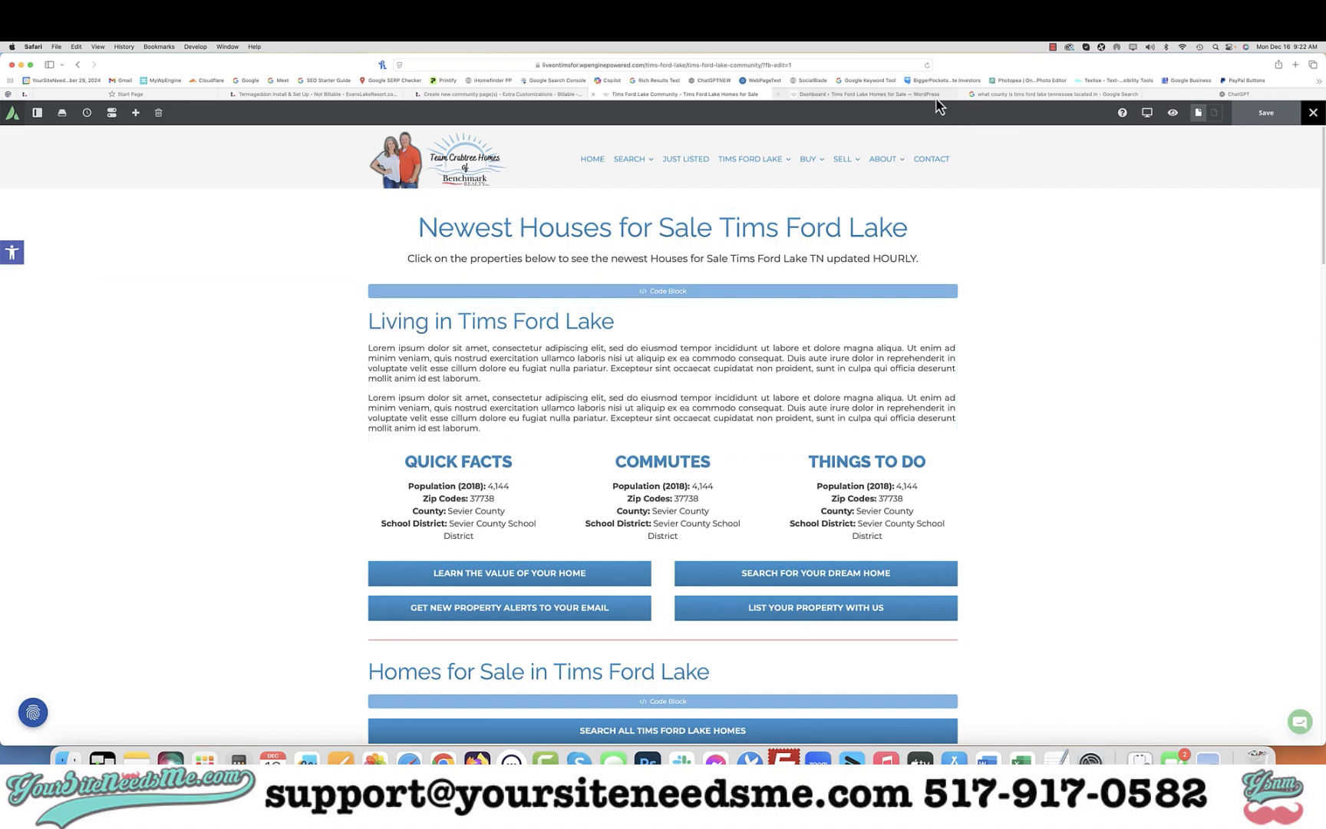
Copy the highlighted county name from the Google overview about Tims Ford Lake
{"action": "left_click", "coordinate": [1005, 95]}
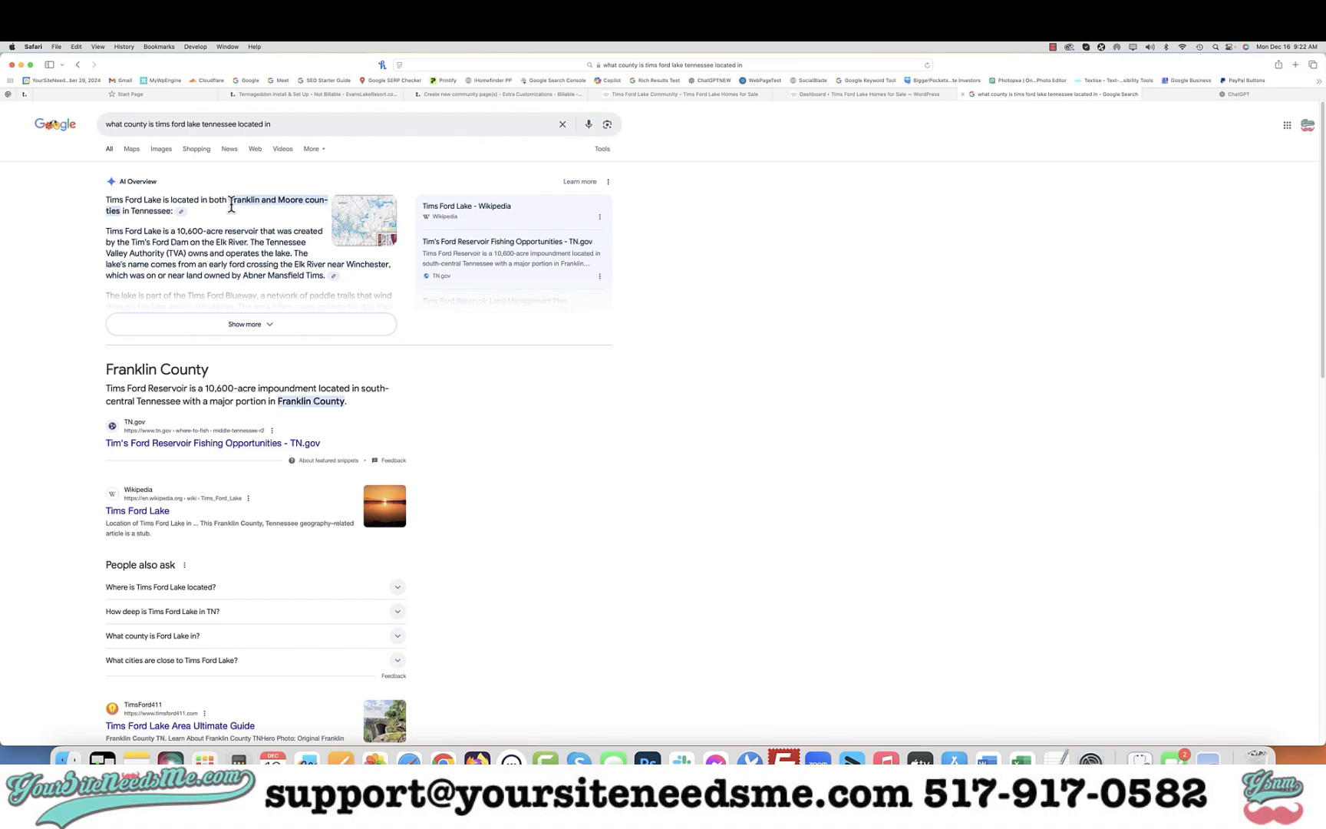
{"action": "right_click", "coordinate": [260, 202]}
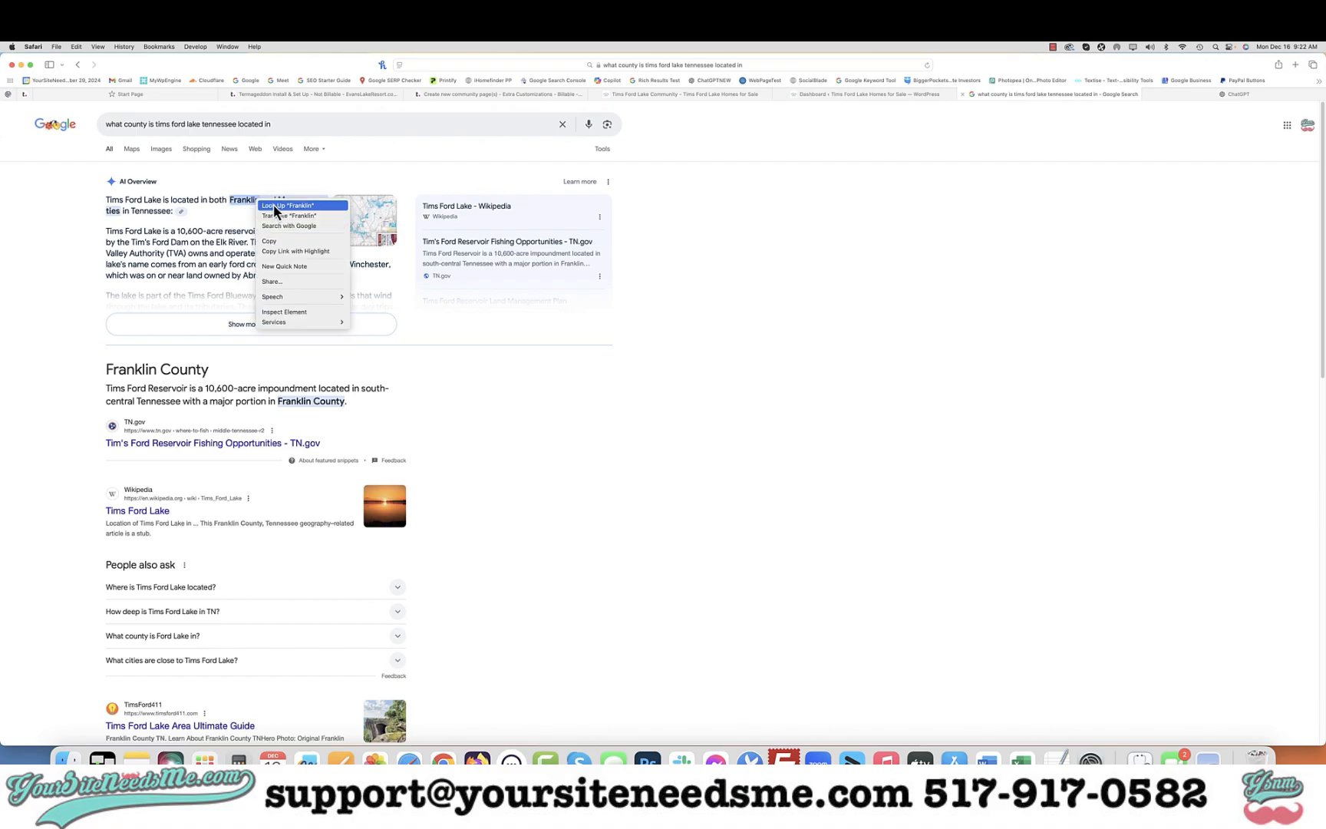
{"action": "left_click", "coordinate": [288, 243]}
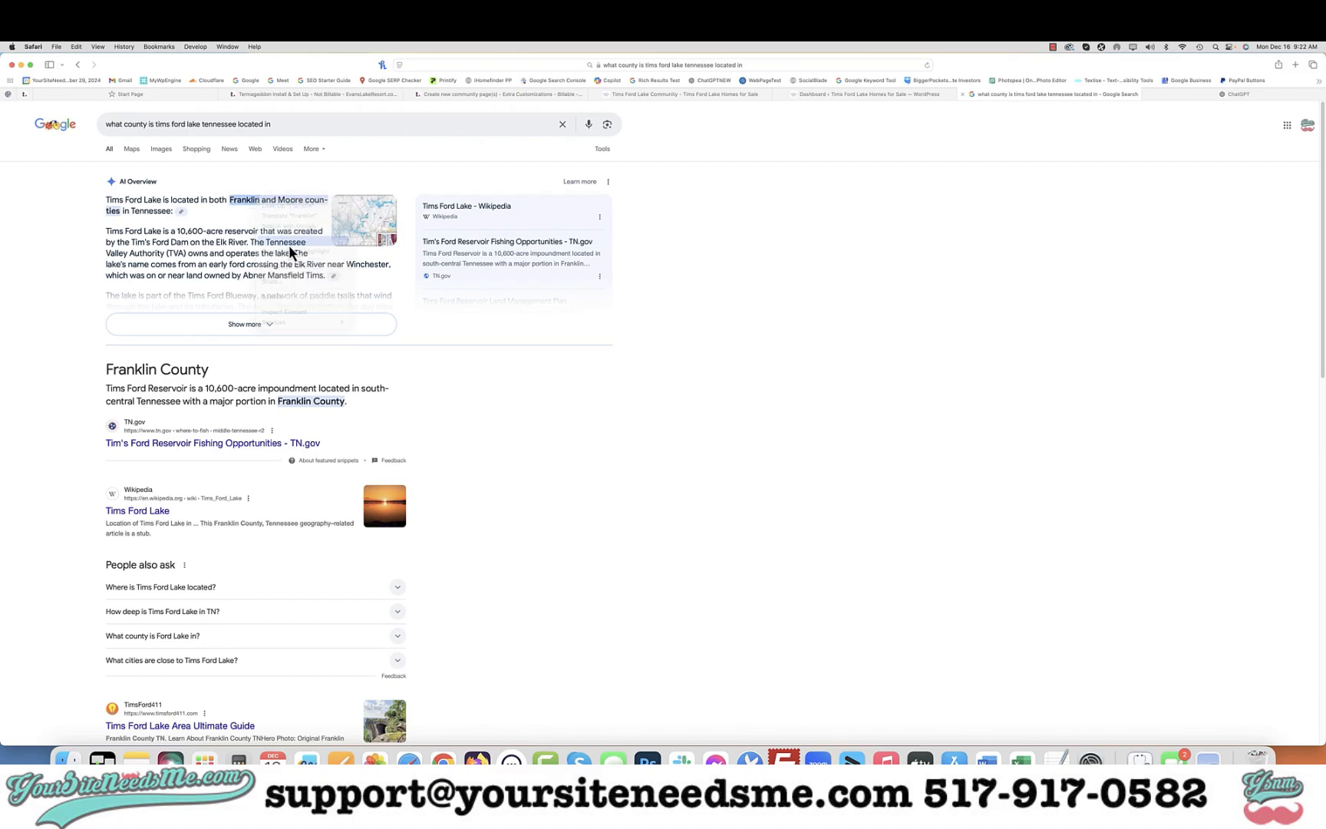
Open the Write For Me GPT in ChatGPT
{"action": "left_click", "coordinate": [728, 99]}
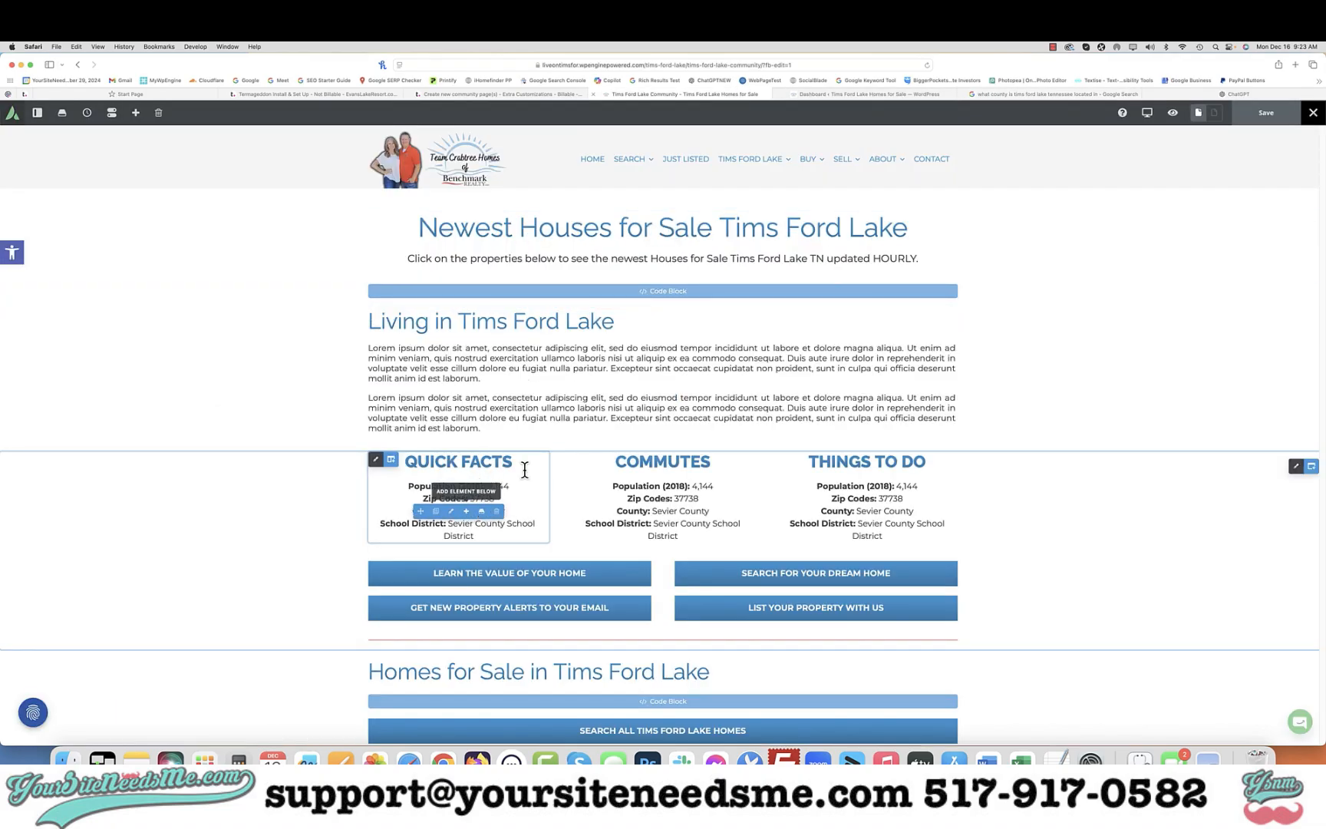
{"action": "left_click", "coordinate": [1196, 97]}
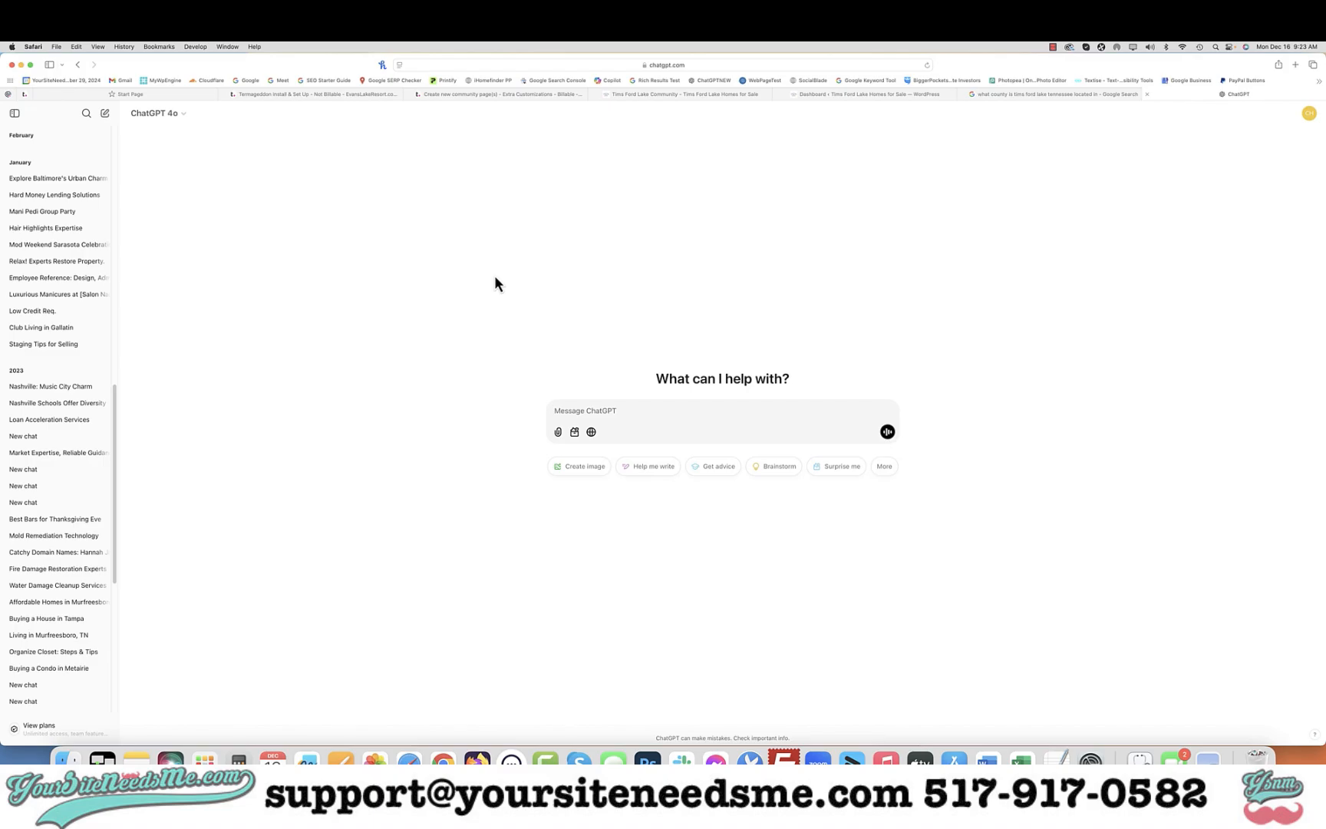
{"action": "scroll", "coordinate": [89, 225], "scroll_direction": "up", "scroll_amount": 15}
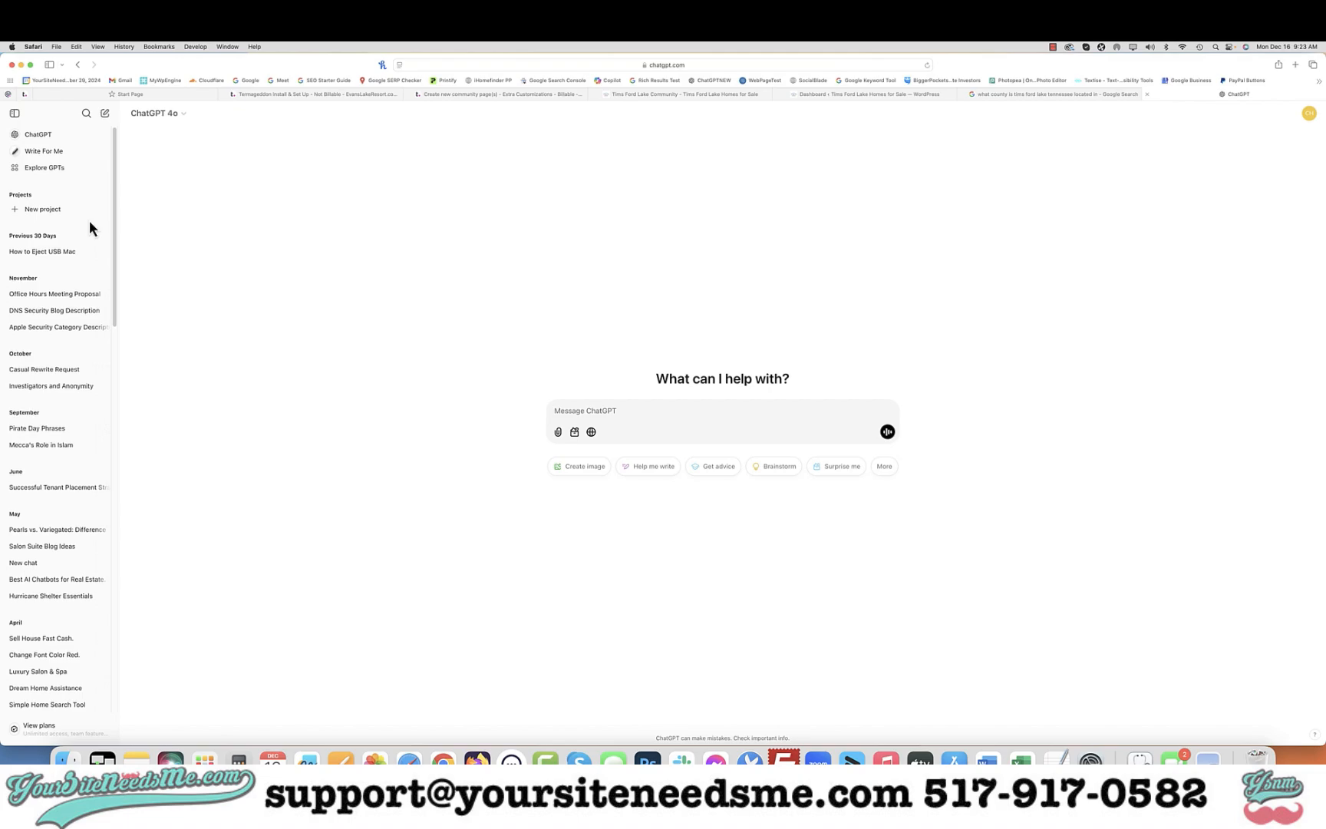
{"action": "left_click", "coordinate": [54, 156]}
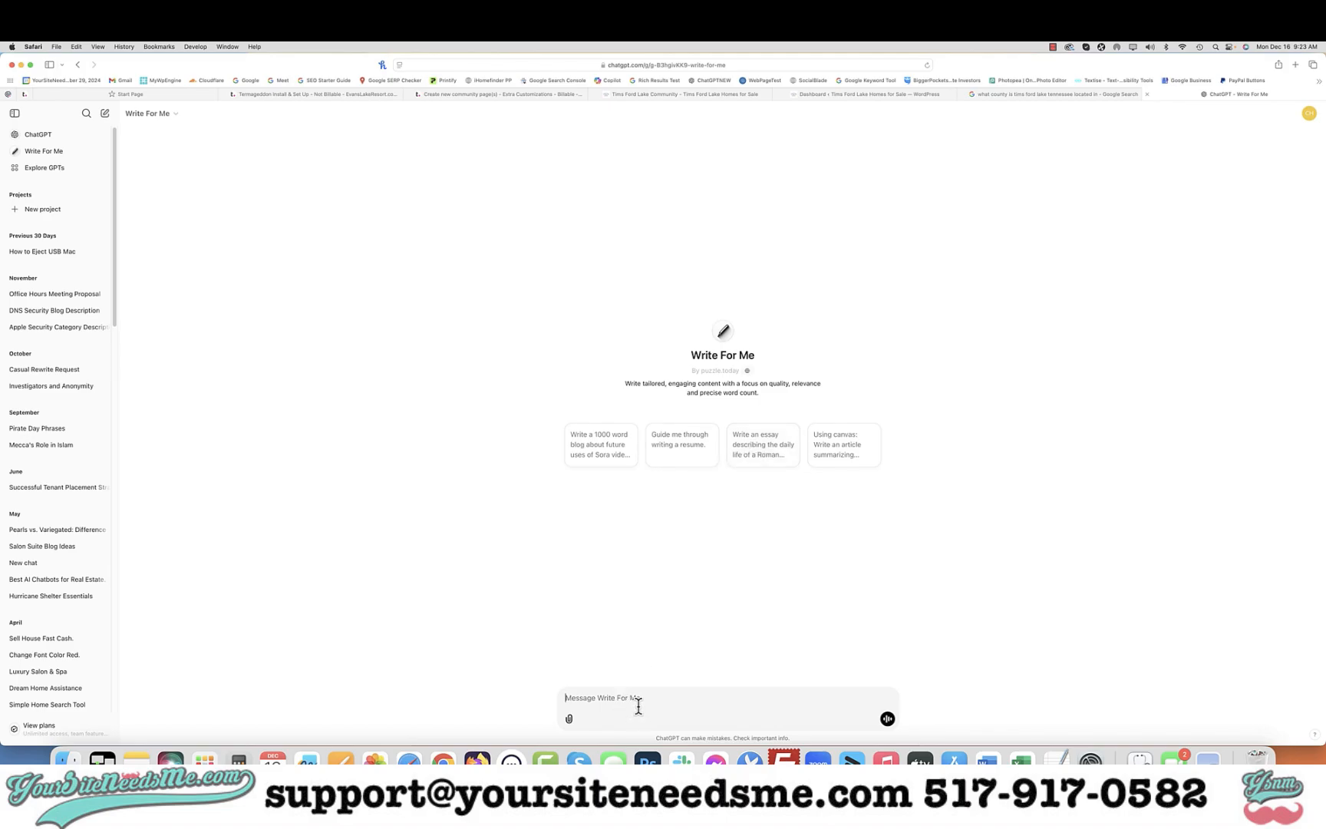
Begin a prompt: write a short community description about what it is like to live on Tims Ford Lake in Franklin
{"action": "type", "text": "write s"}
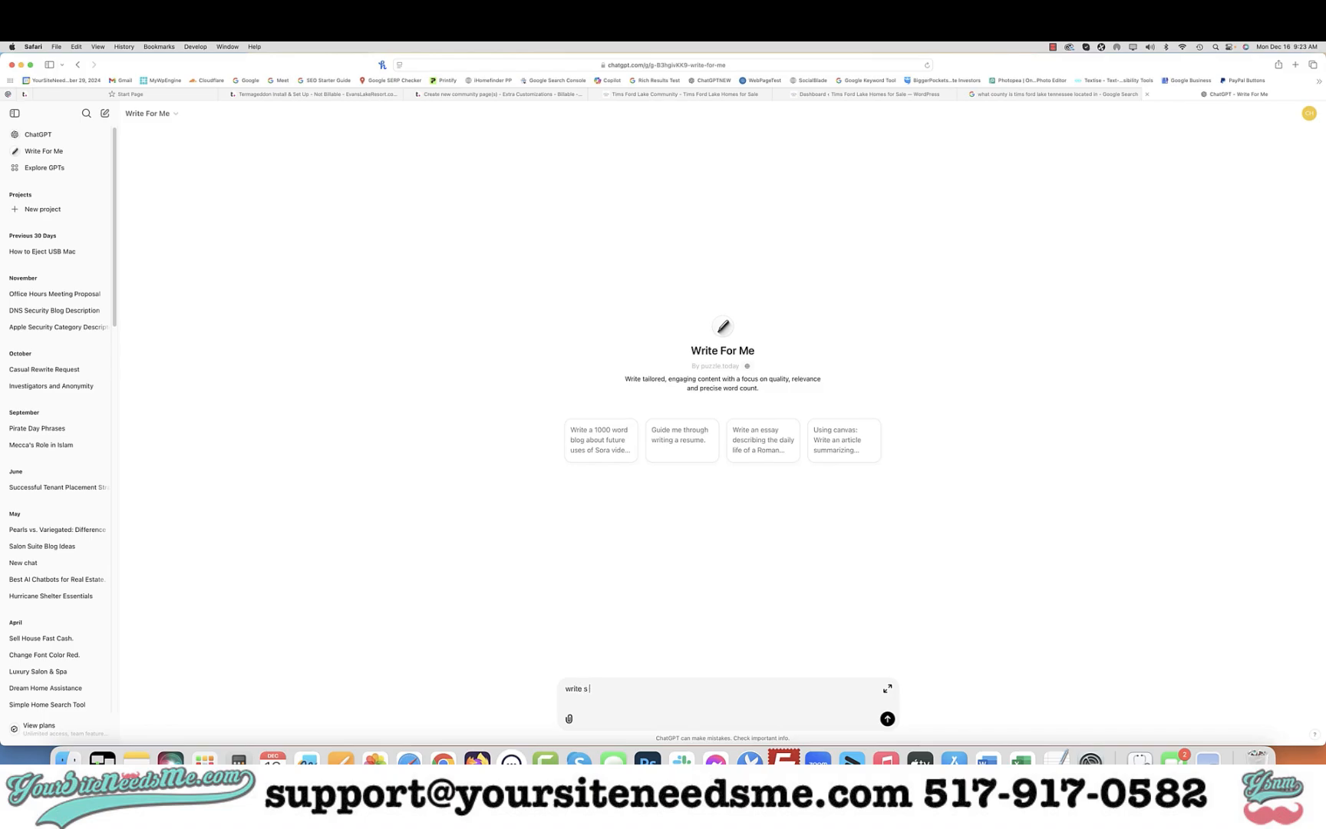
{"action": "type", "text": "a short community description about what it is like to live on Ti"}
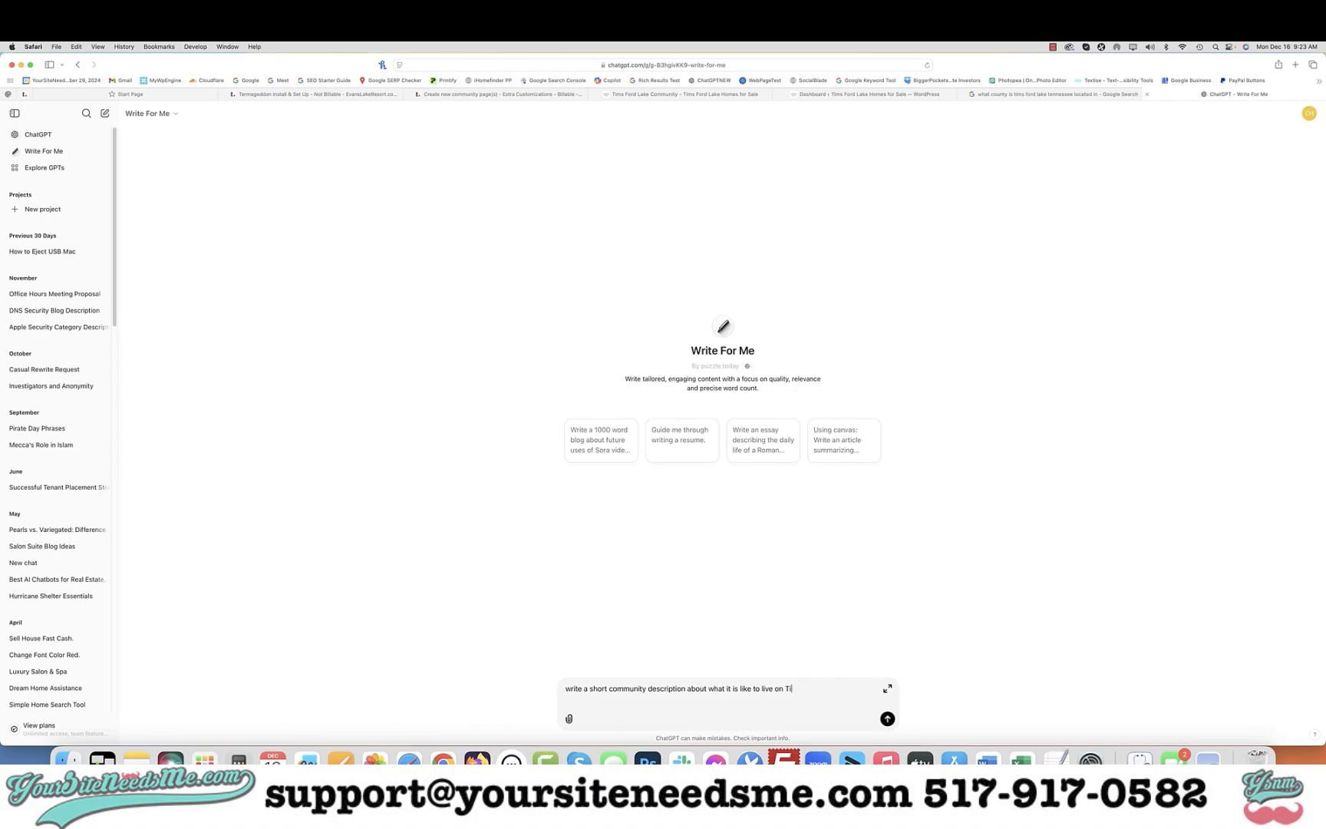
{"action": "type", "text": "ms Ford Lake in Franklin,"}
{"action": "left_click", "coordinate": [973, 95]}
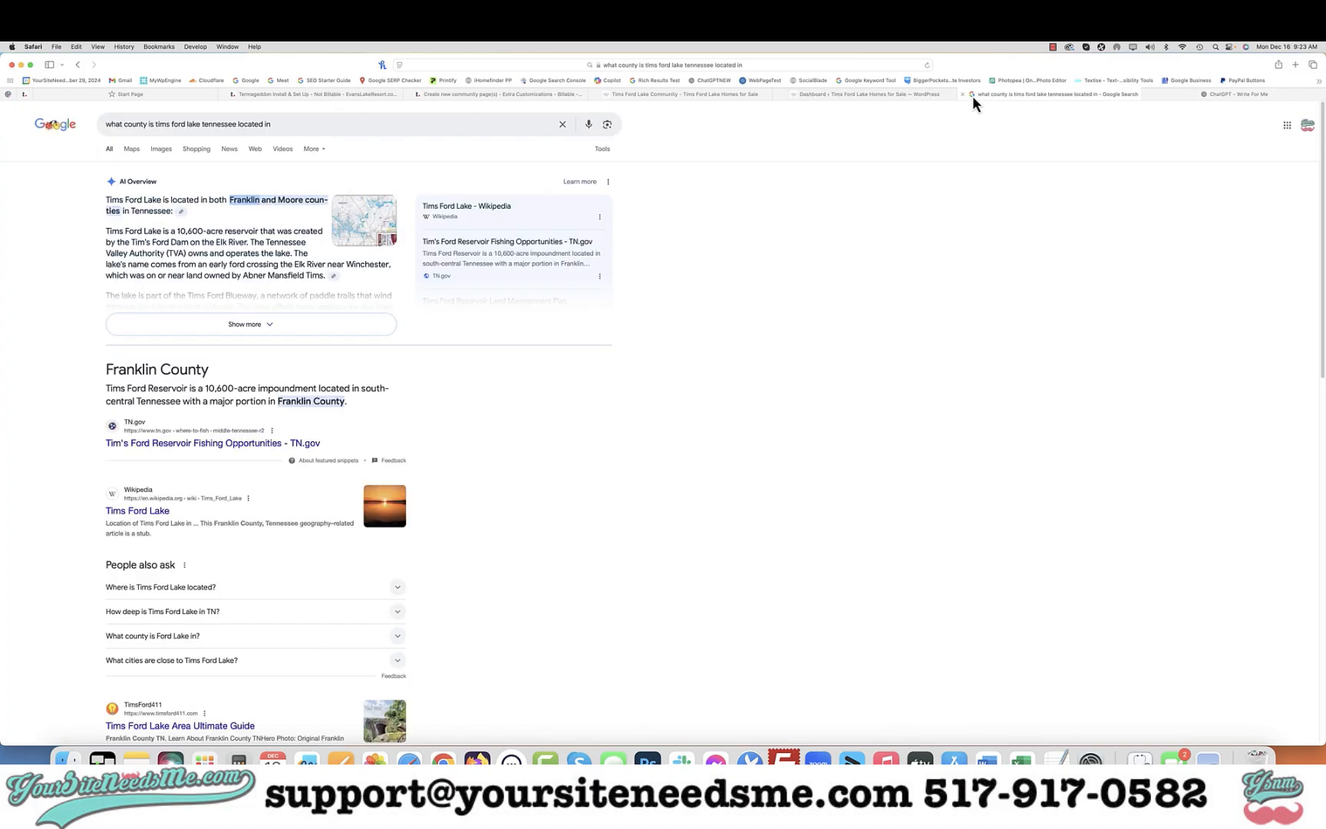
{"action": "left_click", "coordinate": [1177, 96]}
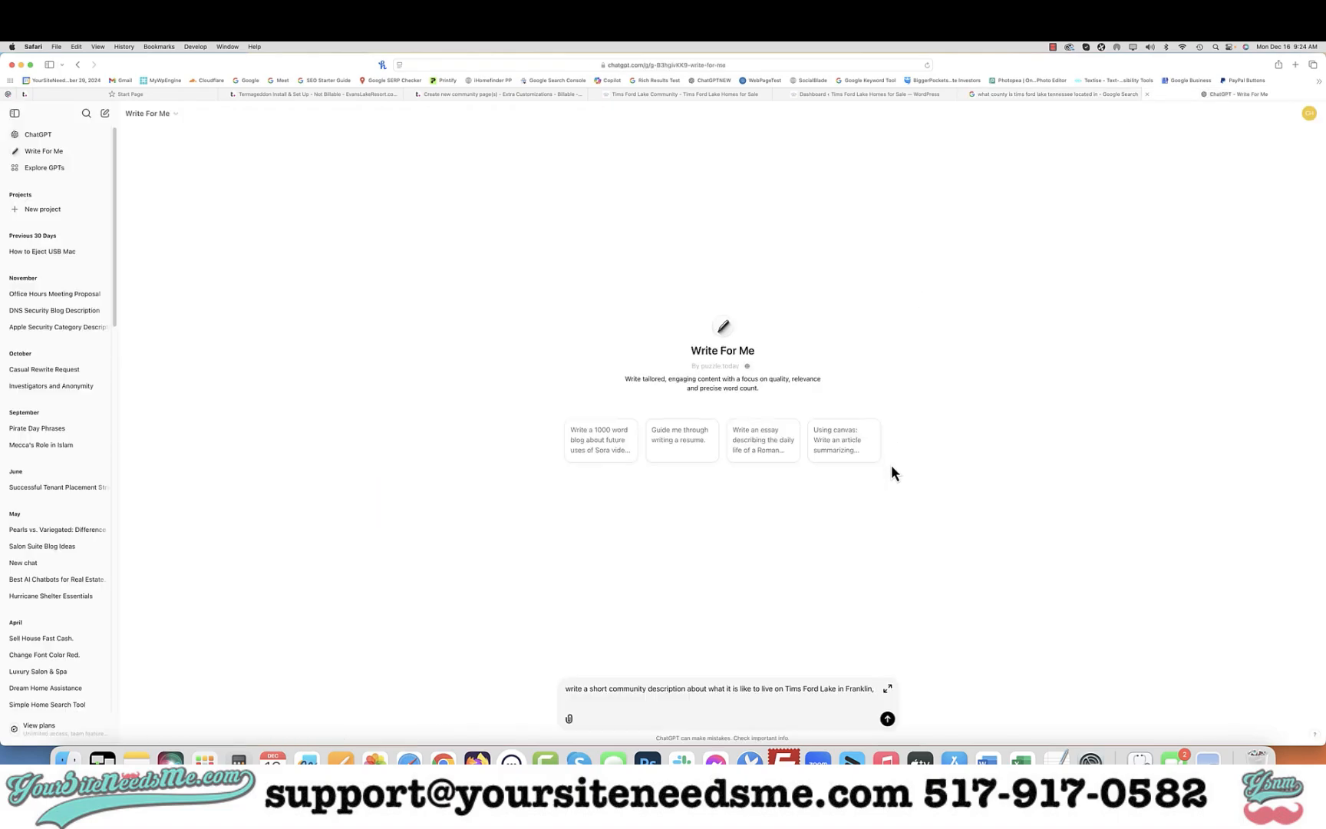
Finish the prompt with Moore & Sevier counties in Tennessee for someone looking to move there, and send it
{"action": "type", "text": "Moore &"}
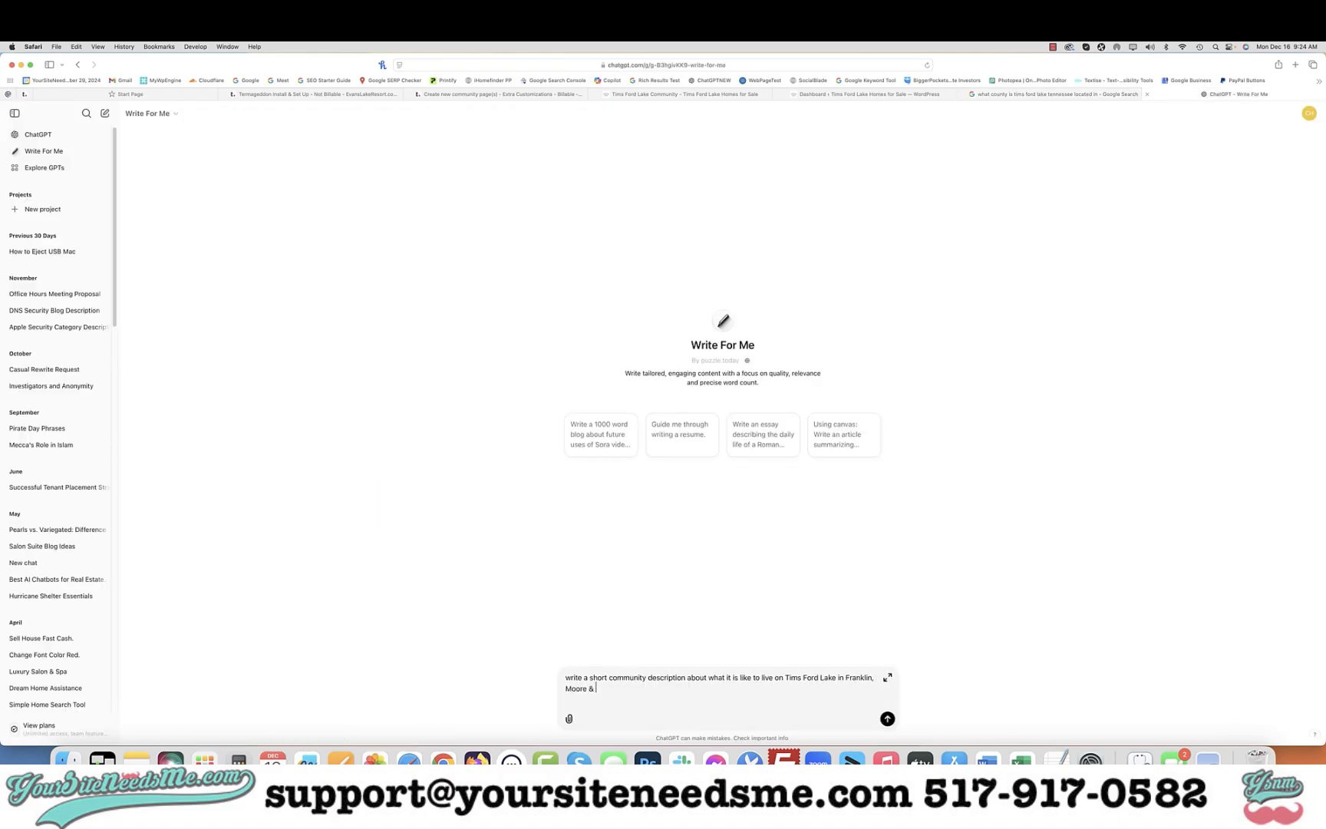
{"action": "type", "text": " Sevier counties in Tennessee for someone looking to moe"}
{"action": "key", "text": "BackSpace"}
{"action": "key", "text": "BackSpace"}
{"action": "type", "text": "ve there"}
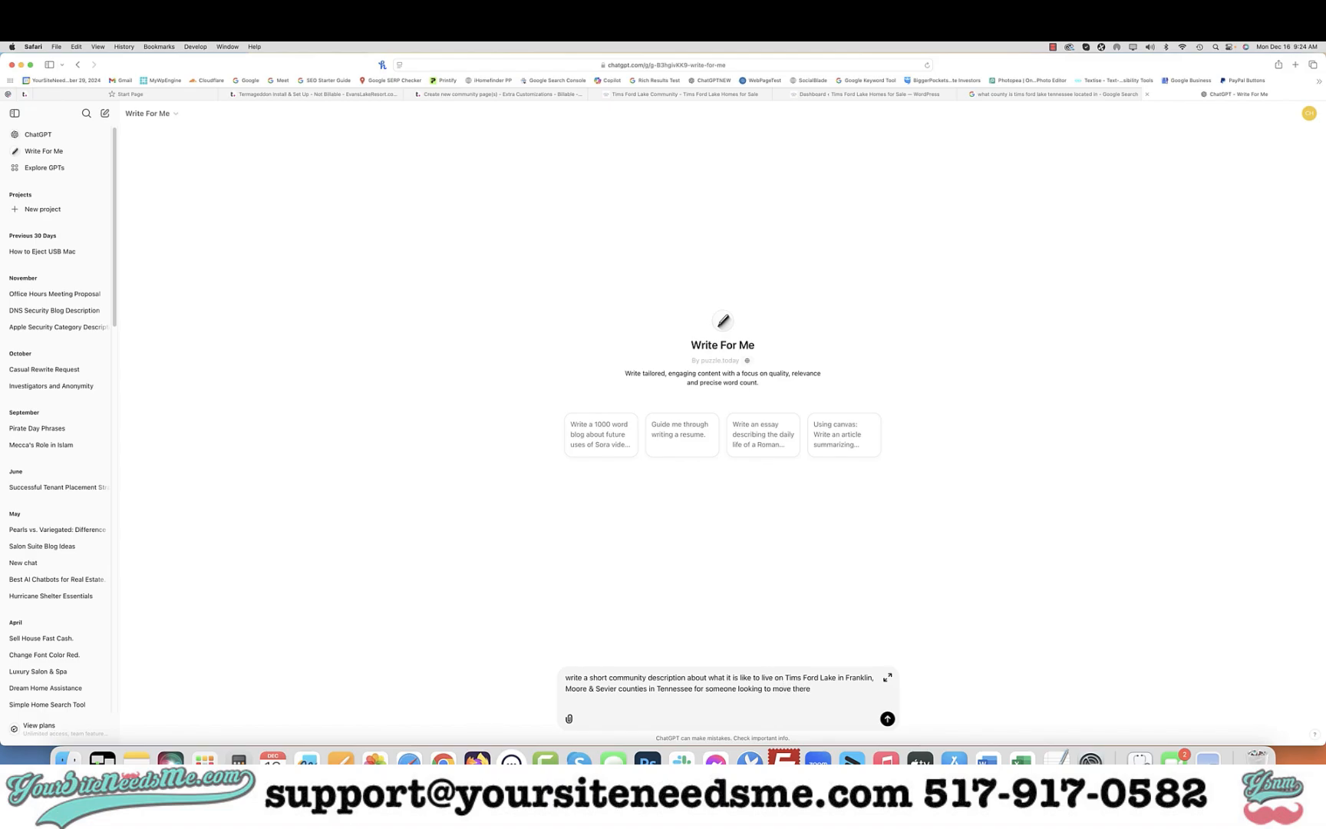
{"action": "key", "text": "Return"}
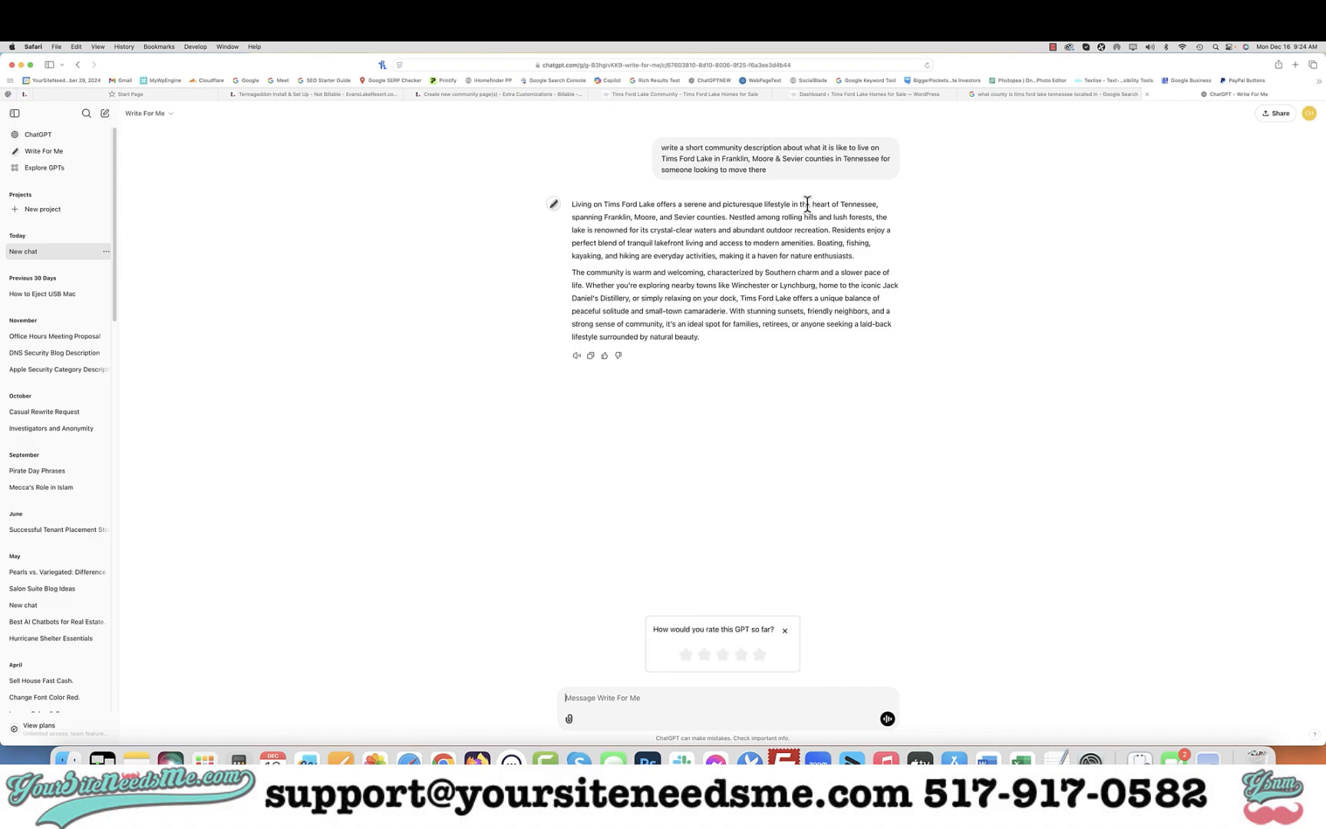
Copy the generated description and paste it over the placeholder text in the Living in Tims Ford Lake text block
{"action": "left_click", "coordinate": [592, 357]}
{"action": "left_click", "coordinate": [665, 94]}
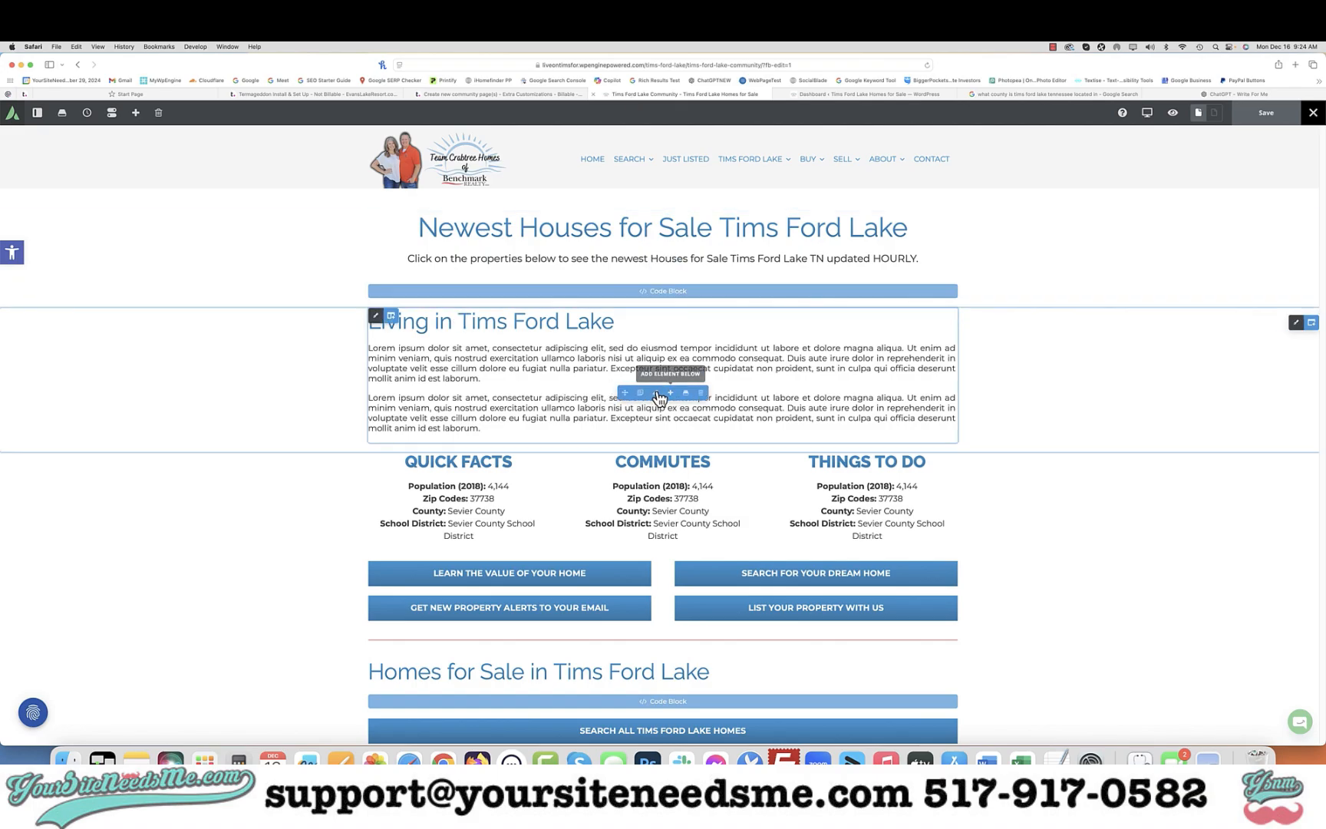
{"action": "left_click", "coordinate": [657, 393]}
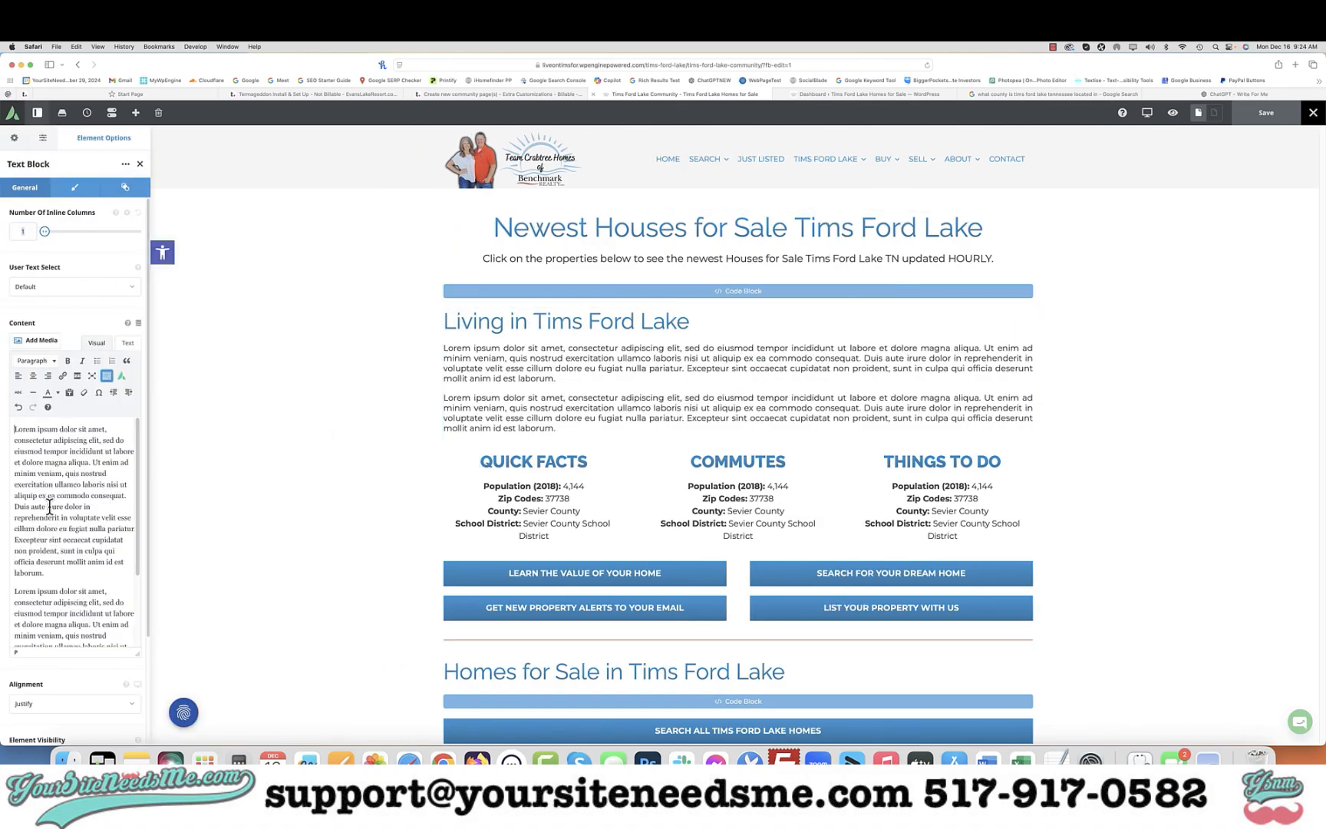
{"action": "key", "text": "super+a"}
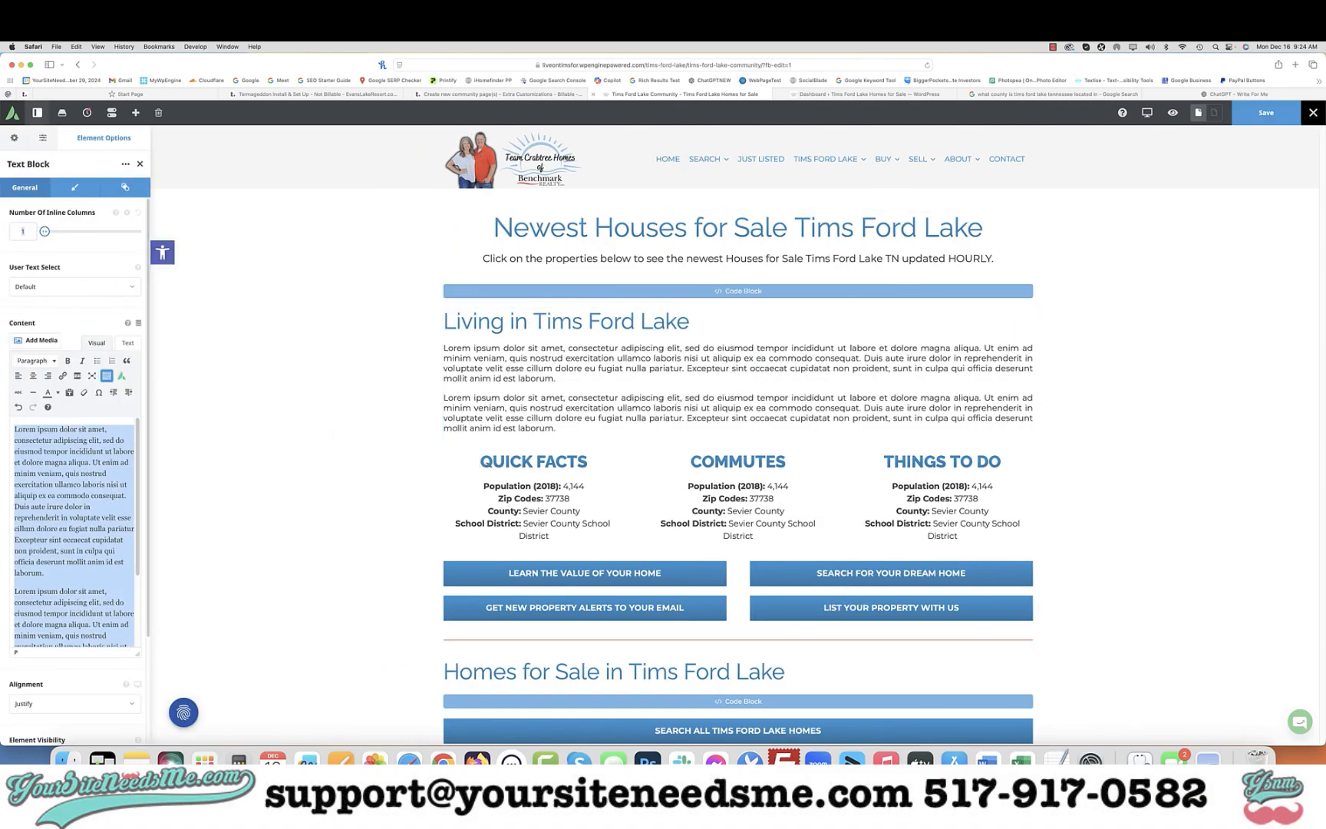
{"action": "key", "text": "super+v"}
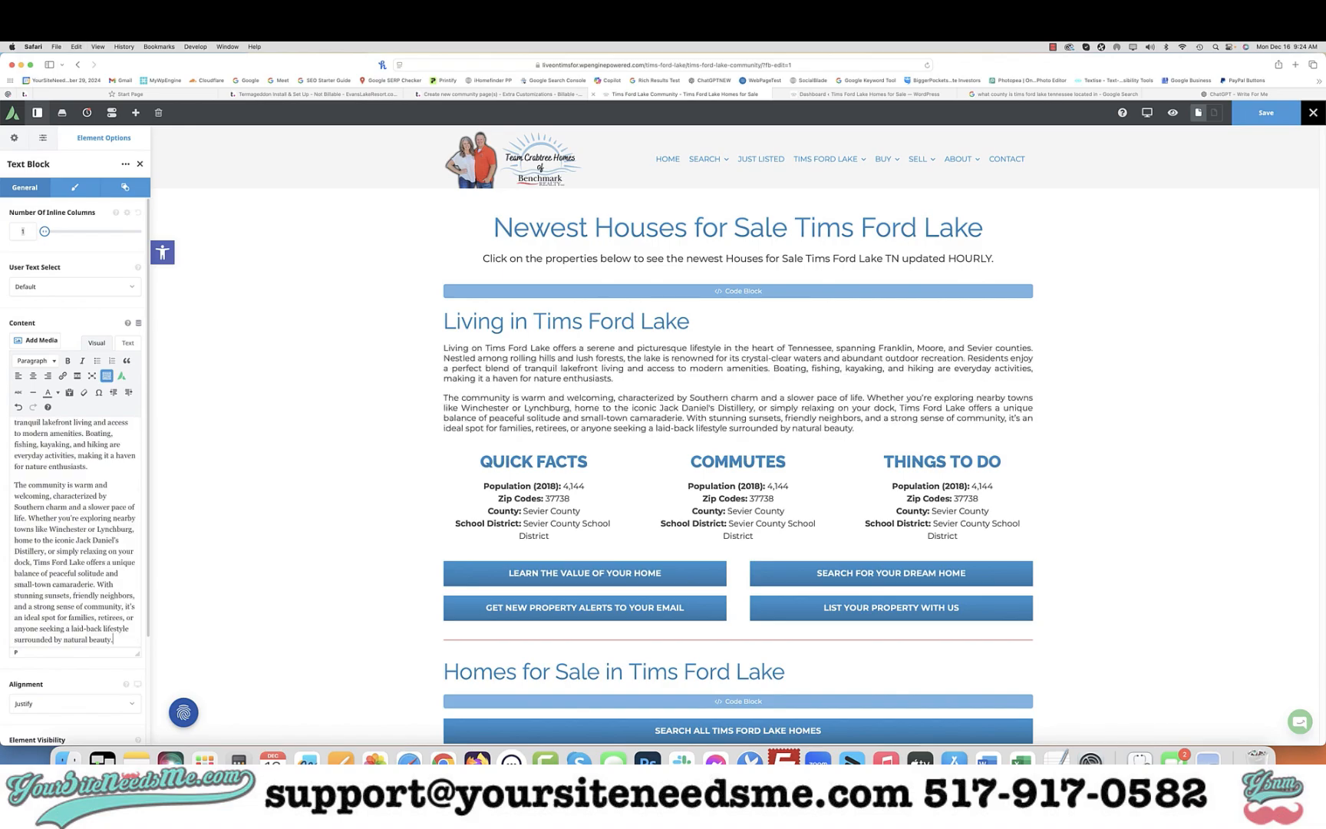
{"action": "scroll", "coordinate": [74, 537], "scroll_direction": "up", "scroll_amount": 5}
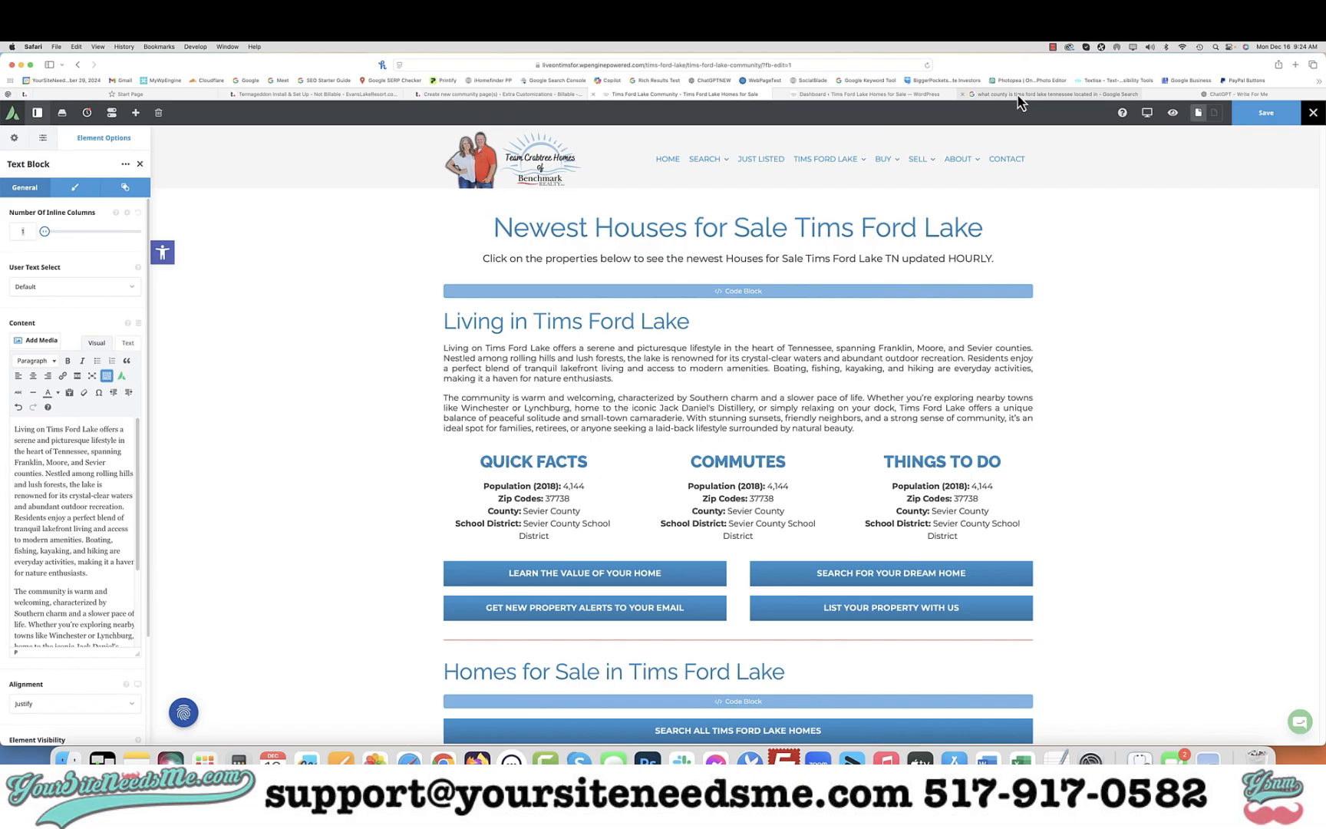
Expand the Google overview on Tims Ford Lake and review the page's lower placeholder sections
{"action": "left_click", "coordinate": [1055, 94]}
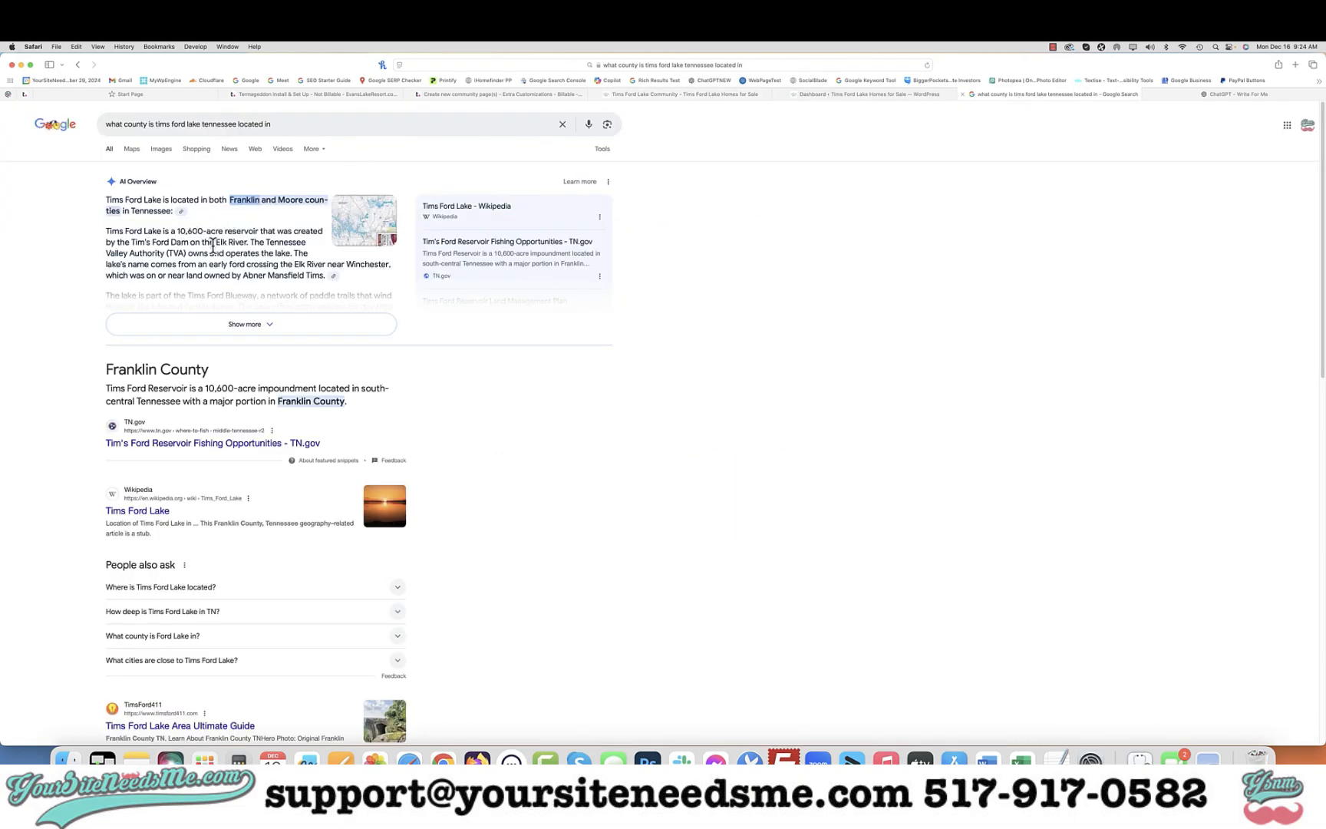
{"action": "left_click", "coordinate": [260, 325]}
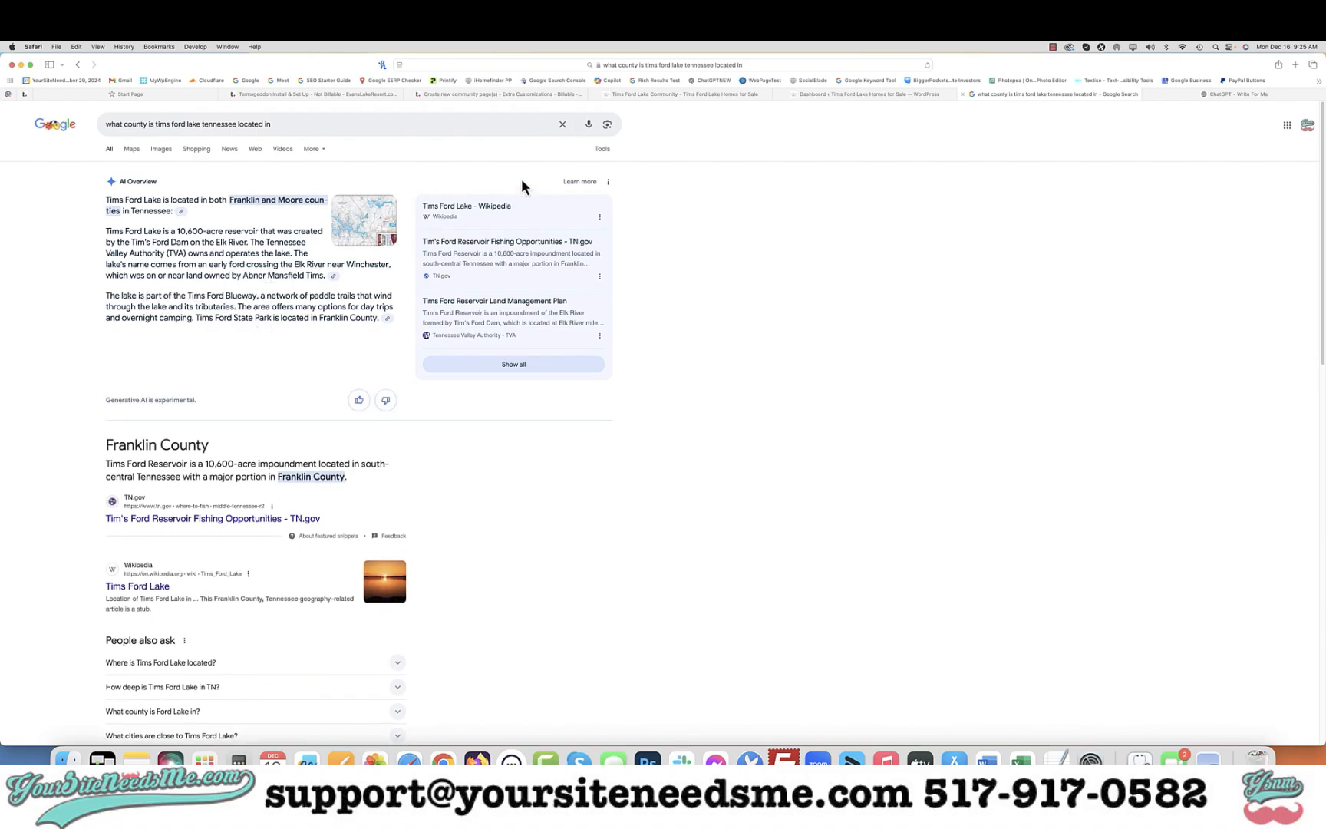
{"action": "left_click", "coordinate": [720, 93]}
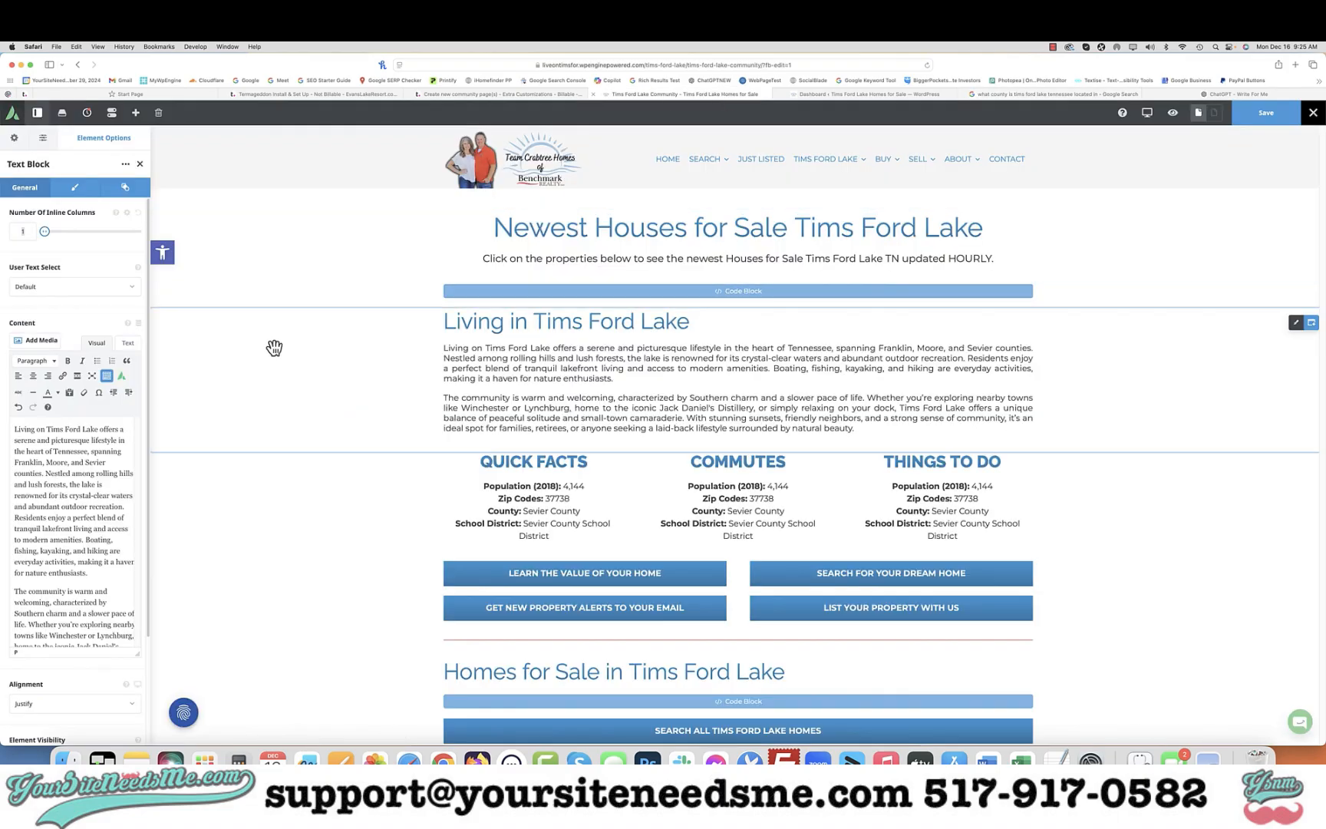
{"action": "scroll", "coordinate": [1145, 323], "scroll_direction": "down", "scroll_amount": 10}
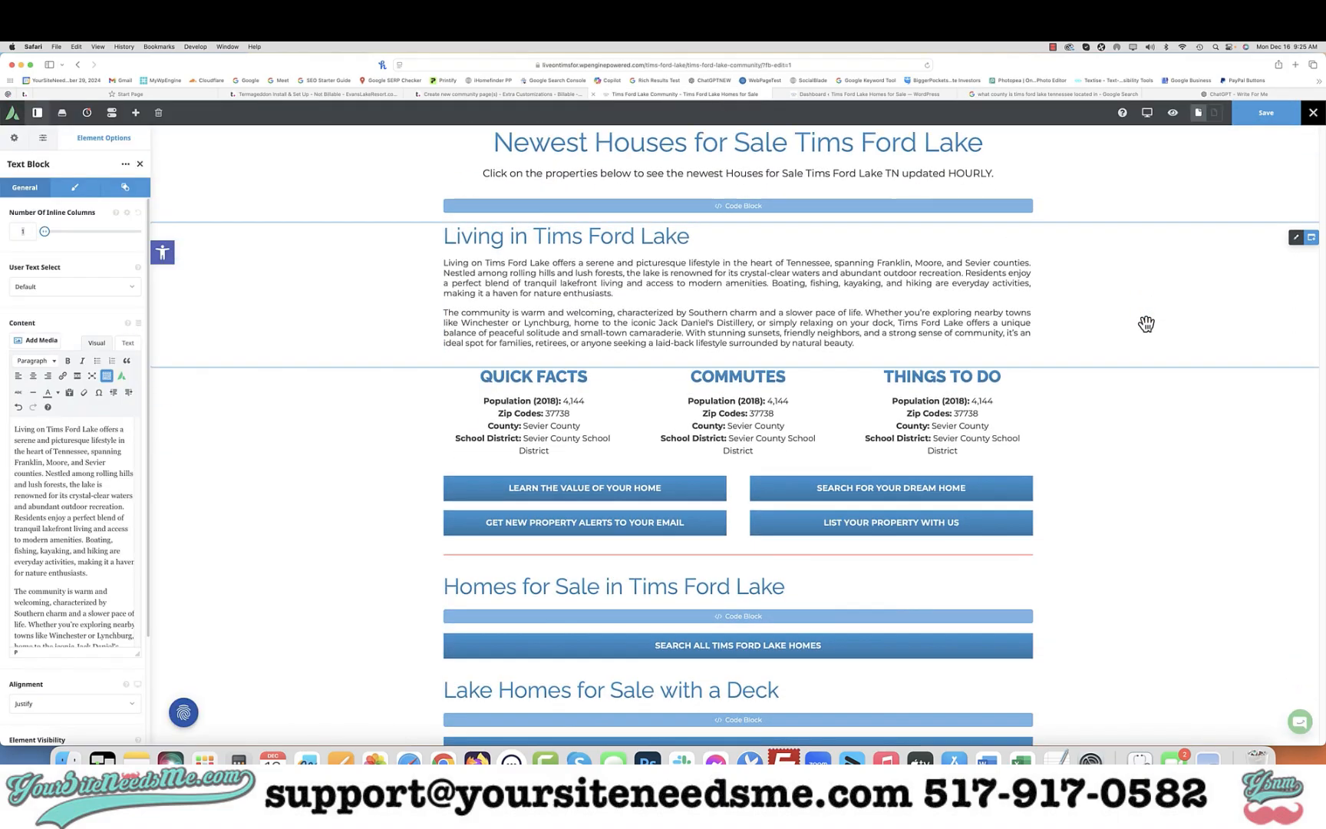
{"action": "scroll", "coordinate": [1145, 323], "scroll_direction": "down", "scroll_amount": 1}
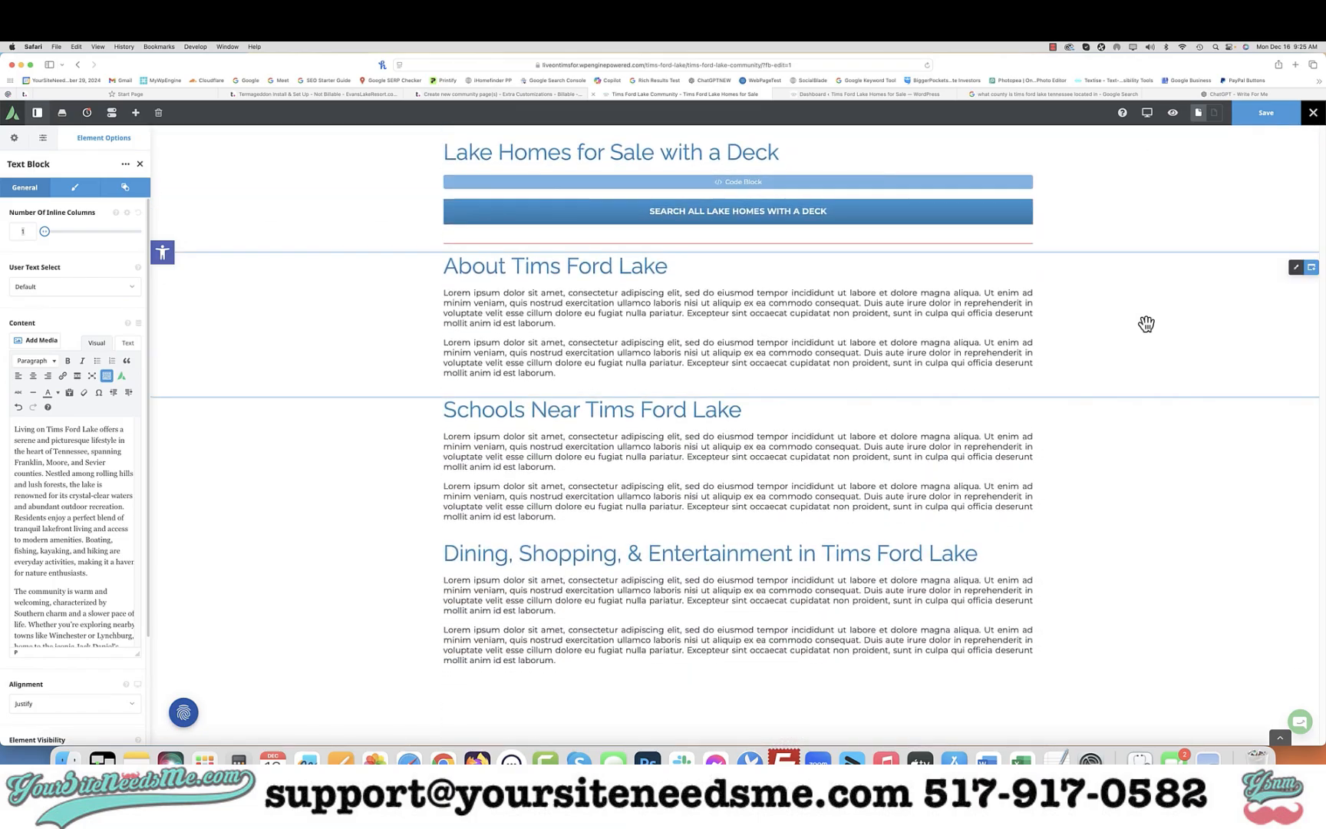
Ask the Write For Me GPT to write a short description telling the background and history of Tims Ford Lake
{"action": "left_click", "coordinate": [1229, 93]}
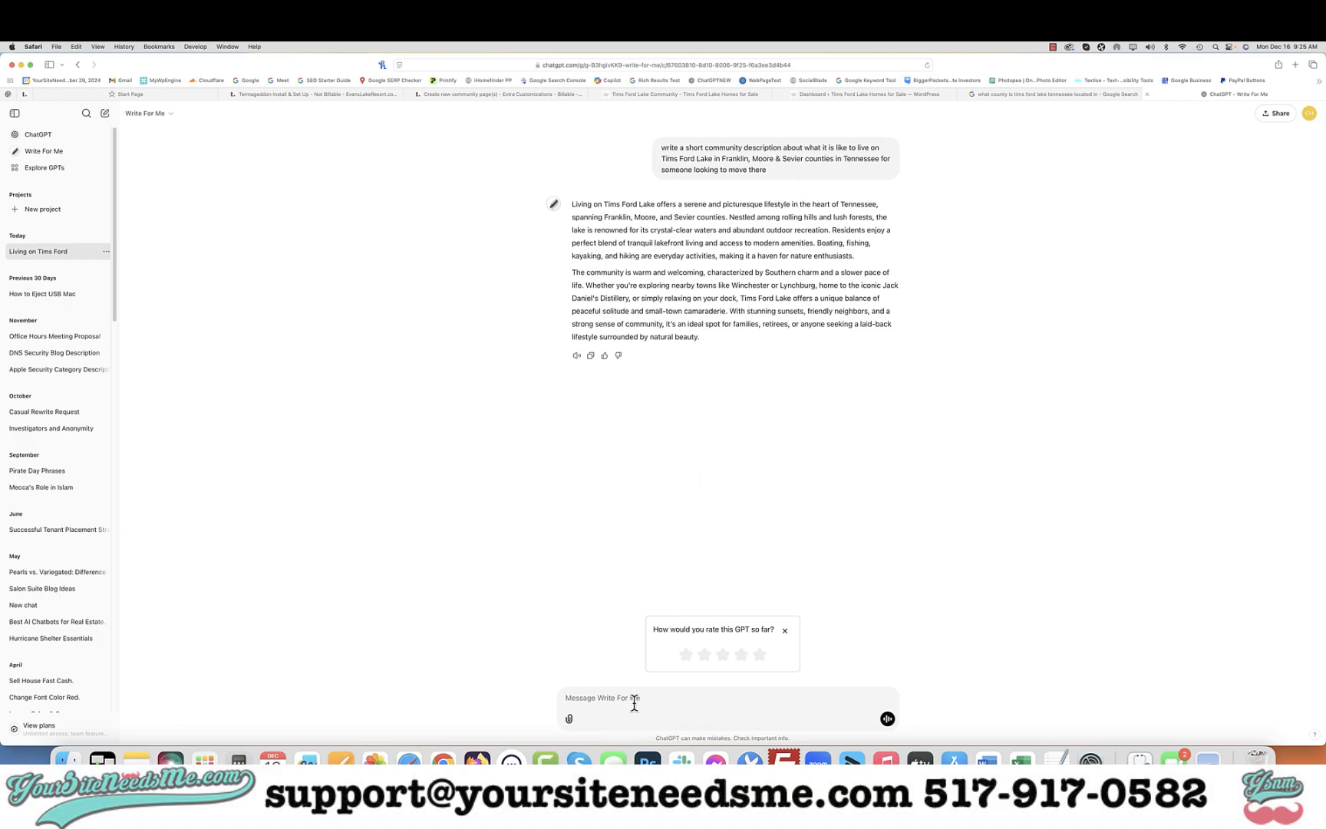
{"action": "type", "text": "write a short description to tell the background and history of Tims for"}
{"action": "key", "text": "BackSpace"}
{"action": "key", "text": "BackSpace"}
{"action": "key", "text": "BackSpace"}
{"action": "key", "text": "BackSpace"}
{"action": "type", "text": "Ford Lake"}
{"action": "key", "text": "Return"}
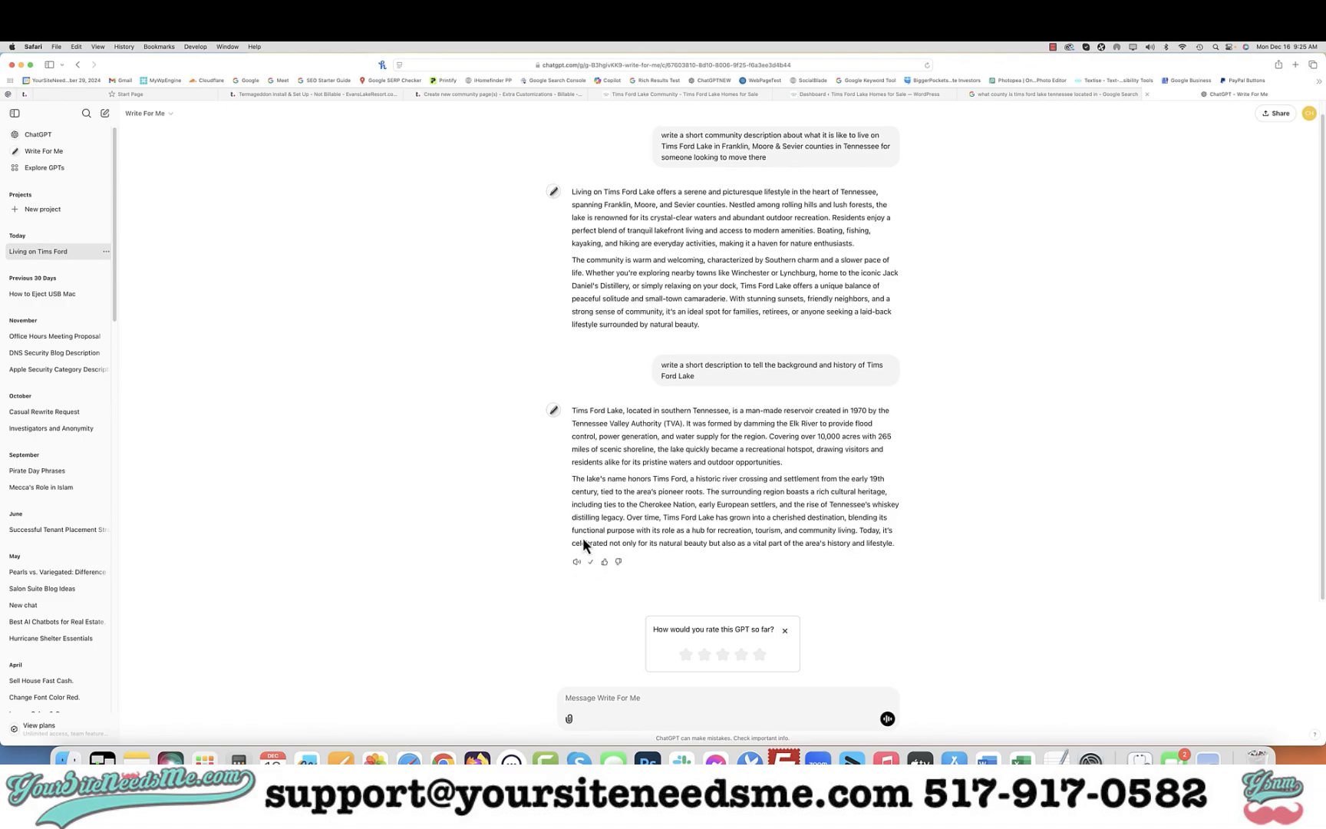
Replace the placeholder text in the About Tims Ford Lake text block with the pasted history description
{"action": "left_click", "coordinate": [643, 94]}
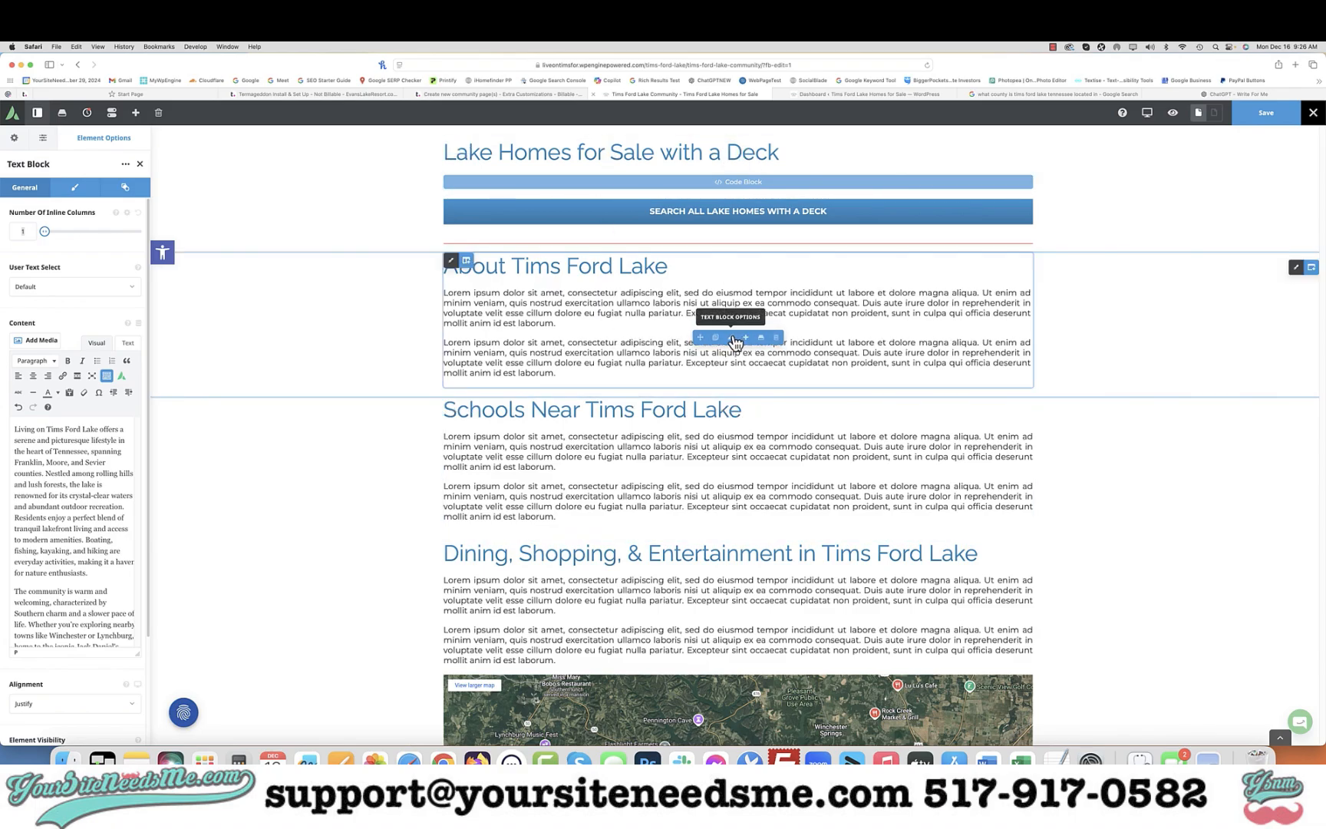
{"action": "left_click", "coordinate": [730, 336]}
{"action": "key", "text": "super+a"}
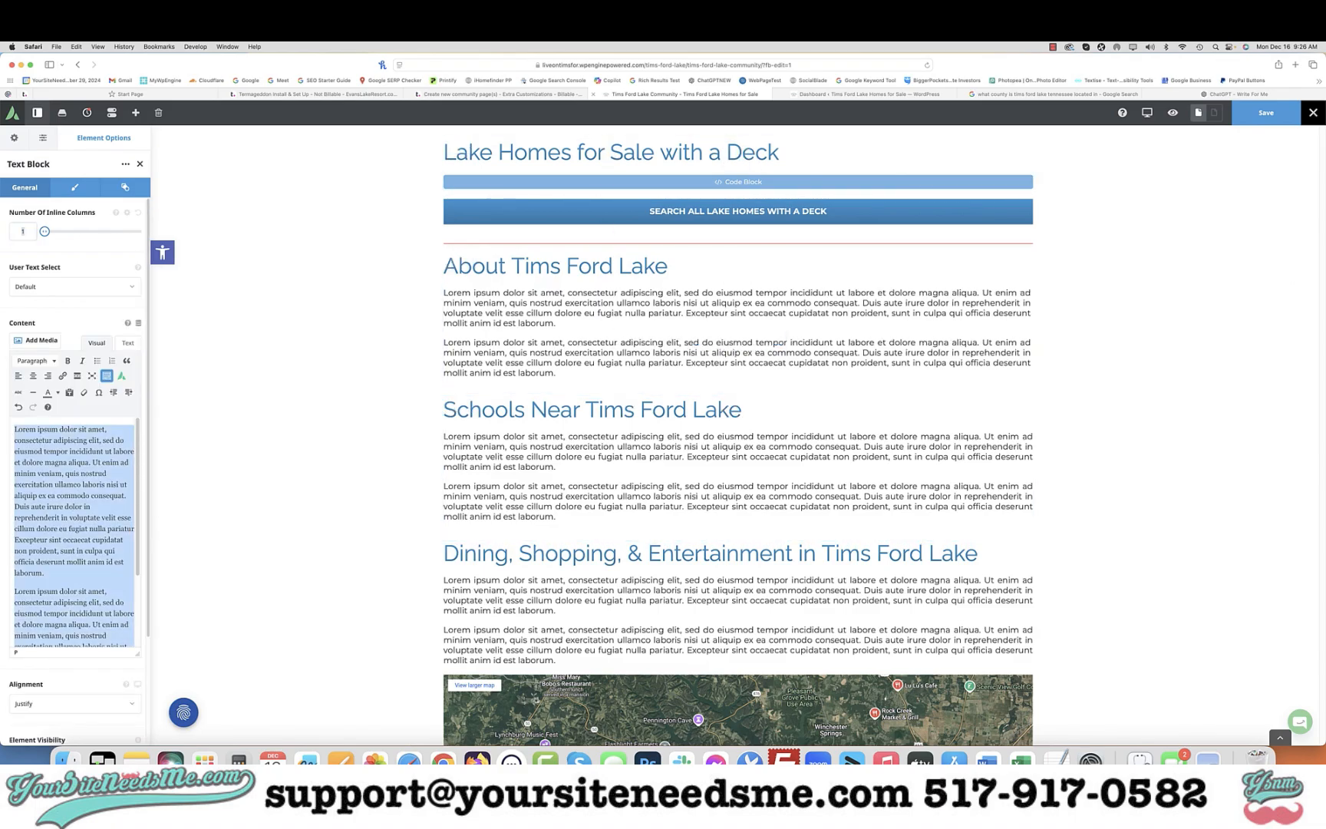
{"action": "type", "text": "Tims Ford Lake, located in southern Tennessee, is a man-made reservoir created in 1970 by the Tennessee Valley Authority (TVA). It was formed by damming the Elk River to provide flood control, power generation, and water supply for the region. Covering over 10,000 acres with 265 miles of scenic shoreline, the lake quickly became a recreational hotspot, drawing visitors and residents alike for its pristine waters and outdoor opportunities.  The lake's name honors Tims Ford, a historic river crossing and settlement from the early 19th century, tied to the area's pioneer roots. The surrounding region boasts a rich cultural heritage, including ties to the Cherokee Nation, early European settlers, and the rise of Tennessee's whiskey distilling legacy. Over time, Tims Ford Lake has grown into a cherished destination, blending its functional purpose with its role as a hub for recreation, tourism, and community living. Today, it's celebrated not only for its natural beauty but also as a vital part of the area's history and lifestyle."}
Review the pasted About content in the text editor view and switch back to the visual editor
{"action": "left_click", "coordinate": [129, 342]}
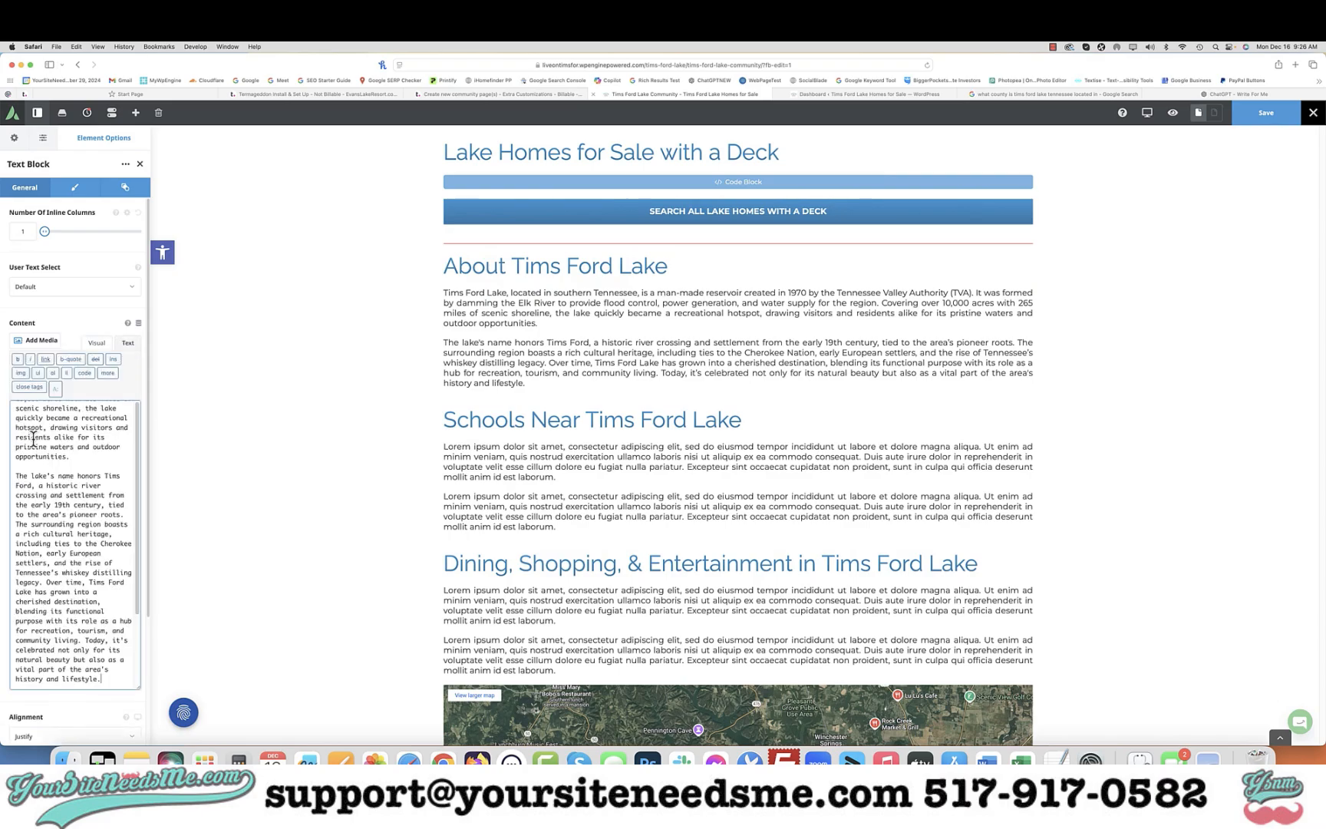
{"action": "scroll", "coordinate": [61, 464], "scroll_direction": "up", "scroll_amount": 5}
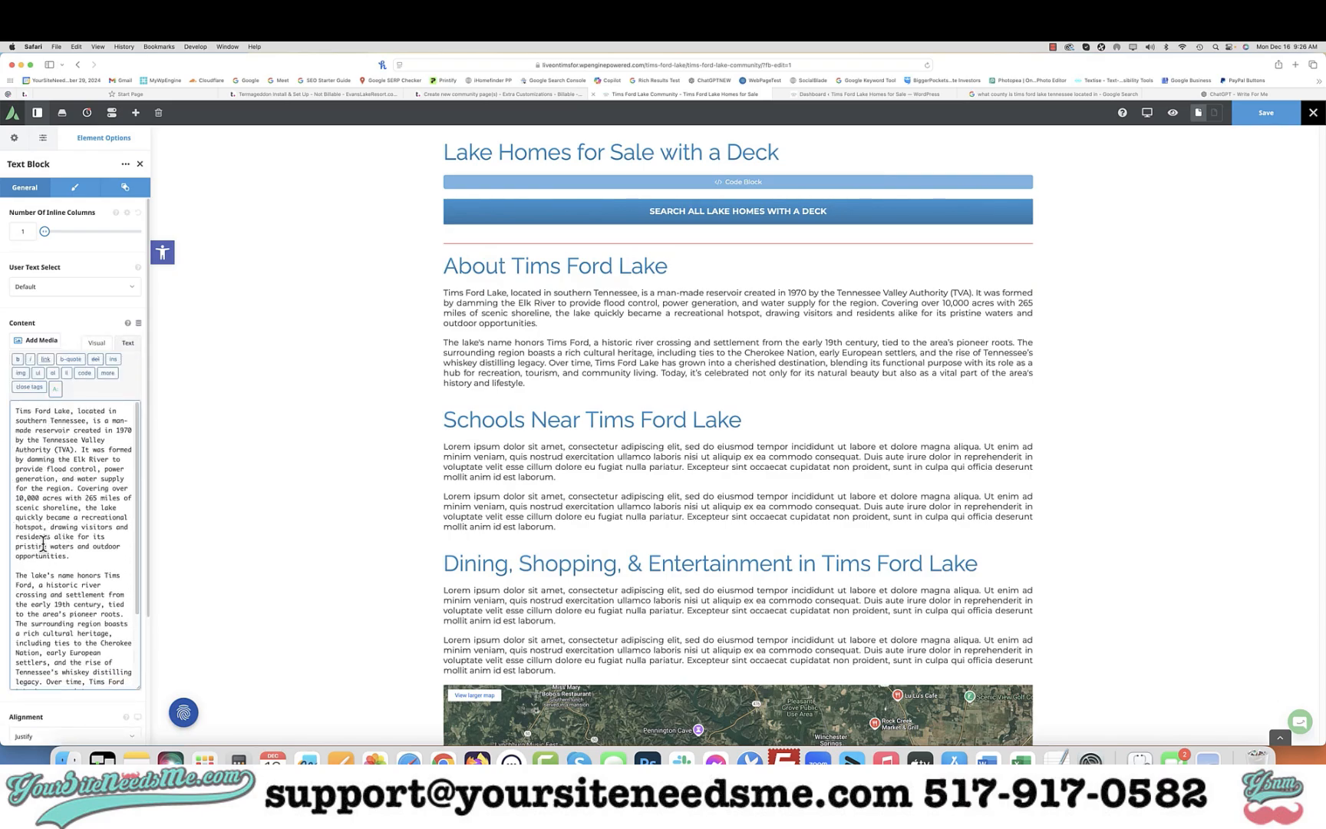
{"action": "scroll", "coordinate": [43, 556], "scroll_direction": "down", "scroll_amount": 5}
{"action": "scroll", "coordinate": [43, 556], "scroll_direction": "up", "scroll_amount": 5}
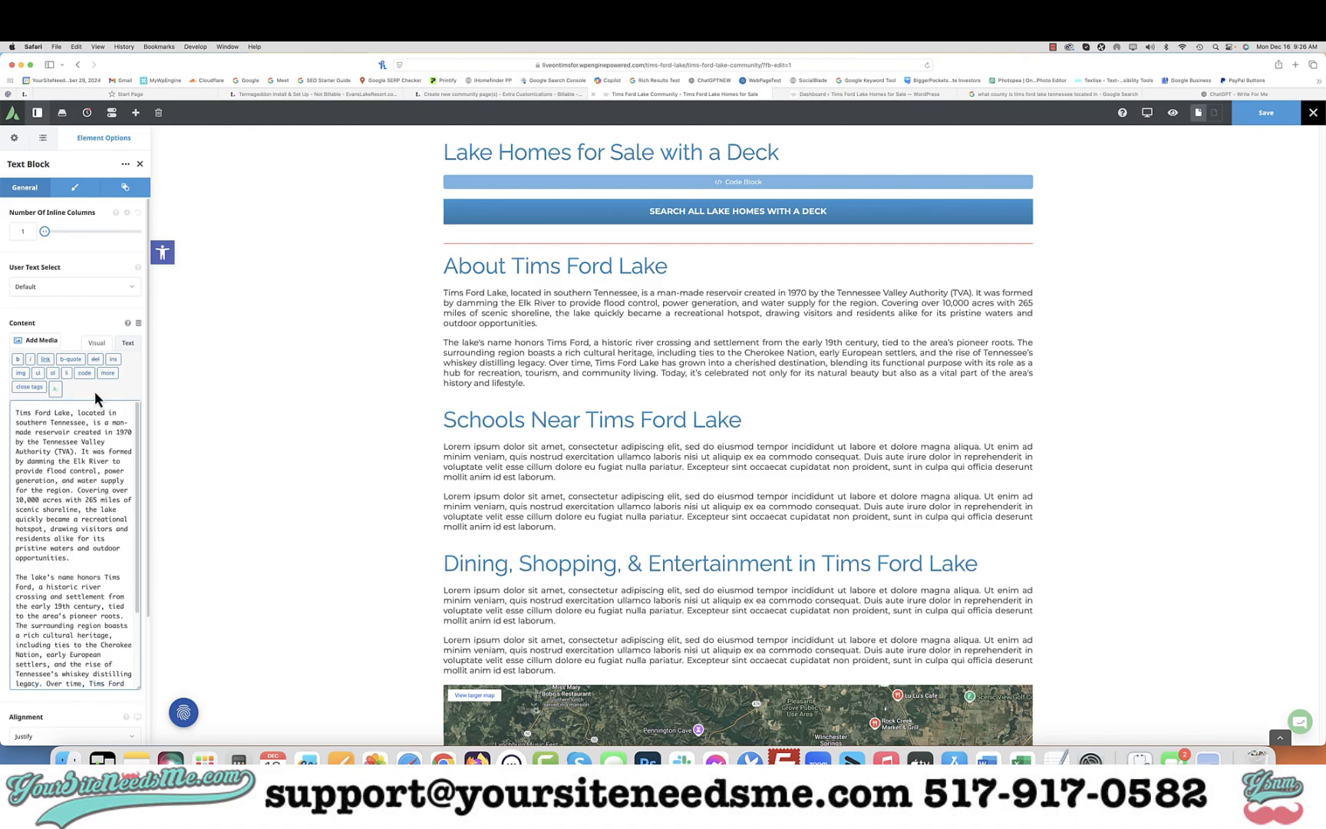
{"action": "left_click", "coordinate": [96, 342]}
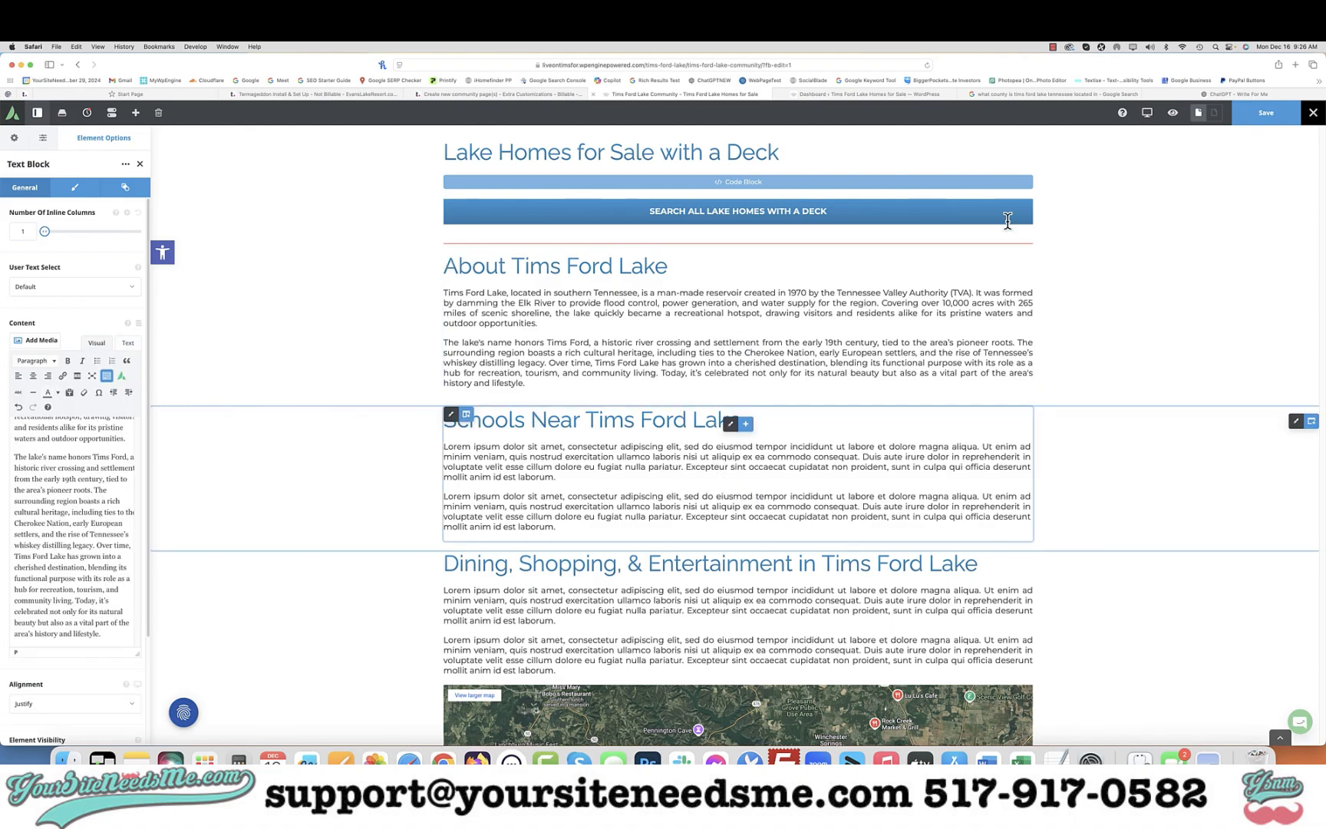
Ask the GPT to write a short paragraph about the schools around Tims Ford Lake
{"action": "left_click", "coordinate": [1202, 94]}
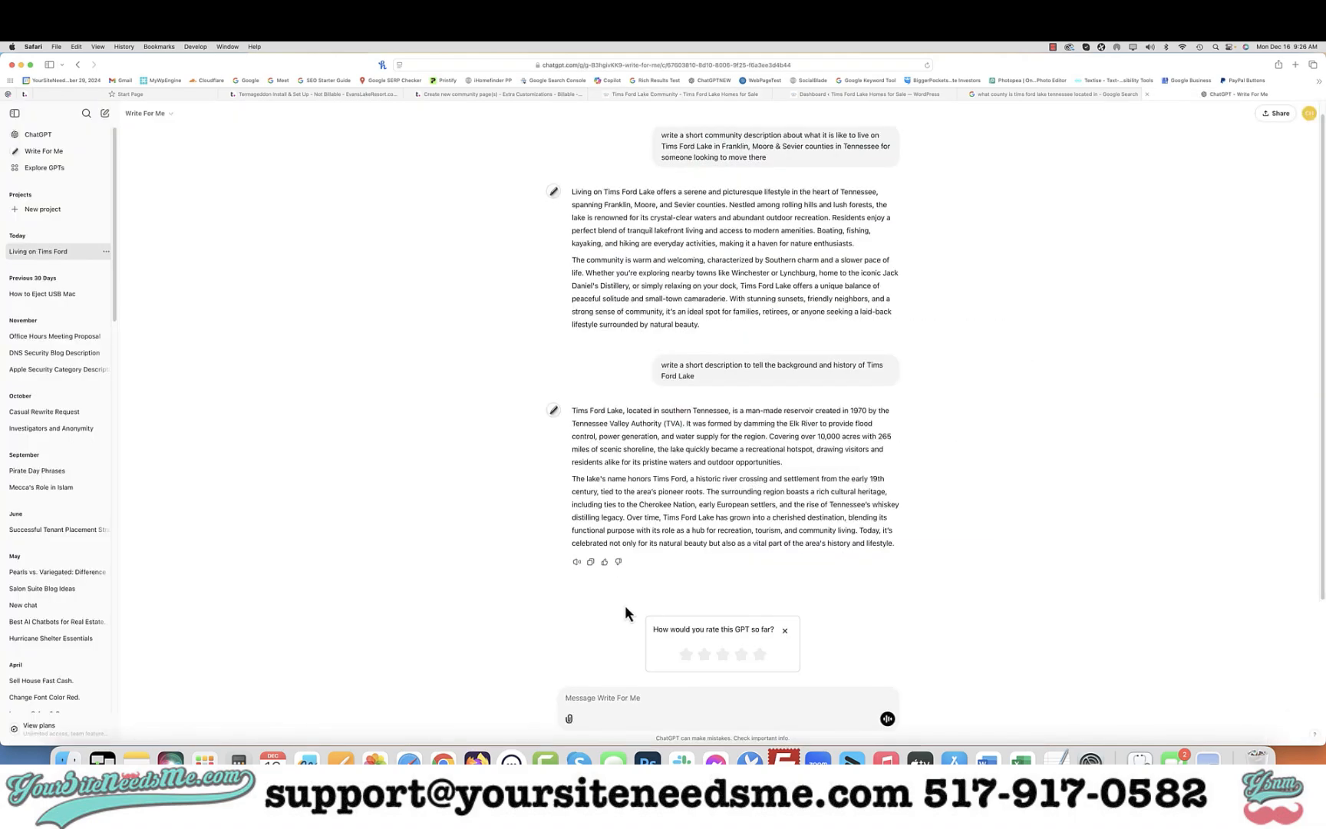
{"action": "left_click", "coordinate": [634, 694]}
{"action": "type", "text": "Write a short paragraph about the schools around Tims Ford Lake"}
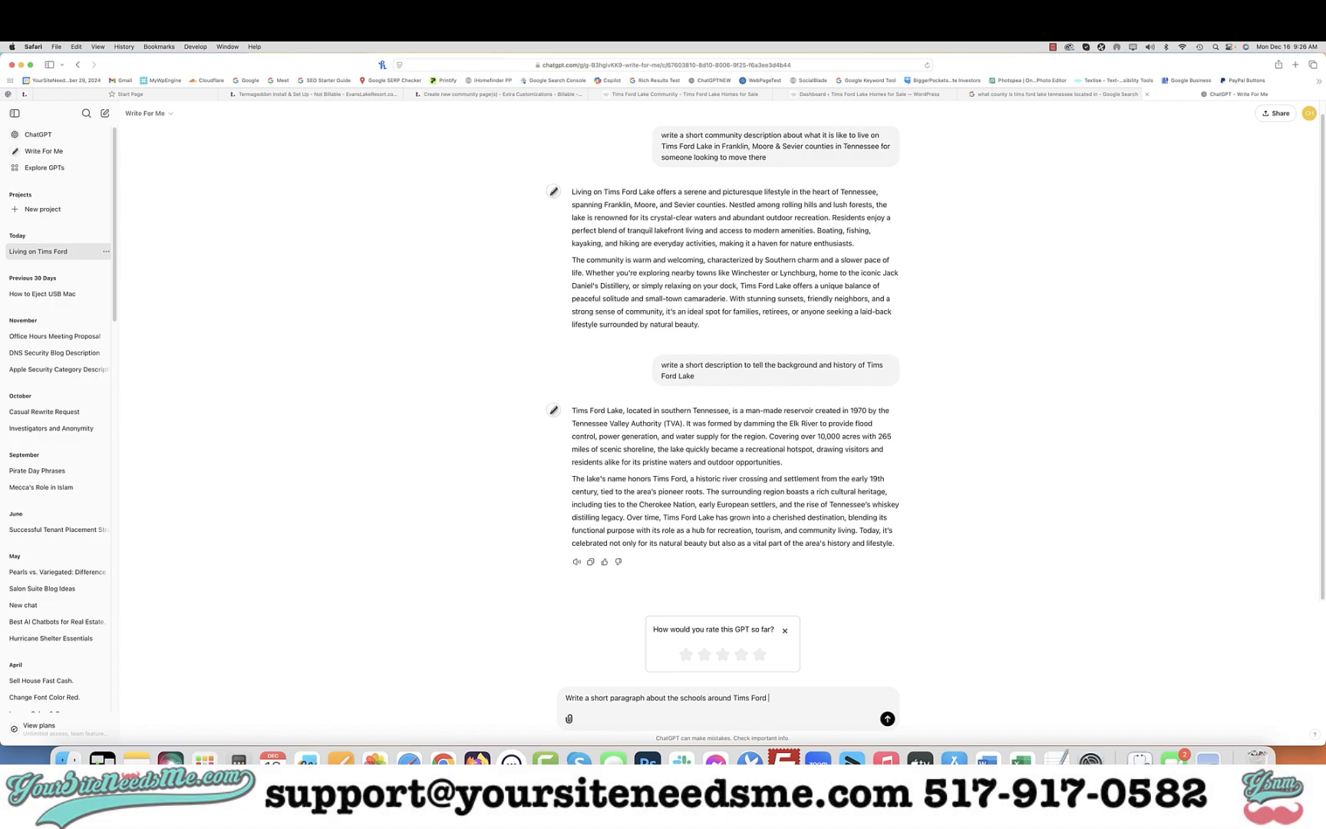
{"action": "key", "text": "Return"}
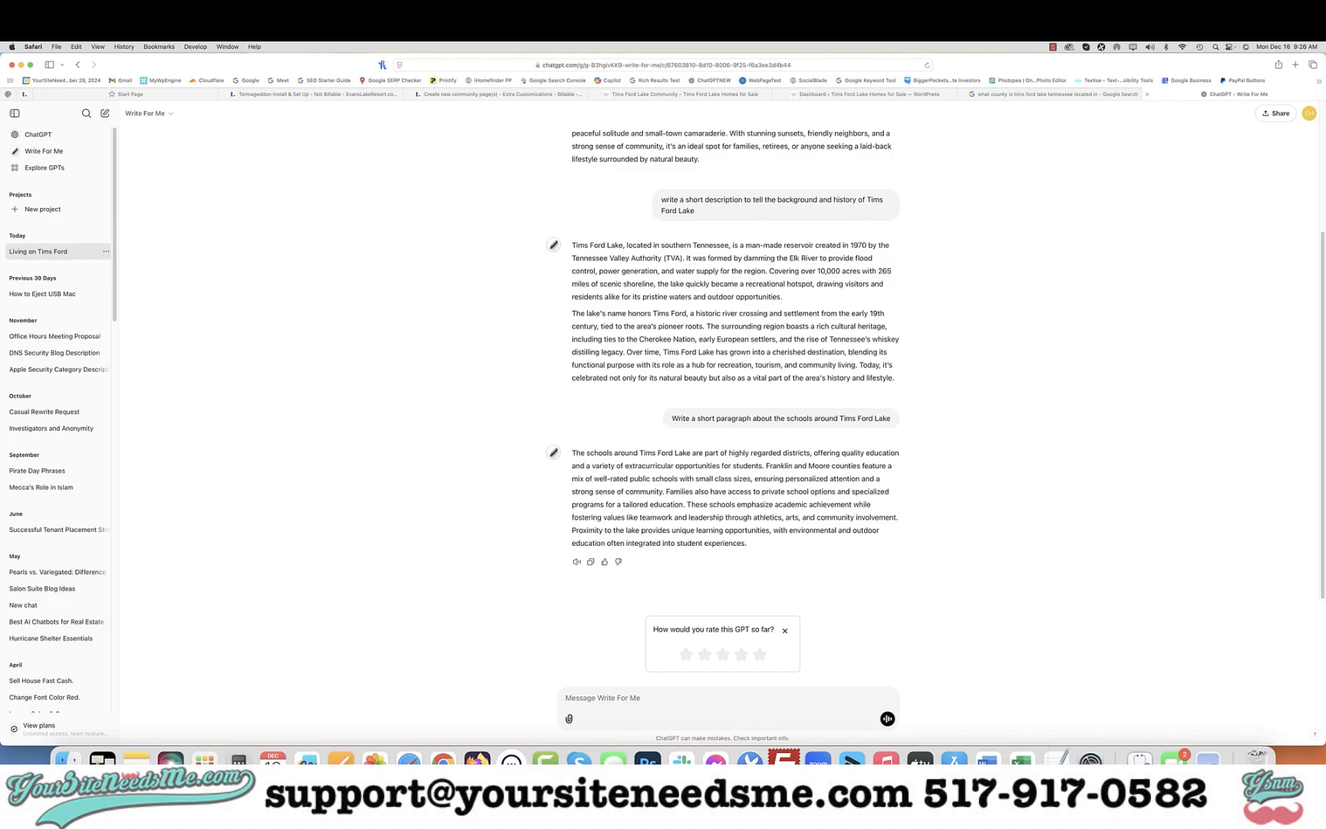
Copy the GPT's schools paragraph and paste it over the placeholder text in the Schools Near Tims Ford Lake text block
{"action": "left_click", "coordinate": [593, 563]}
{"action": "left_click", "coordinate": [721, 97]}
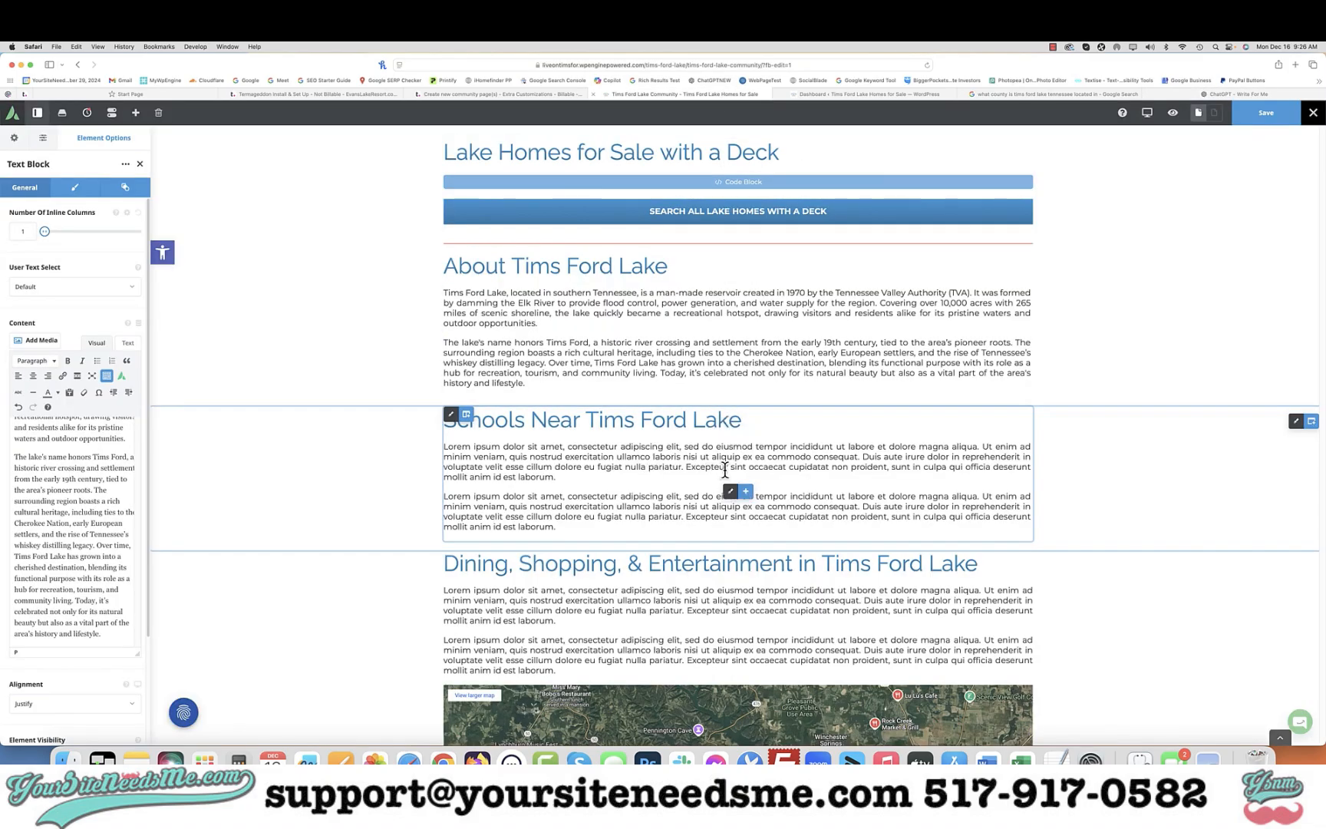
{"action": "left_click", "coordinate": [733, 493]}
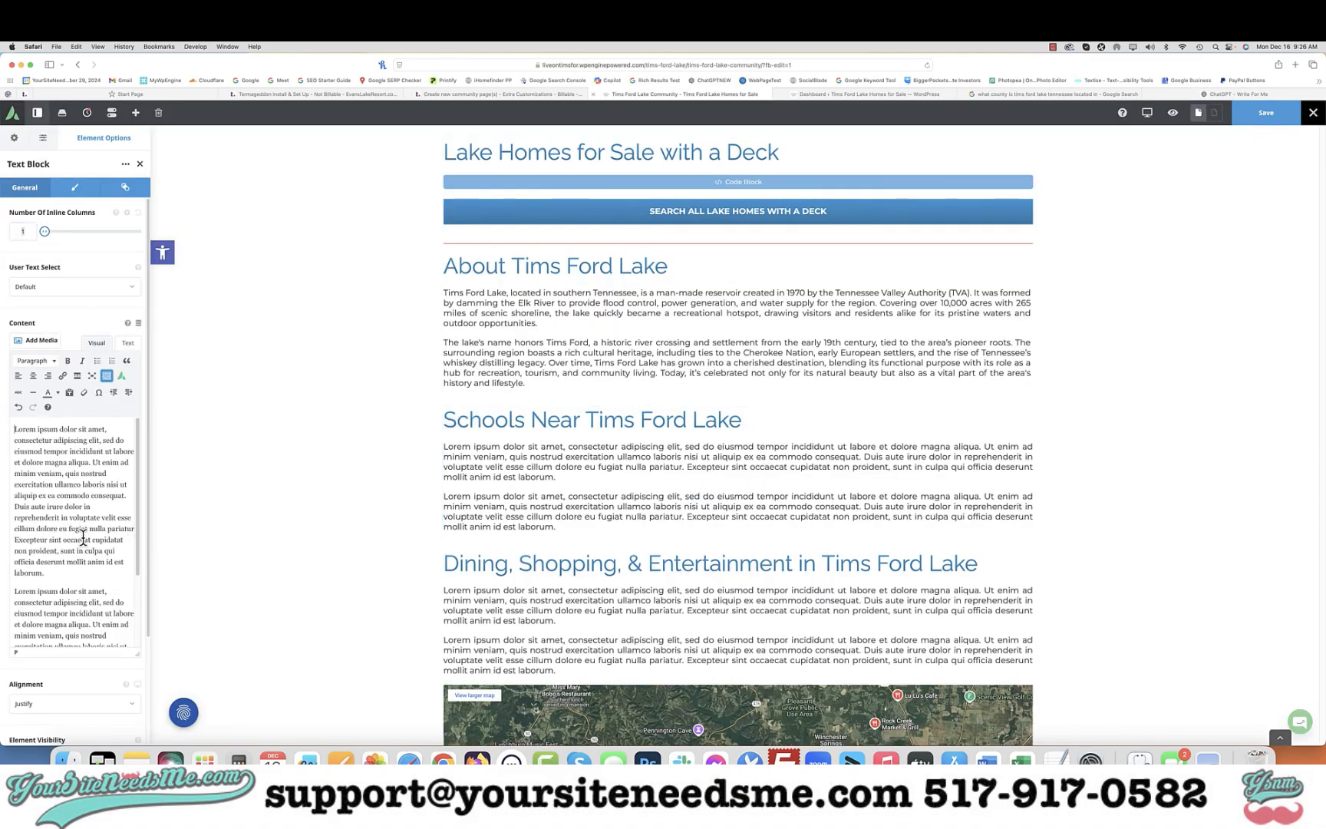
{"action": "key", "text": "ctrl+a"}
{"action": "key", "text": "ctrl+v"}
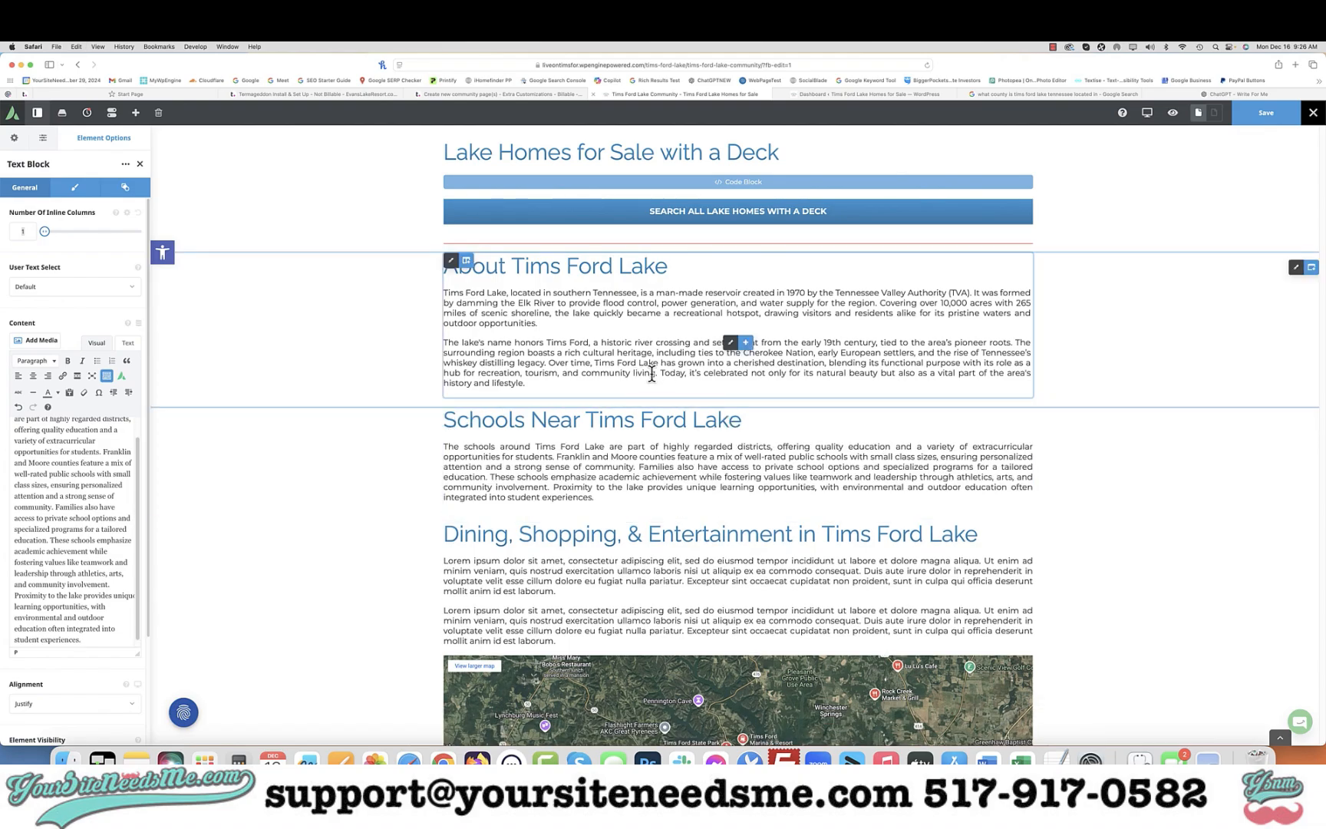
Edit the Living in Tims Ford Lake text so it reads "spanning Franklin and Moore counties", removing Sevier
{"action": "scroll", "coordinate": [673, 371], "scroll_direction": "up", "scroll_amount": 10}
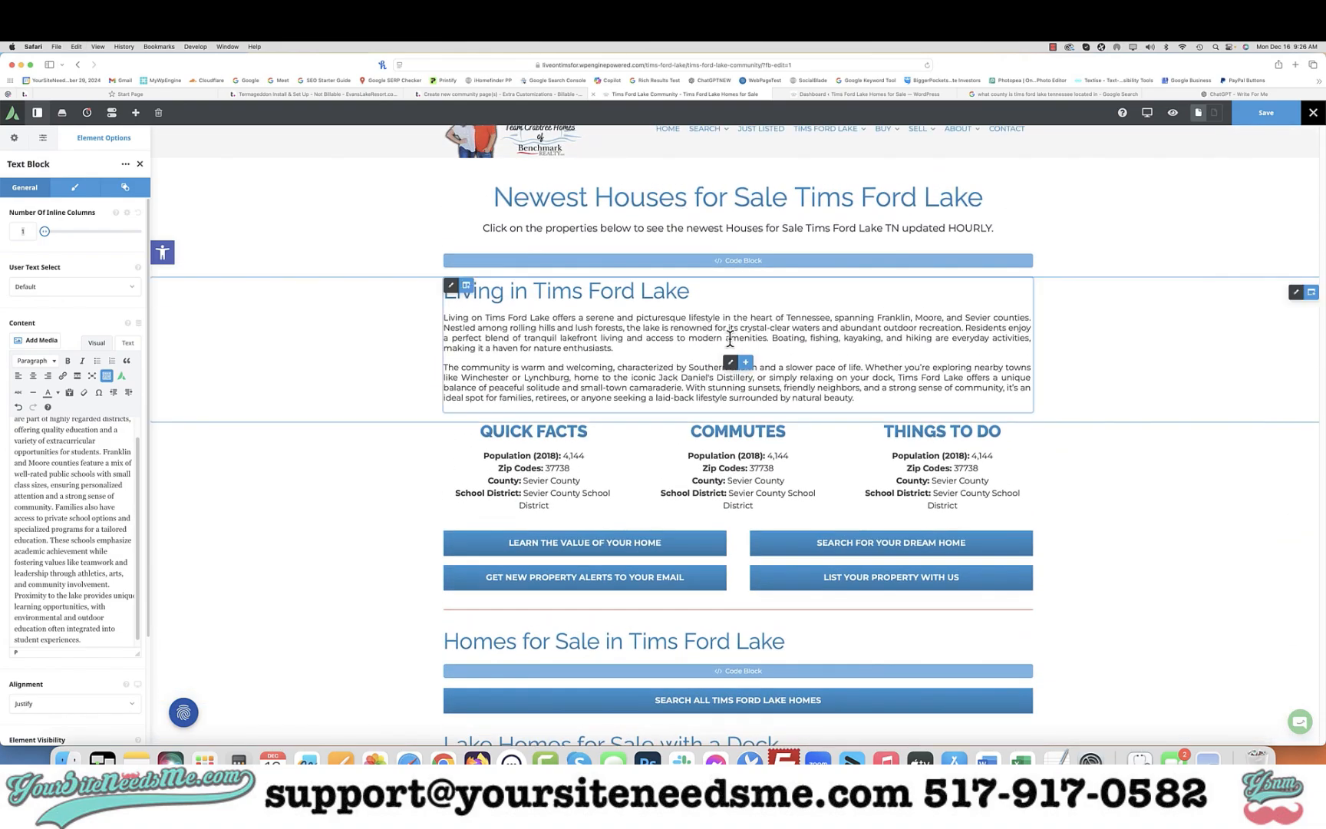
{"action": "left_click", "coordinate": [734, 369]}
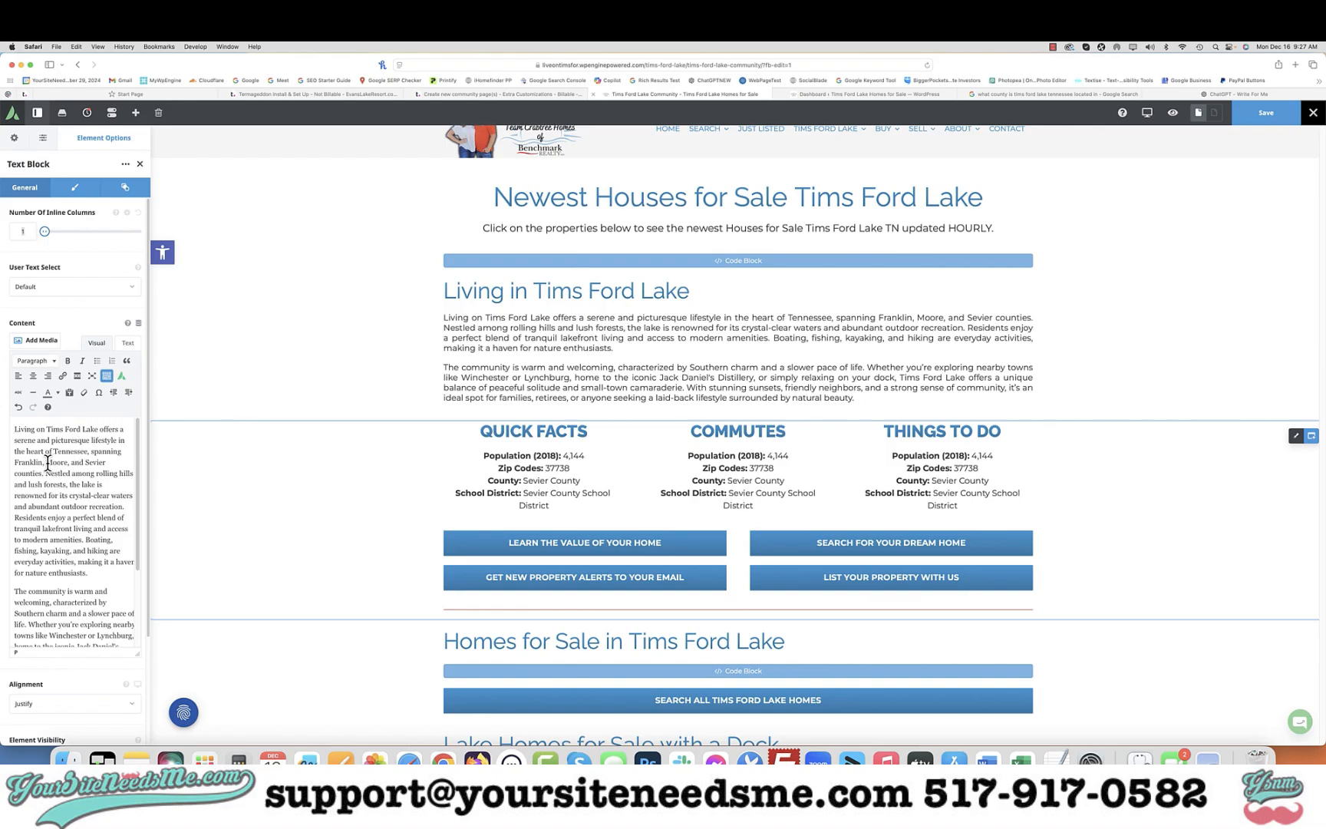
{"action": "left_click", "coordinate": [48, 463]}
{"action": "key", "text": "BackSpace"}
{"action": "key", "text": "BackSpace"}
{"action": "type", "text": "abd"}
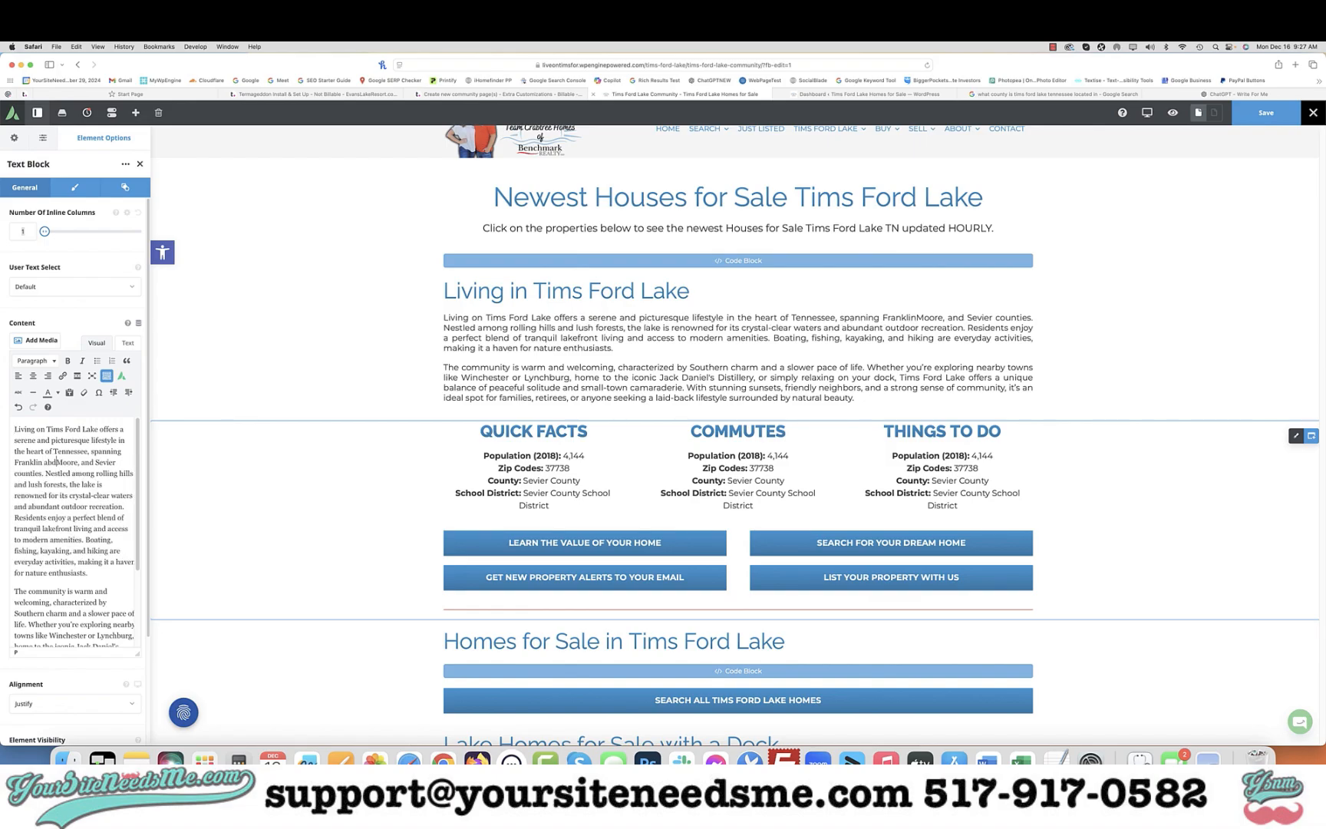
{"action": "key", "text": "BackSpace"}
{"action": "key", "text": "BackSpace"}
{"action": "type", "text": "nd"}
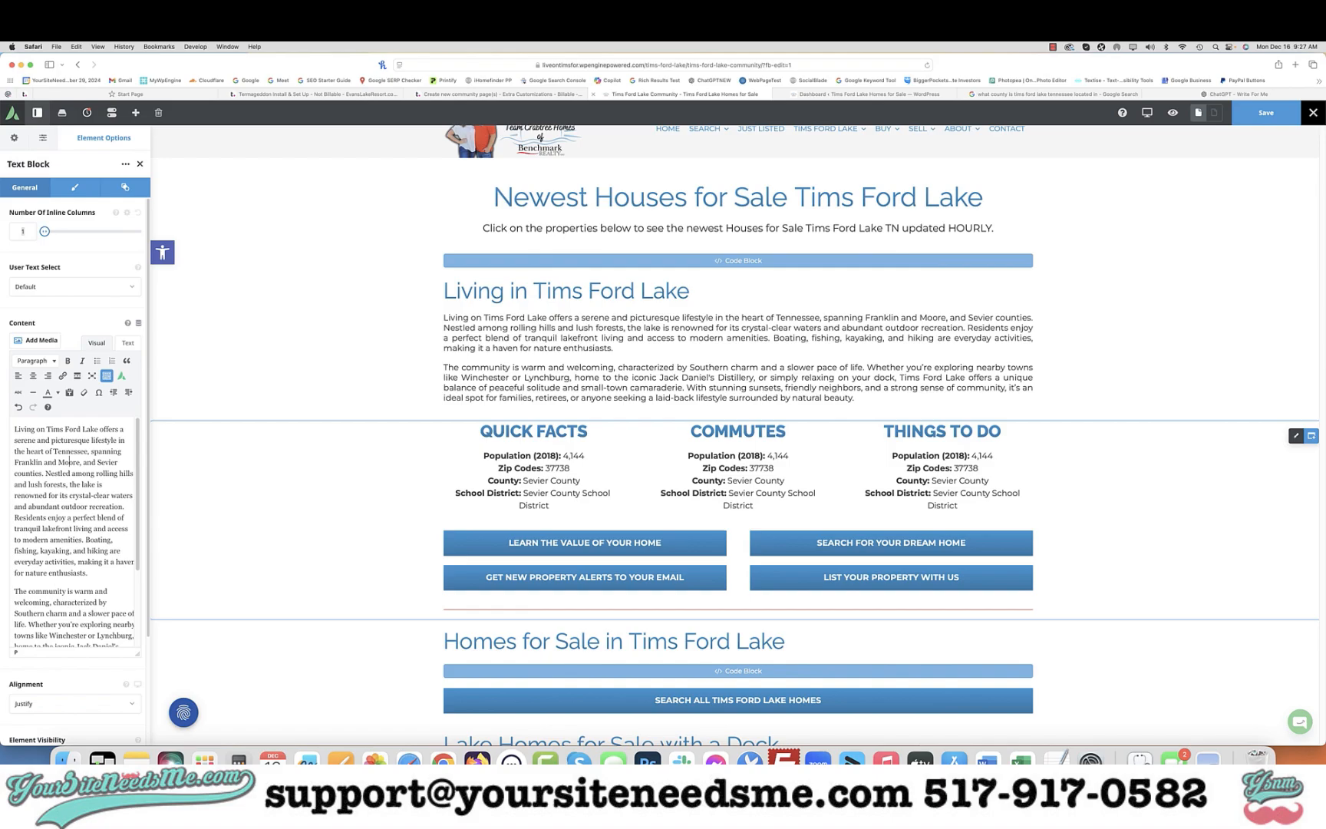
{"action": "left_click_drag", "start_coordinate": [79, 462], "coordinate": [74, 472]}
{"action": "left_click_drag", "start_coordinate": [23, 473], "coordinate": [117, 462]}
{"action": "key", "text": "BackSpace"}
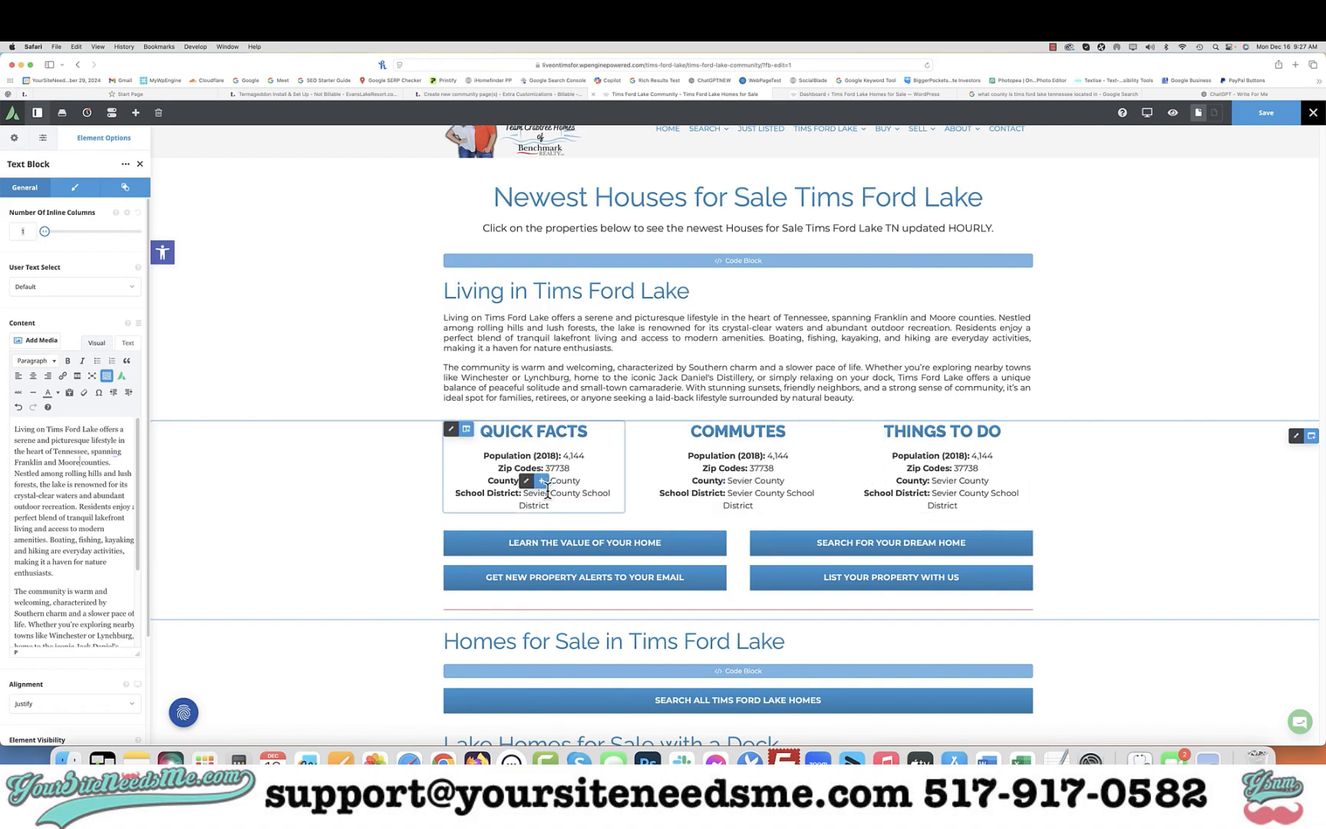
Copy the Dining, Shopping, & Entertainment section title and ask the GPT to write a short paragraph about it in Tims Ford Lake
{"action": "scroll", "coordinate": [574, 503], "scroll_direction": "down", "scroll_amount": 4}
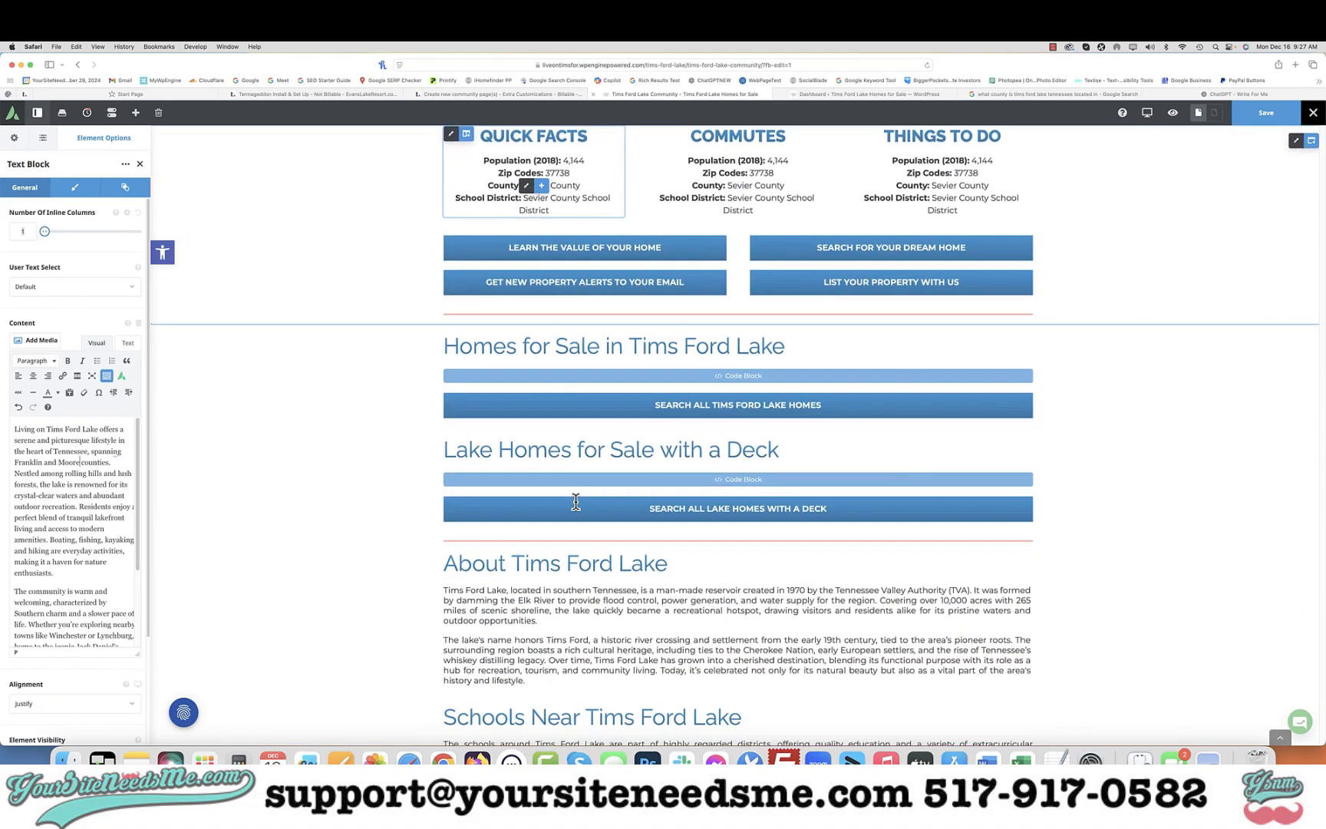
{"action": "scroll", "coordinate": [576, 503], "scroll_direction": "down", "scroll_amount": 7}
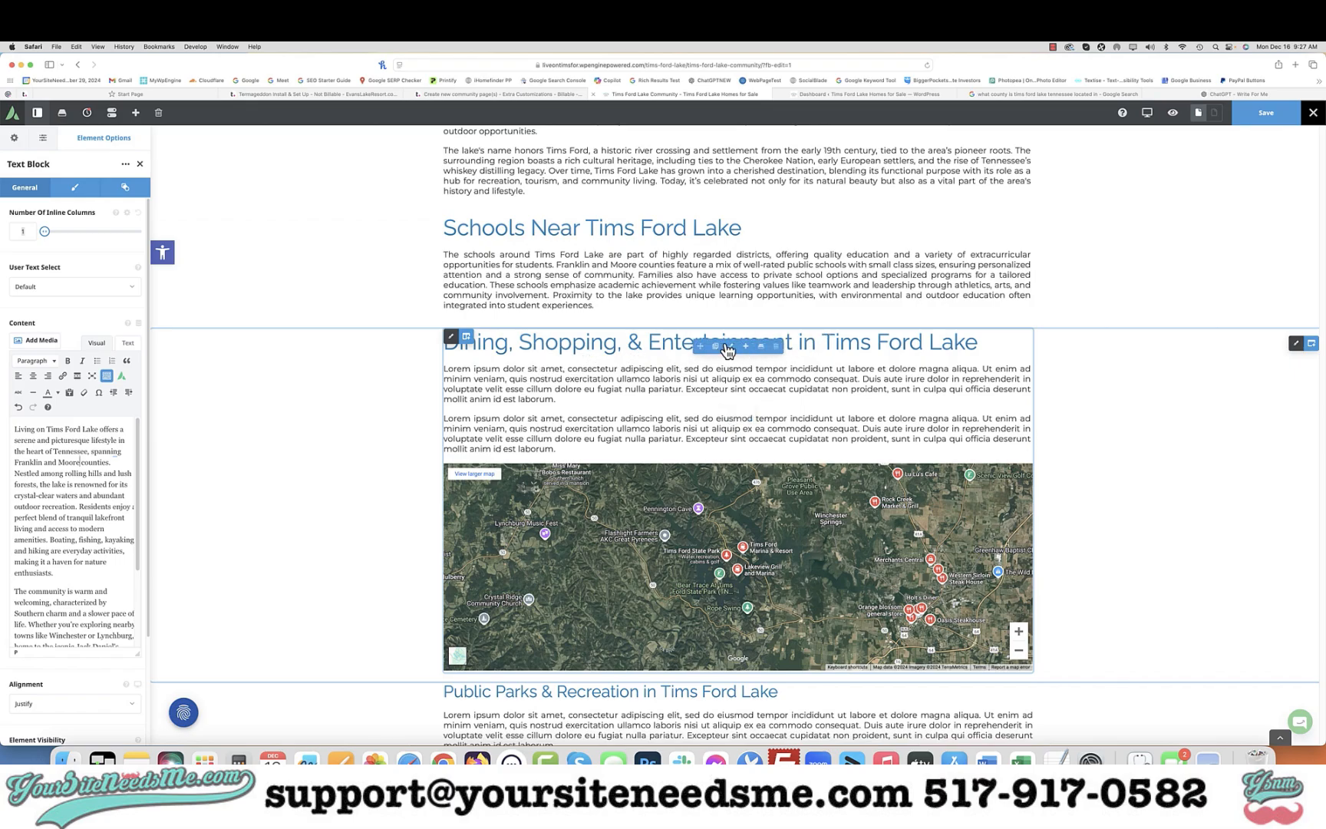
{"action": "left_click", "coordinate": [727, 349]}
{"action": "triple_click", "coordinate": [83, 386]}
{"action": "key", "text": "super+c"}
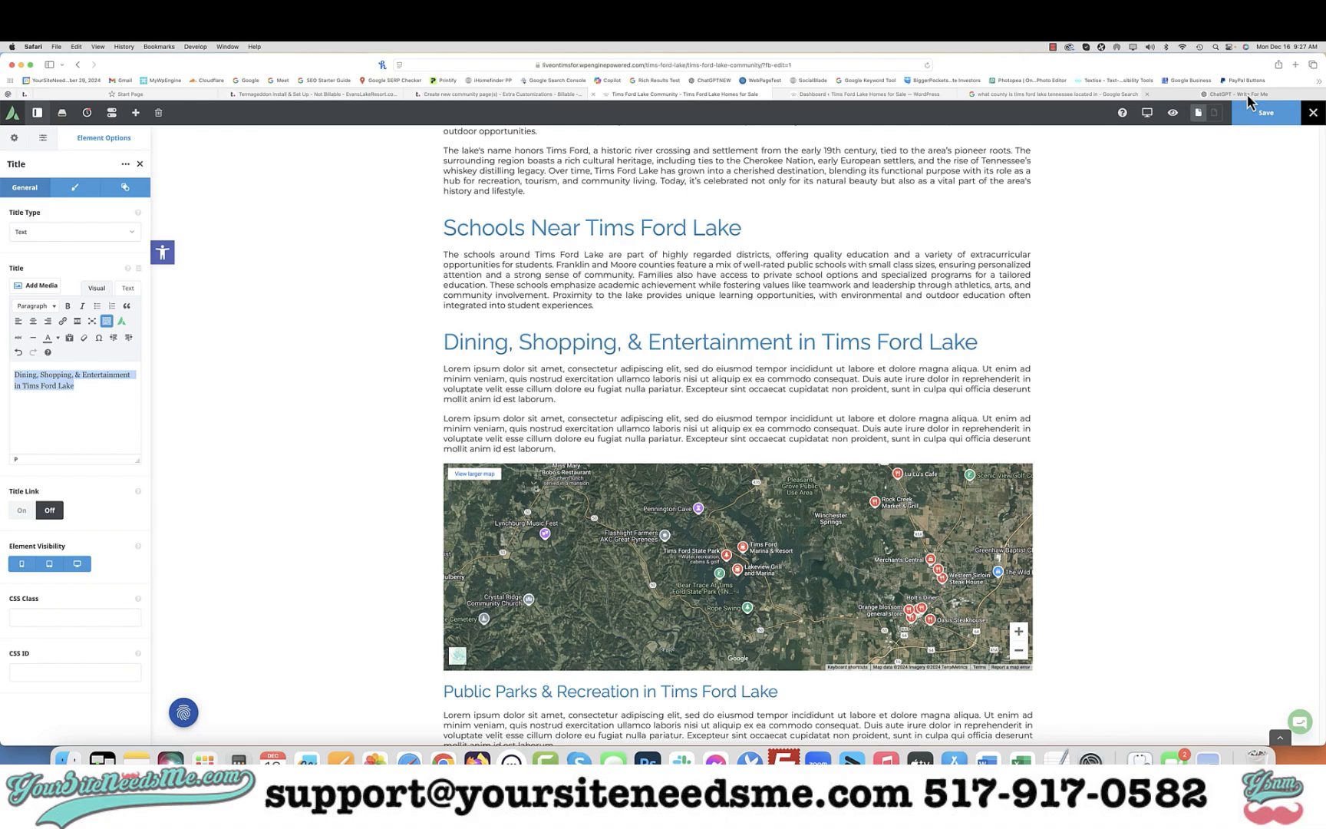
{"action": "left_click", "coordinate": [1235, 94]}
{"action": "type", "text": "write a short paragraph about"}
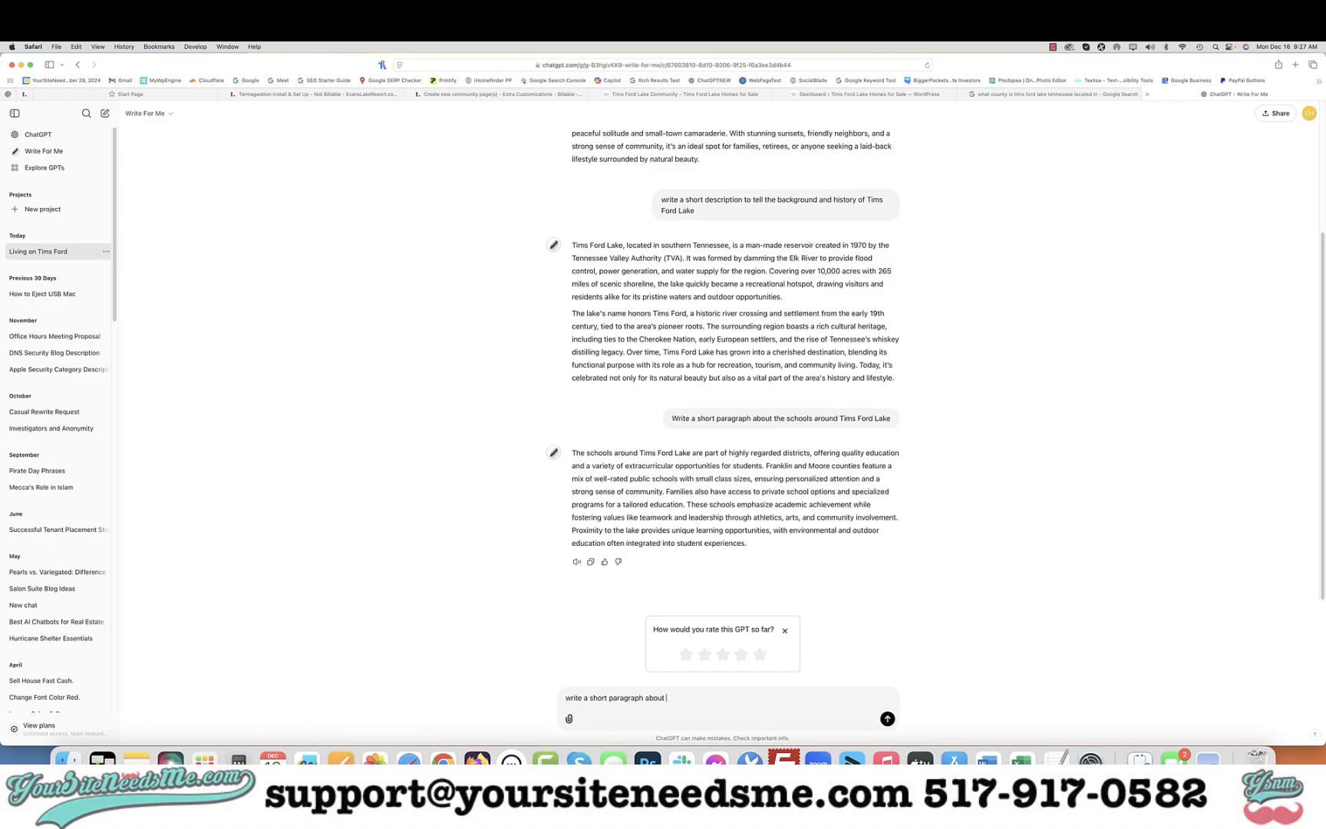
{"action": "key", "text": "super+v"}
{"action": "key", "text": "Return"}
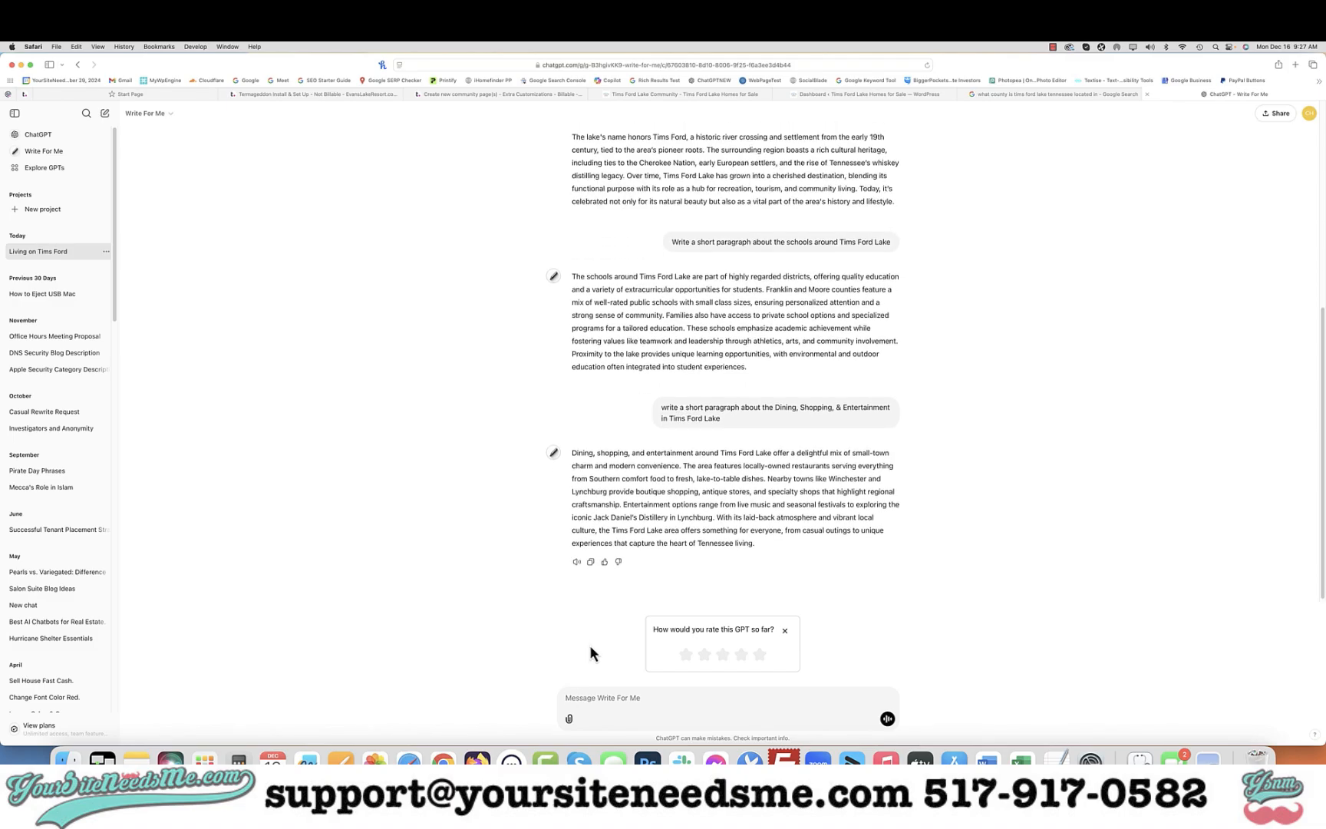
Copy the dining paragraph and paste it over the placeholder text in the Dining, Shopping, & Entertainment text block
{"action": "left_click", "coordinate": [590, 562]}
{"action": "left_click", "coordinate": [687, 94]}
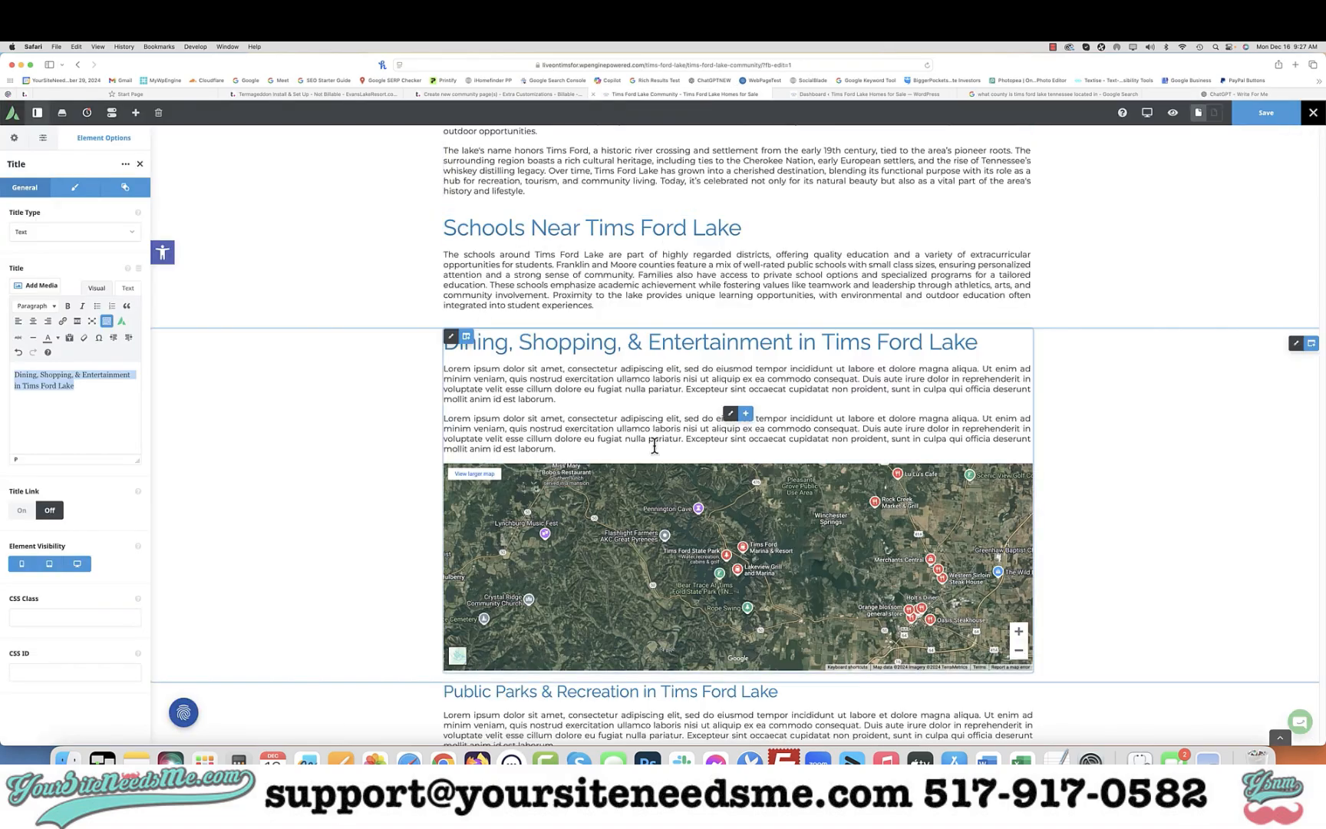
{"action": "left_click", "coordinate": [731, 415]}
{"action": "key", "text": "super+a"}
{"action": "key", "text": "super+v"}
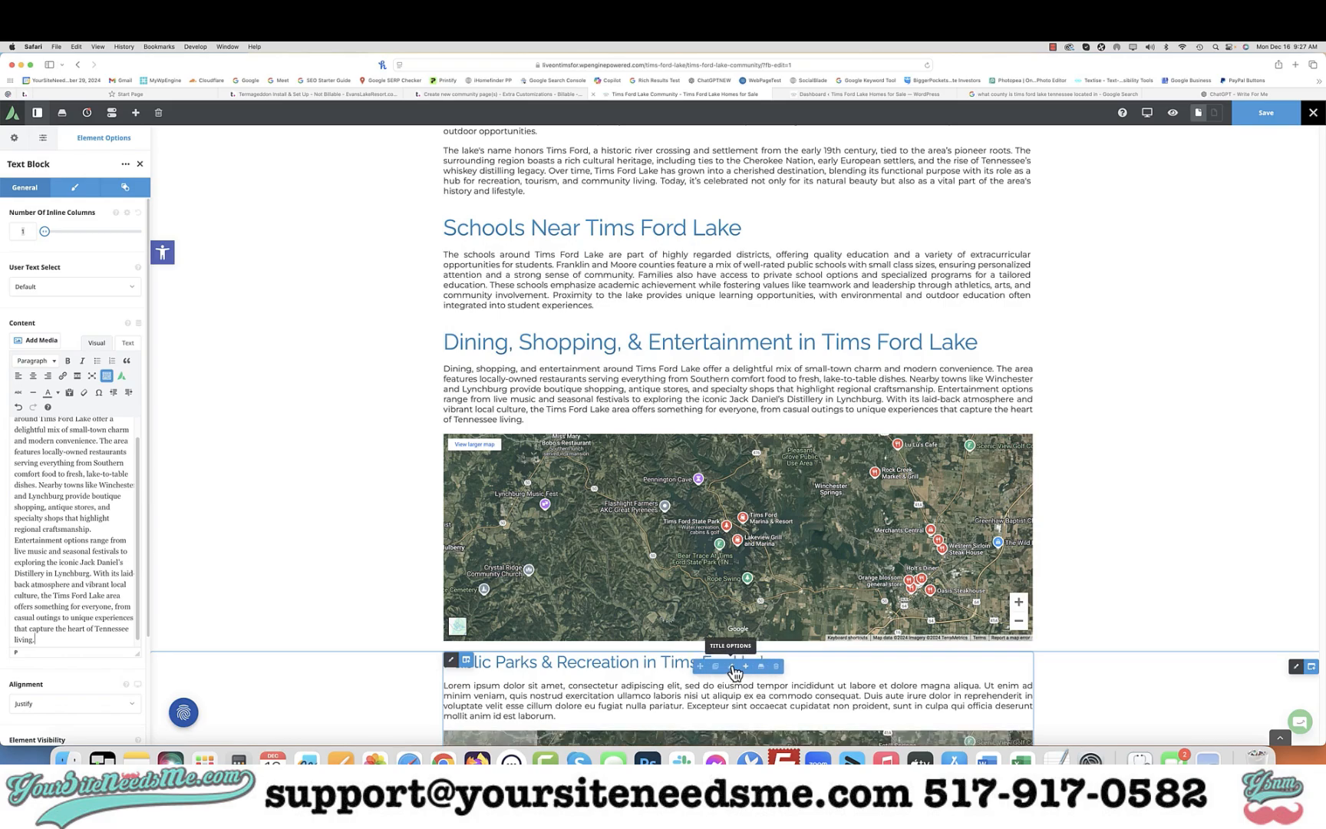
Ask the GPT for a short paragraph about Public Parks & Recreation in Tims Ford Lake, naming family beach spots and dog parks if any
{"action": "left_click", "coordinate": [734, 672]}
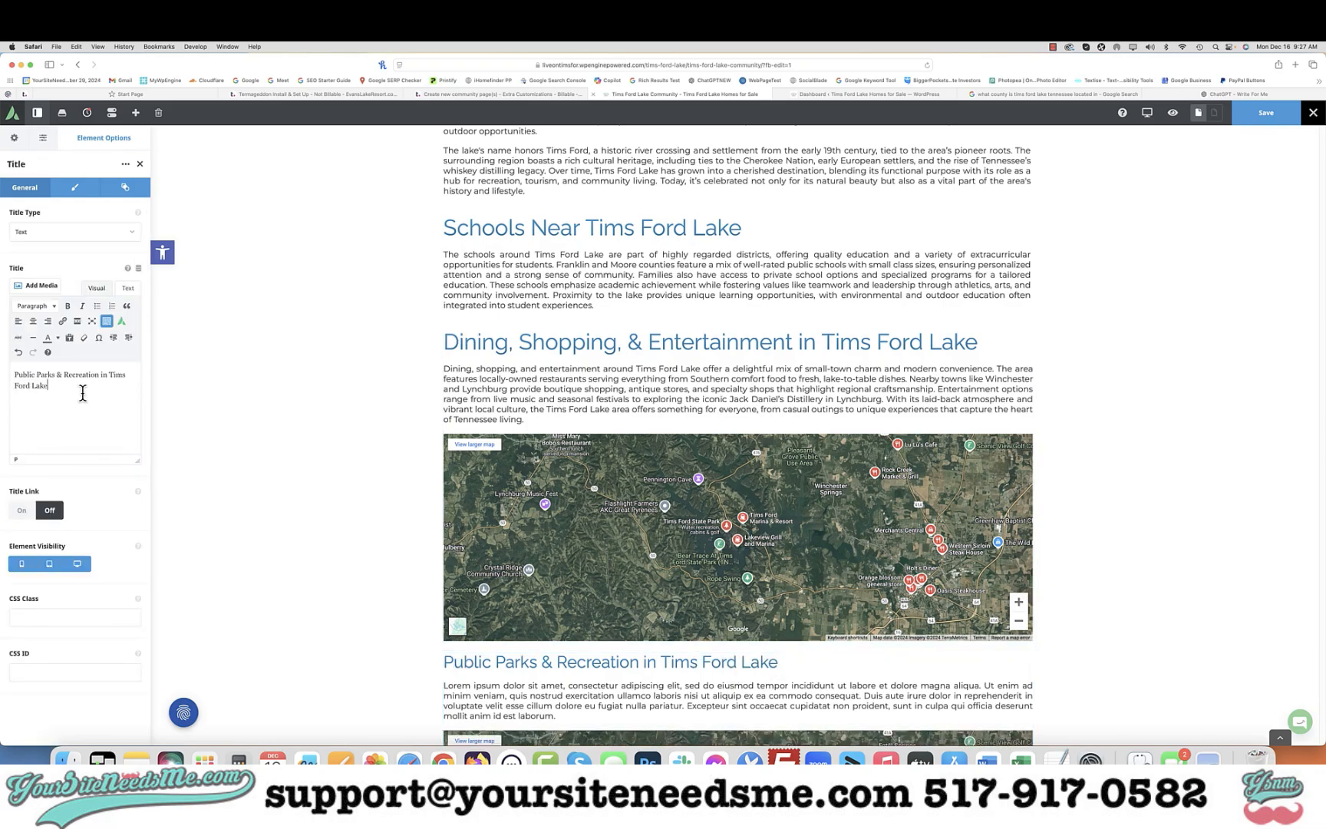
{"action": "key", "text": "super+a"}
{"action": "left_click", "coordinate": [1220, 95]}
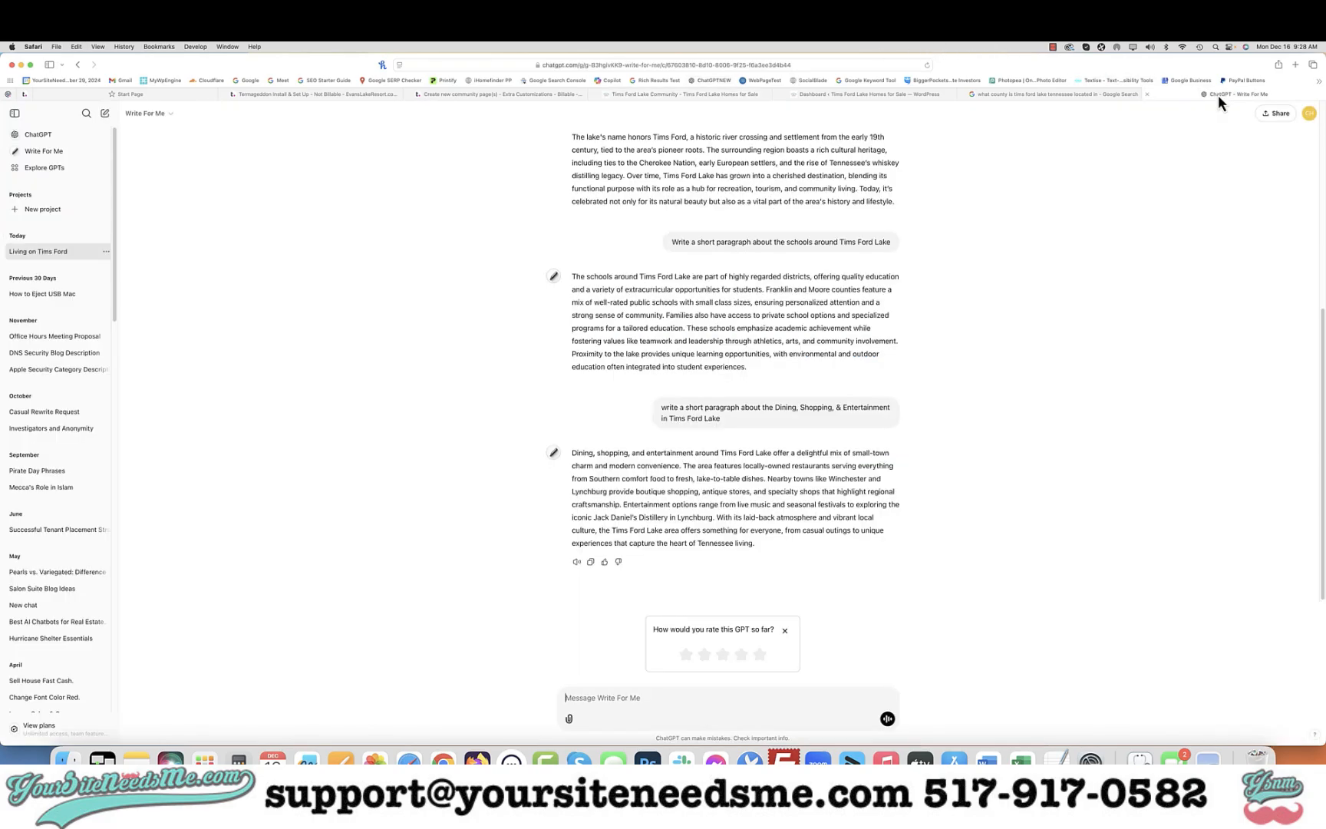
{"action": "type", "text": "write"}
{"action": "type", "text": "a short paragraph about the"}
{"action": "key", "text": "super+v"}
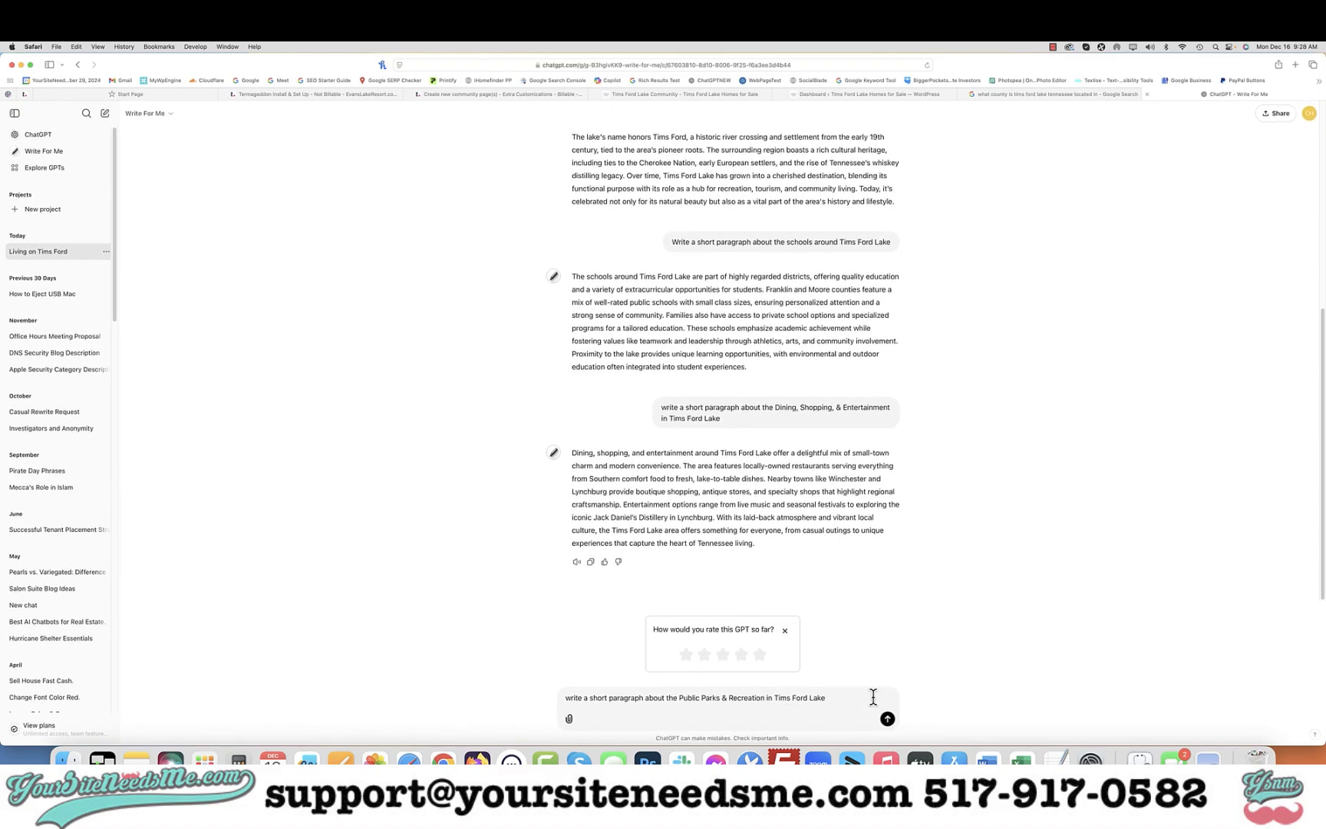
{"action": "type", "text": "and name some of the"}
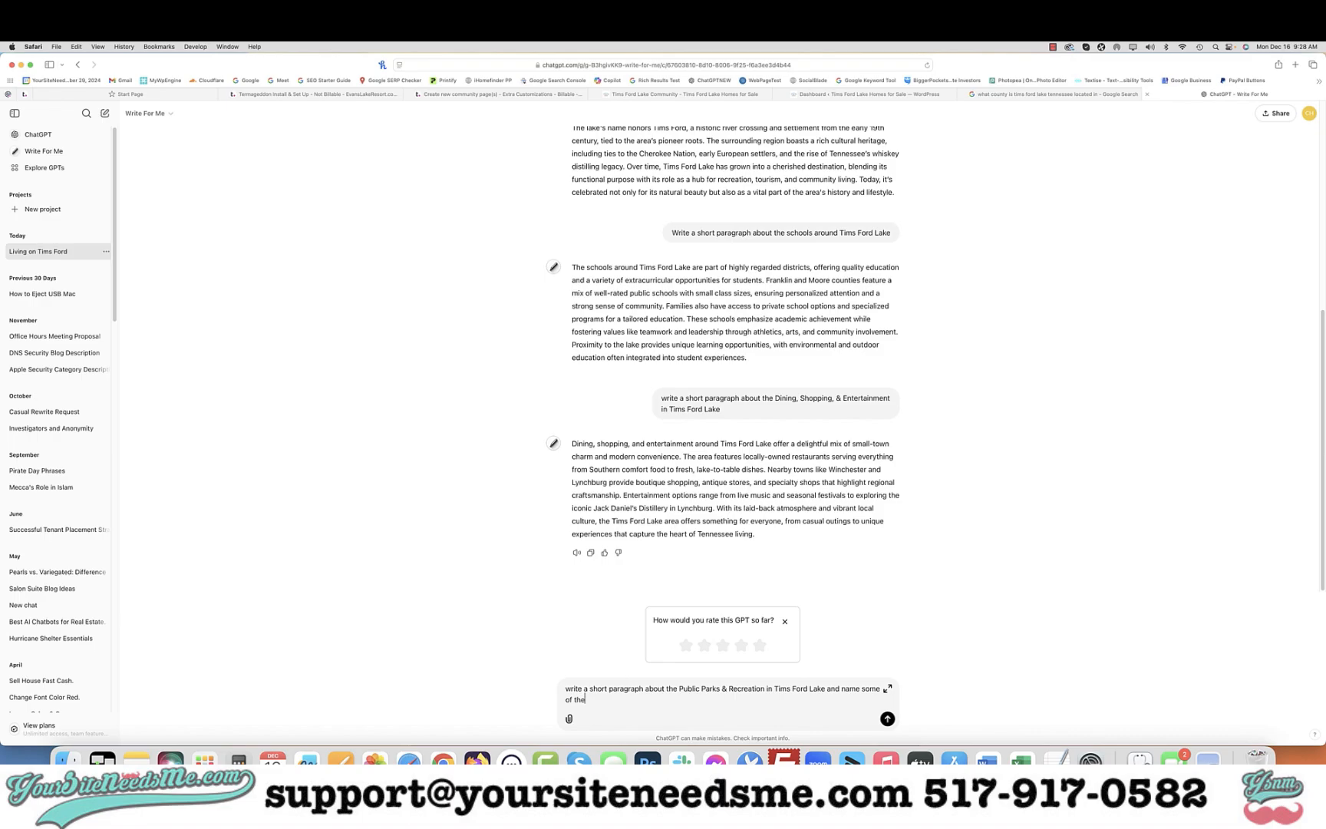
{"action": "type", "text": " parks and places where families can go to enjoy the beach"}
{"action": "type", "text": "and dog parks if"}
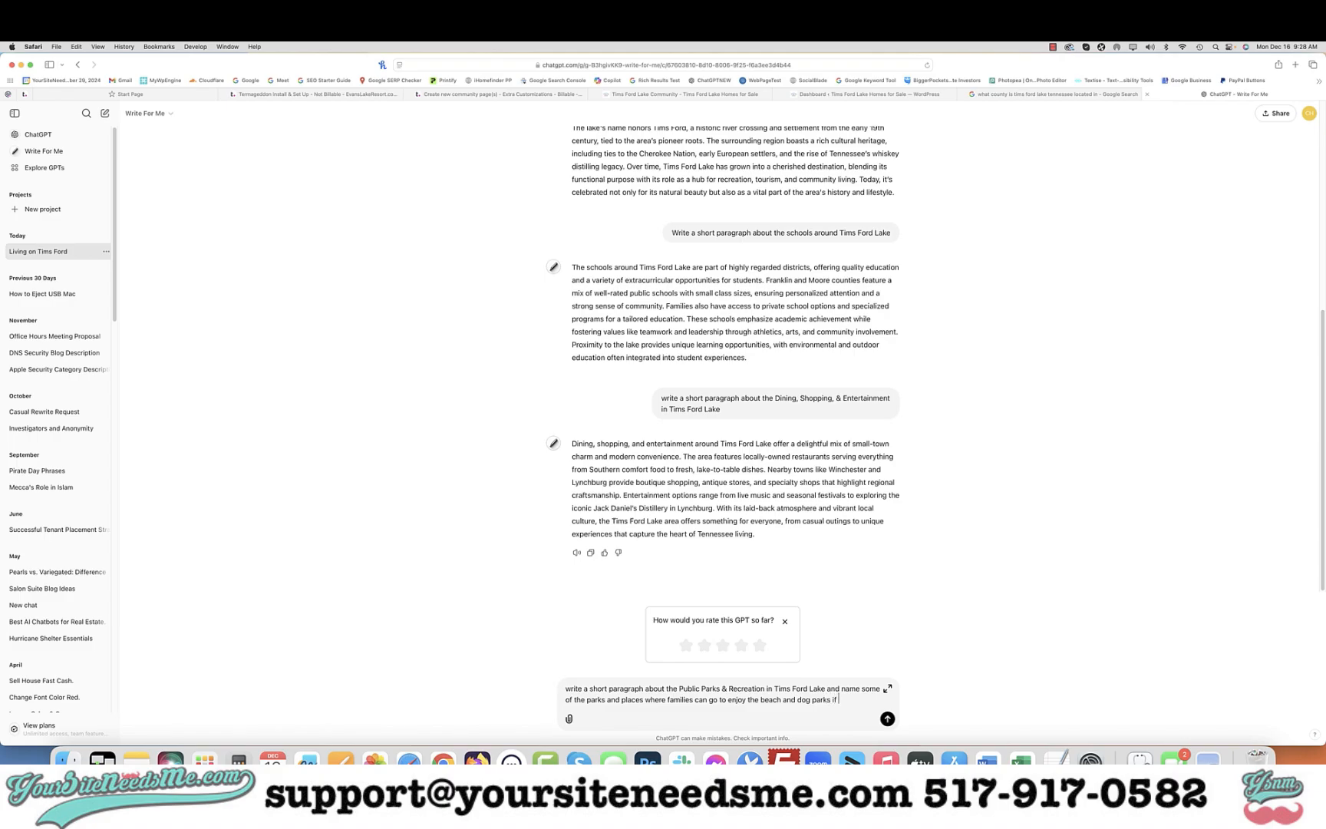
{"action": "type", "text": "are any"}
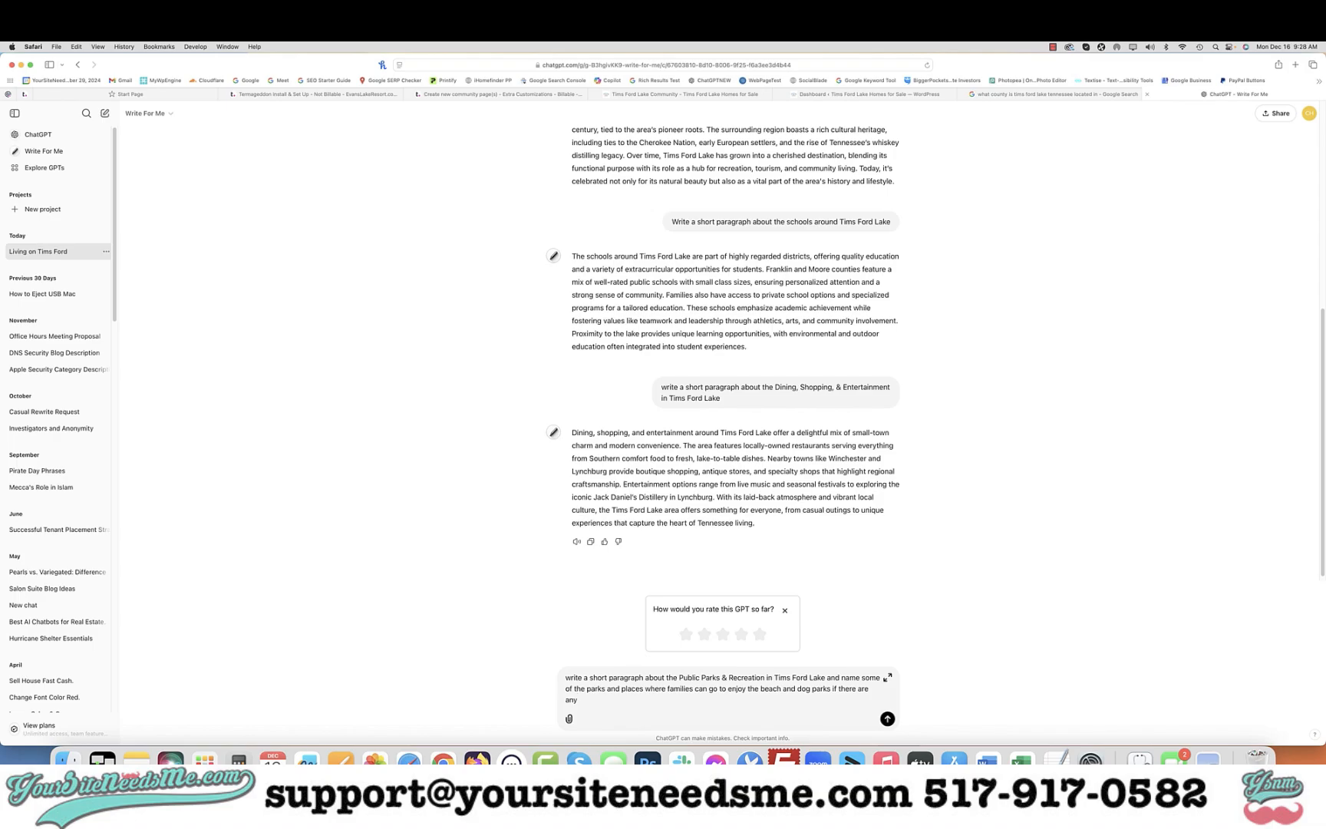
{"action": "key", "text": "Return"}
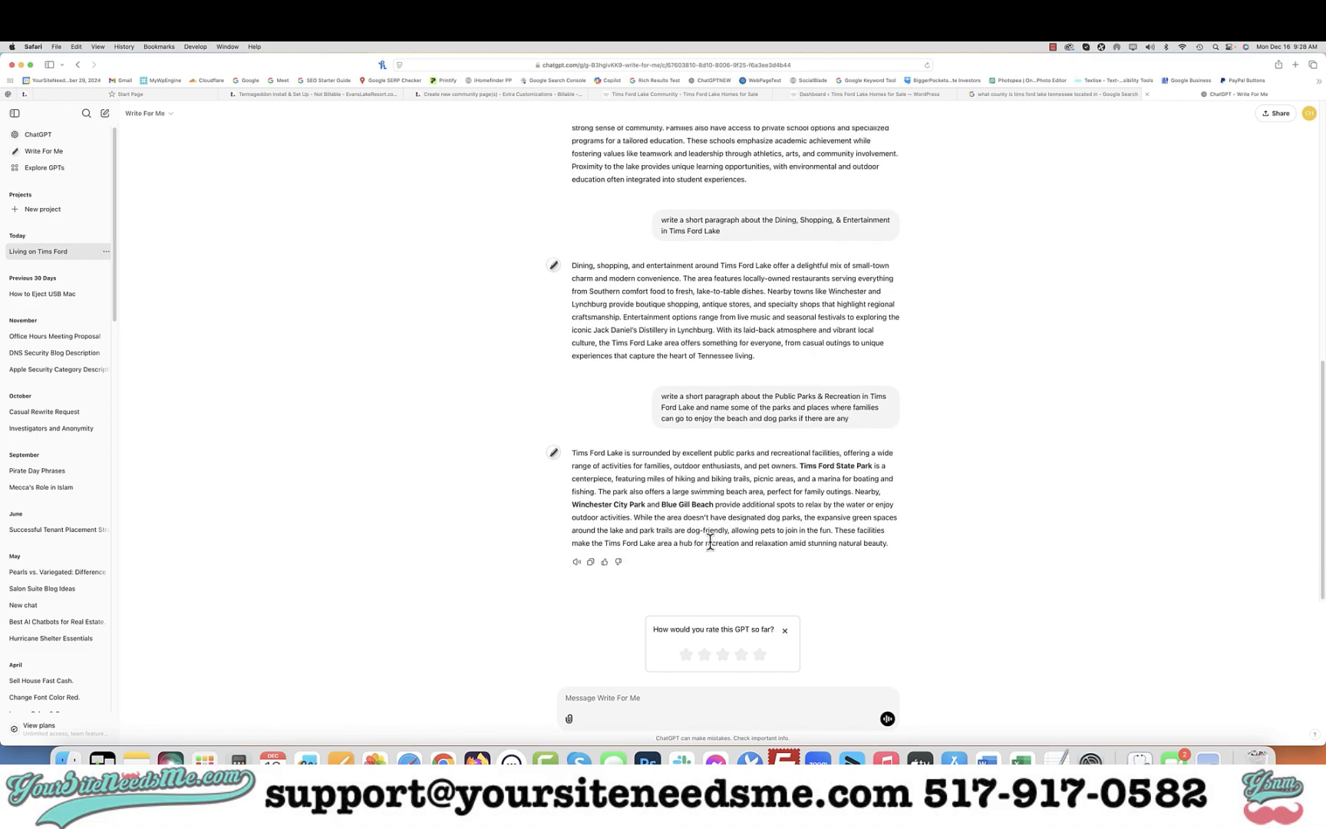
Copy the parks paragraph and paste it over the placeholder text in the Public Parks & Recreation text block
{"action": "left_click", "coordinate": [590, 562]}
{"action": "left_click", "coordinate": [673, 94]}
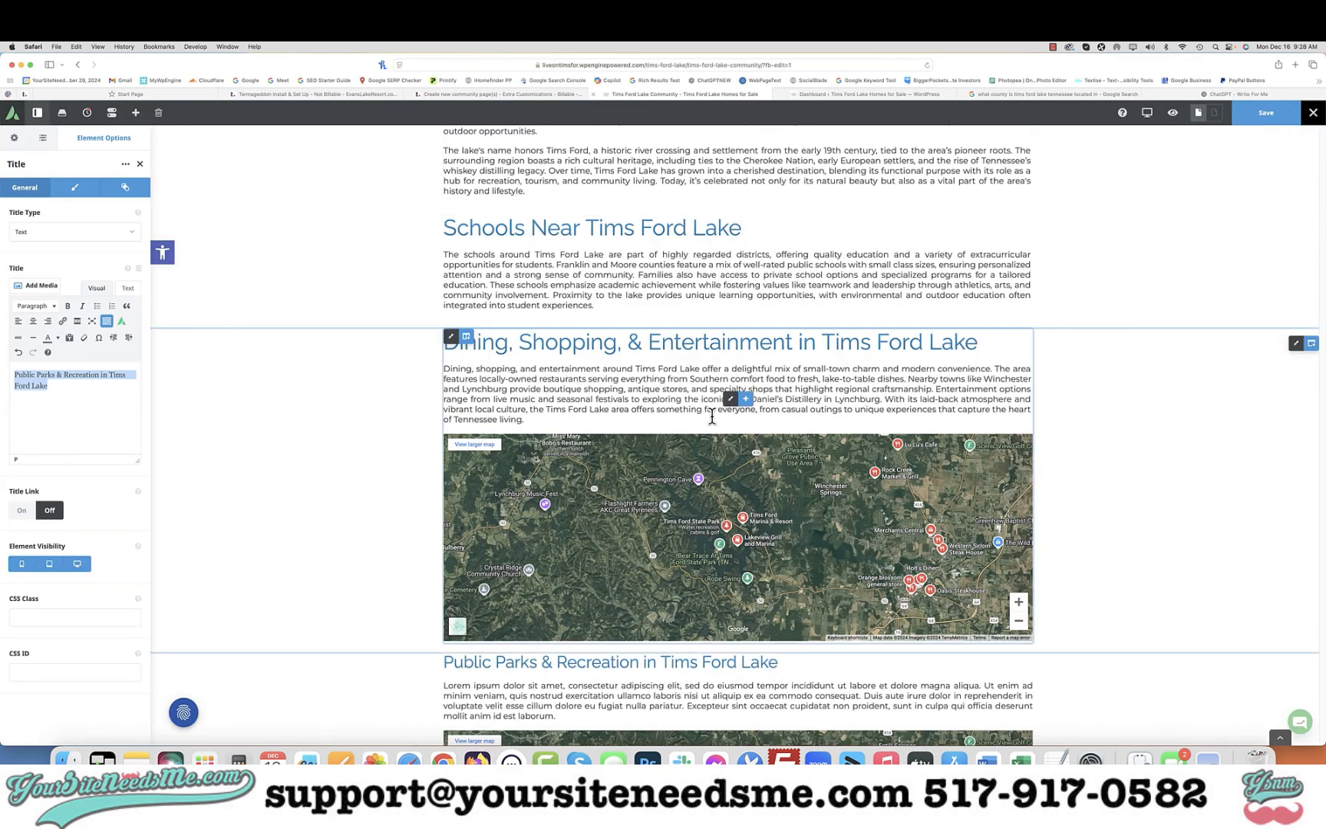
{"action": "scroll", "coordinate": [712, 415], "scroll_direction": "down", "scroll_amount": 5}
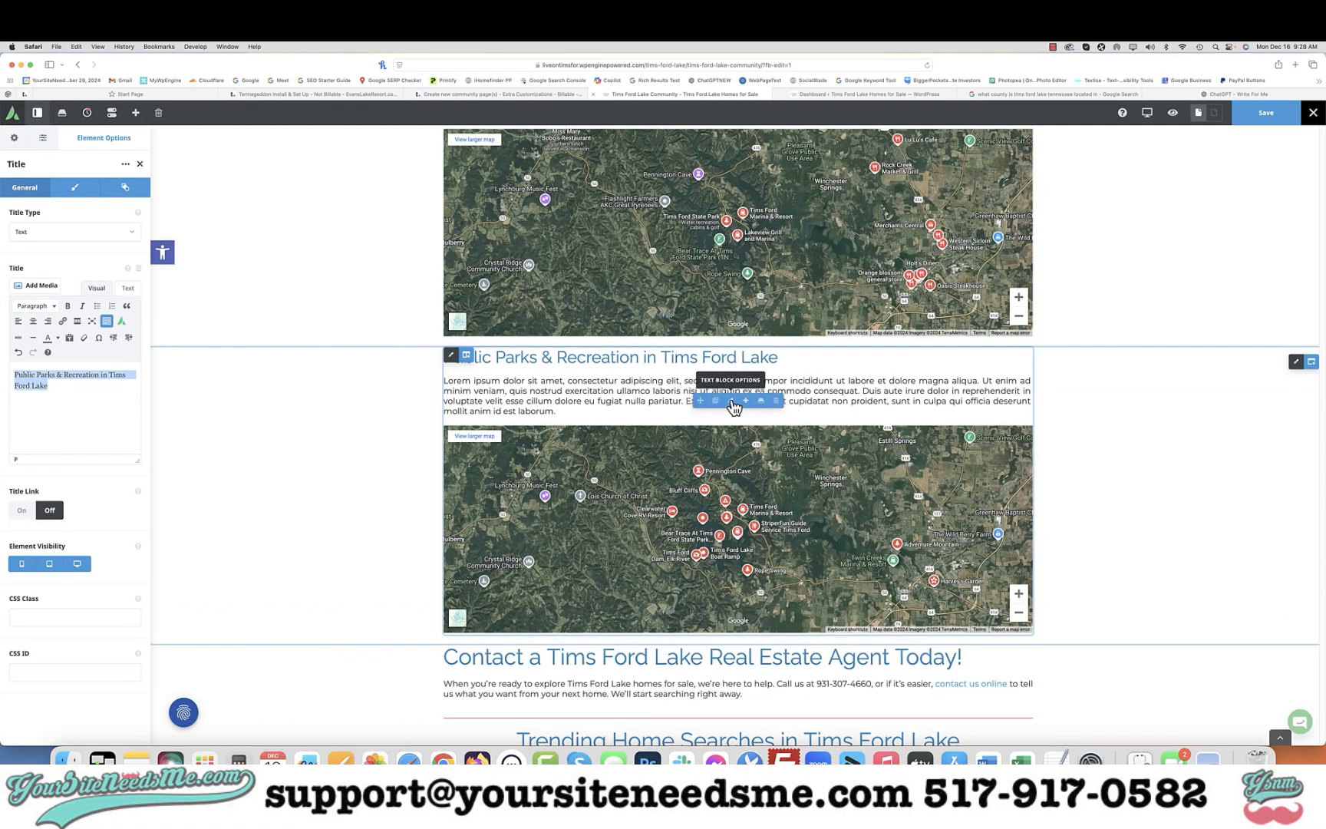
{"action": "left_click", "coordinate": [699, 405]}
{"action": "left_click", "coordinate": [97, 472]}
{"action": "key", "text": "super+a"}
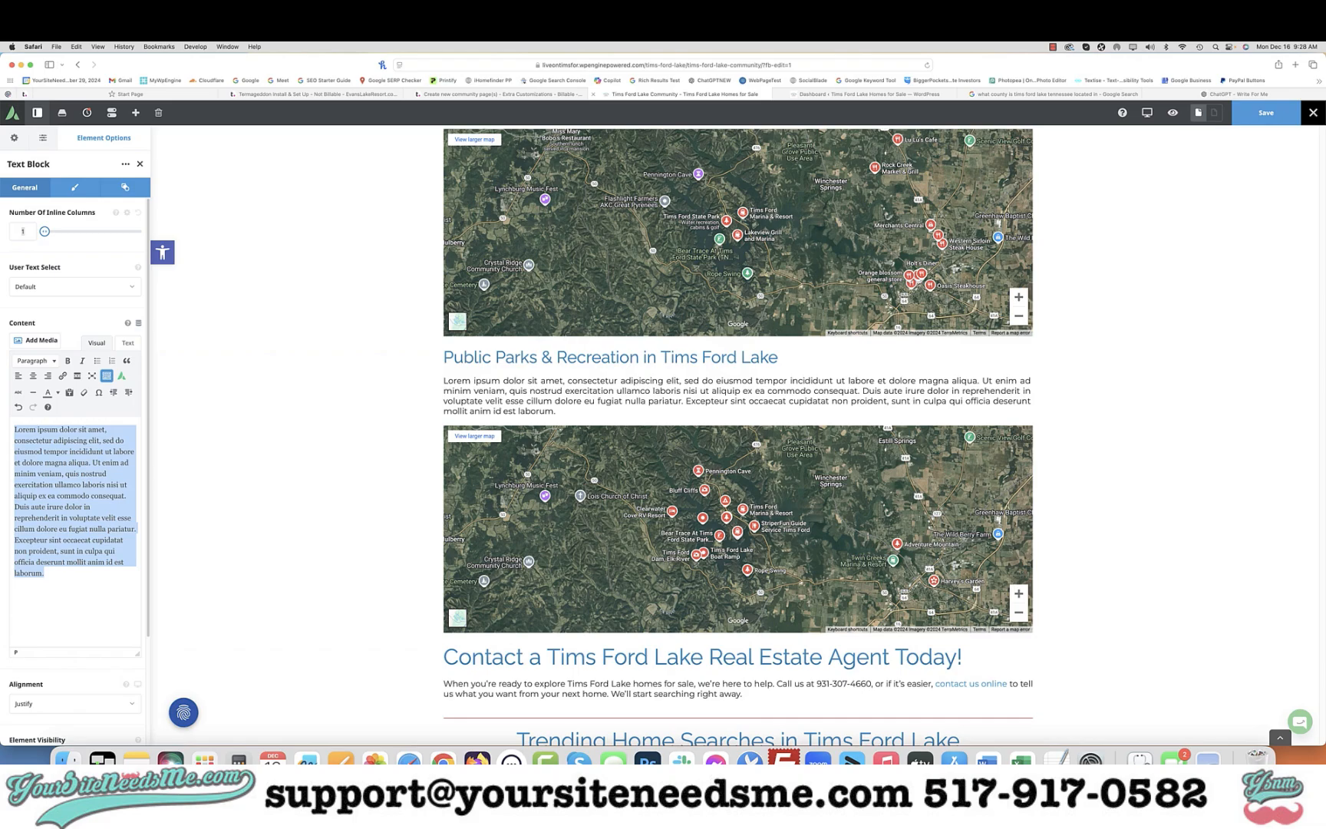
{"action": "key", "text": "super+c"}
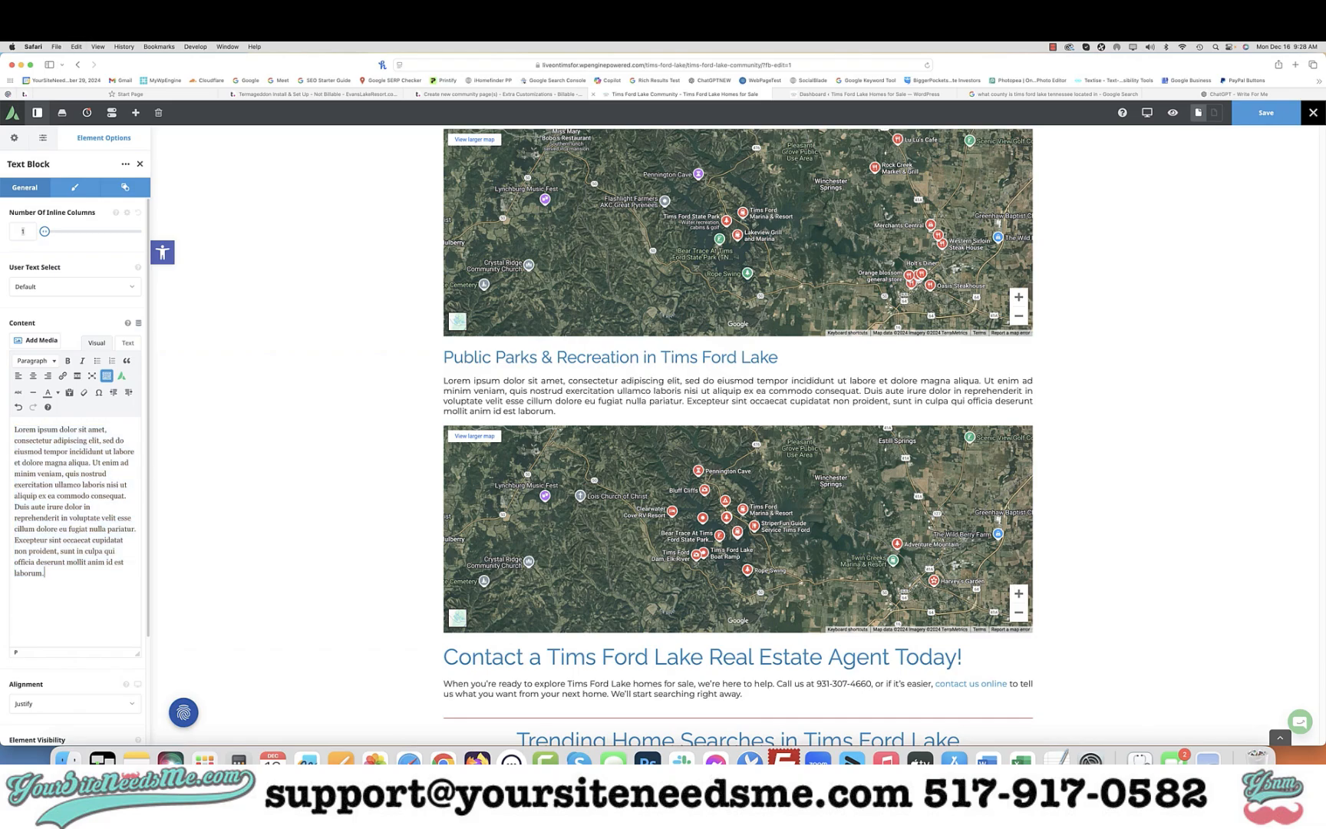
{"action": "left_click", "coordinate": [1232, 94]}
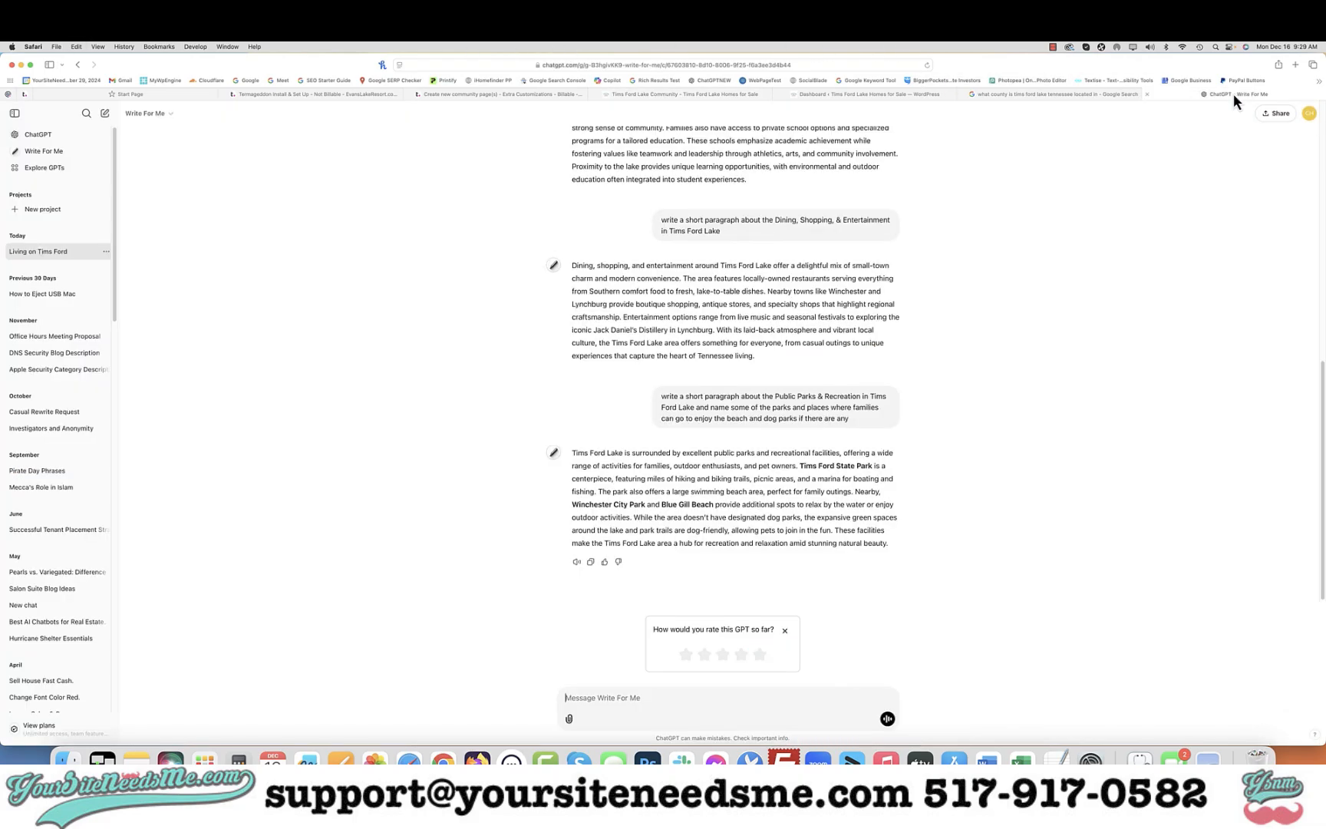
{"action": "left_click", "coordinate": [590, 561]}
{"action": "left_click", "coordinate": [704, 97]}
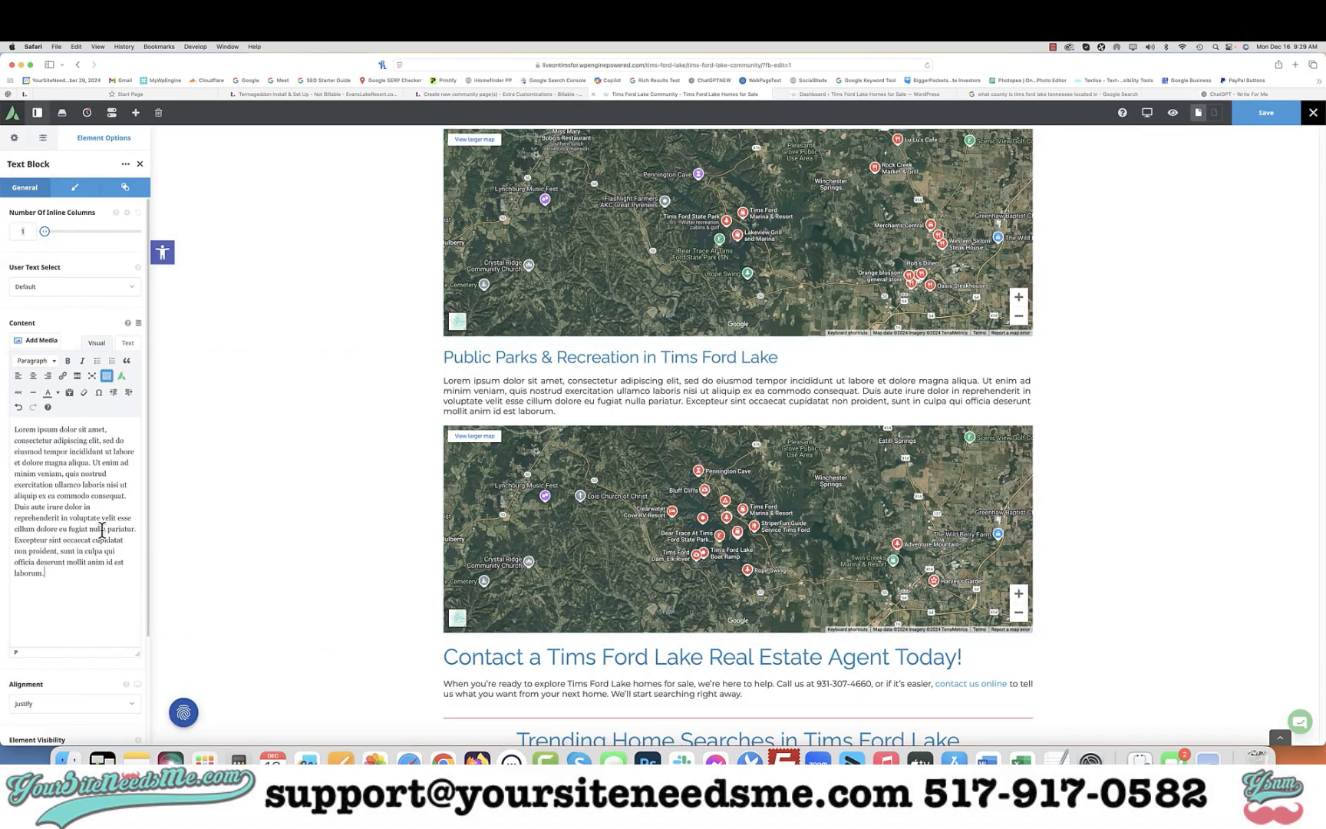
{"action": "key", "text": "super+a"}
{"action": "key", "text": "super+v"}
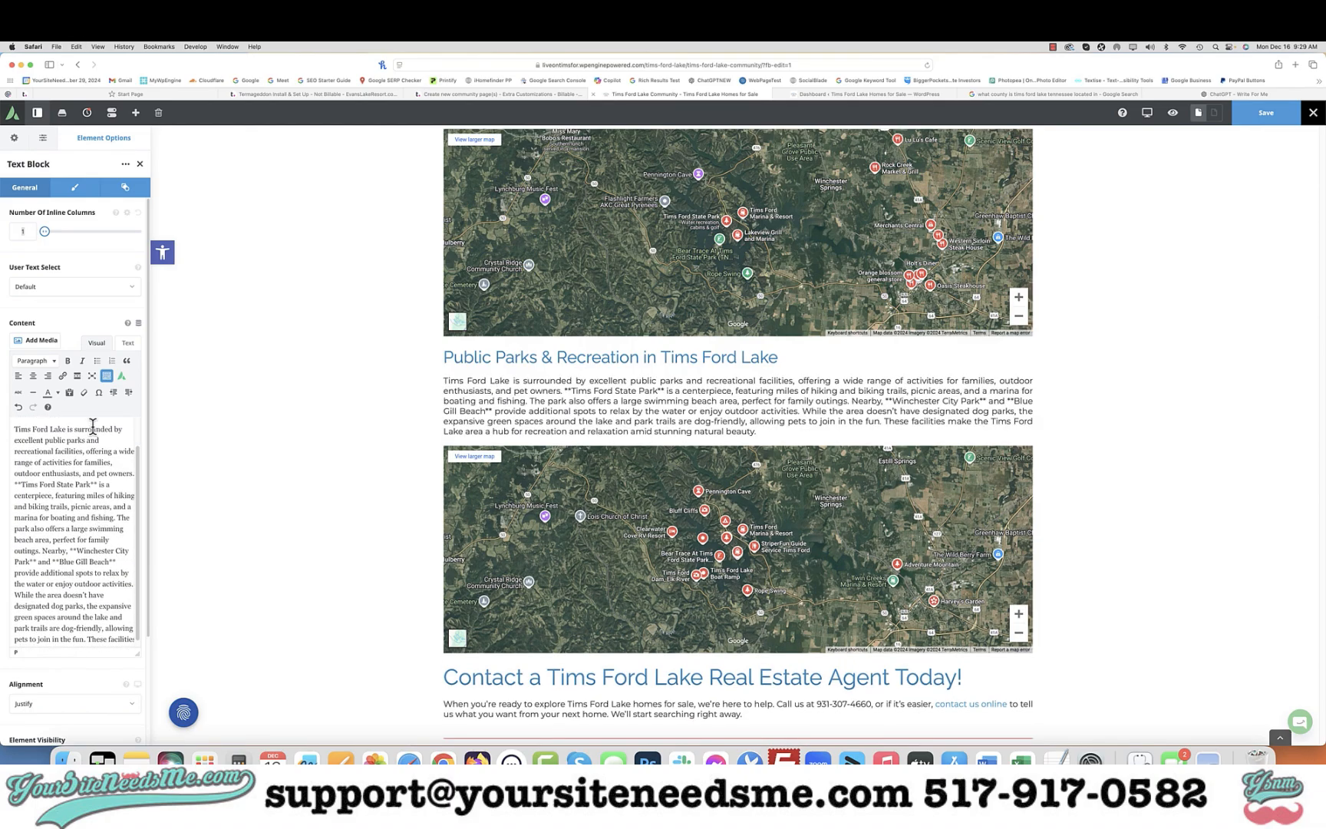
Remove the markdown asterisks around Tims Ford State Park in the parks text and make that name bold
{"action": "left_click", "coordinate": [21, 484]}
{"action": "key", "text": "BackSpace"}
{"action": "key", "text": "BackSpace"}
{"action": "left_click_drag", "start_coordinate": [15, 484], "coordinate": [81, 484]}
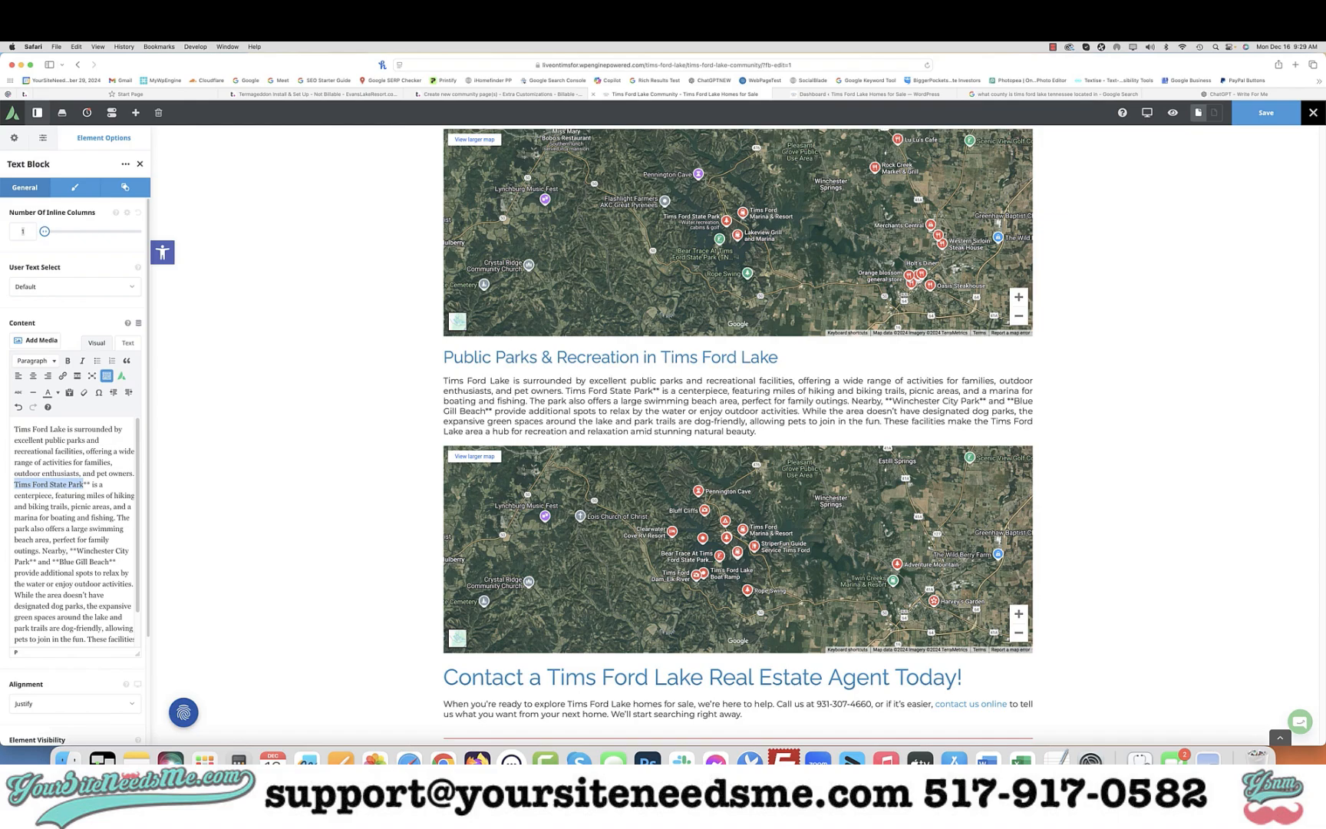
{"action": "key", "text": "super+b"}
{"action": "key", "text": "Right"}
{"action": "key", "text": "Right"}
{"action": "key", "text": "Right"}
{"action": "key", "text": "BackSpace"}
{"action": "key", "text": "BackSpace"}
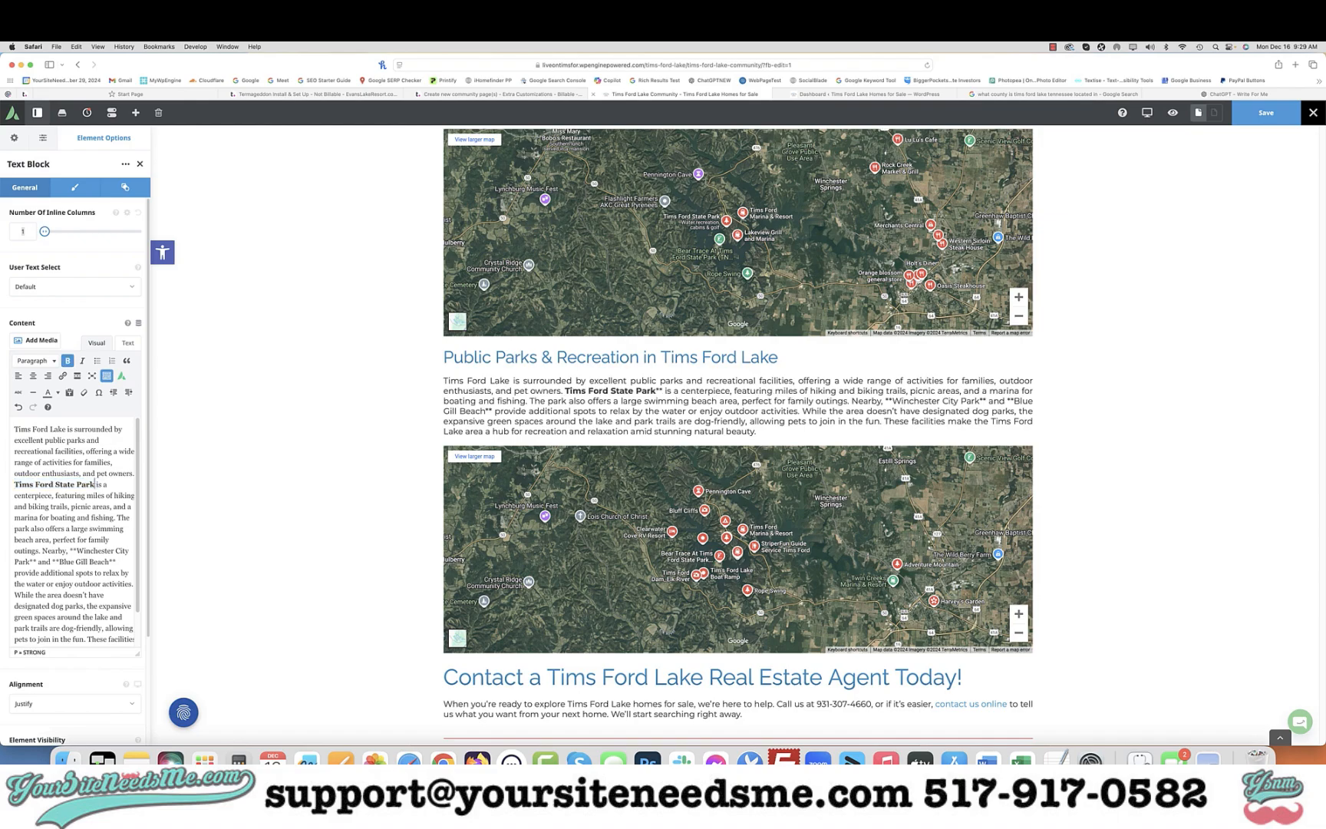
{"action": "key", "text": "shift+super+Left"}
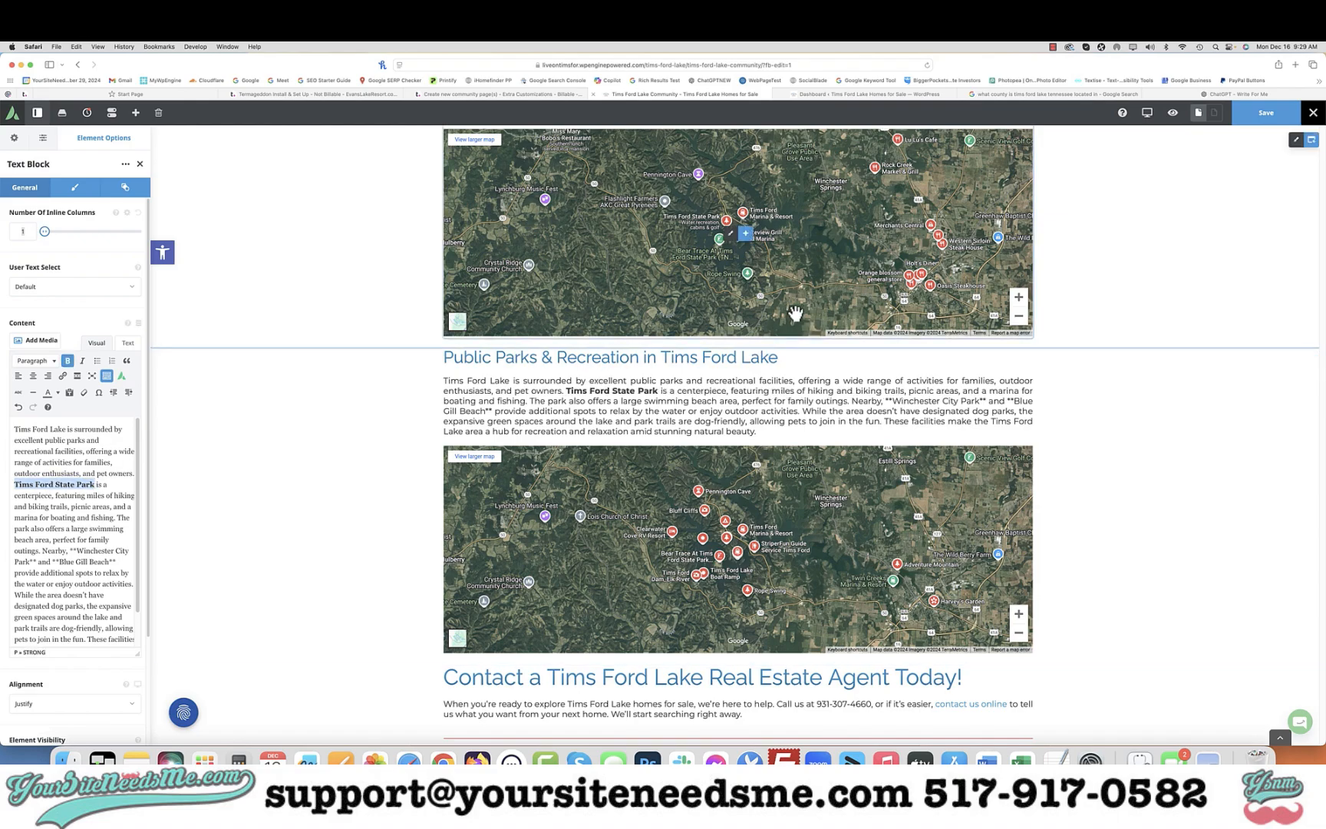
Replace the Things To Do block's content with Tims Ford State Park as plain, non-bold text
{"action": "scroll", "coordinate": [794, 313], "scroll_direction": "up", "scroll_amount": 20}
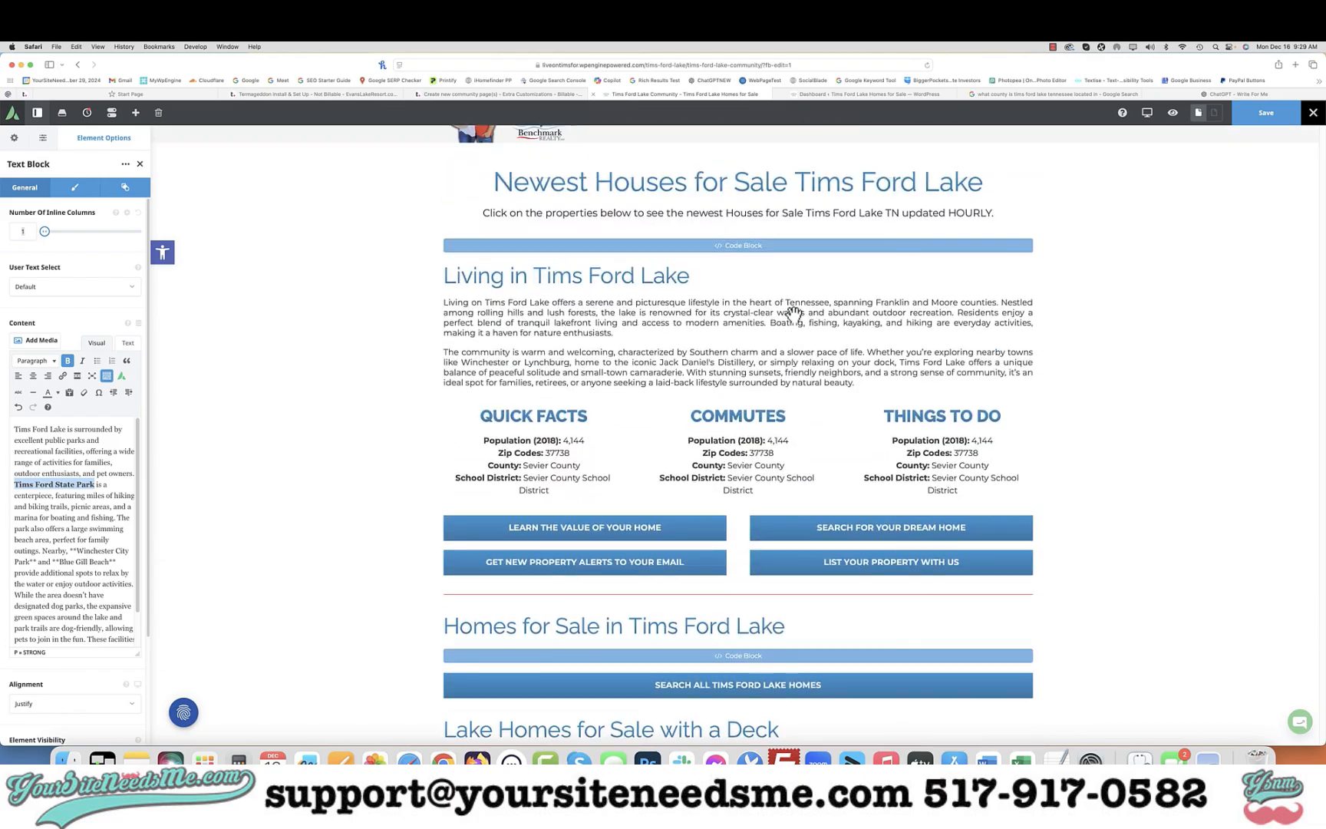
{"action": "scroll", "coordinate": [792, 313], "scroll_direction": "down", "scroll_amount": 2}
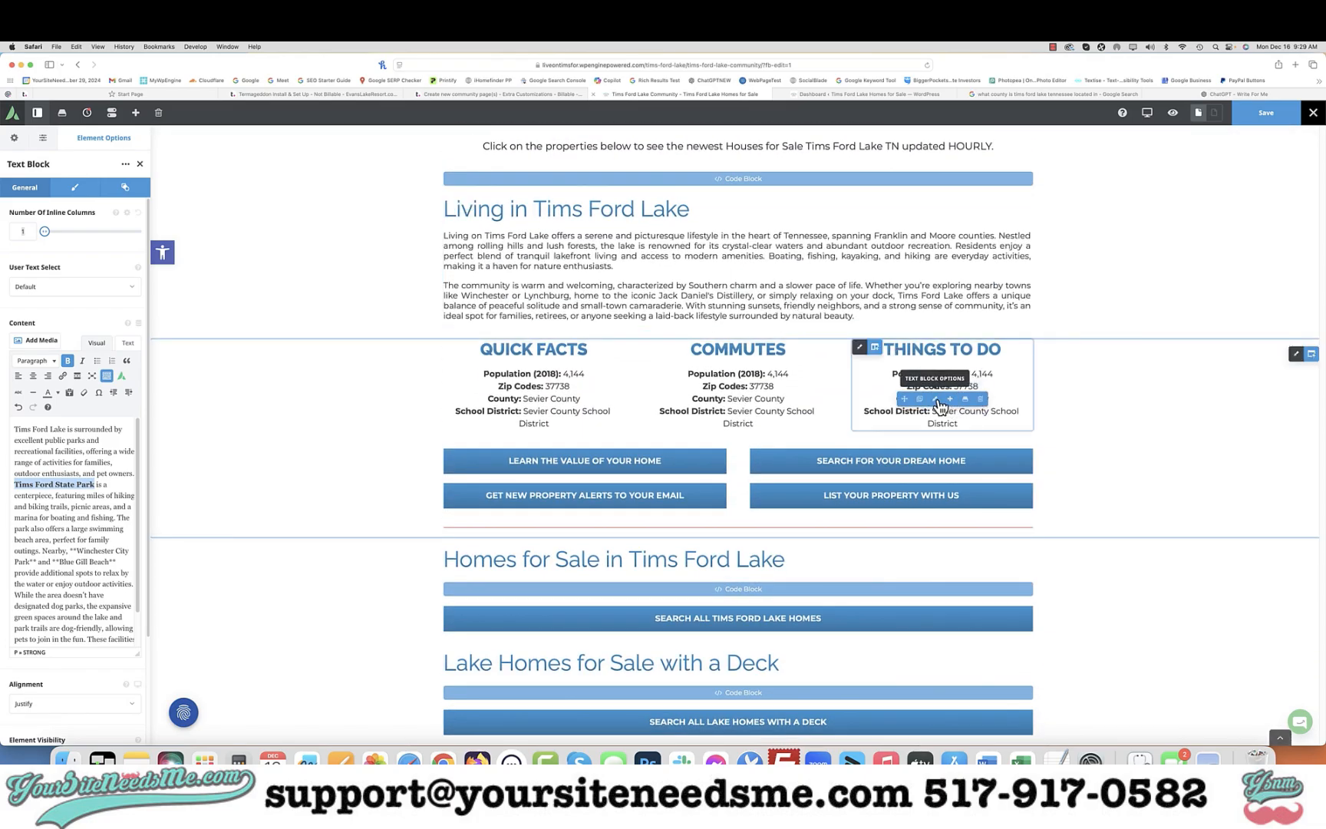
{"action": "left_click", "coordinate": [937, 403]}
{"action": "double_click", "coordinate": [58, 500]}
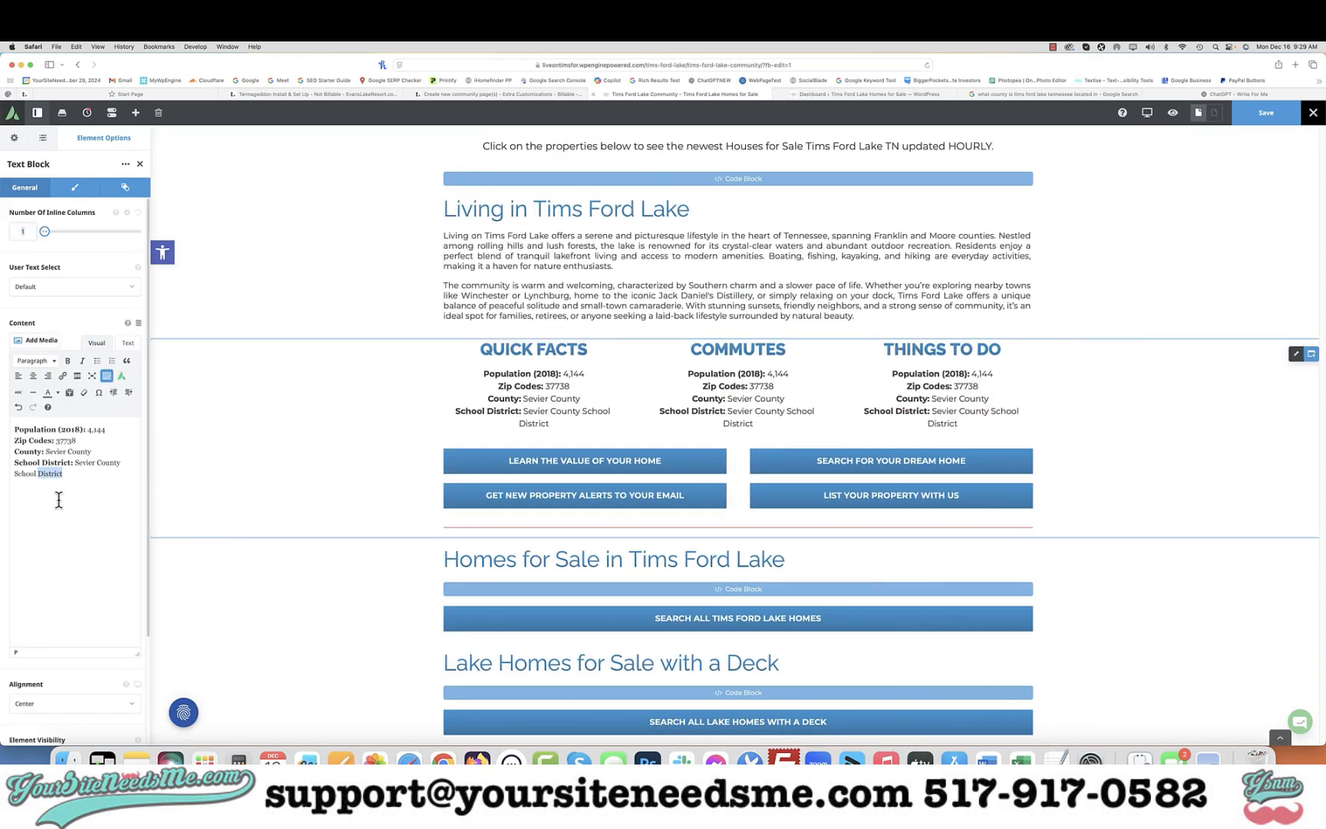
{"action": "key", "text": "super+a"}
{"action": "key", "text": "super+v"}
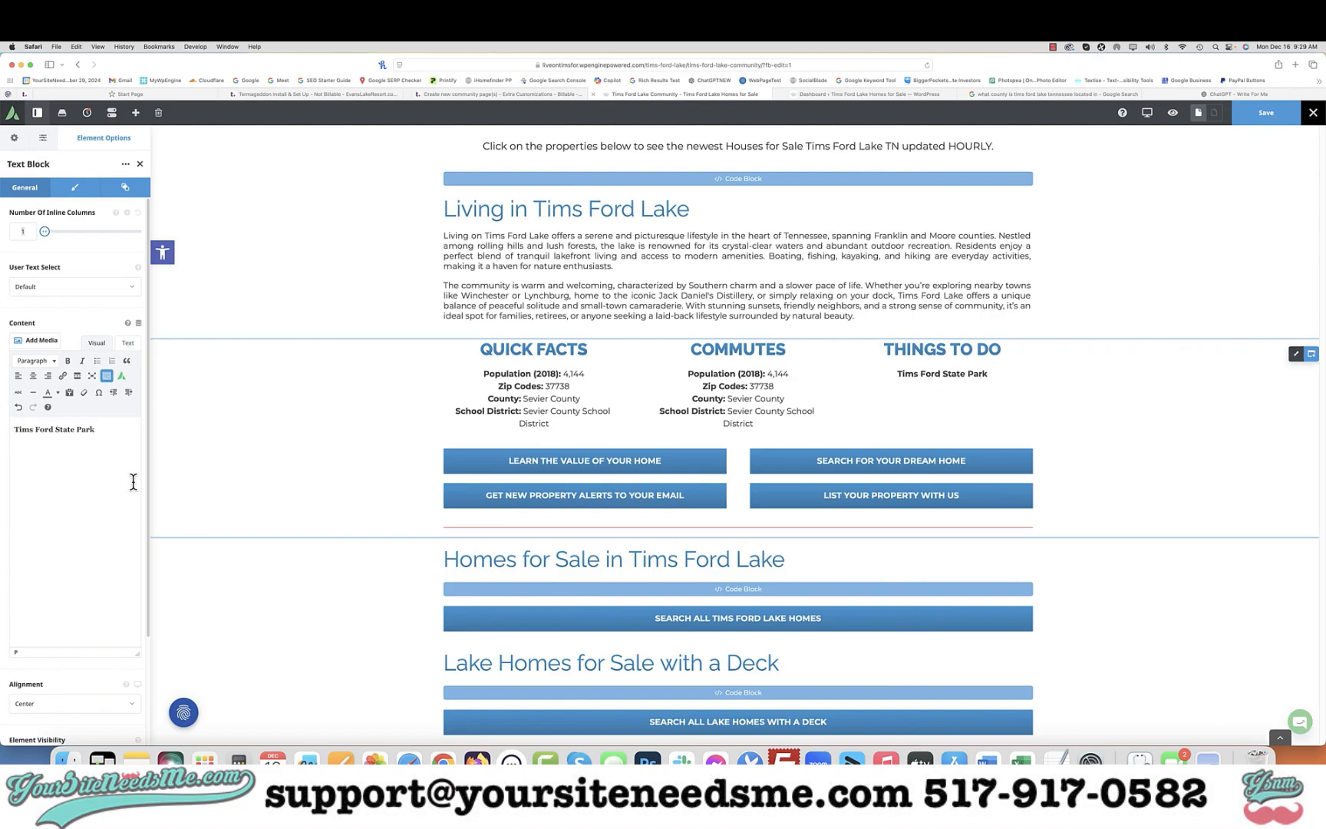
{"action": "key", "text": "super+a"}
{"action": "key", "text": "super+b"}
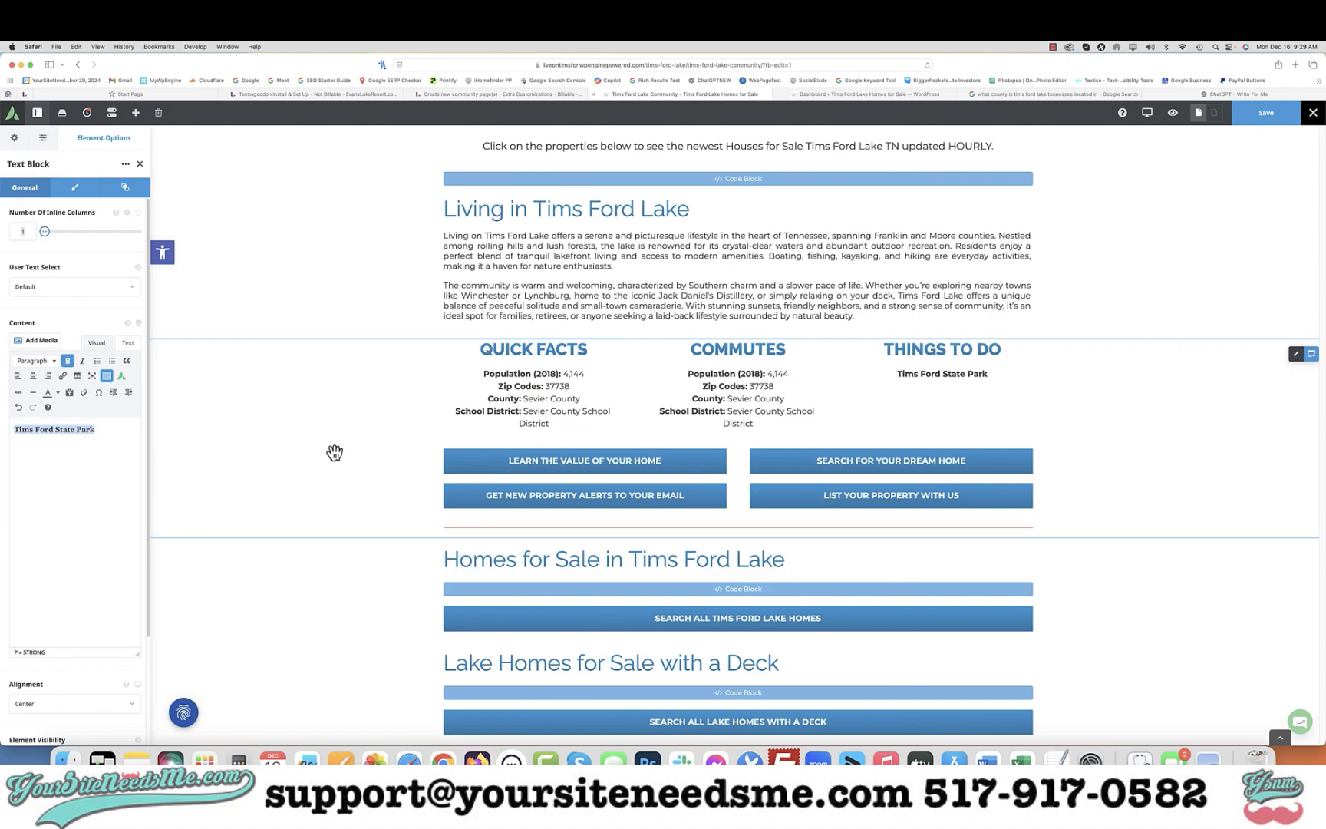
{"action": "left_click", "coordinate": [68, 360]}
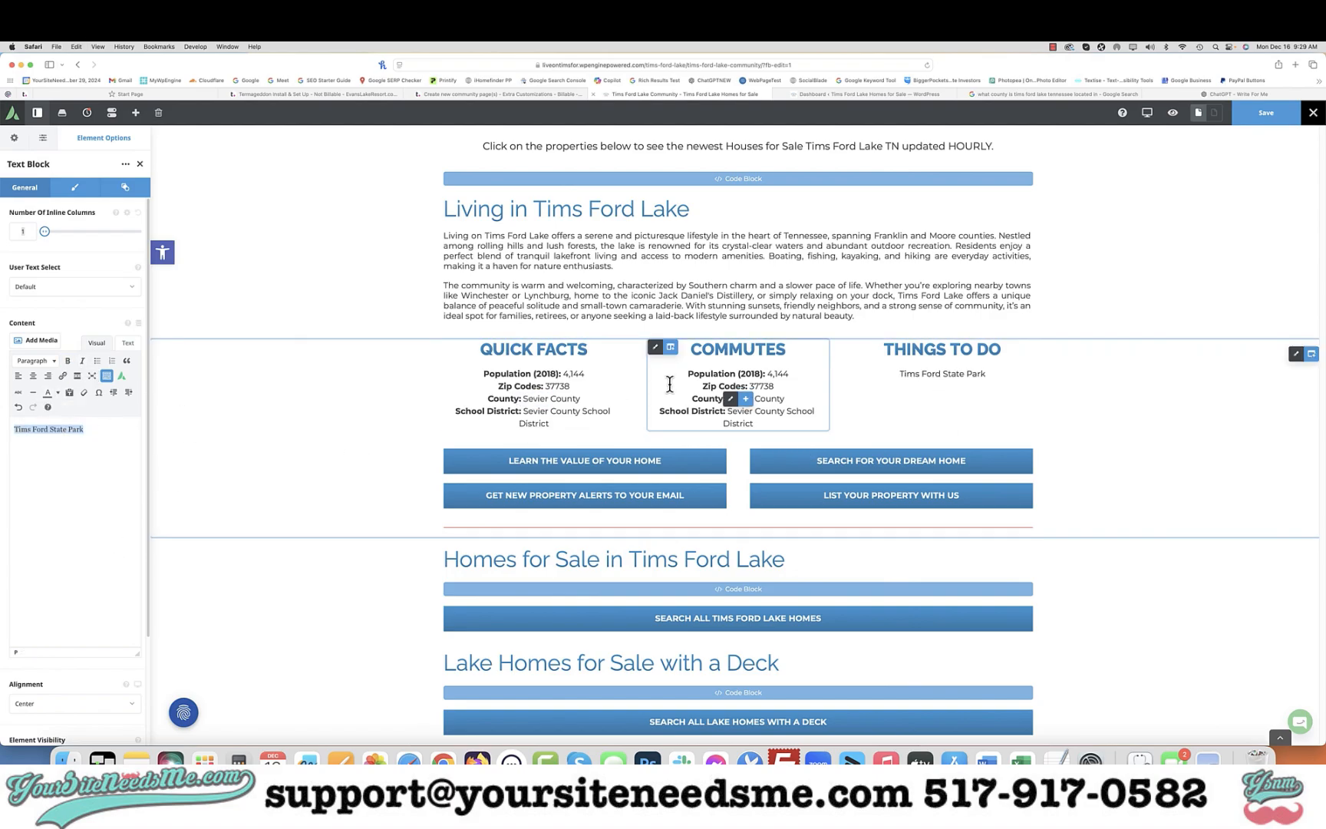
Copy the Winchester City Park and Blue Gill Beach names from the Public Parks & Recreation text
{"action": "scroll", "coordinate": [918, 406], "scroll_direction": "down", "scroll_amount": 15}
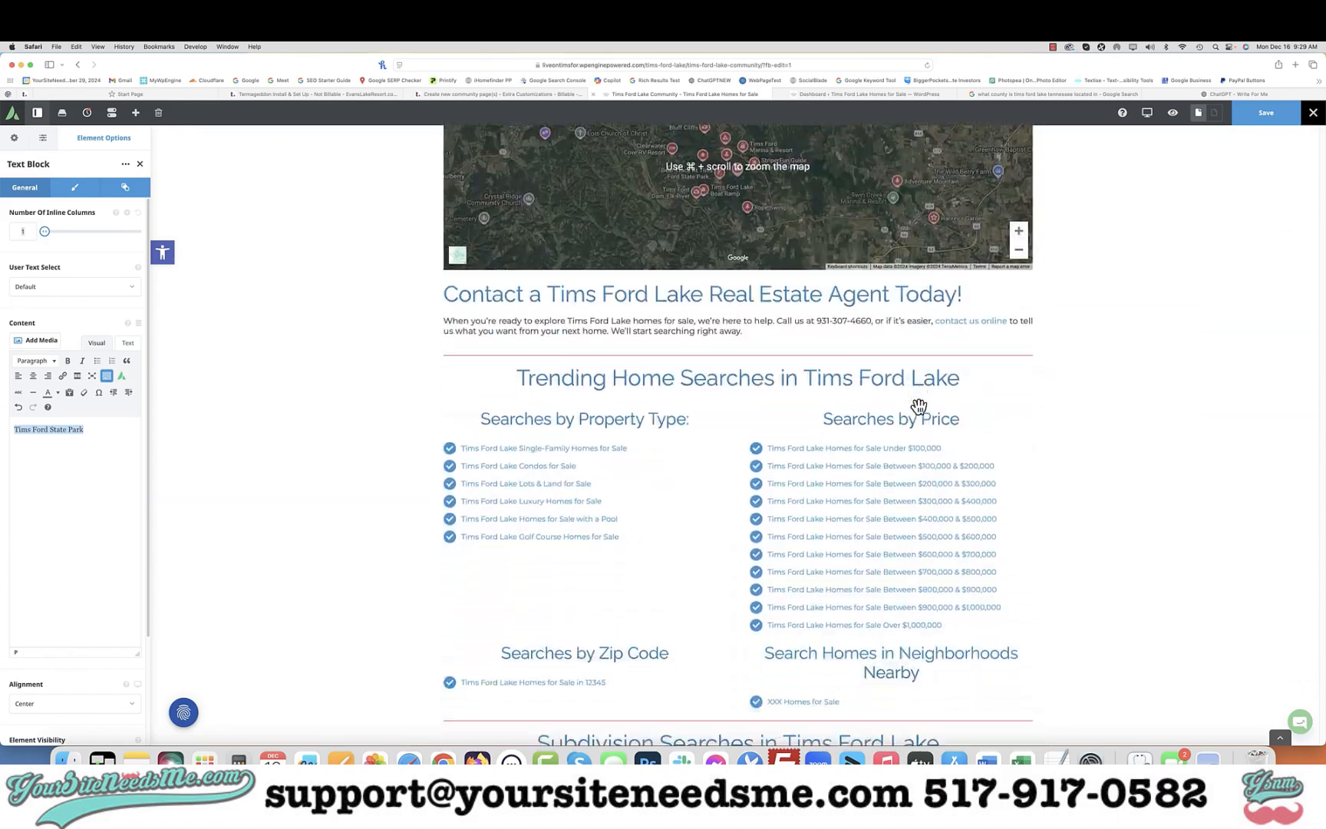
{"action": "scroll", "coordinate": [919, 405], "scroll_direction": "up", "scroll_amount": 5}
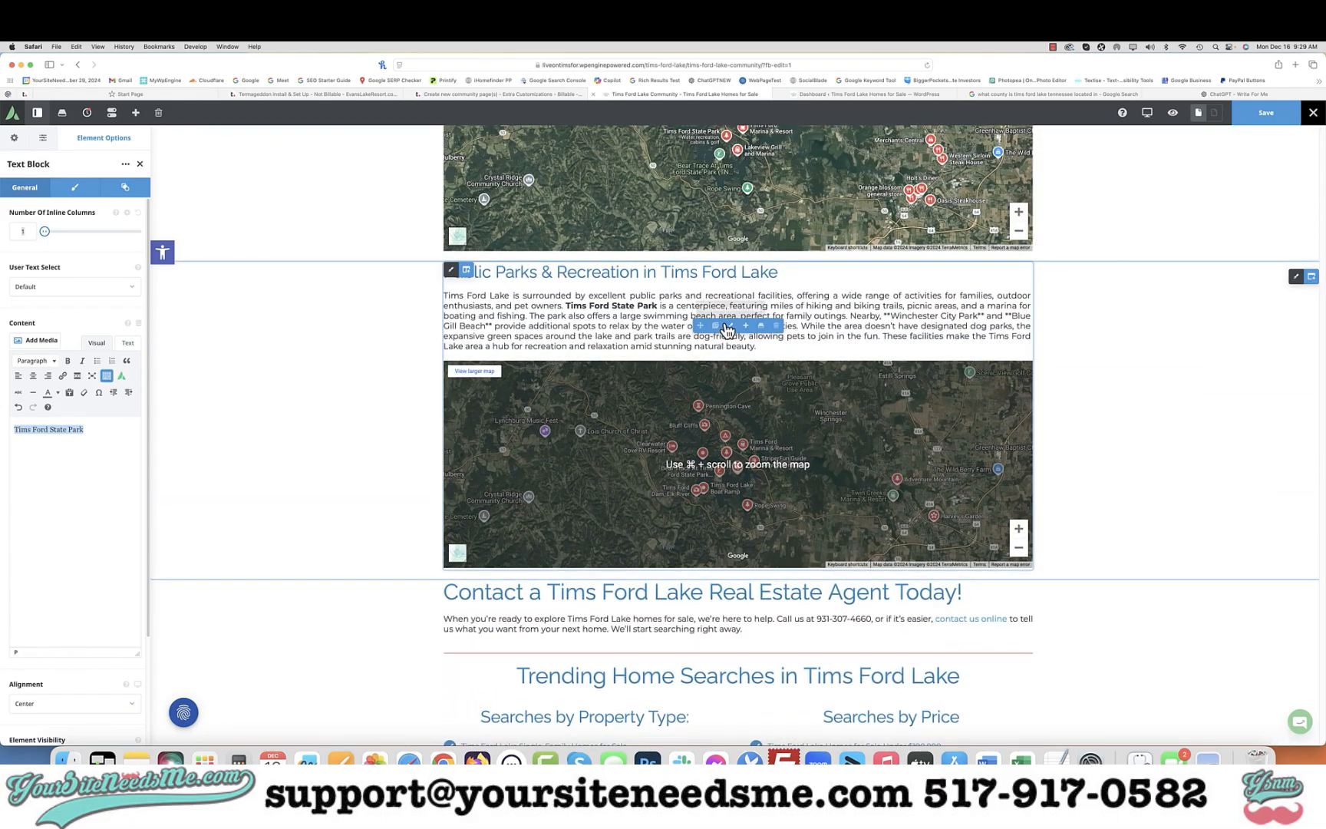
{"action": "left_click", "coordinate": [727, 330]}
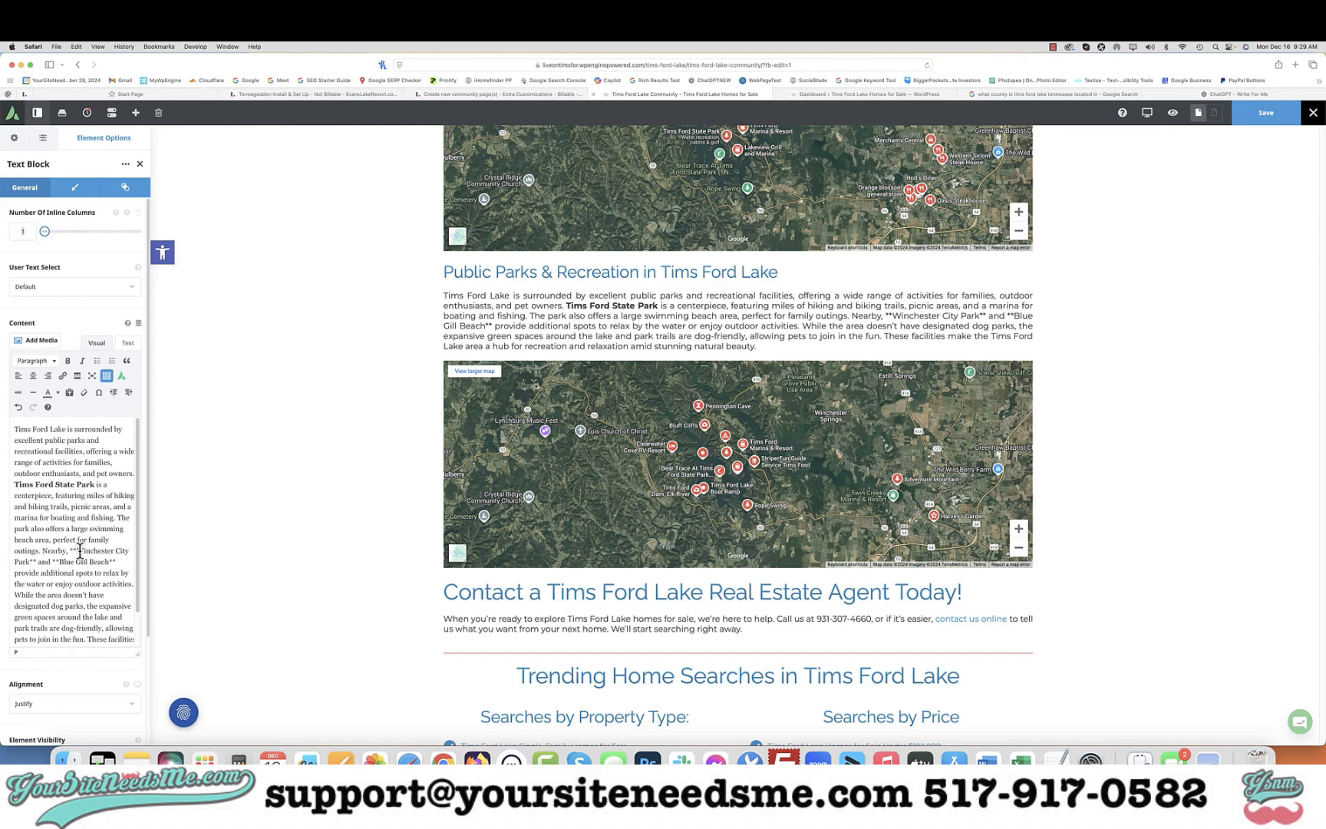
{"action": "left_click_drag", "start_coordinate": [78, 551], "coordinate": [107, 560]}
{"action": "key", "text": "super+c"}
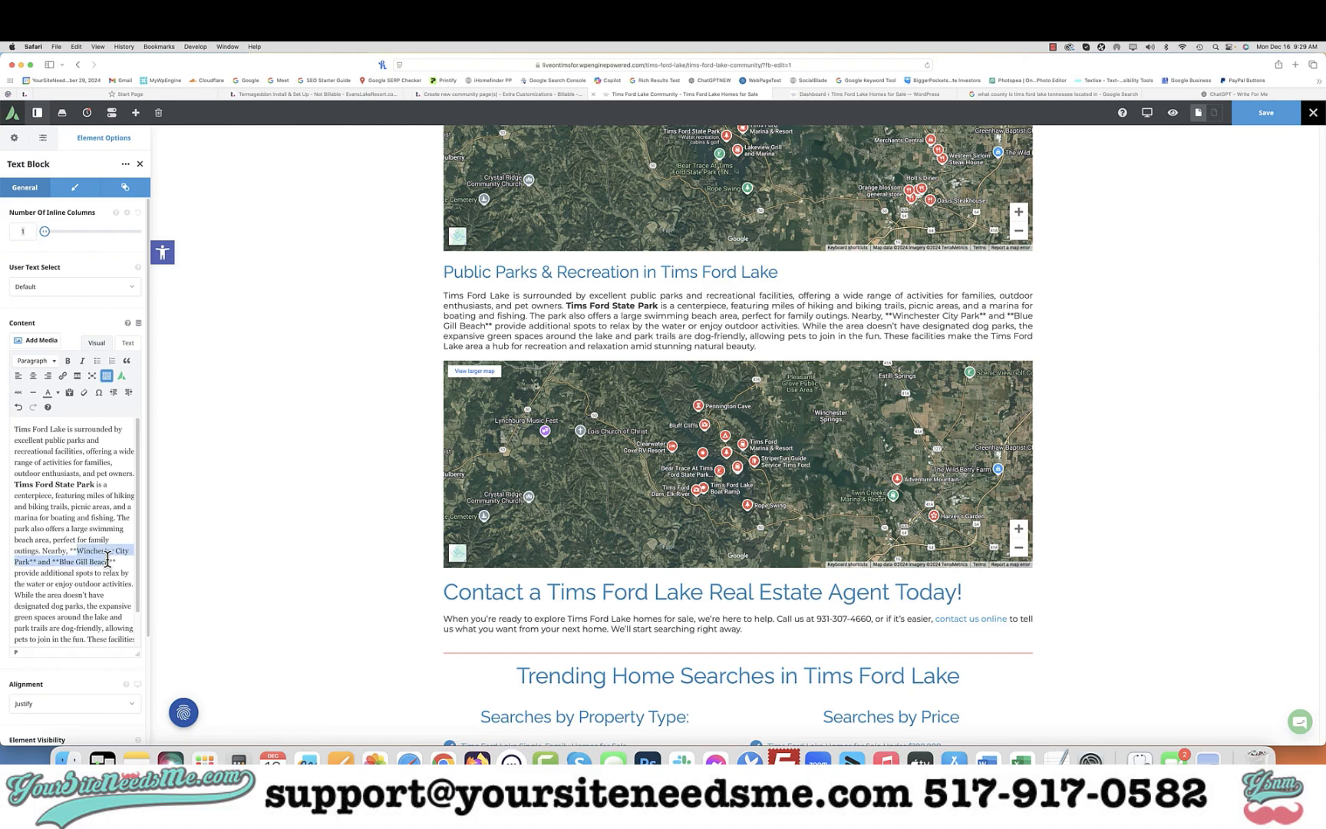
Remove the markdown asterisks around Winchester City Park and Blue Gill Beach in the parks text and make both names bold
{"action": "left_click", "coordinate": [77, 551]}
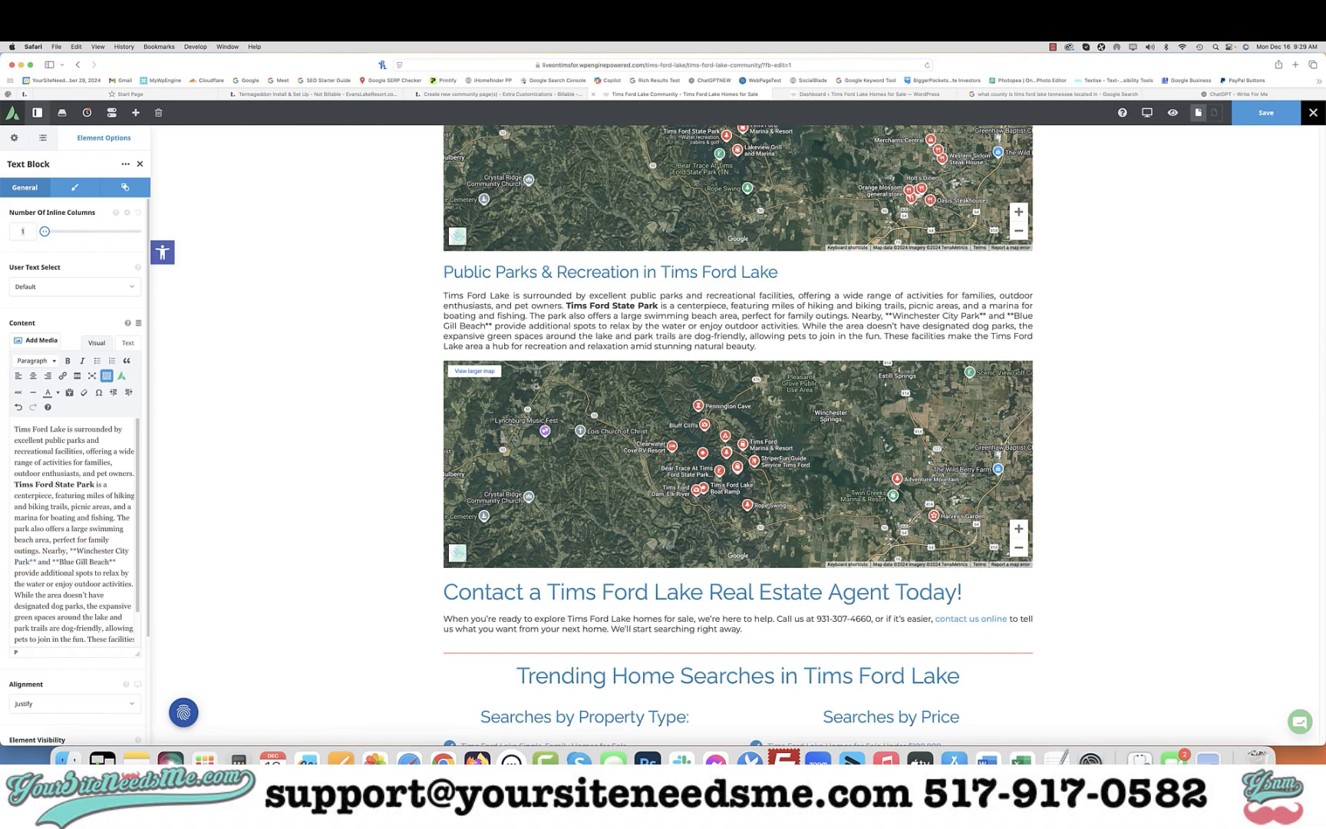
{"action": "key", "text": "BackSpace"}
{"action": "key", "text": "BackSpace"}
{"action": "left_click_drag", "start_coordinate": [83, 550], "coordinate": [23, 562]}
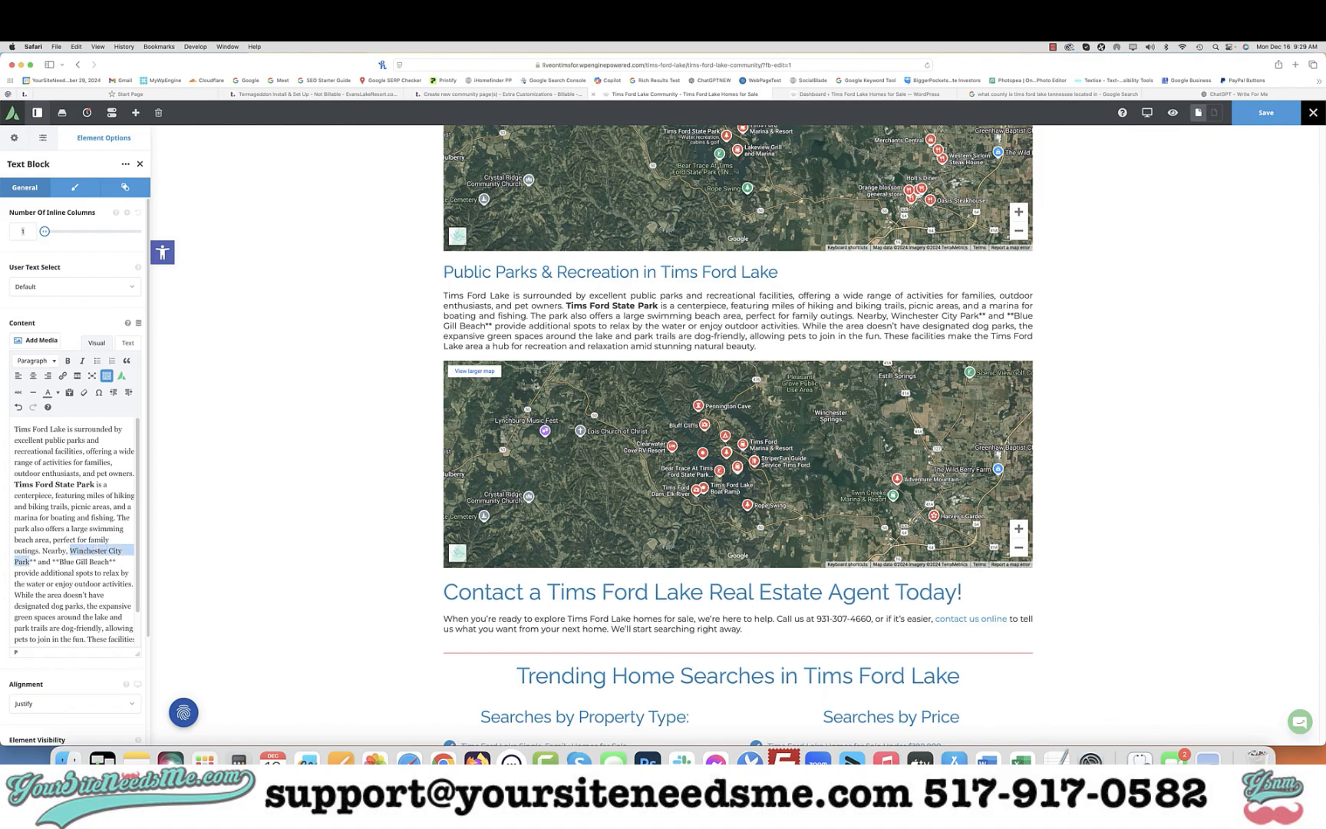
{"action": "key", "text": "super+b"}
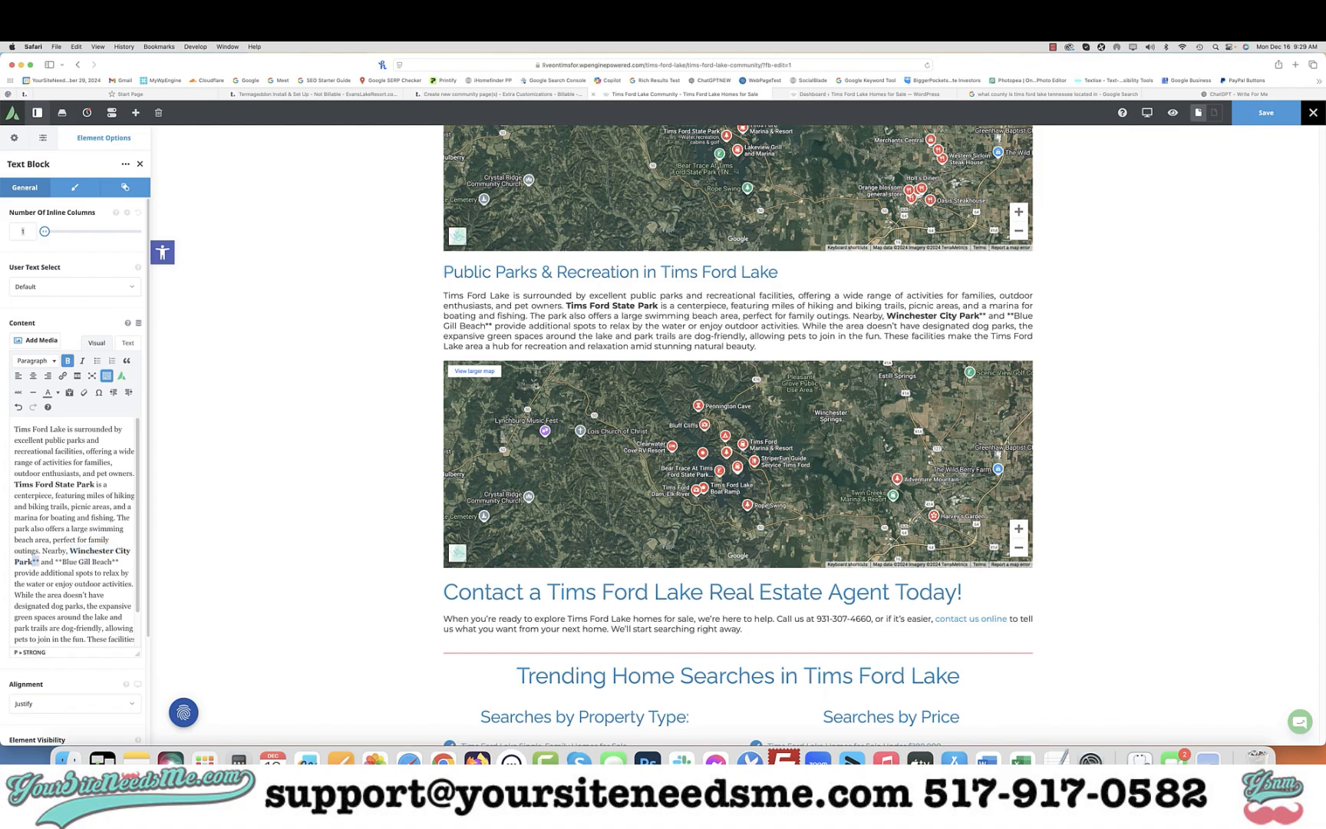
{"action": "key", "text": "BackSpace"}
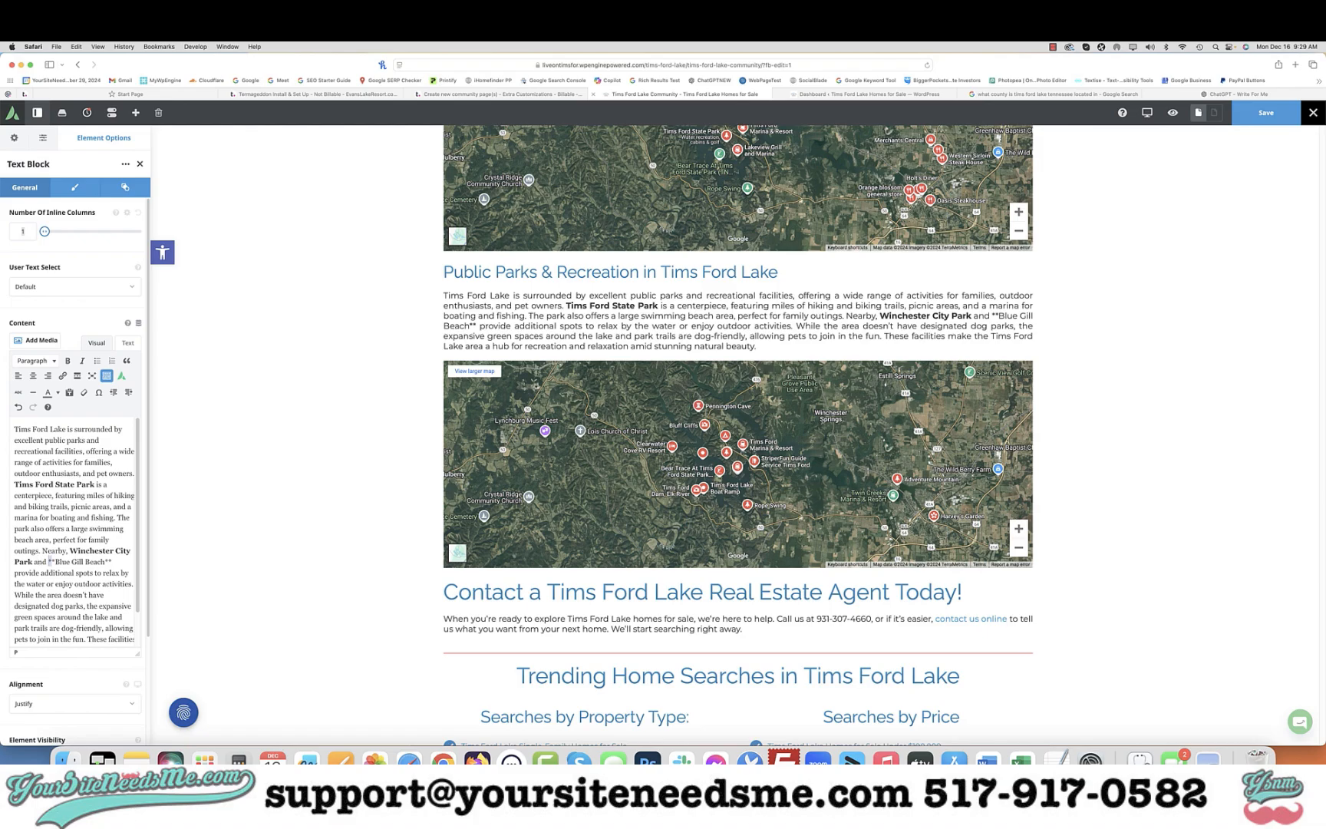
{"action": "key", "text": "BackSpace"}
{"action": "key", "text": "BackSpace"}
{"action": "left_click_drag", "start_coordinate": [48, 562], "coordinate": [99, 562]}
{"action": "key", "text": "super+b"}
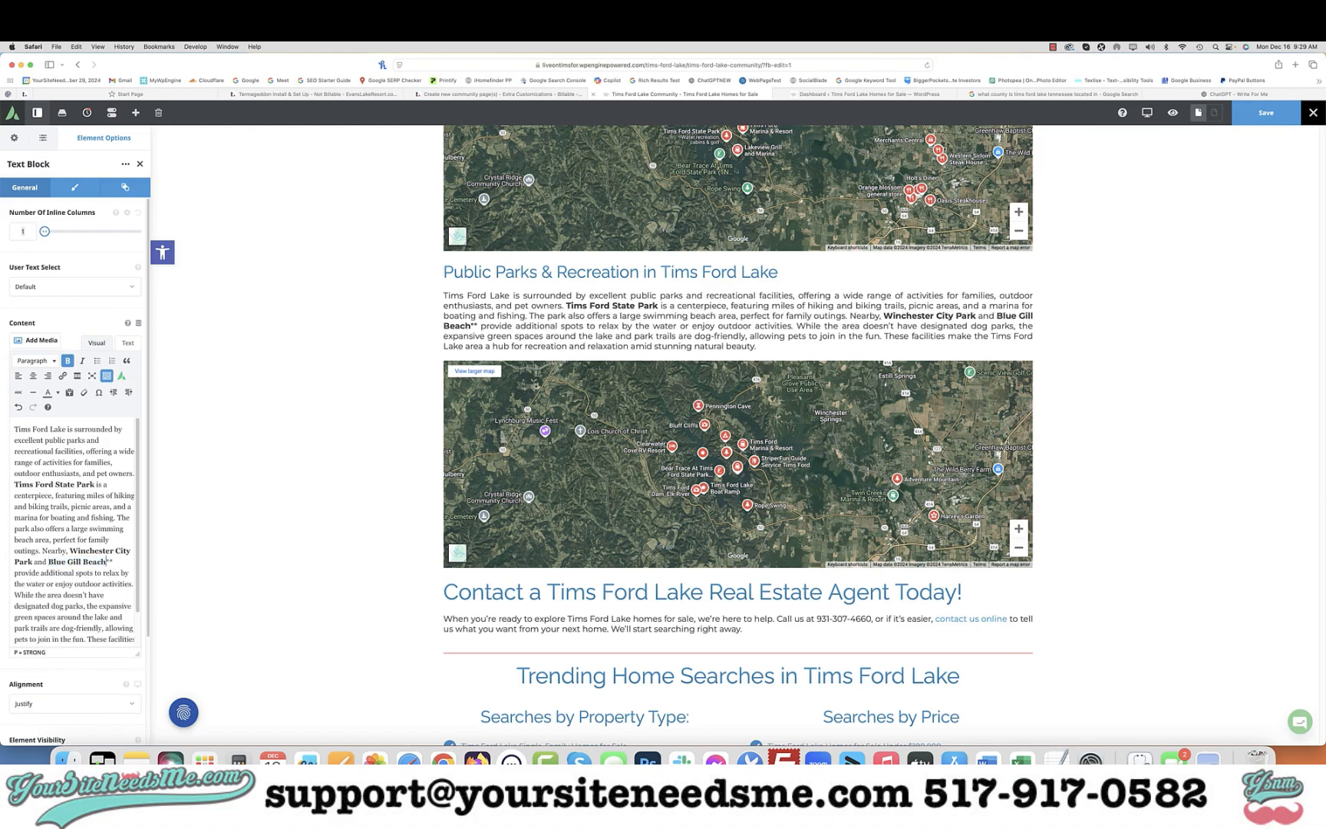
{"action": "left_click", "coordinate": [113, 561]}
{"action": "key", "text": "BackSpace"}
{"action": "key", "text": "BackSpace"}
Add Winchester City Park and Blue Gill Beach as separate lines below Tims Ford State Park in the Things To Do block
{"action": "scroll", "coordinate": [86, 584], "scroll_direction": "down", "scroll_amount": 1}
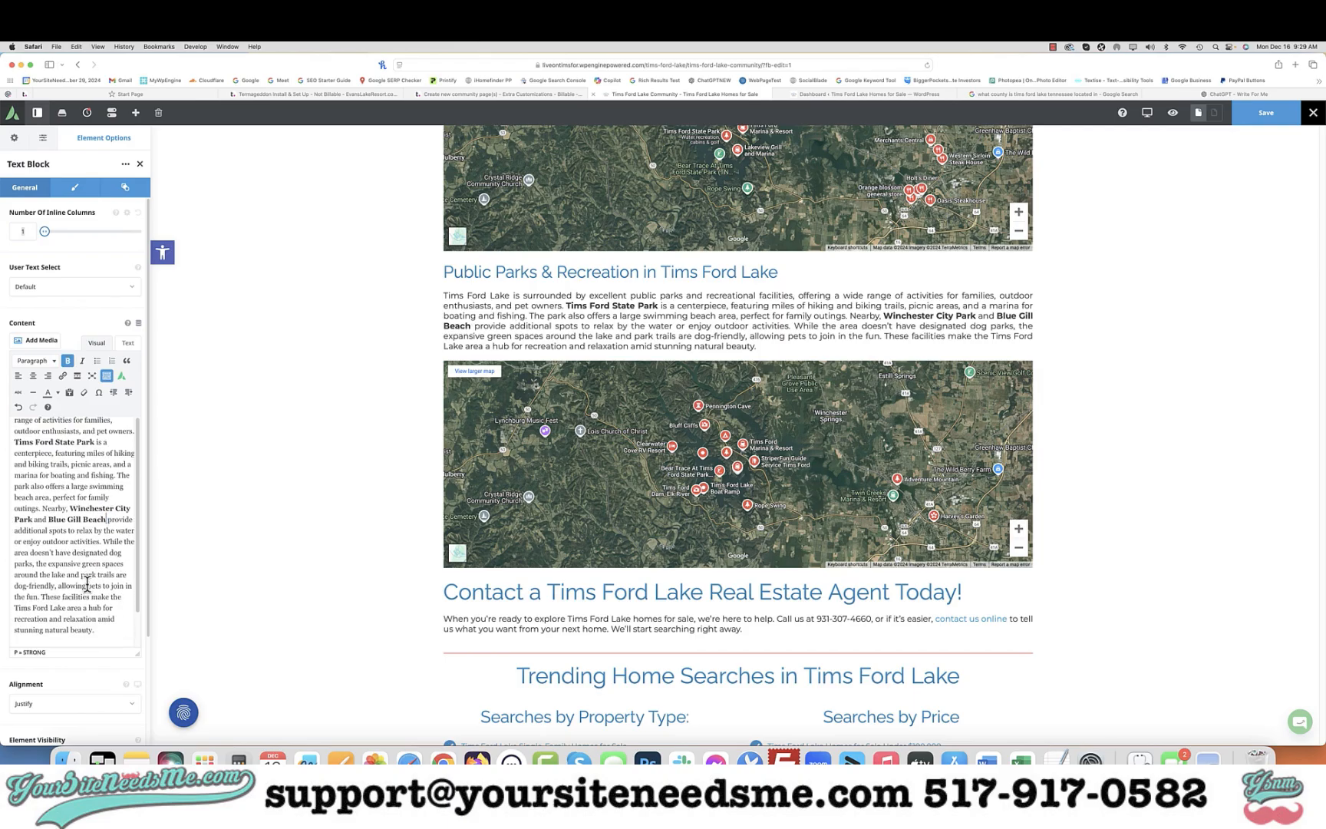
{"action": "scroll", "coordinate": [699, 395], "scroll_direction": "up", "scroll_amount": 7}
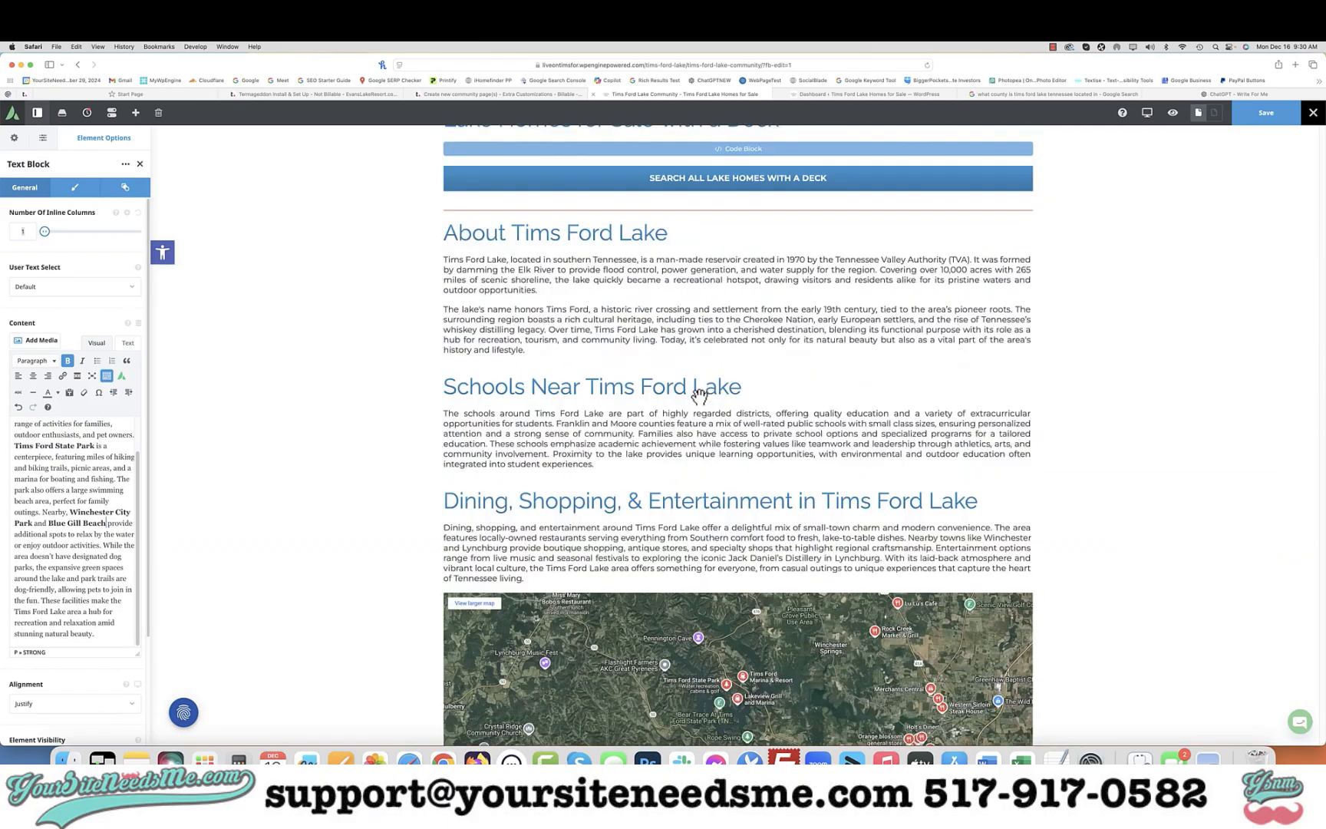
{"action": "scroll", "coordinate": [699, 395], "scroll_direction": "up", "scroll_amount": 10}
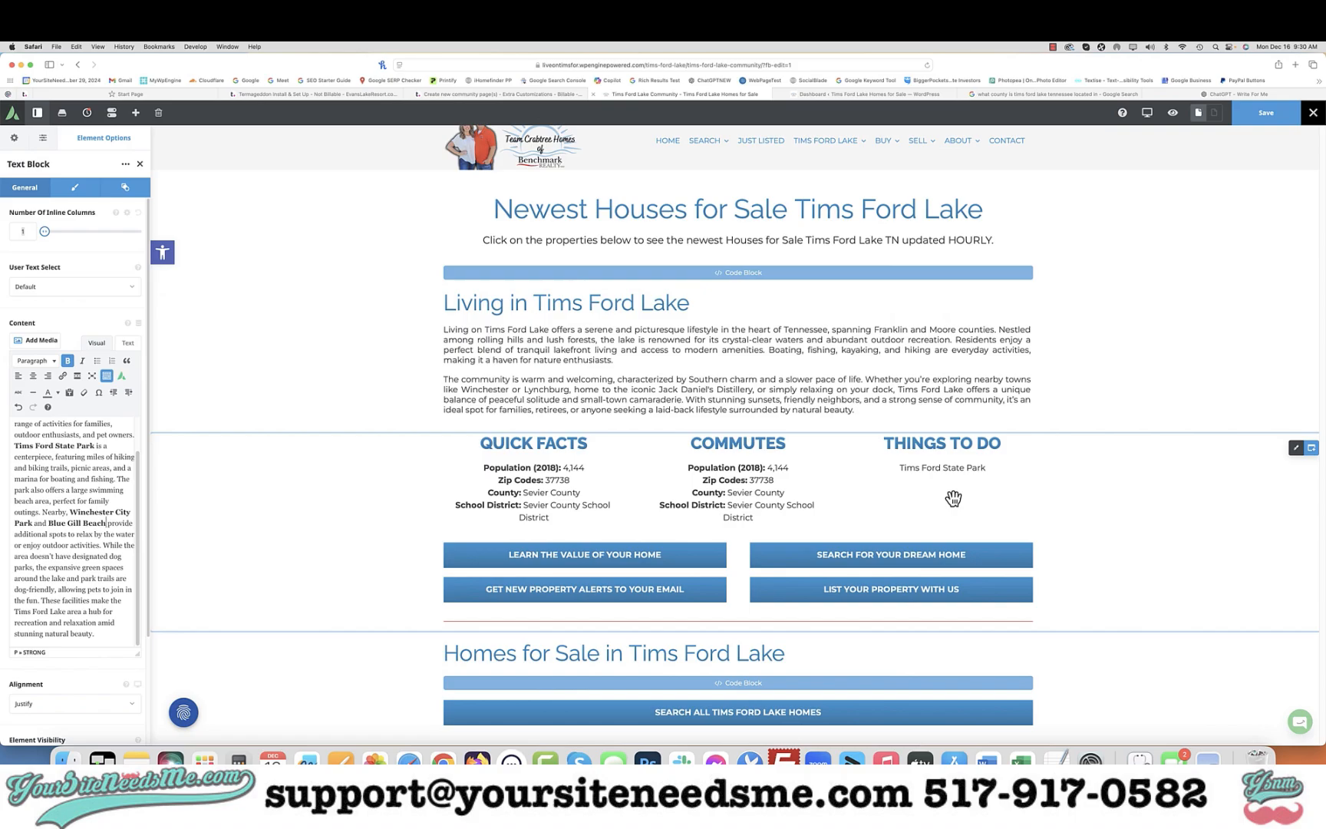
{"action": "mouse_move", "coordinate": [945, 482]}
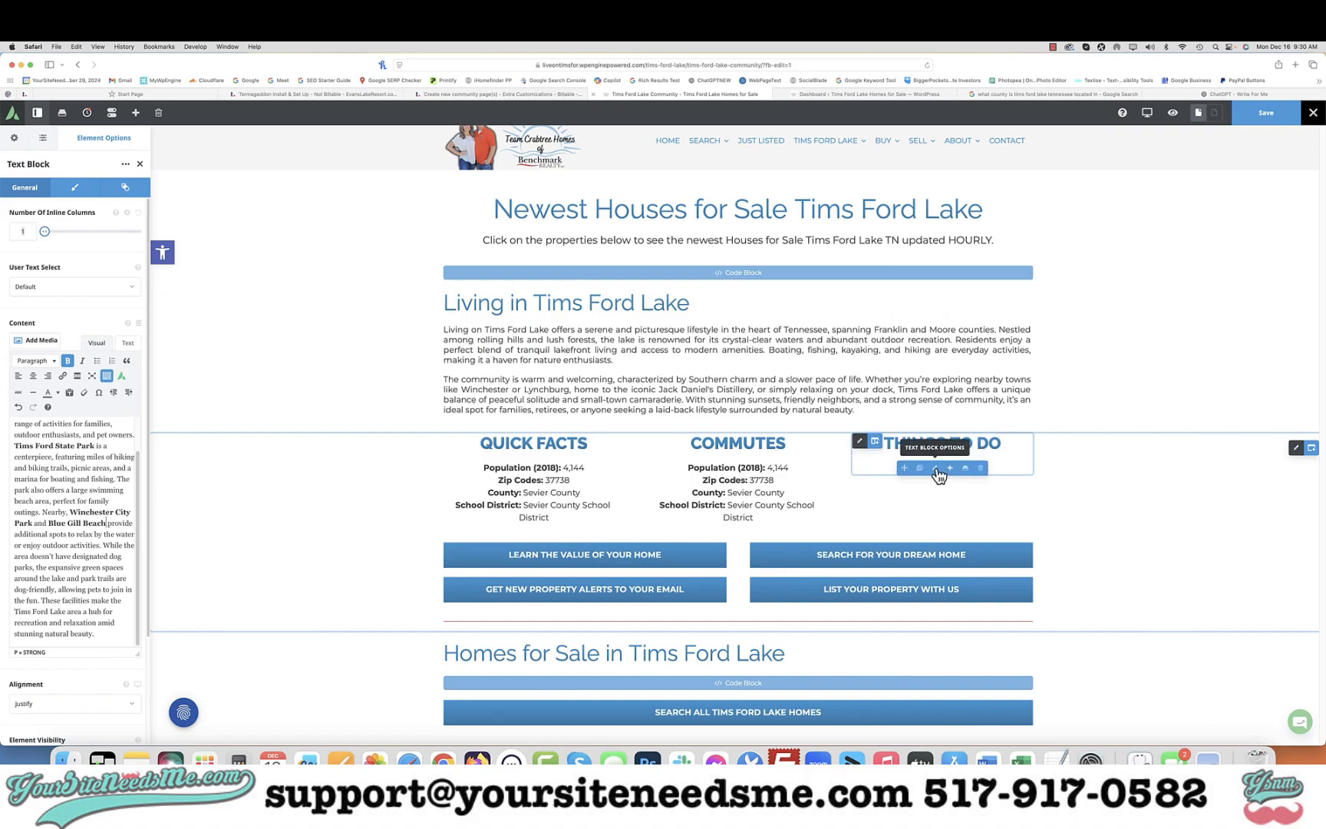
{"action": "left_click", "coordinate": [935, 469]}
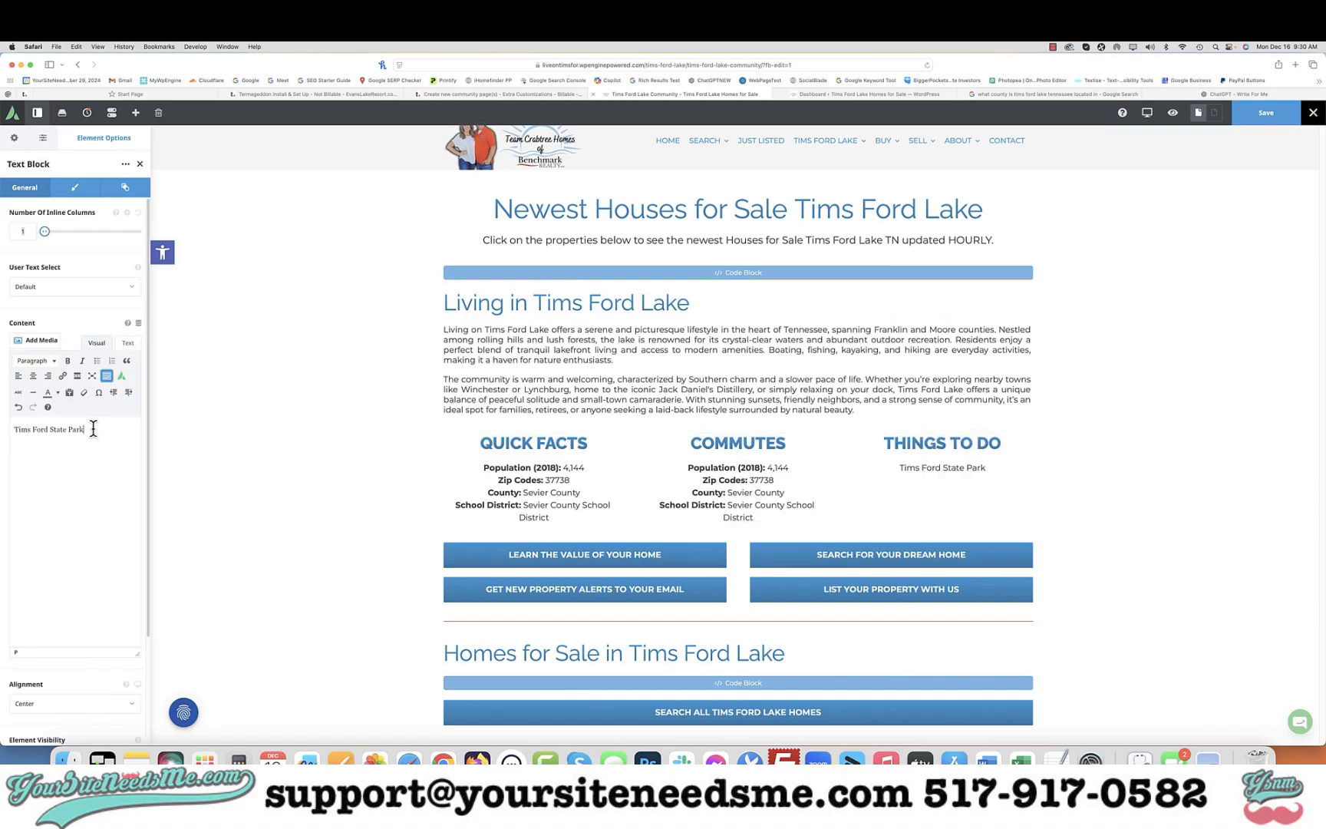
{"action": "key", "text": "Return"}
{"action": "key", "text": "super+v"}
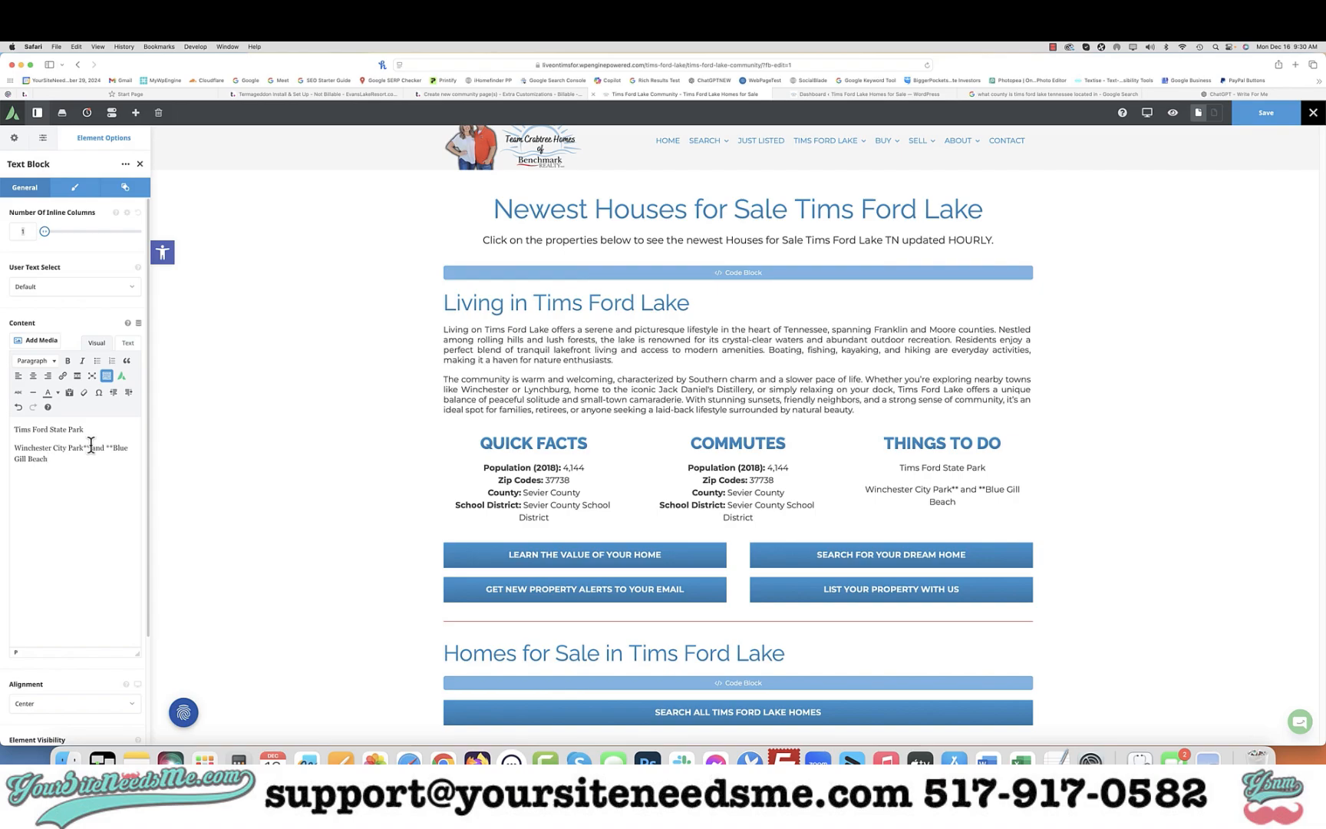
{"action": "left_click", "coordinate": [92, 446]}
{"action": "key", "text": "BackSpace"}
{"action": "key", "text": "BackSpace"}
{"action": "key", "text": "Return"}
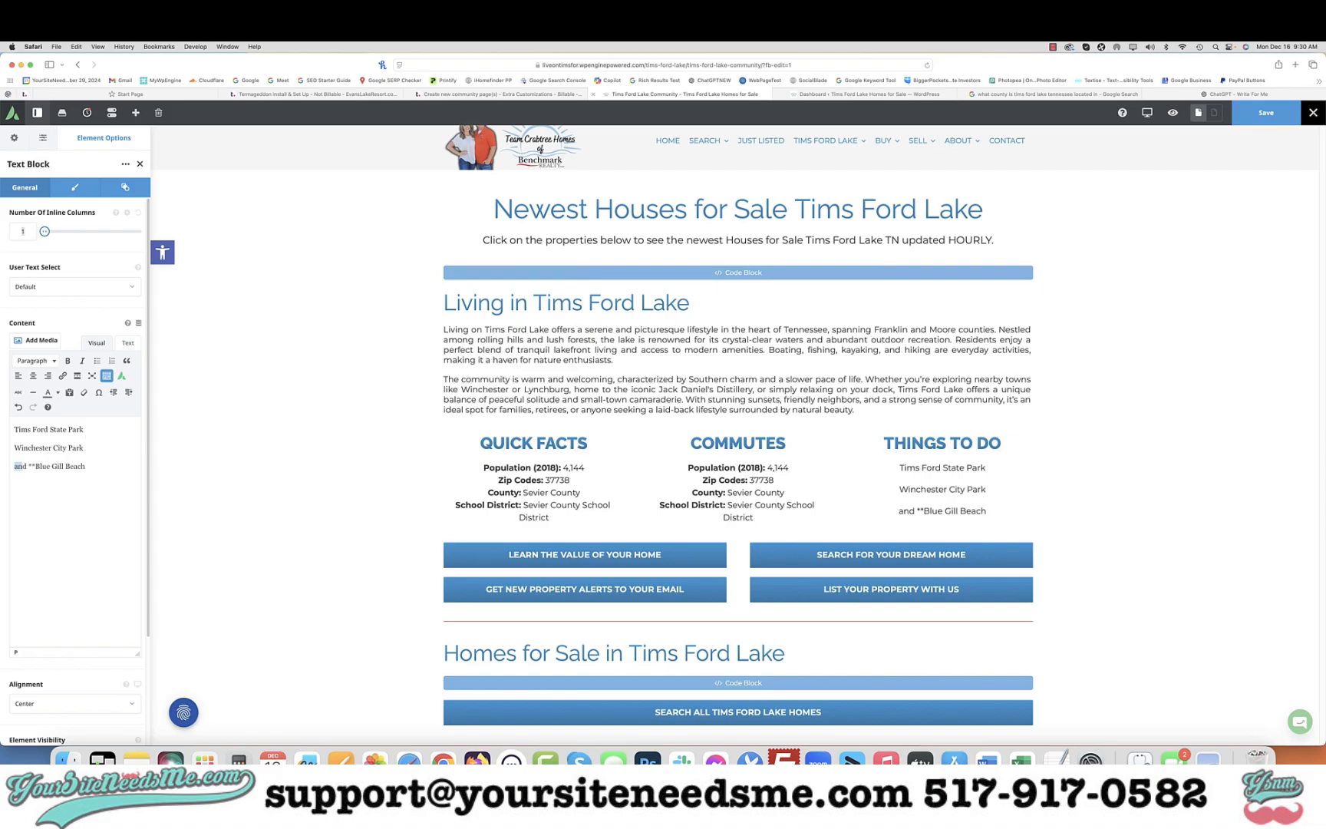
{"action": "key", "text": "BackSpace"}
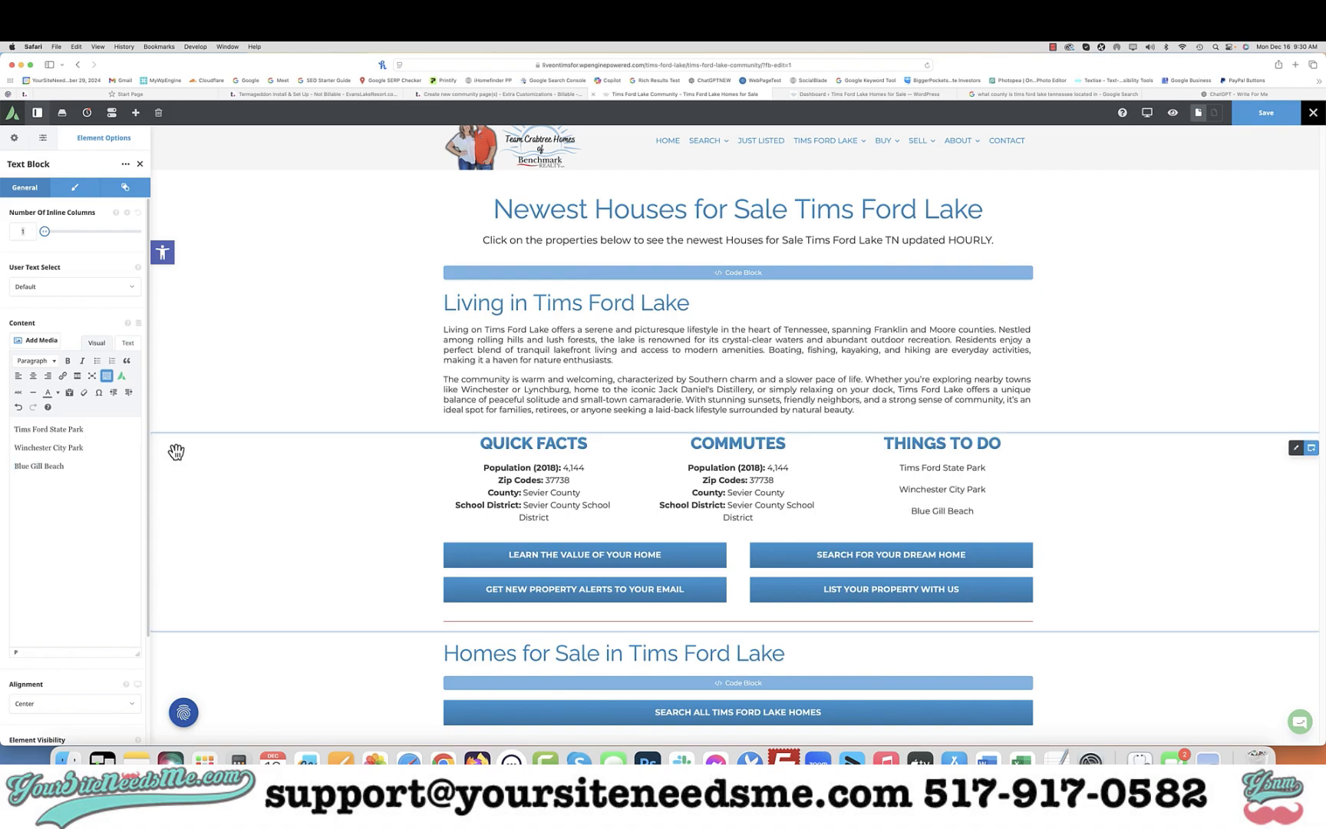
Review the updated page sections and open the Quick Facts text block for editing
{"action": "scroll", "coordinate": [844, 487], "scroll_direction": "down", "scroll_amount": 15}
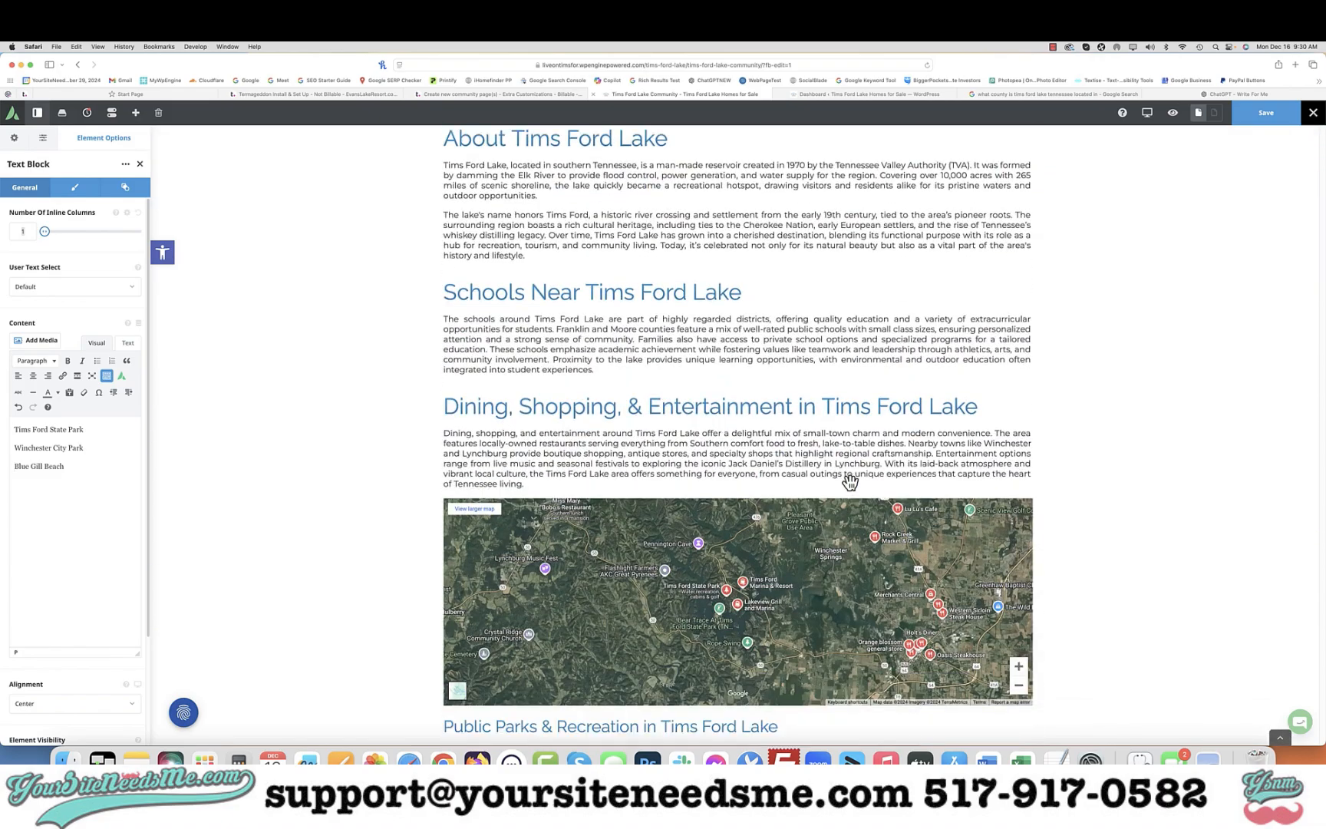
{"action": "scroll", "coordinate": [850, 482], "scroll_direction": "down", "scroll_amount": 5}
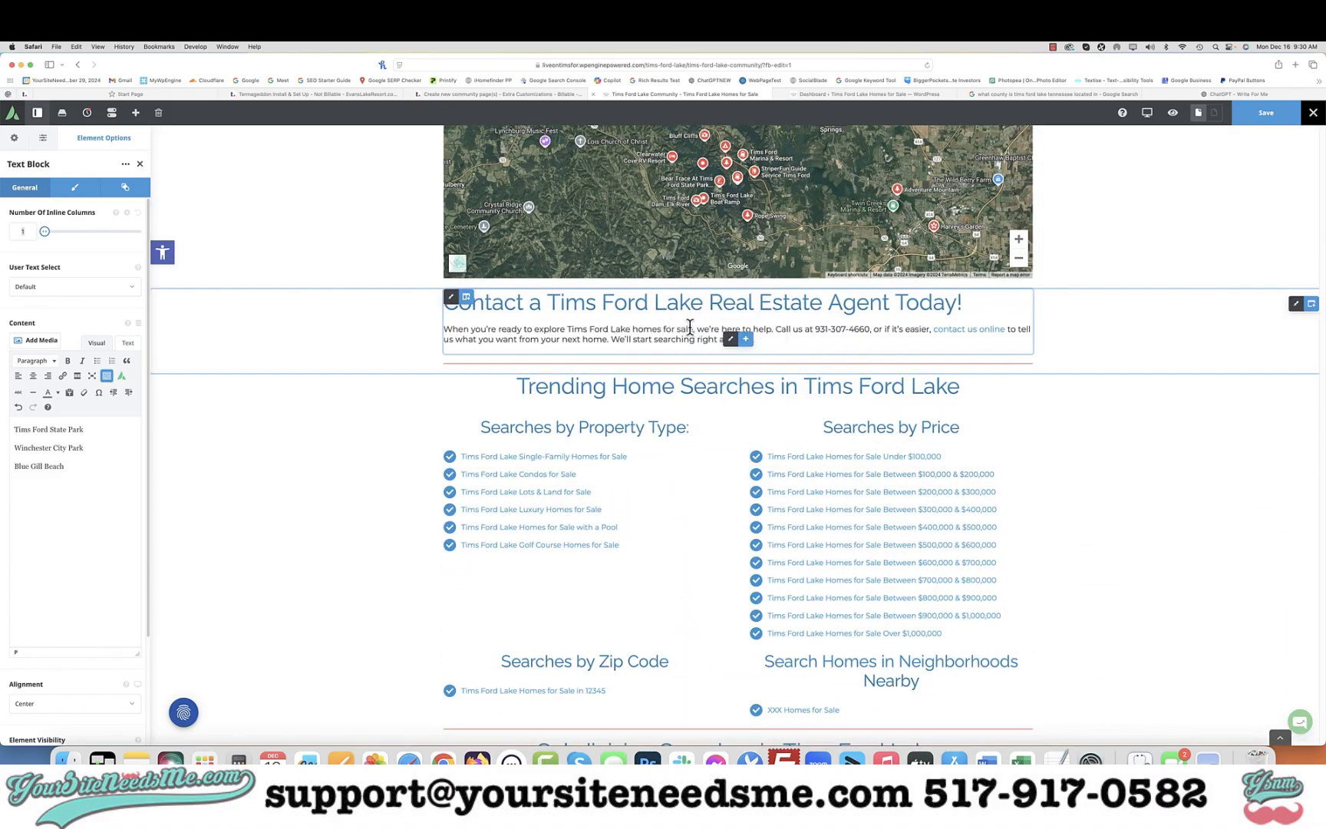
{"action": "scroll", "coordinate": [708, 461], "scroll_direction": "up", "scroll_amount": 5}
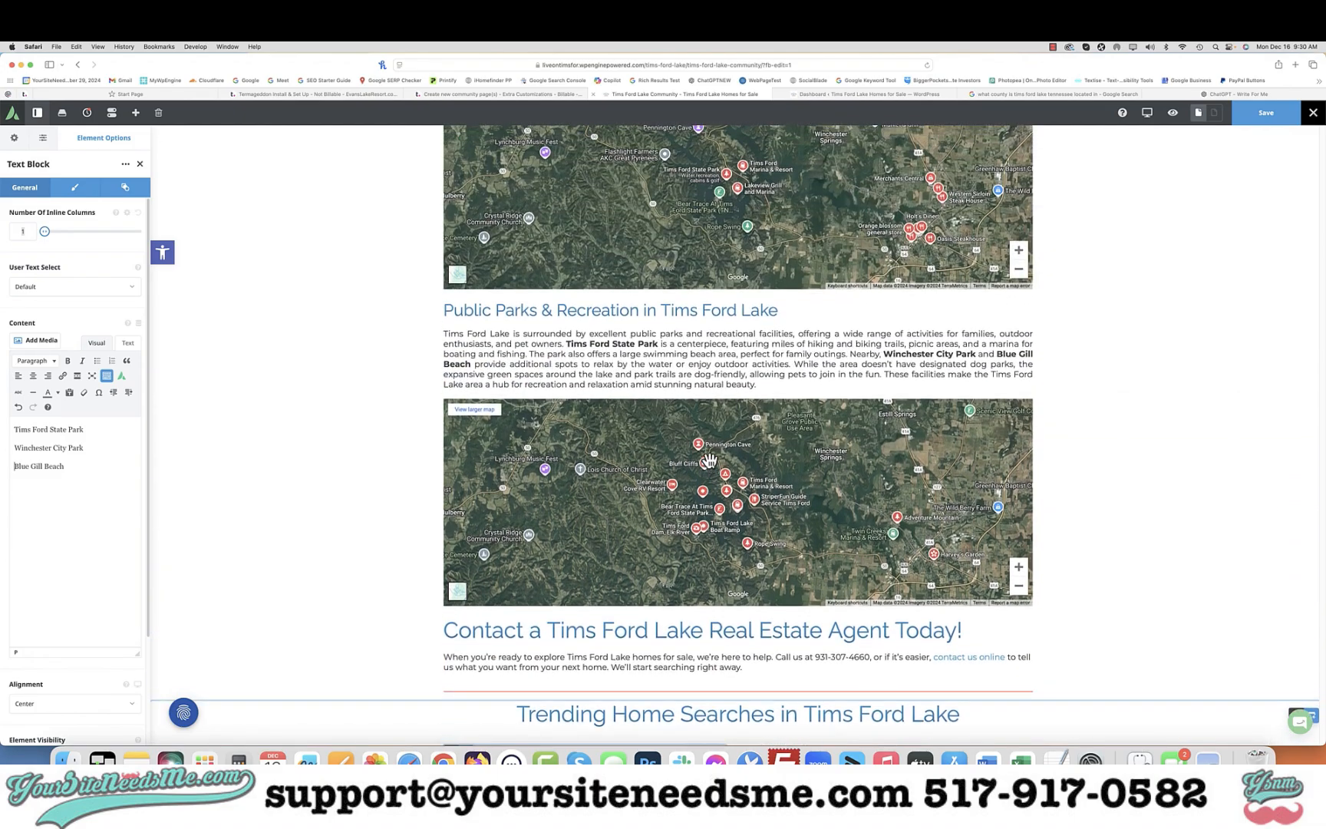
{"action": "scroll", "coordinate": [708, 460], "scroll_direction": "up", "scroll_amount": 10}
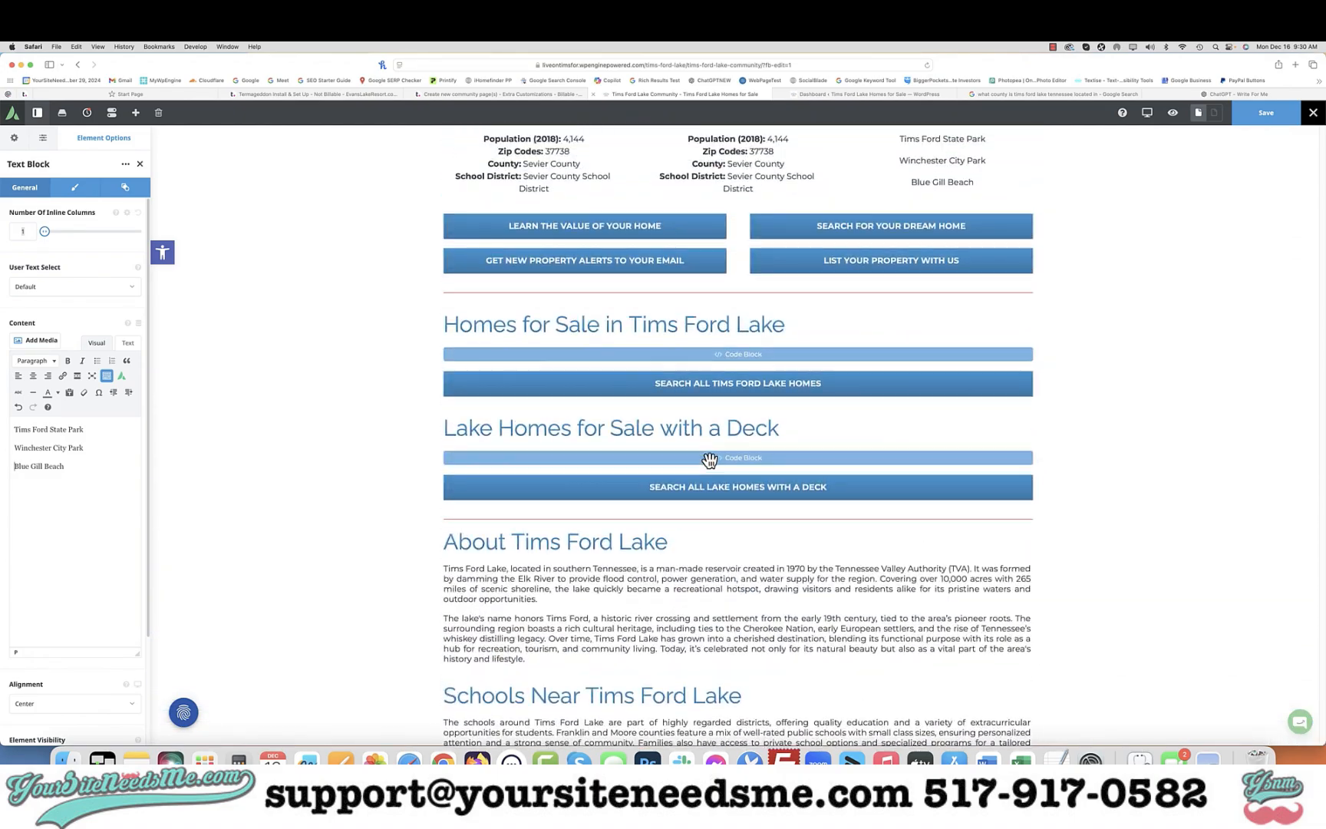
{"action": "scroll", "coordinate": [709, 459], "scroll_direction": "up", "scroll_amount": 4}
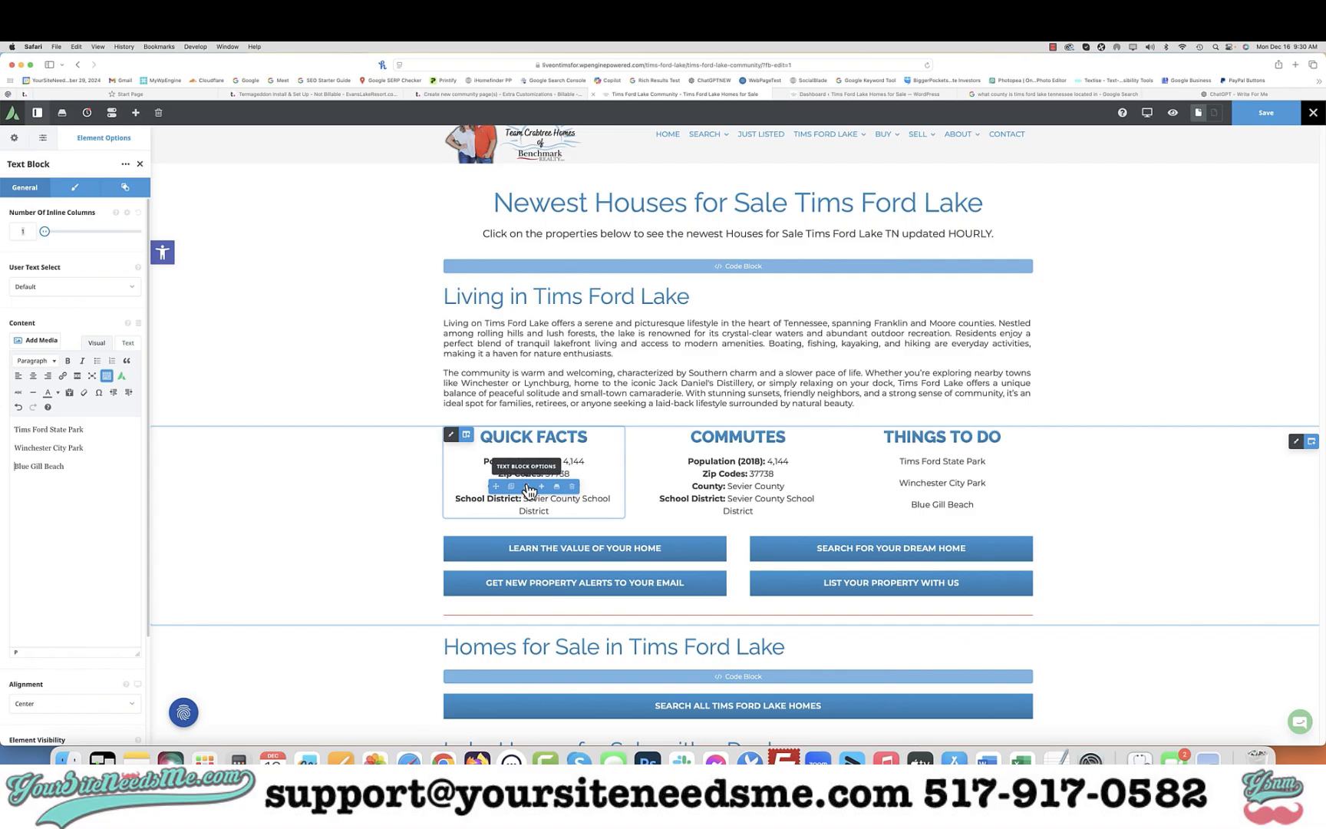
{"action": "left_click", "coordinate": [529, 489]}
Switch to ChatGPT and ask for the population of people who live on or around Tims Ford Lake
{"action": "left_click", "coordinate": [1225, 95]}
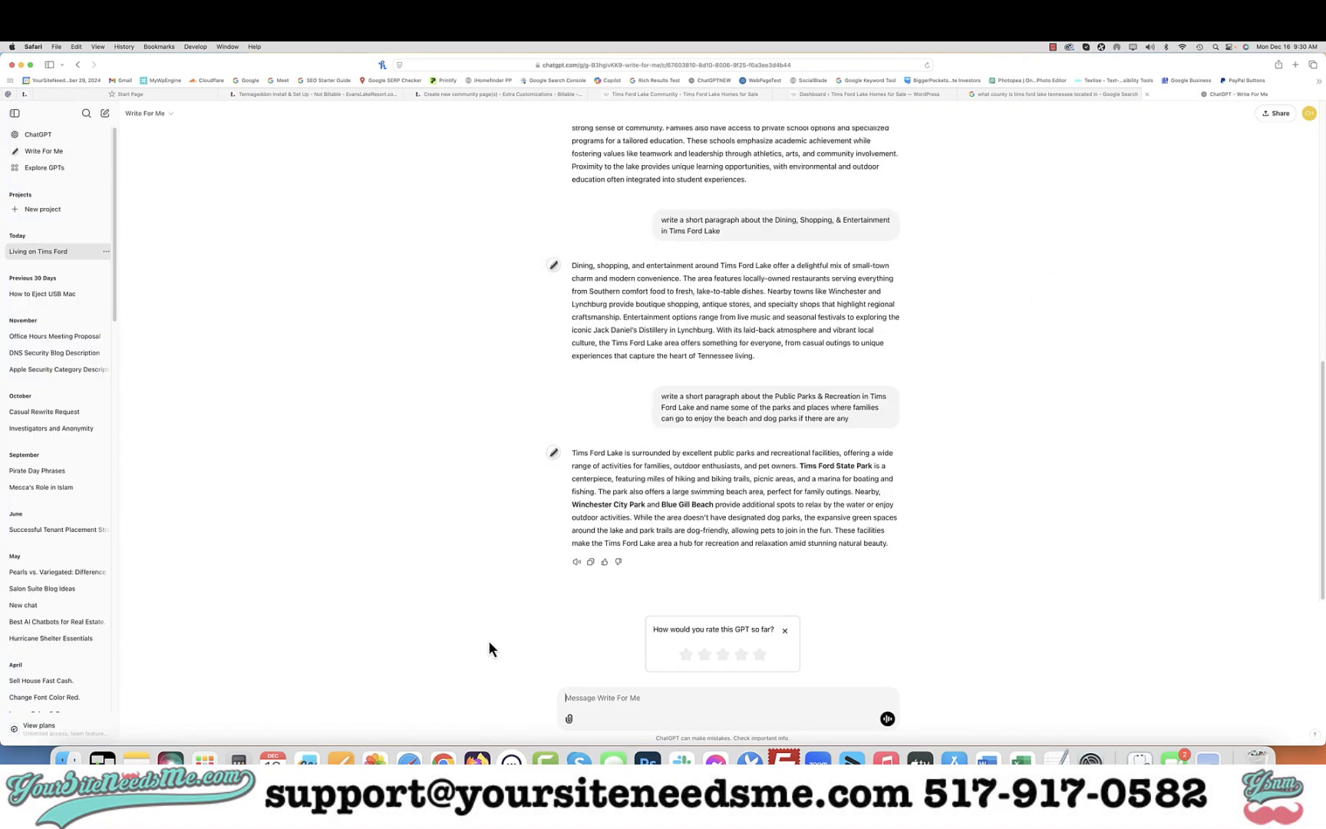
{"action": "type", "text": "what is the"}
{"action": "type", "text": "population of people who live on or around Tims "}
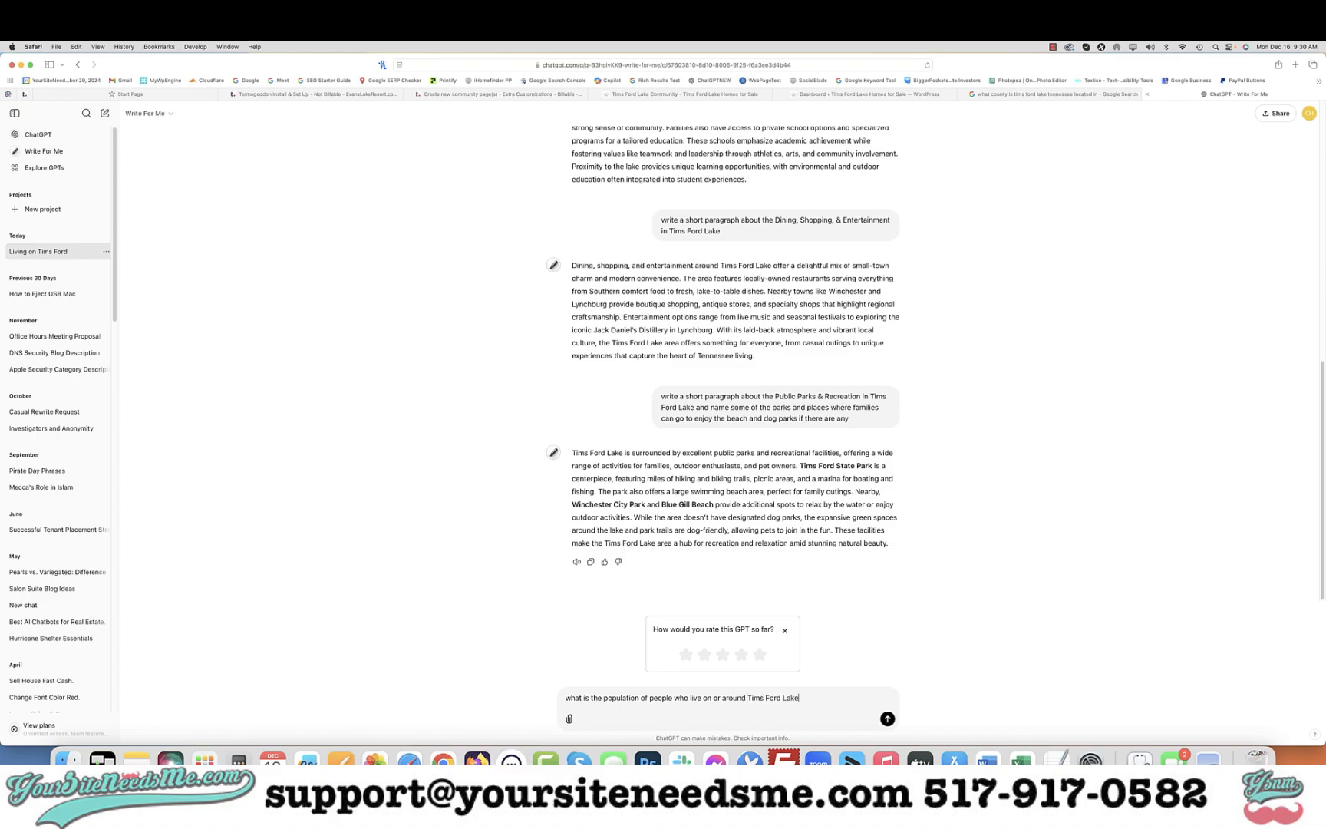
{"action": "type", "text": "Ford Lake"}
{"action": "key", "text": "Return"}
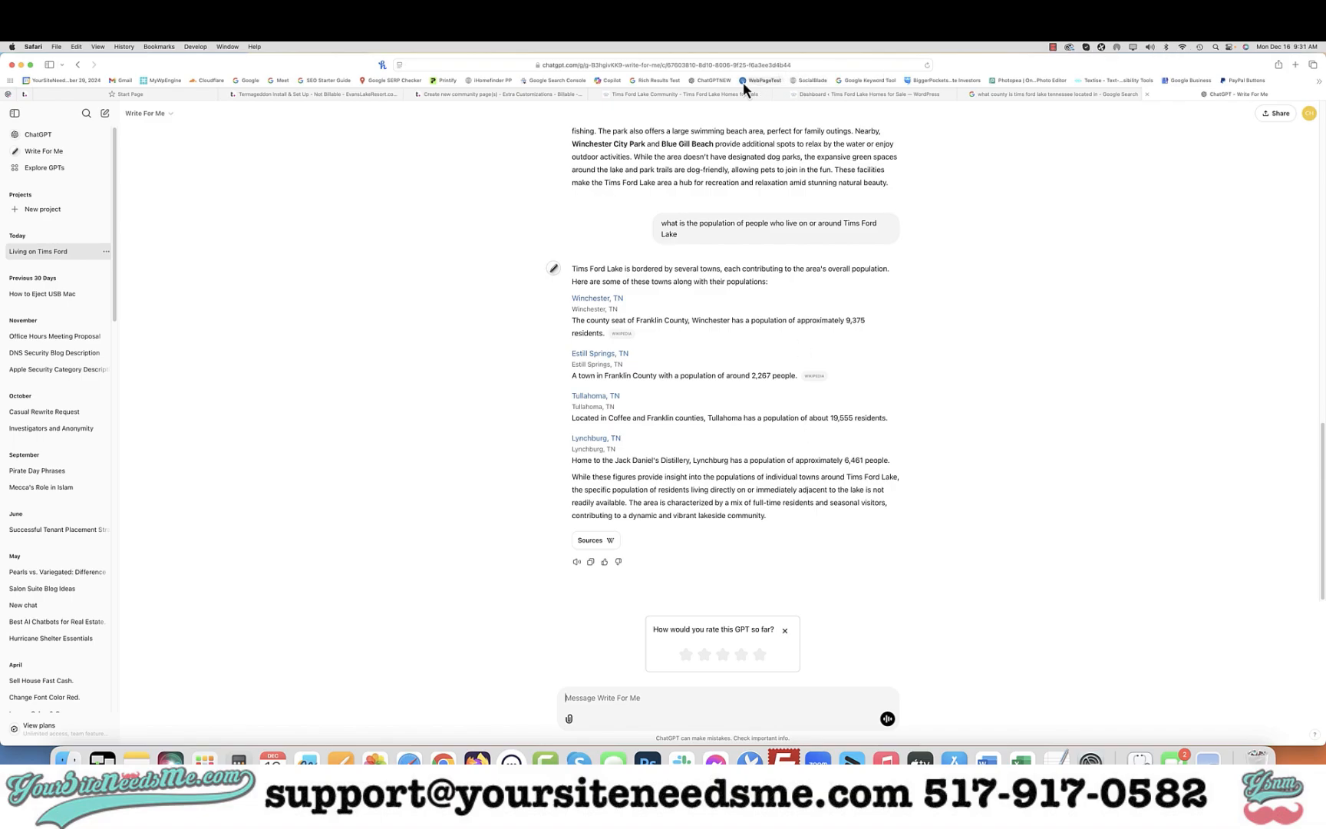
Return to the page editor and change the Quick Facts population year to 2024
{"action": "mouse_move", "coordinate": [706, 94]}
{"action": "left_click", "coordinate": [718, 95]}
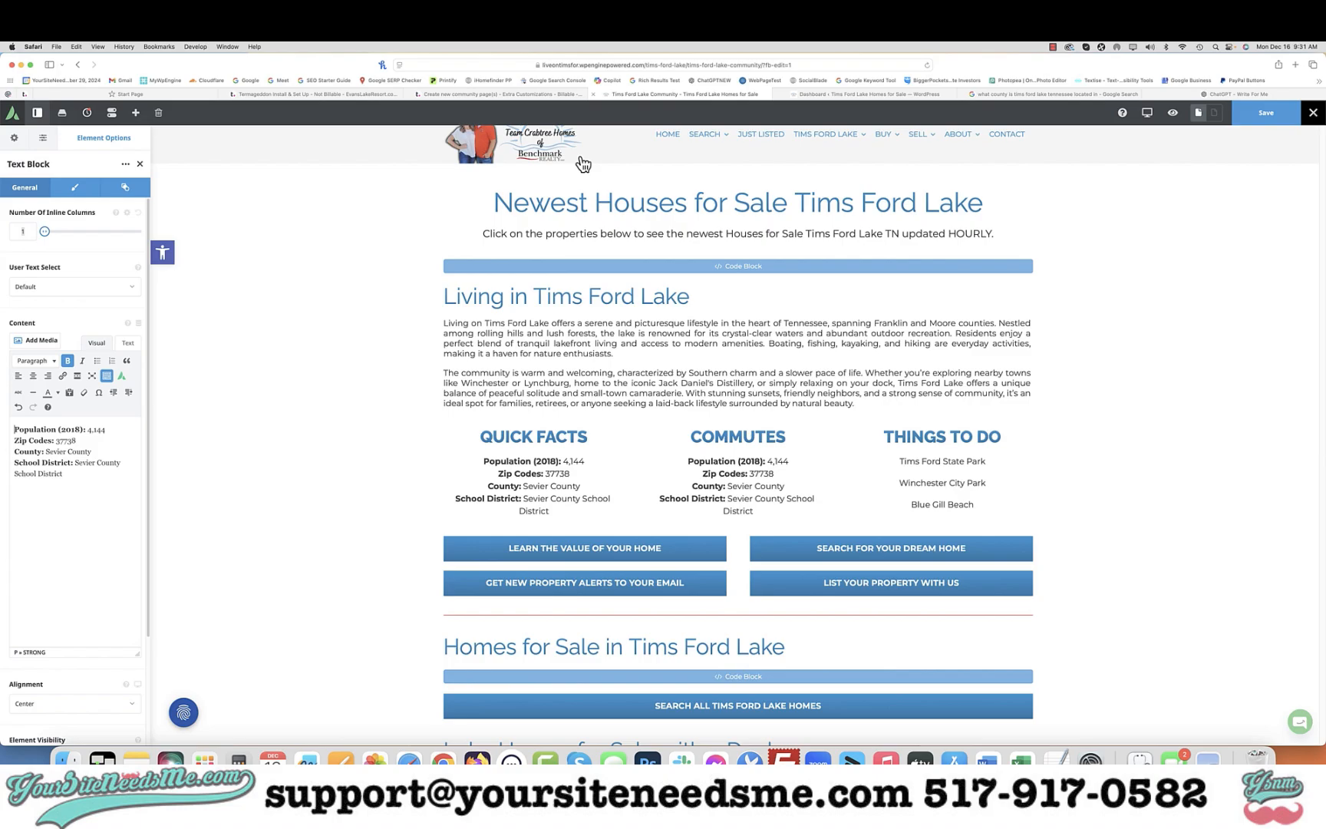
{"action": "mouse_move", "coordinate": [530, 488]}
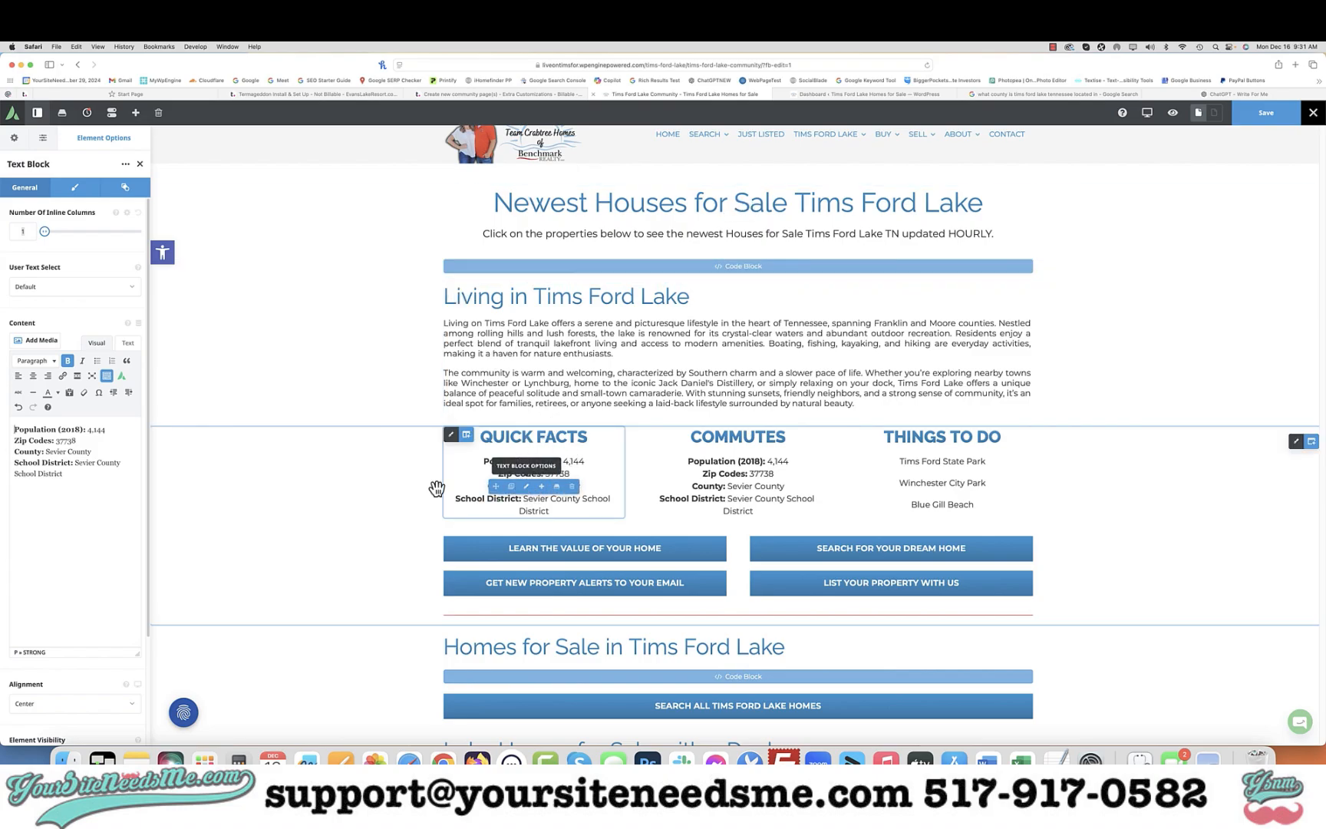
{"action": "double_click", "coordinate": [79, 428]}
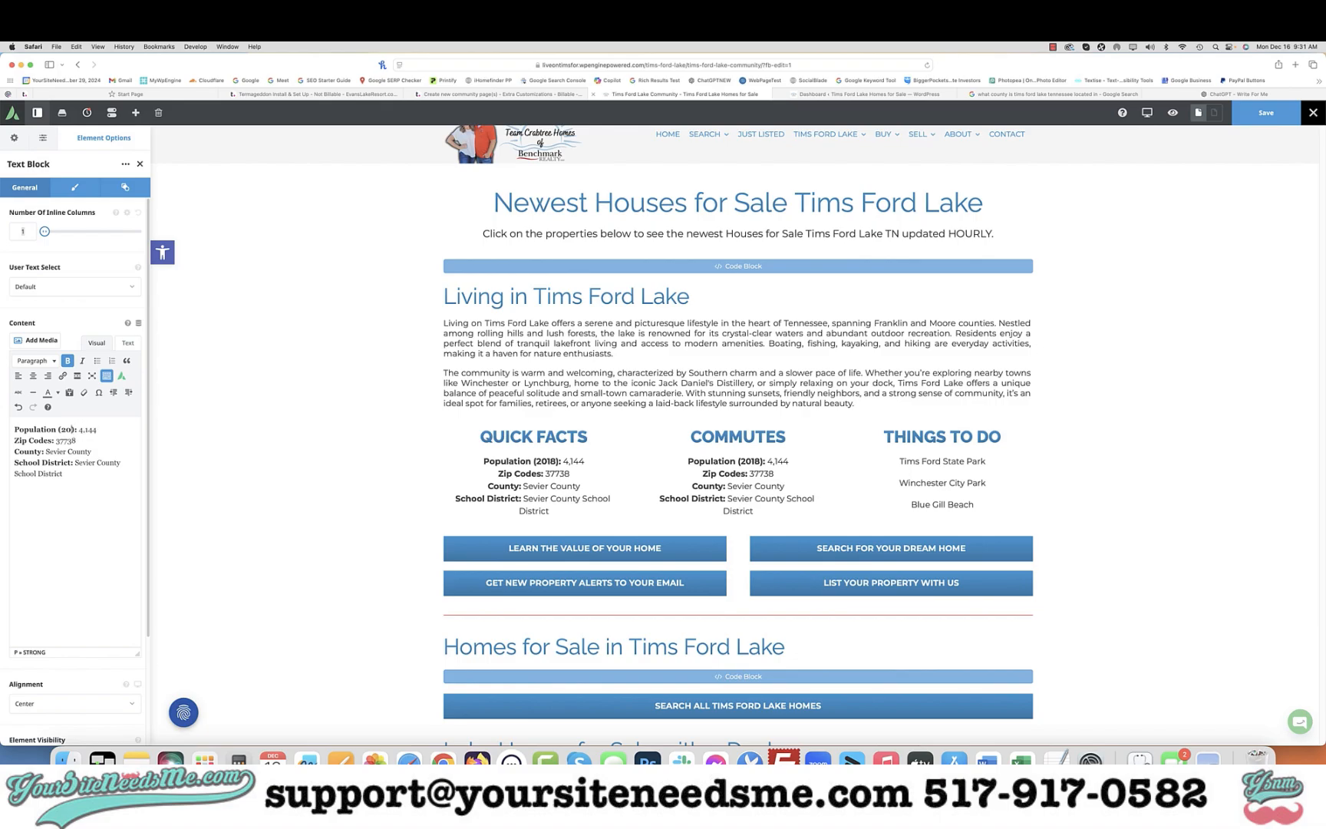
{"action": "type", "text": "2024"}
{"action": "key", "text": "Right"}
{"action": "key", "text": "Right"}
{"action": "key", "text": "Right"}
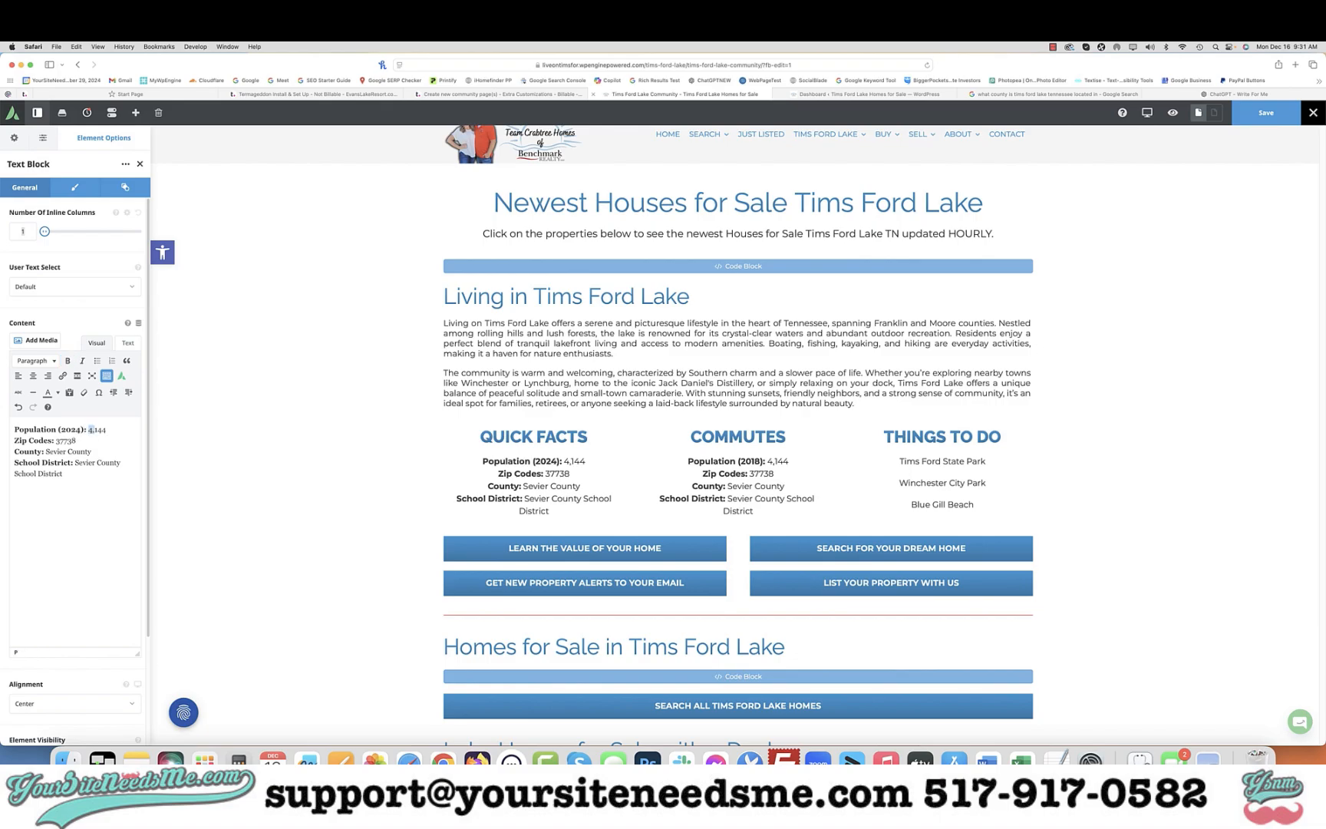
Set the Quick Facts population to 20,000* and add an italic "*Combined area" footnote below the list
{"action": "type", "text": "20,000*"}
{"action": "key", "text": "Return"}
{"action": "type", "text": "*Combined area"}
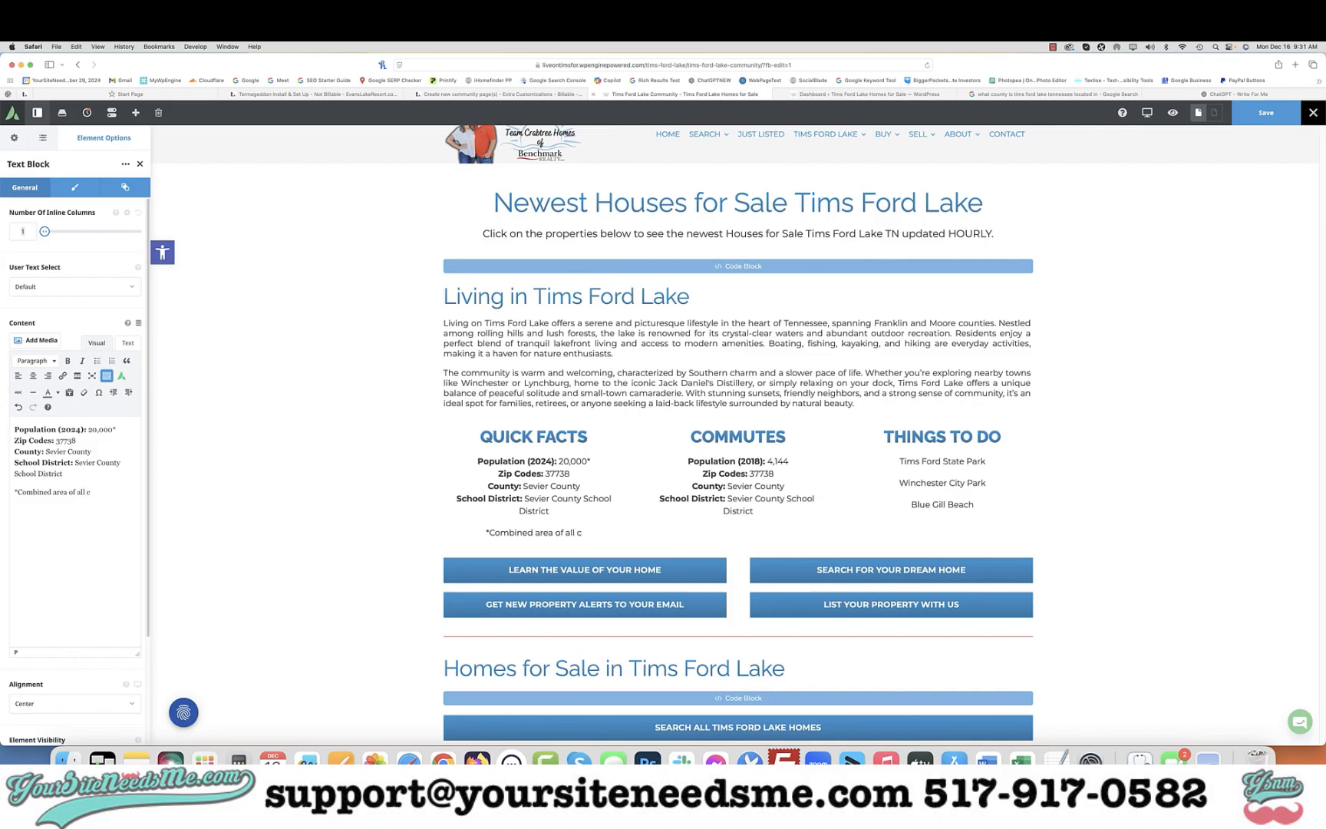
{"action": "key", "text": "BackSpace"}
{"action": "key", "text": "super+shift+Left"}
{"action": "key", "text": "super+i"}
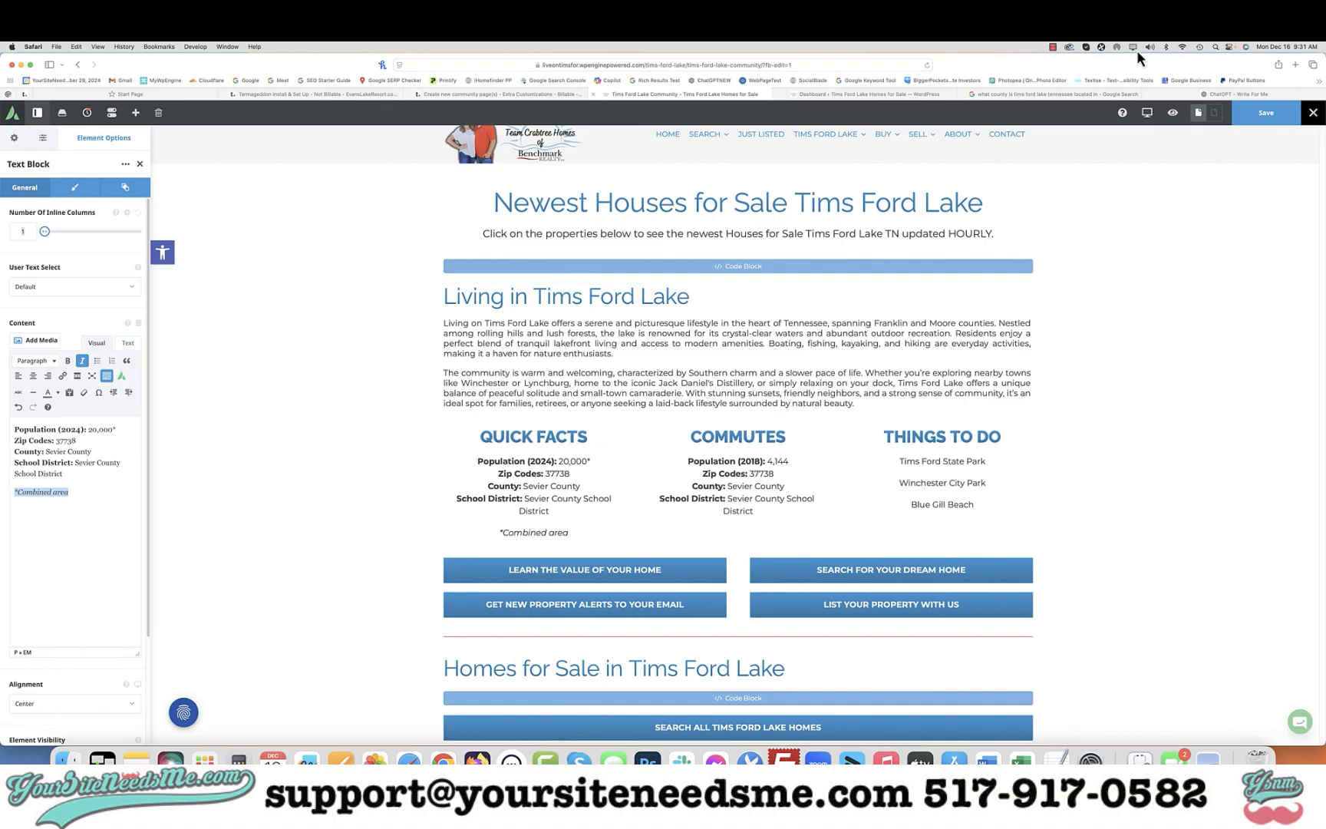
Switch to ChatGPT and ask what zip code(s) Tims Ford Lake is in
{"action": "left_click", "coordinate": [1216, 93]}
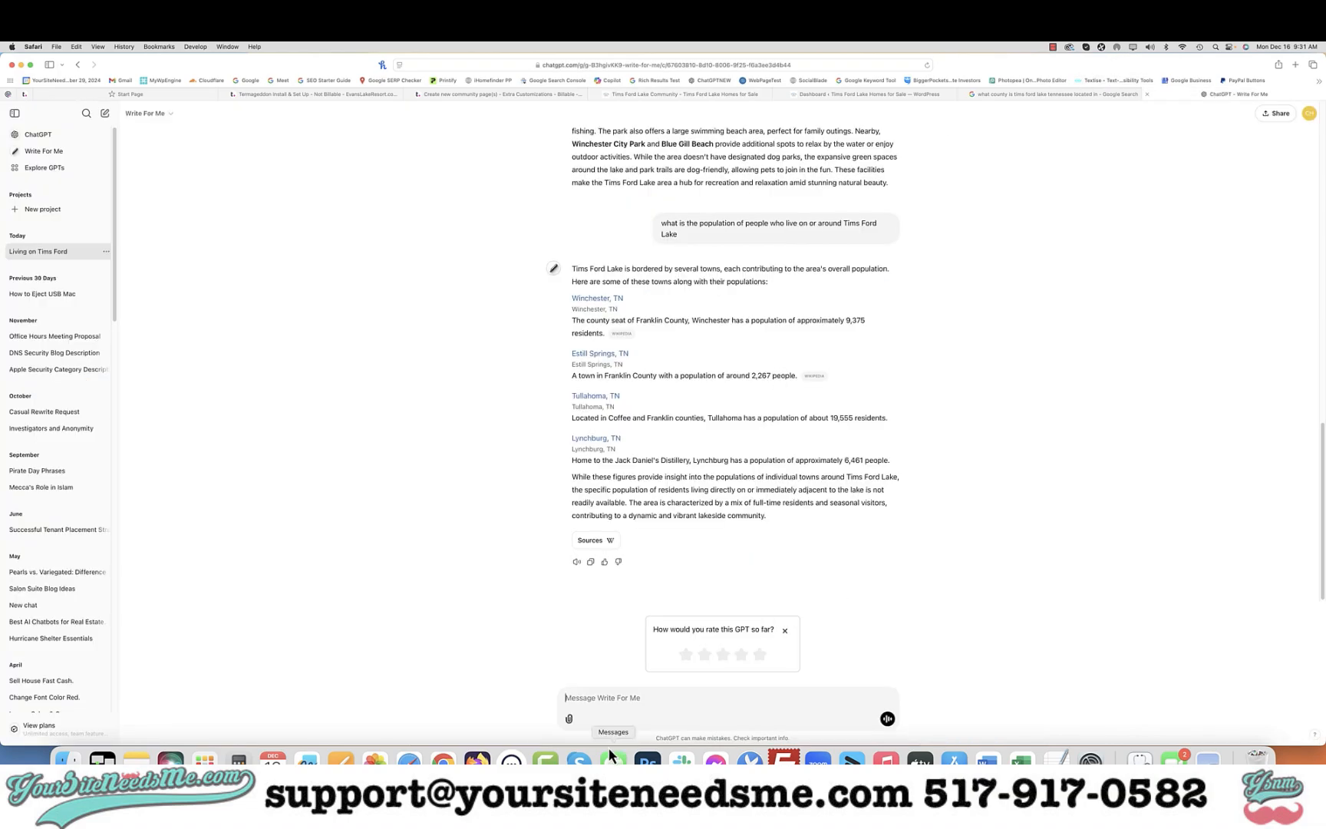
{"action": "type", "text": "what zip codes a"}
{"action": "key", "text": "BackSpace"}
{"action": "key", "text": "BackSpace"}
{"action": "key", "text": "BackSpace"}
{"action": "key", "text": "BackSpace"}
{"action": "type", "text": "(s) is tims ford lake in"}
{"action": "key", "text": "Return"}
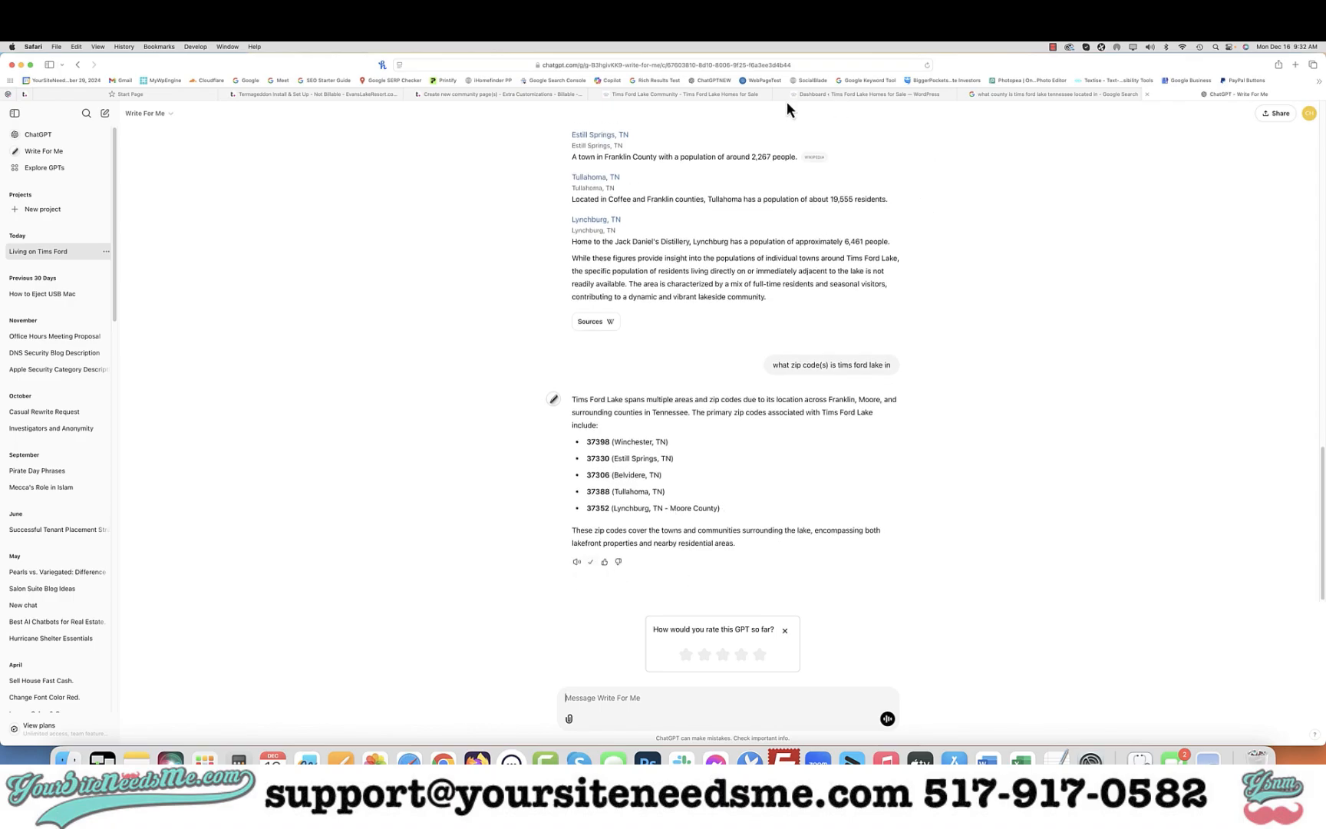
Return to the page editor and paste the ChatGPT zip code answer below the Quick Facts footnote
{"action": "left_click", "coordinate": [667, 94]}
{"action": "left_click", "coordinate": [97, 499]}
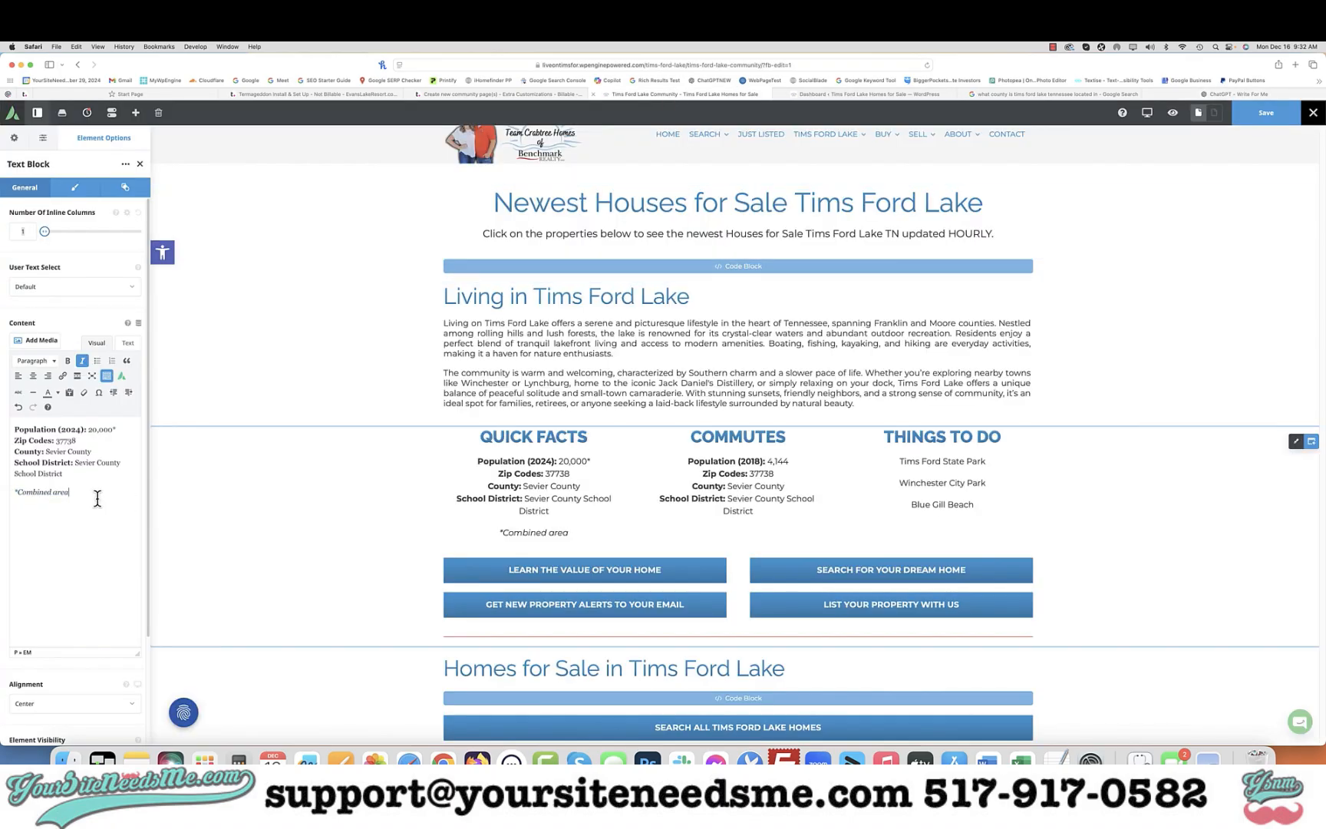
{"action": "key", "text": "Return"}
{"action": "type", "text": "Tims Ford Lake spans multiple areas and zip codes due to its location across Franklin, Moore, and surrounding counties in Tennessee. The primary zip codes associated with Tims Ford Lake include:  - **37398** (Winchester, TN) - **37330** (Estill Springs, TN) - **37306** (Belvidere, TN) - **37388** (Tullahoma, TN) - **37352** (Lynchburg, TN - Moore County)  These zip codes cover the towns and communities surrounding the lake, encompassing both lakefront properties and nearby residential areas."}
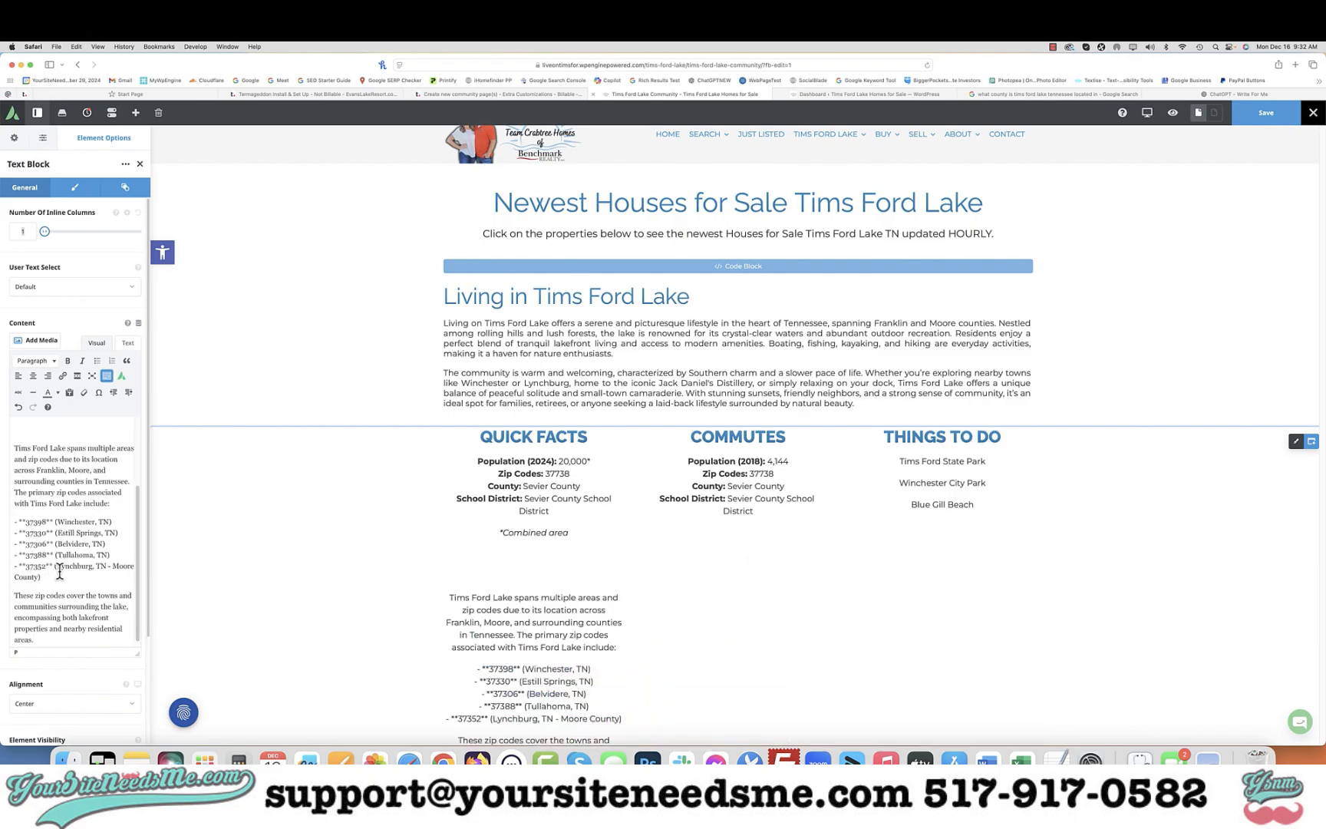
Condense the pasted zip code list into one line: 37398, 37330, 37306, 37388, 37352
{"action": "left_click_drag", "start_coordinate": [48, 566], "coordinate": [62, 539]}
{"action": "key", "text": "BackSpace"}
{"action": "key", "text": "BackSpace"}
{"action": "key", "text": "BackSpace"}
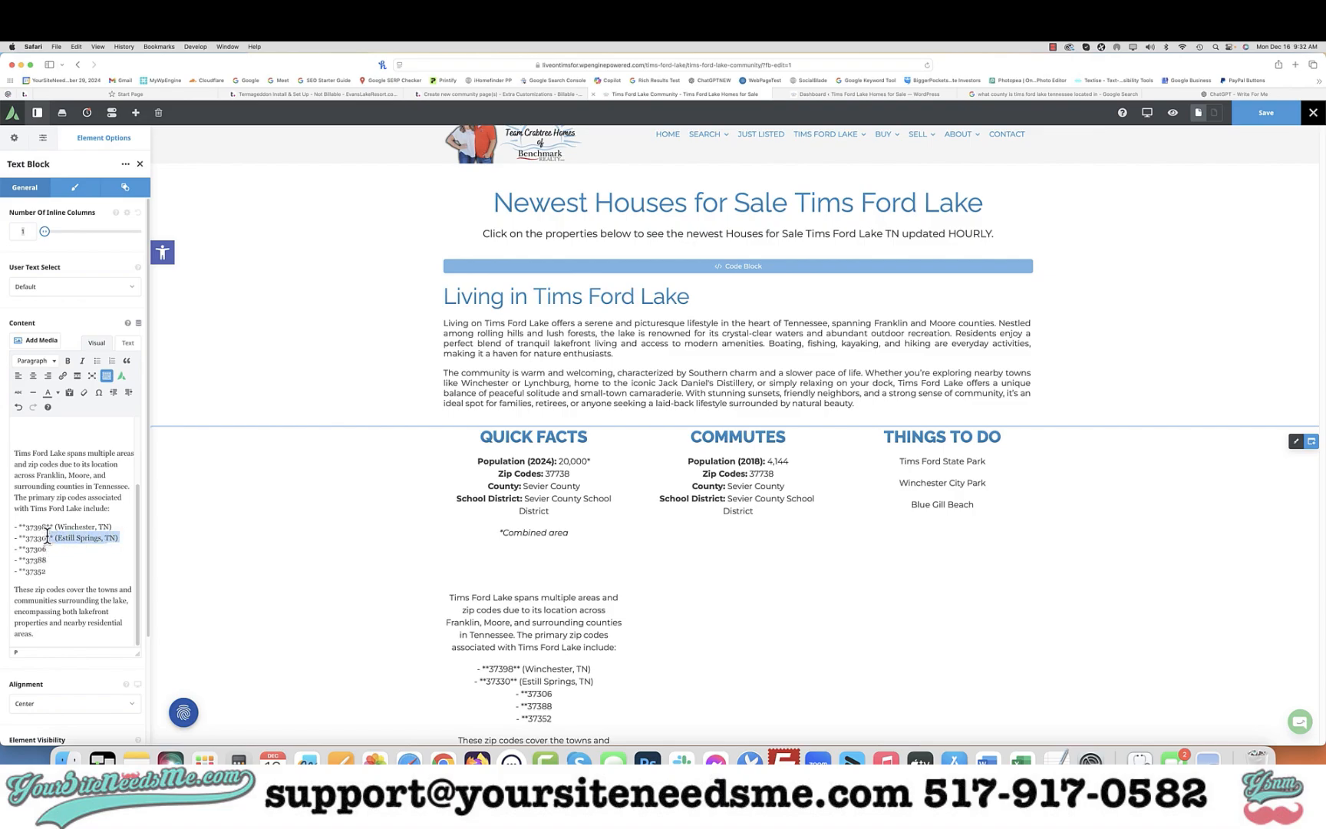
{"action": "key", "text": "BackSpace"}
{"action": "left_click_drag", "start_coordinate": [115, 526], "coordinate": [44, 524]}
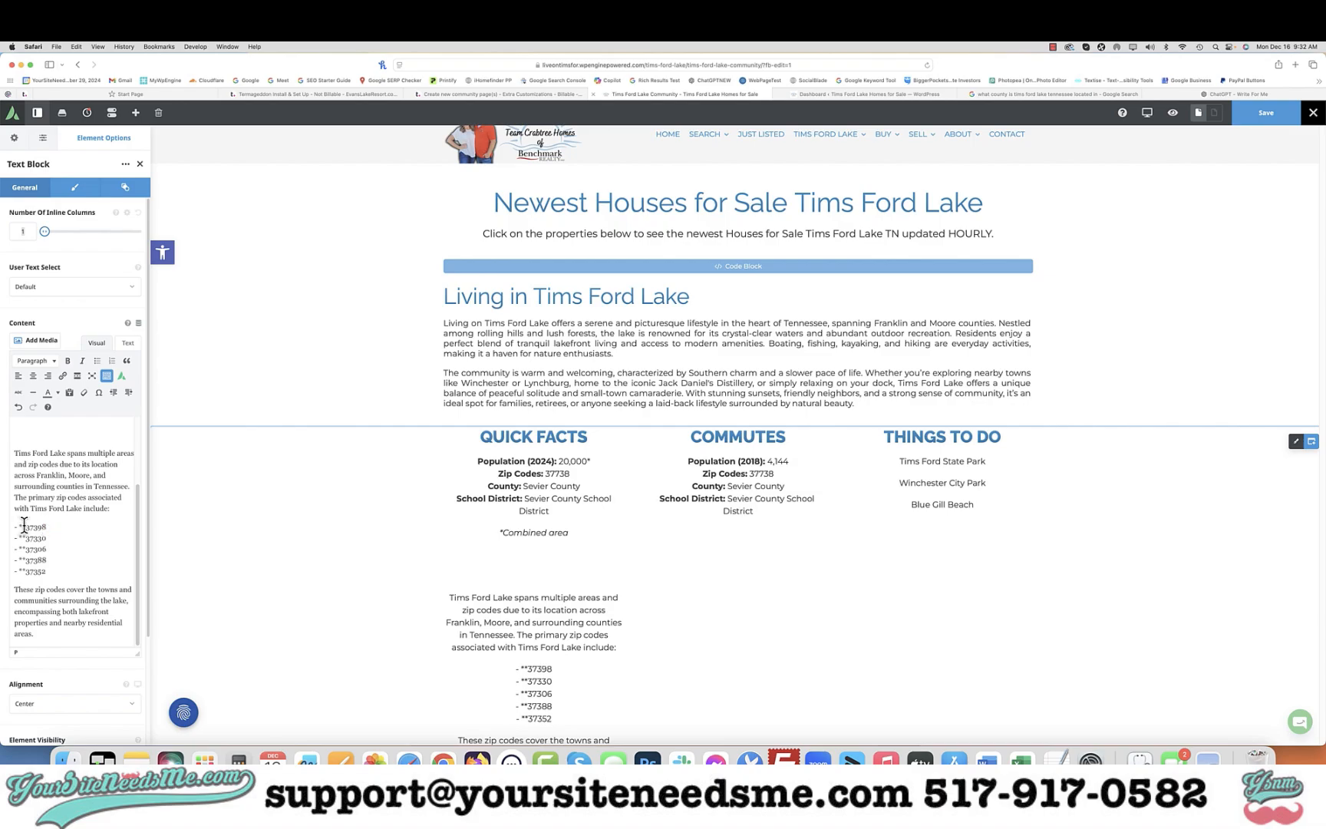
{"action": "left_click", "coordinate": [24, 526]}
{"action": "key", "text": "shift+super+Left"}
{"action": "key", "text": "BackSpace"}
{"action": "left_click", "coordinate": [25, 537]}
{"action": "key", "text": "BackSpace"}
{"action": "key", "text": "BackSpace"}
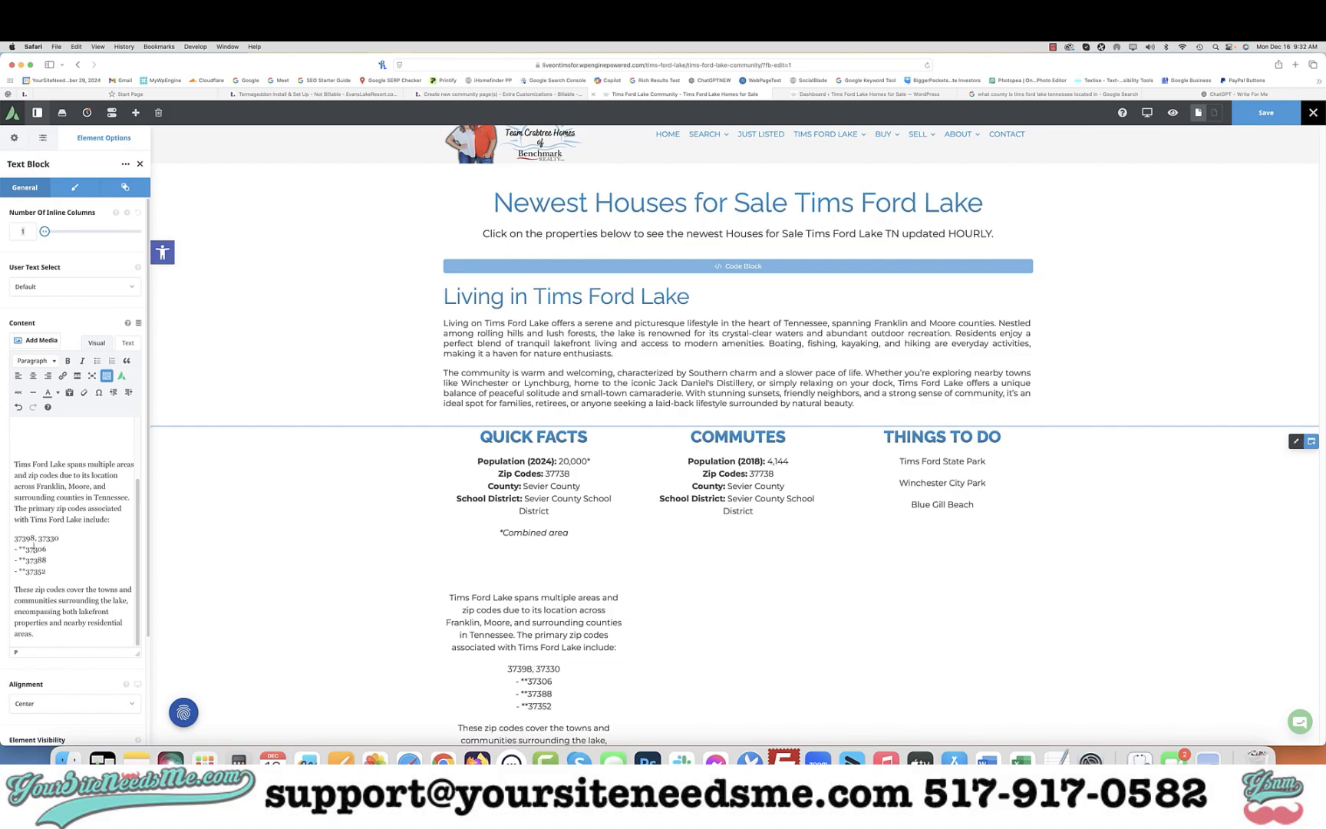
{"action": "left_click", "coordinate": [24, 548]}
{"action": "key", "text": "BackSpace"}
{"action": "key", "text": "BackSpace"}
{"action": "key", "text": "BackSpace"}
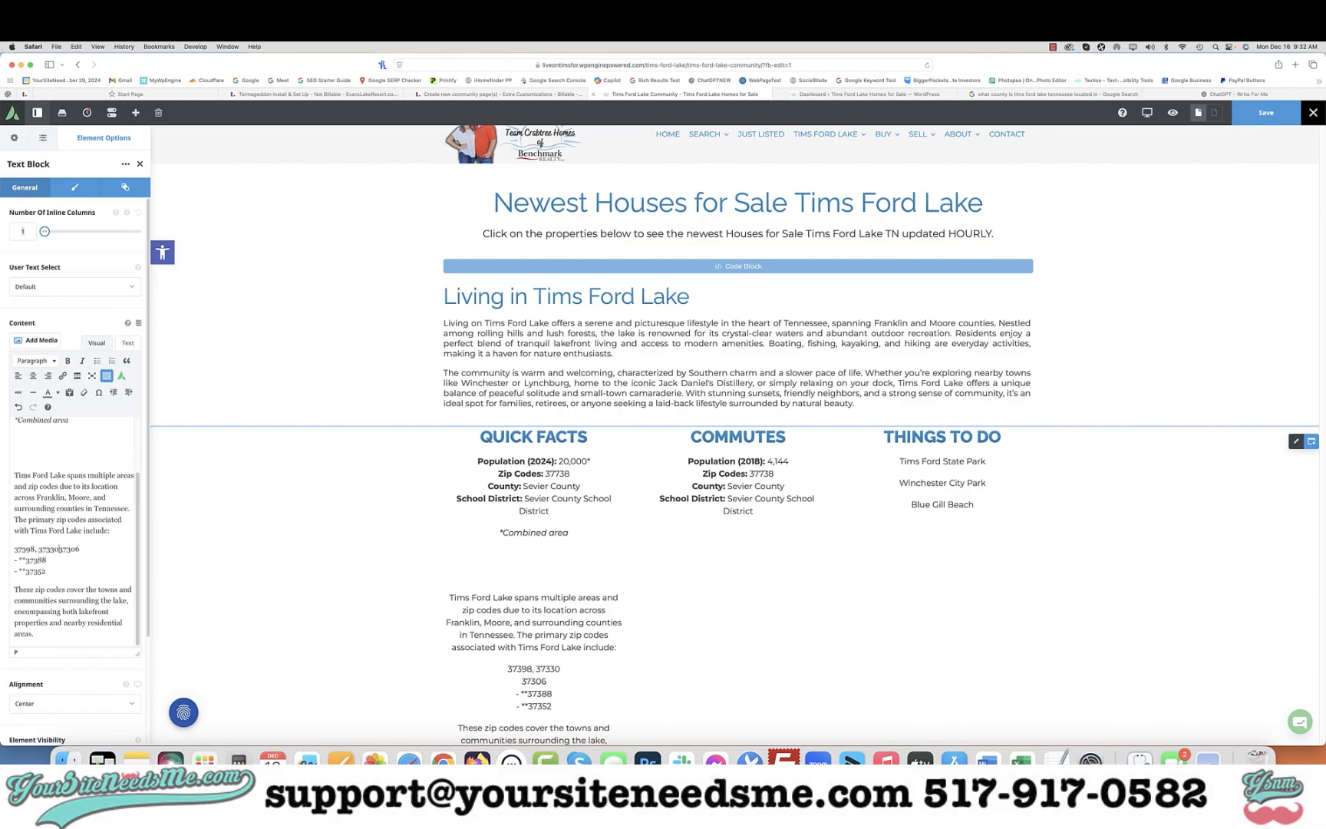
{"action": "type", "text": ","}
{"action": "left_click", "coordinate": [27, 559]}
{"action": "key", "text": "BackSpace"}
{"action": "key", "text": "BackSpace"}
{"action": "key", "text": "BackSpace"}
{"action": "key", "text": "BackSpace"}
{"action": "key", "text": "BackSpace"}
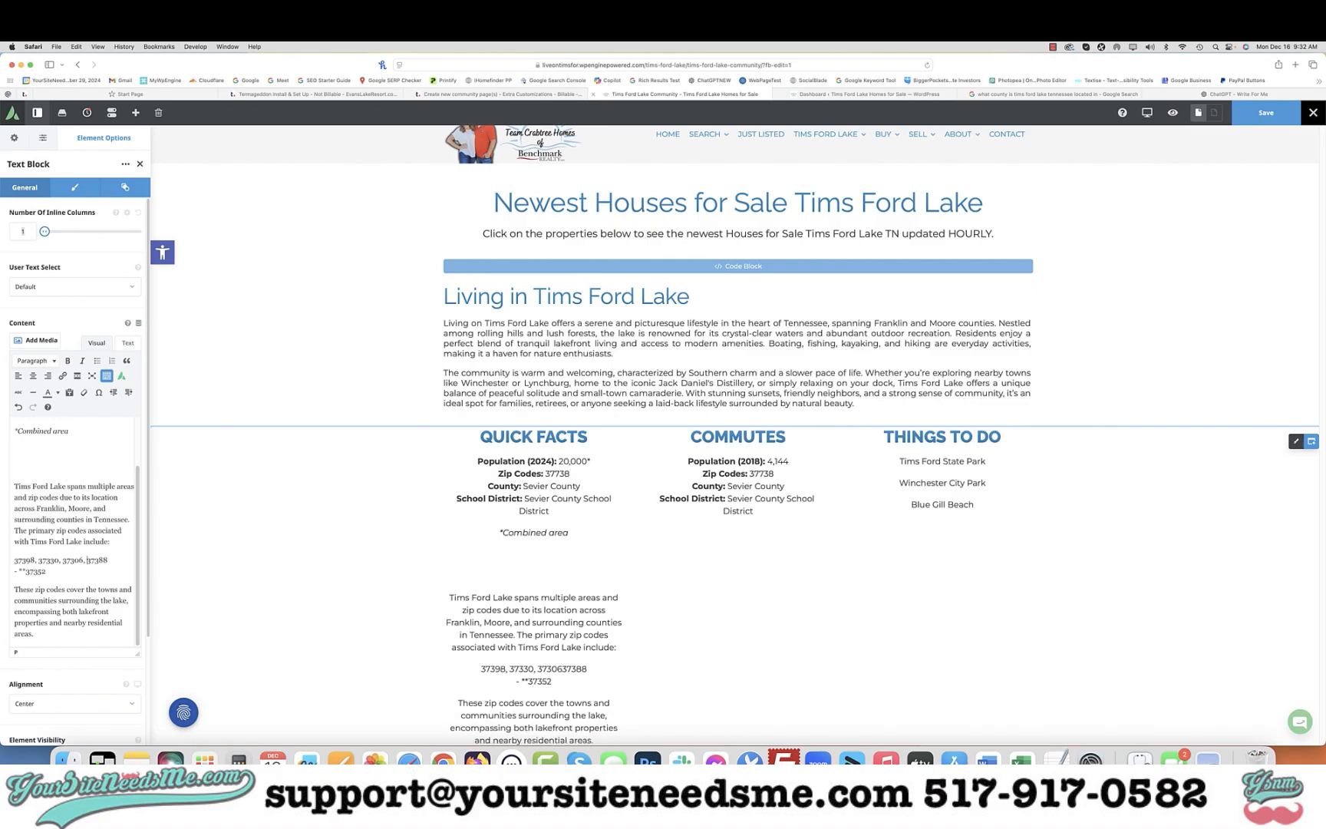
{"action": "left_click", "coordinate": [25, 571]}
{"action": "key", "text": "BackSpace"}
{"action": "key", "text": "BackSpace"}
{"action": "key", "text": "BackSpace"}
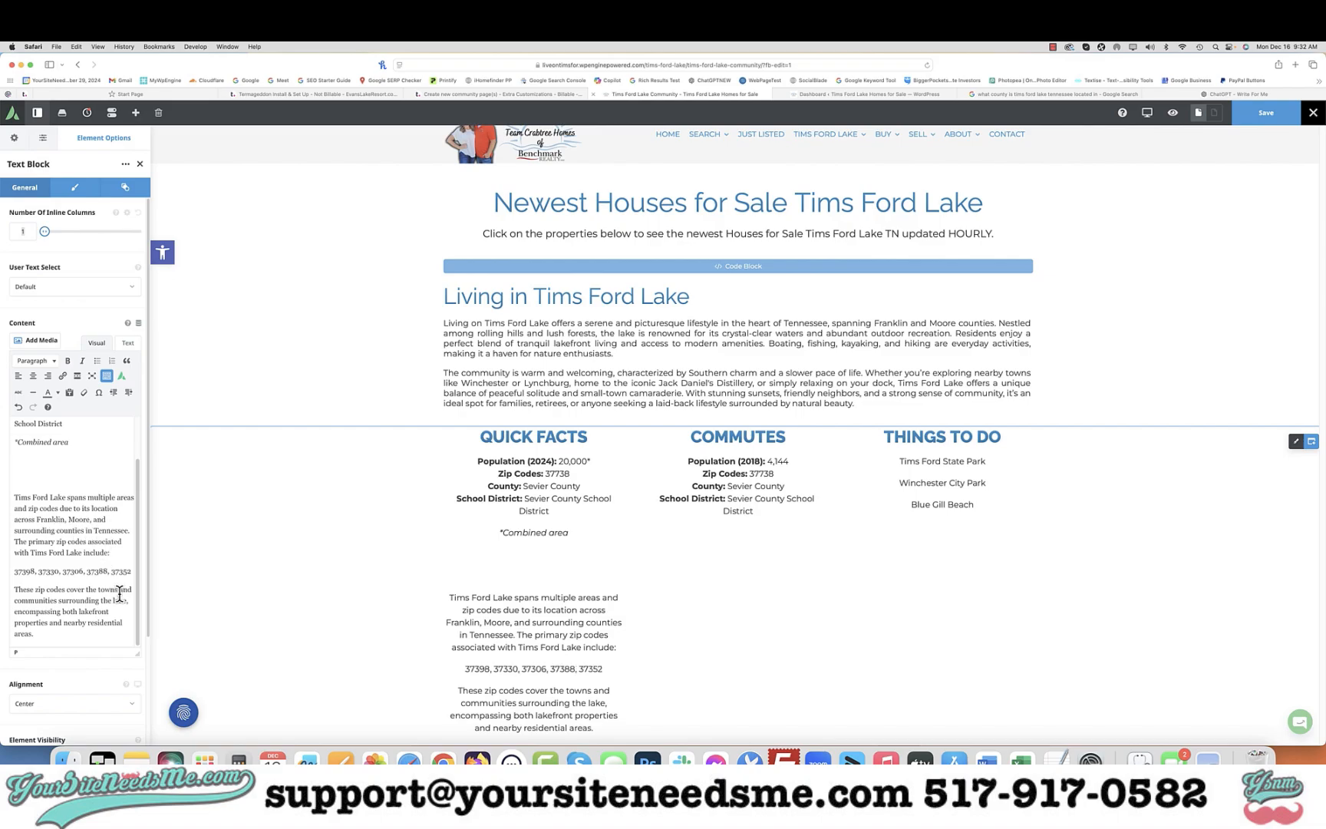
{"action": "key", "text": "super+Right"}
{"action": "key", "text": "super+shift+Left"}
{"action": "key", "text": "super+c"}
{"action": "key", "text": "BackSpace"}
Delete the leftover pasted text and set the Zip Codes value to 37398, 37330, 37306, 37388, 37352
{"action": "left_click", "coordinate": [13, 454], "text": "shift"}
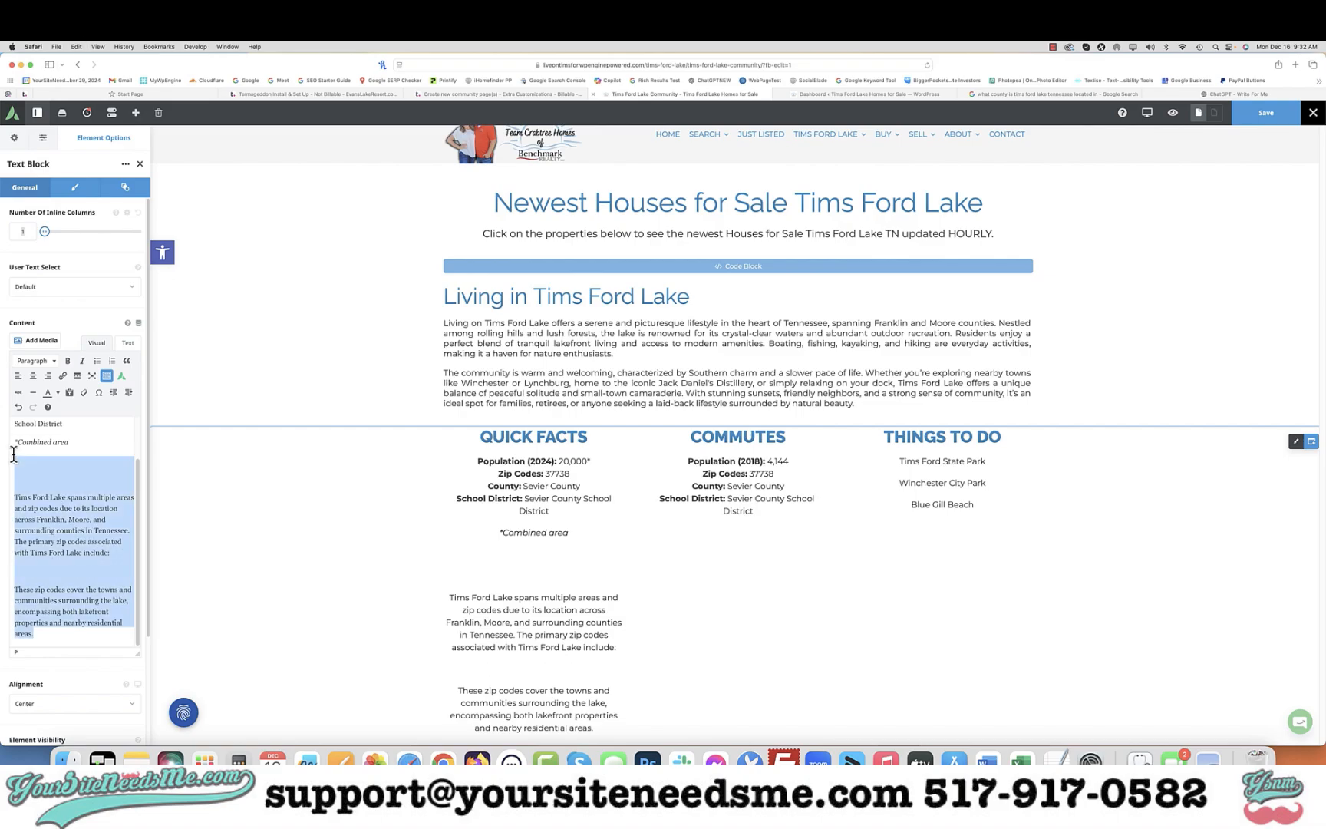
{"action": "key", "text": "BackSpace"}
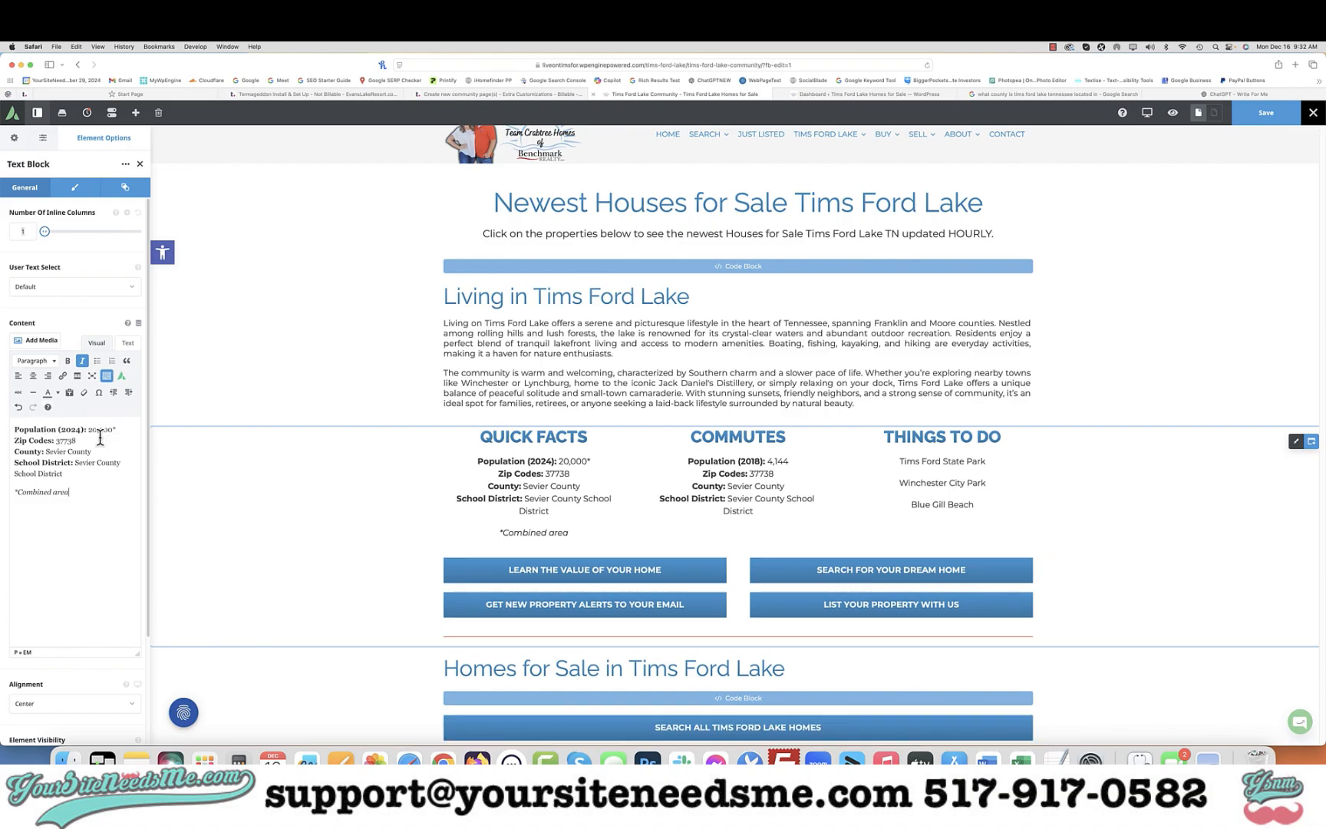
{"action": "left_click", "coordinate": [99, 439]}
{"action": "key", "text": "BackSpace"}
{"action": "key", "text": "BackSpace"}
{"action": "key", "text": "super+v"}
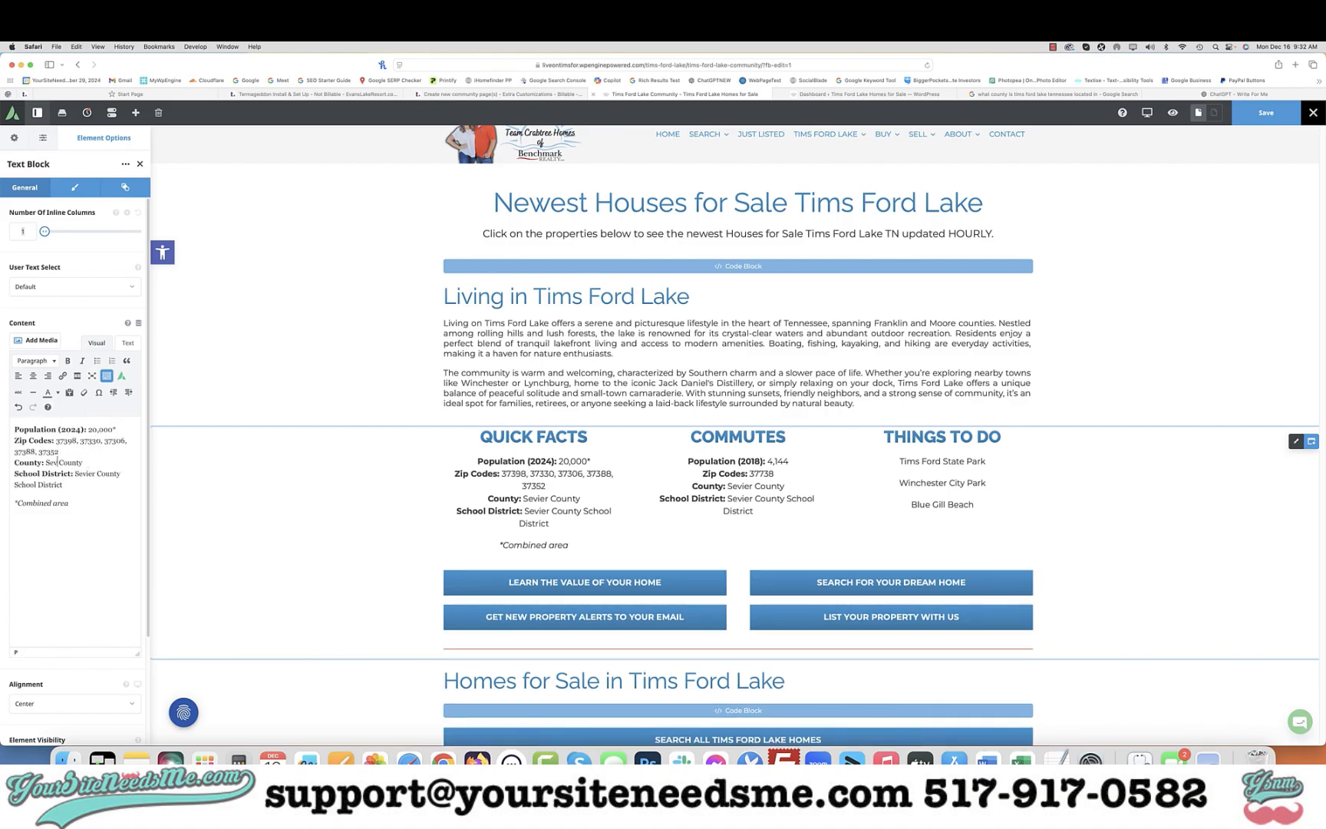
Change the County value to Franklin & Moore Counties
{"action": "key", "text": "BackSpace"}
{"action": "key", "text": "BackSpace"}
{"action": "key", "text": "BackSpace"}
{"action": "type", "text": "Franklin & Moor"}
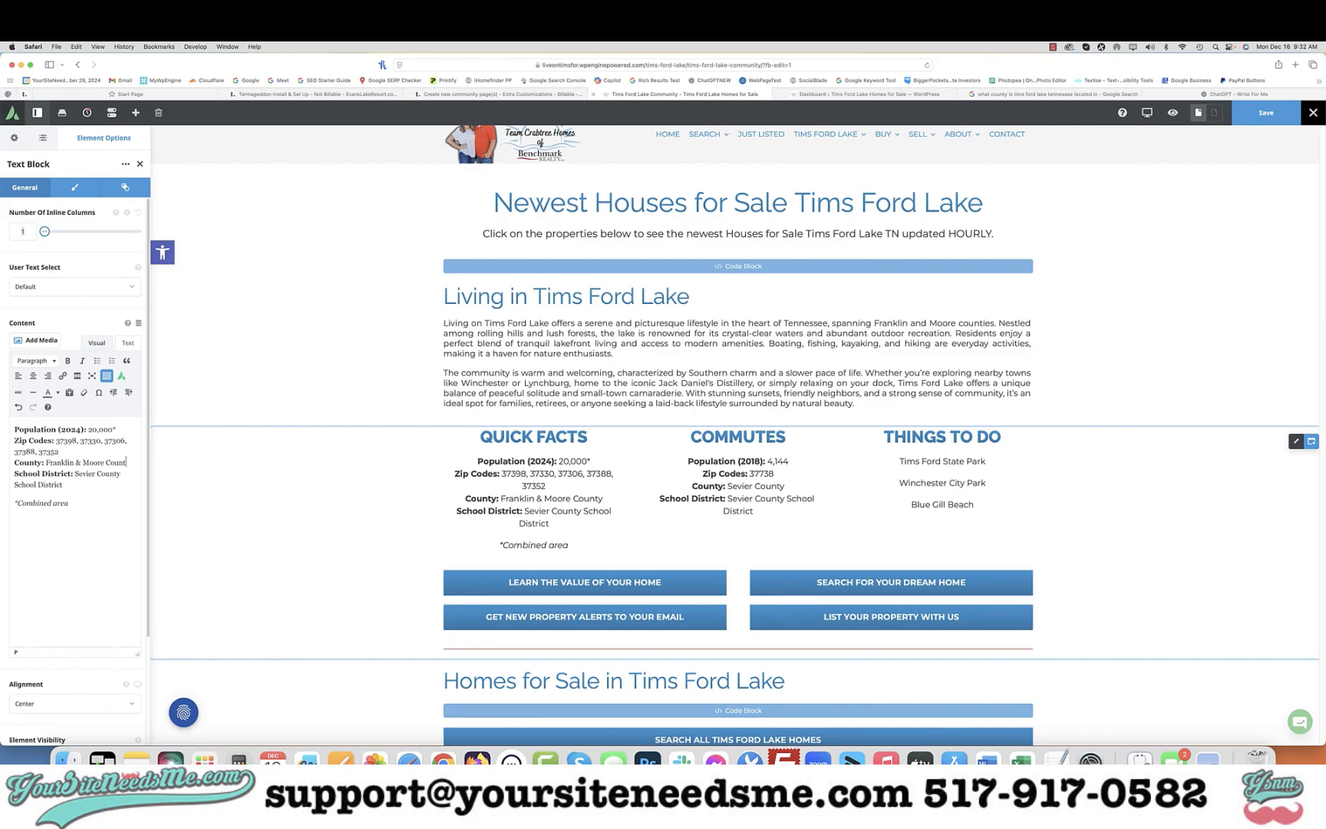
Switch to ChatGPT and ask what school district Tims Ford Lake is in
{"action": "left_click", "coordinate": [1214, 95]}
{"action": "type", "text": "what school district is tims ford lake in"}
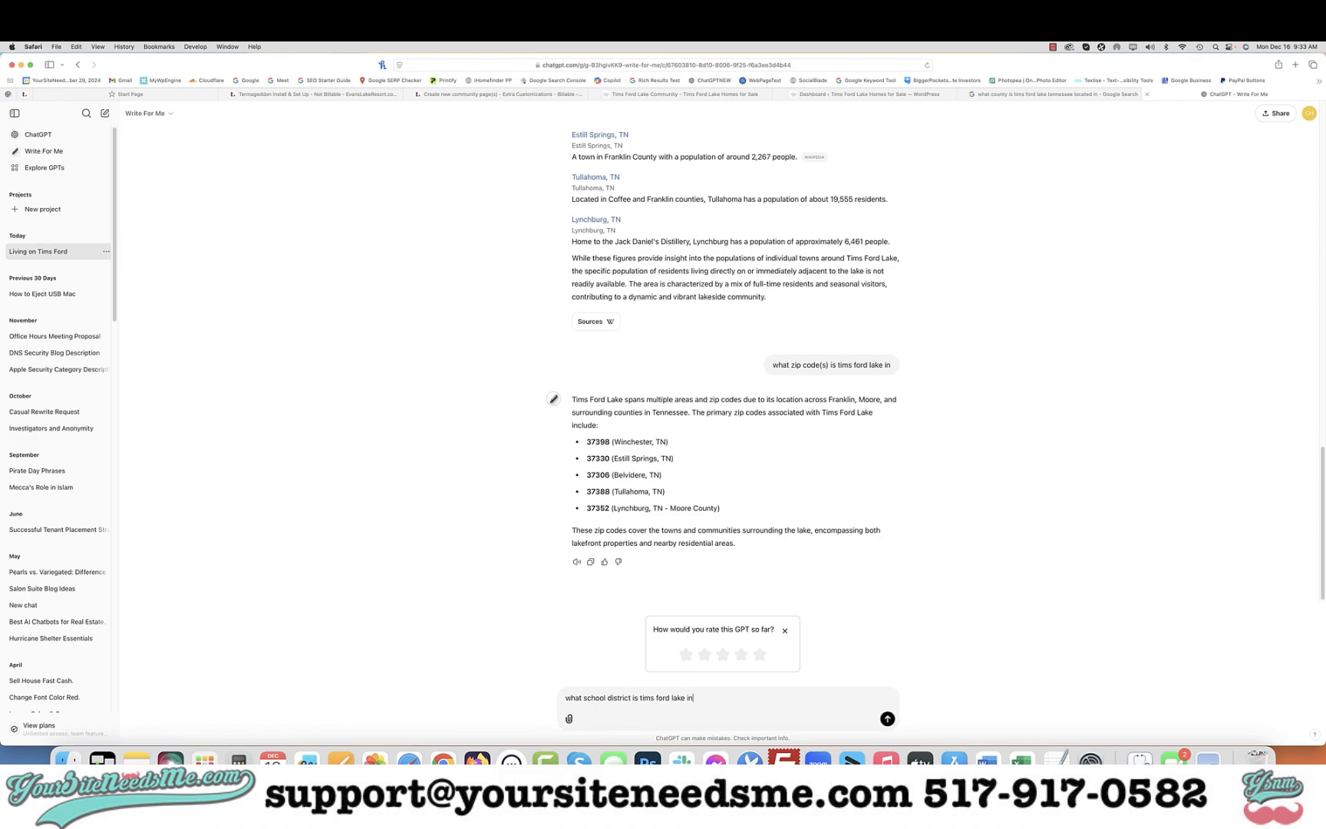
{"action": "key", "text": "Return"}
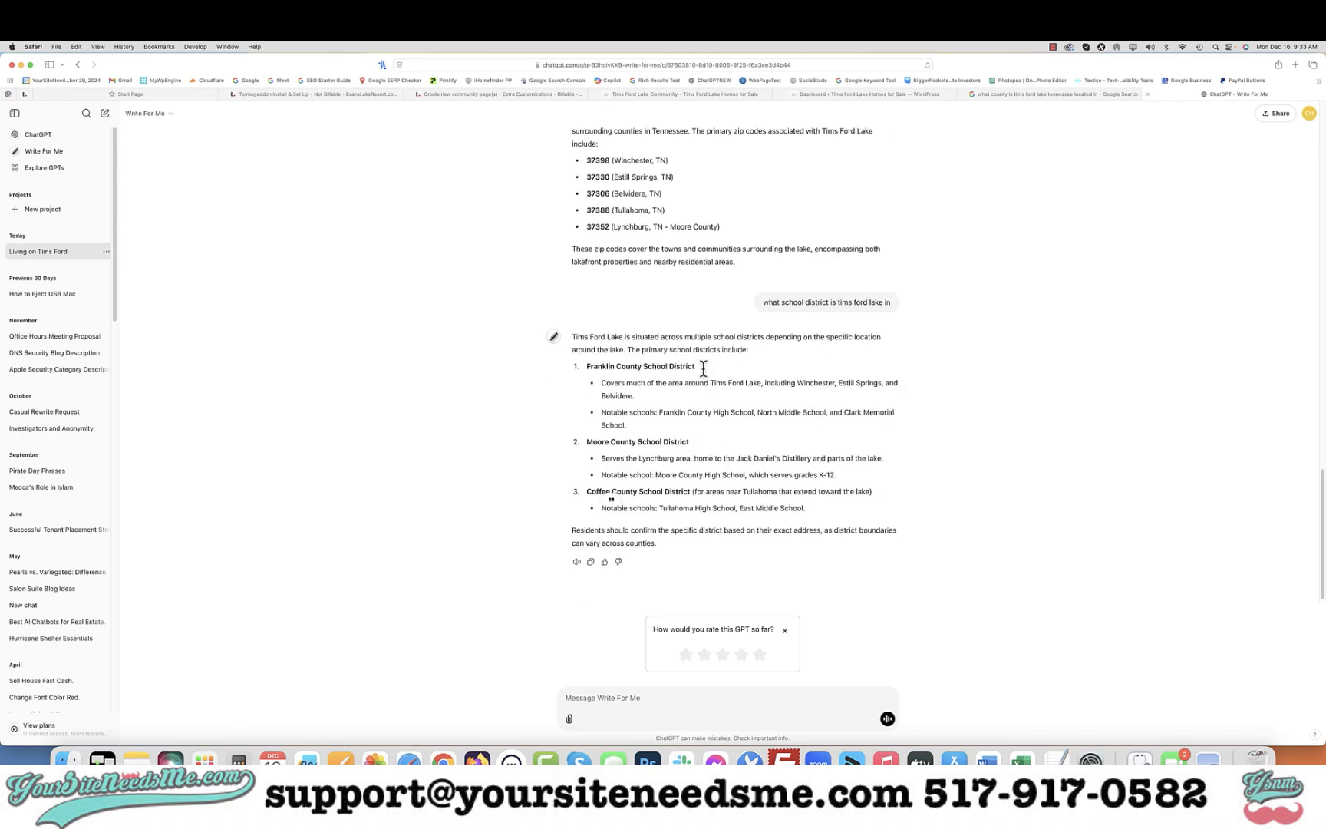
Copy "Franklin County School District" from the answer and search Google for it in Tennessee, allowing location access
{"action": "left_click_drag", "start_coordinate": [697, 366], "coordinate": [586, 363]}
{"action": "key", "text": "super+c"}
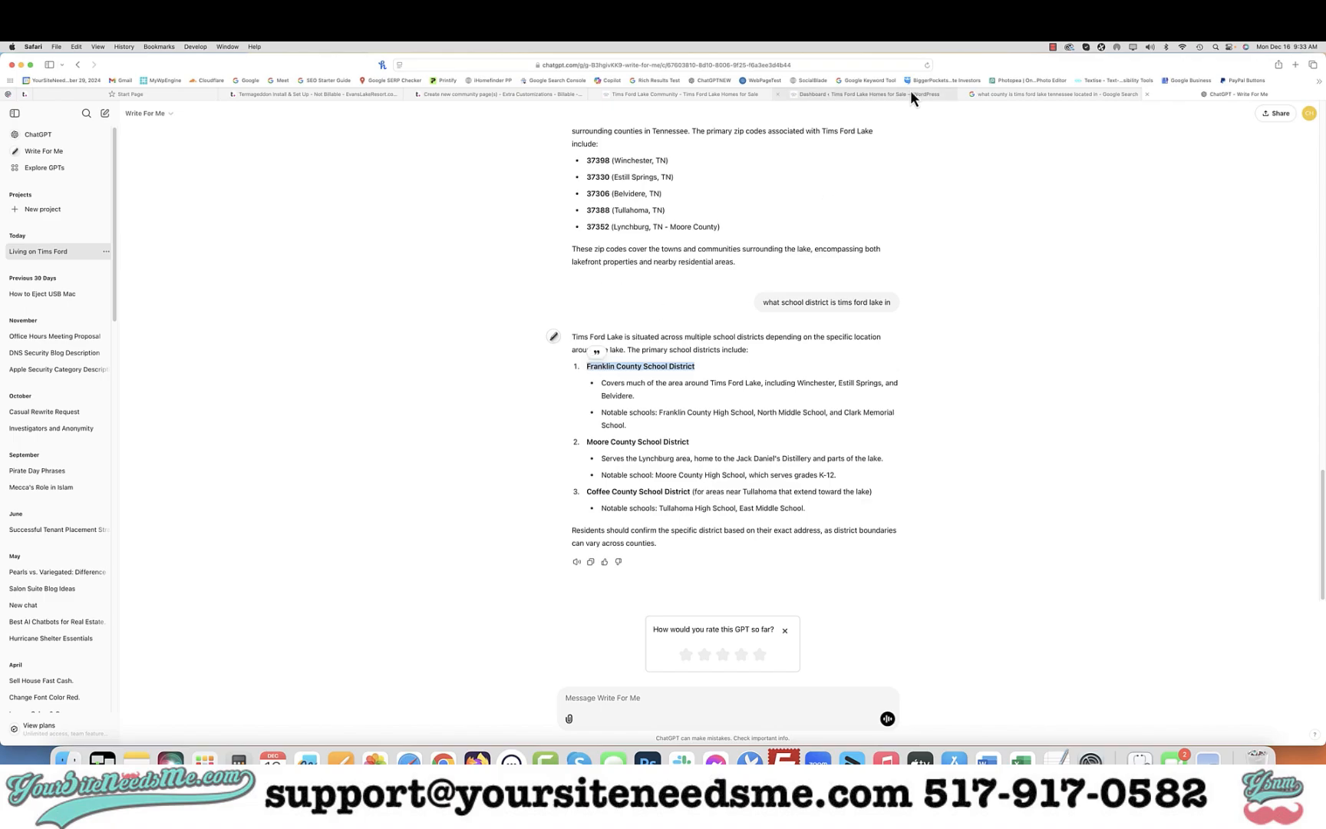
{"action": "left_click", "coordinate": [1027, 94]}
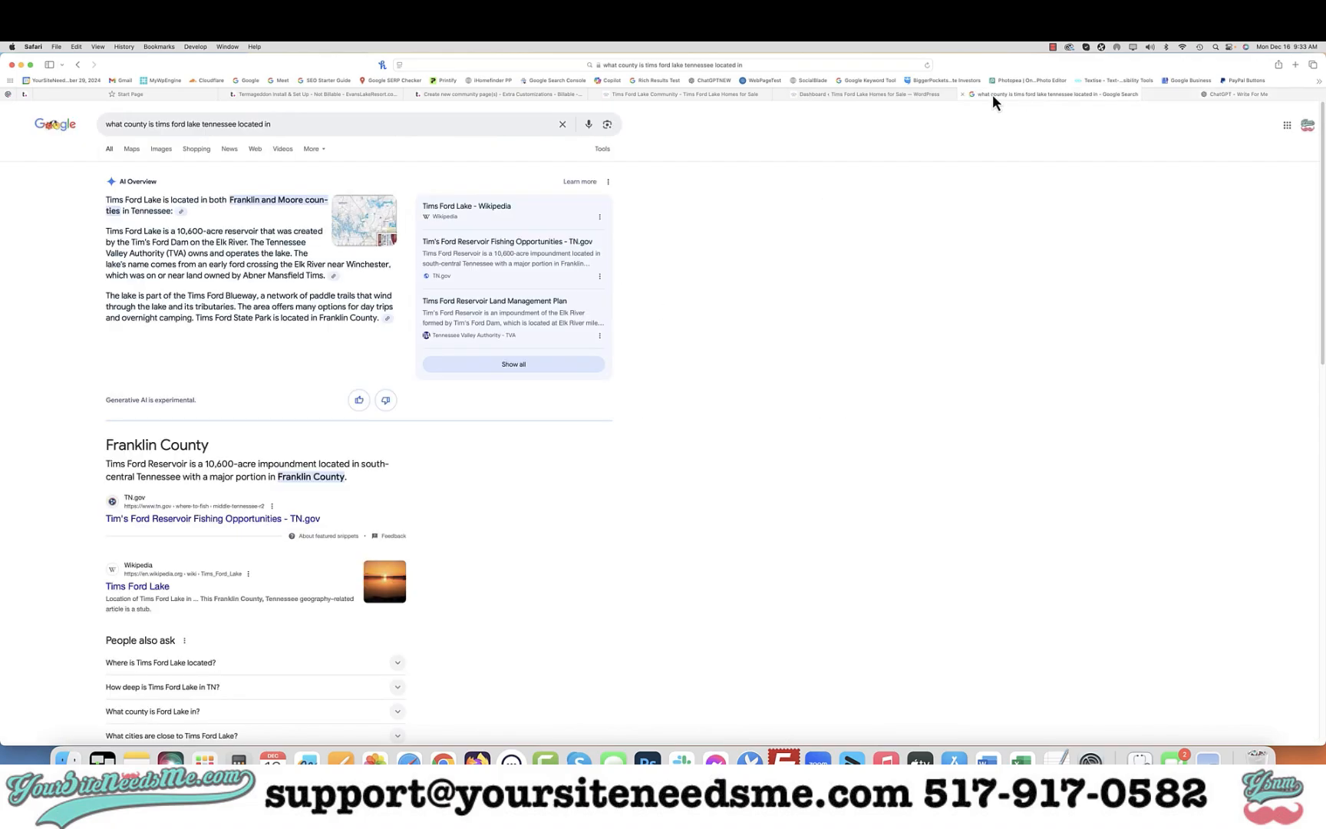
{"action": "triple_click", "coordinate": [357, 124]}
{"action": "key", "text": "super+v"}
{"action": "key", "text": "Return"}
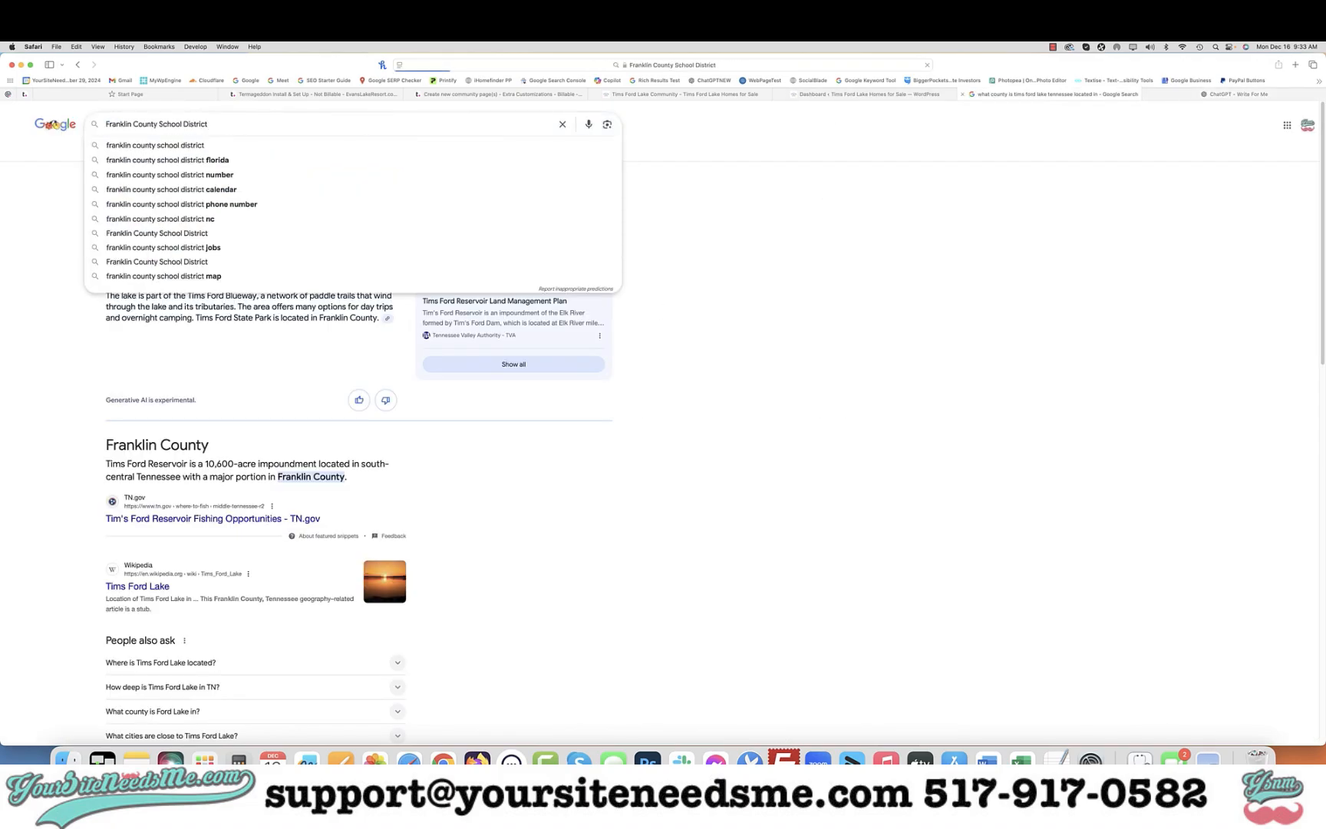
{"action": "left_click", "coordinate": [291, 125]}
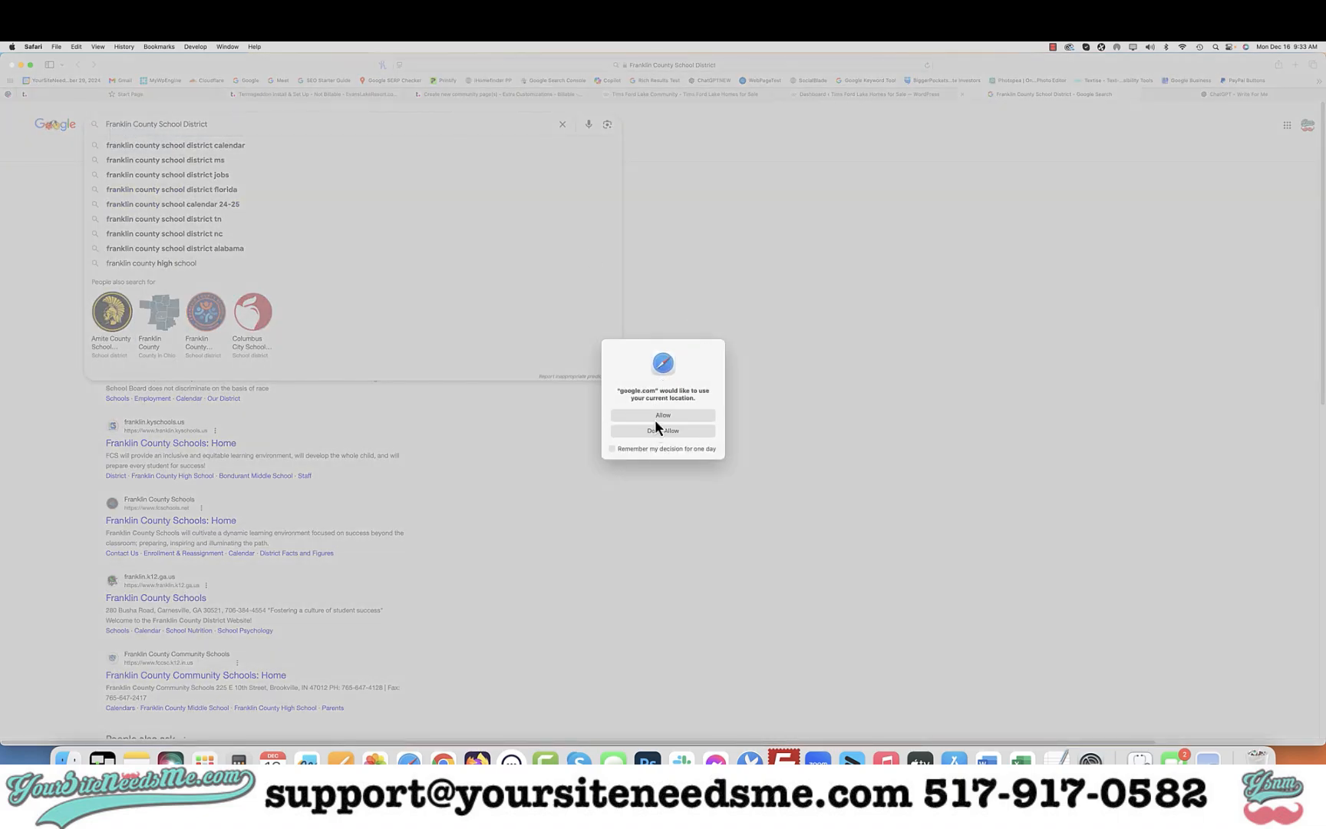
{"action": "left_click", "coordinate": [655, 419]}
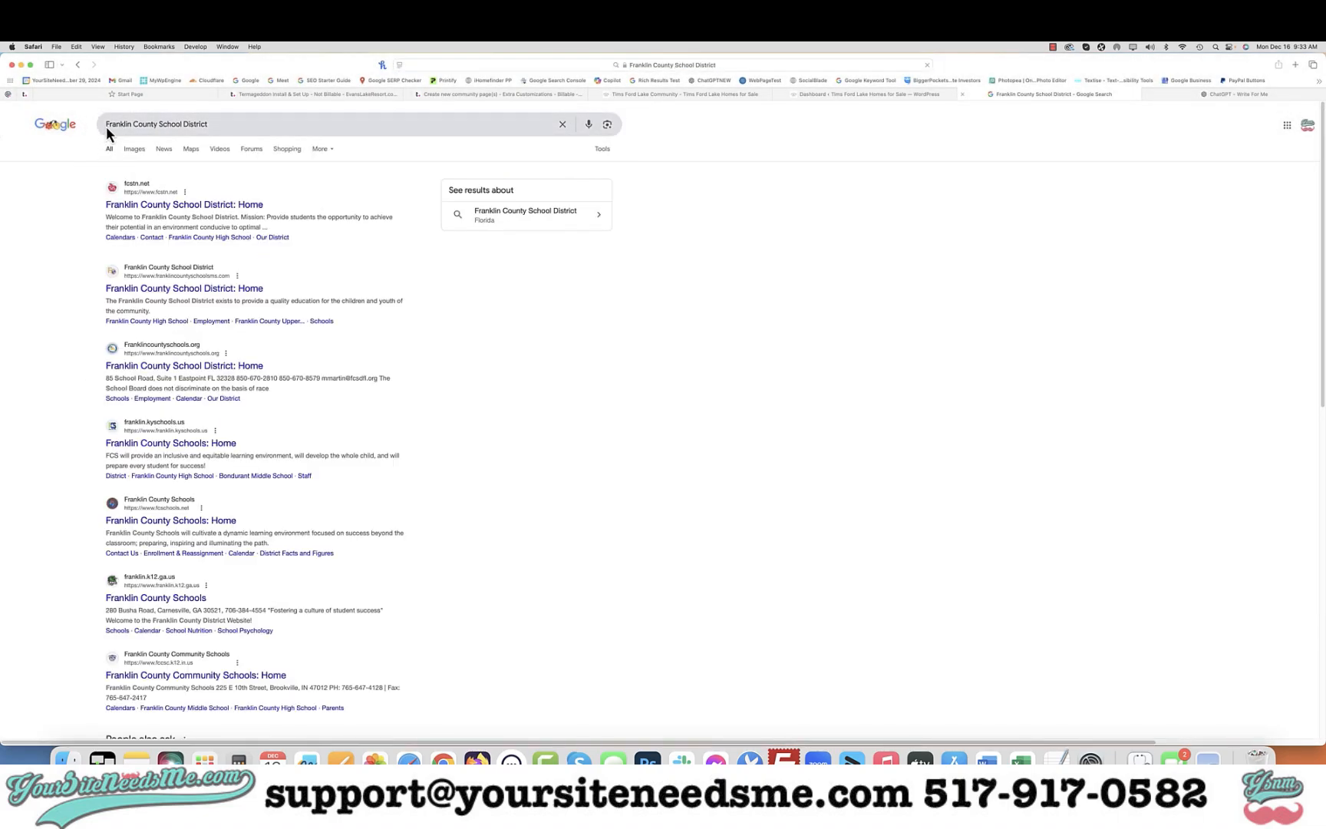
{"action": "left_click", "coordinate": [106, 125]}
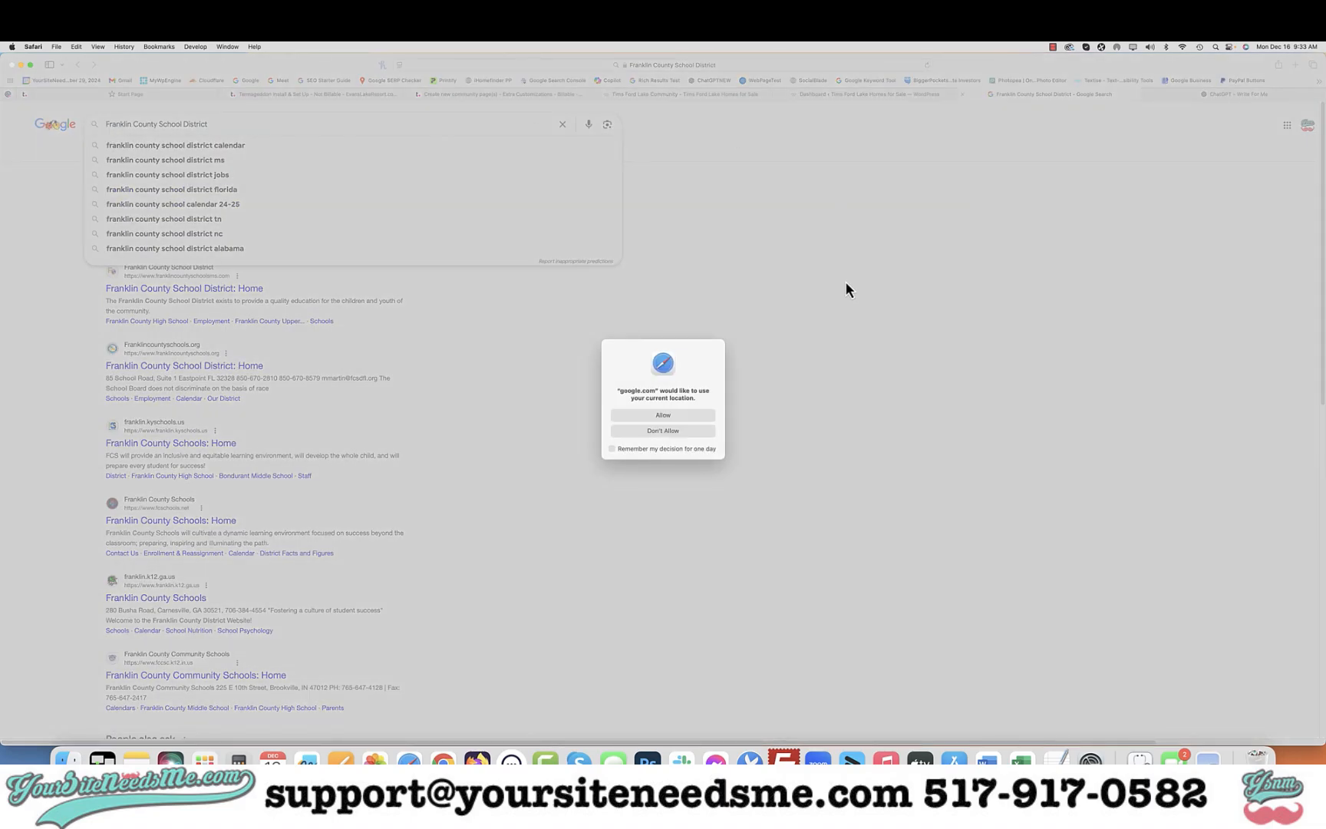
{"action": "left_click", "coordinate": [681, 414]}
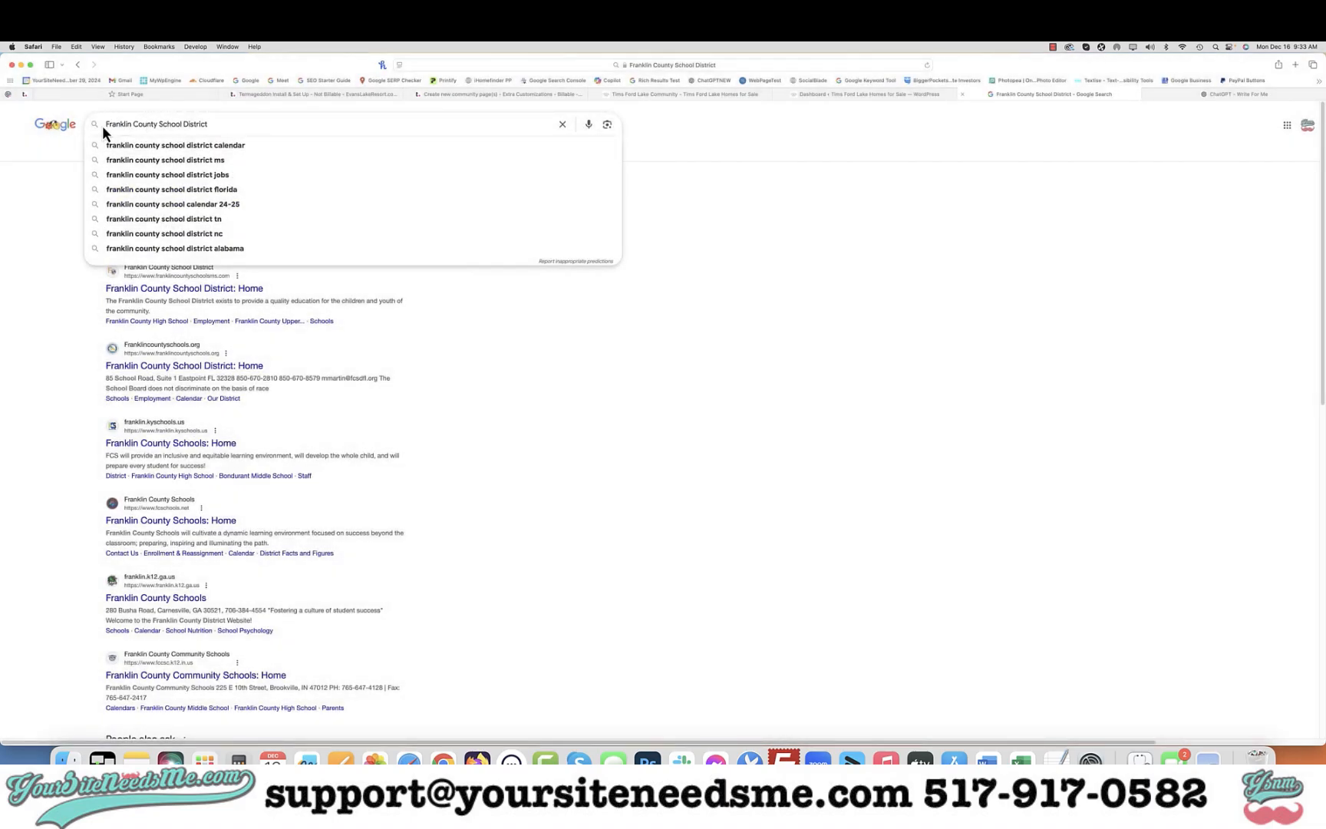
{"action": "type", "text": "tennessee"}
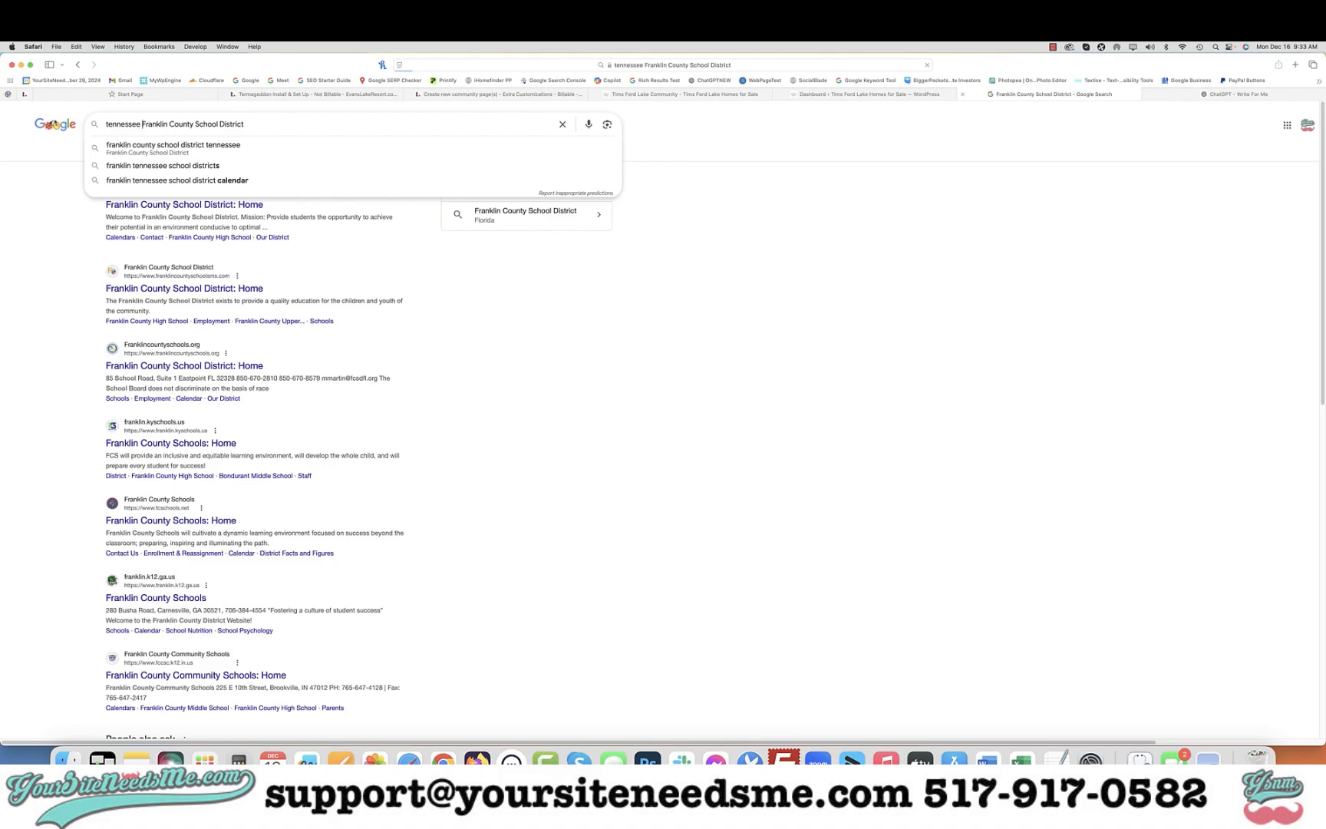
{"action": "key", "text": "Return"}
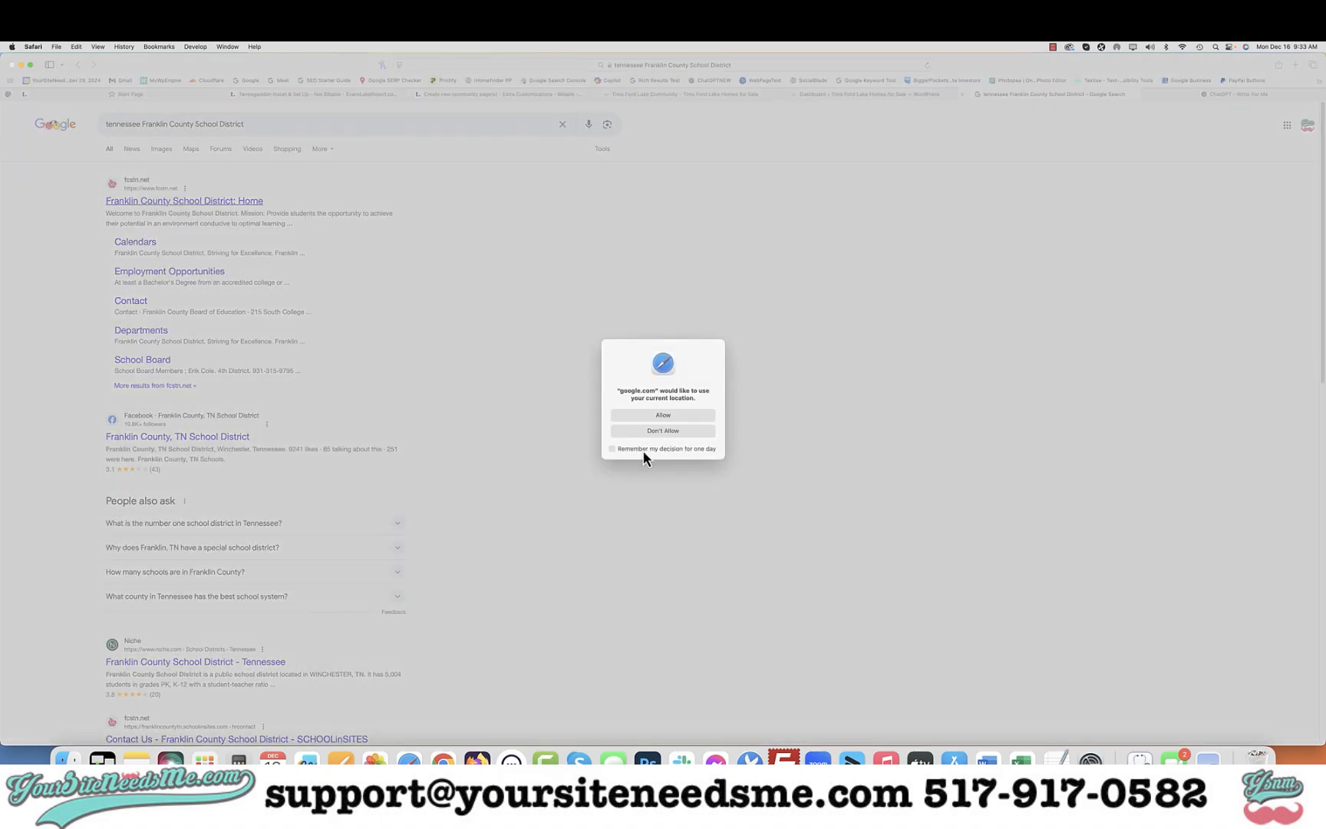
{"action": "left_click", "coordinate": [652, 414]}
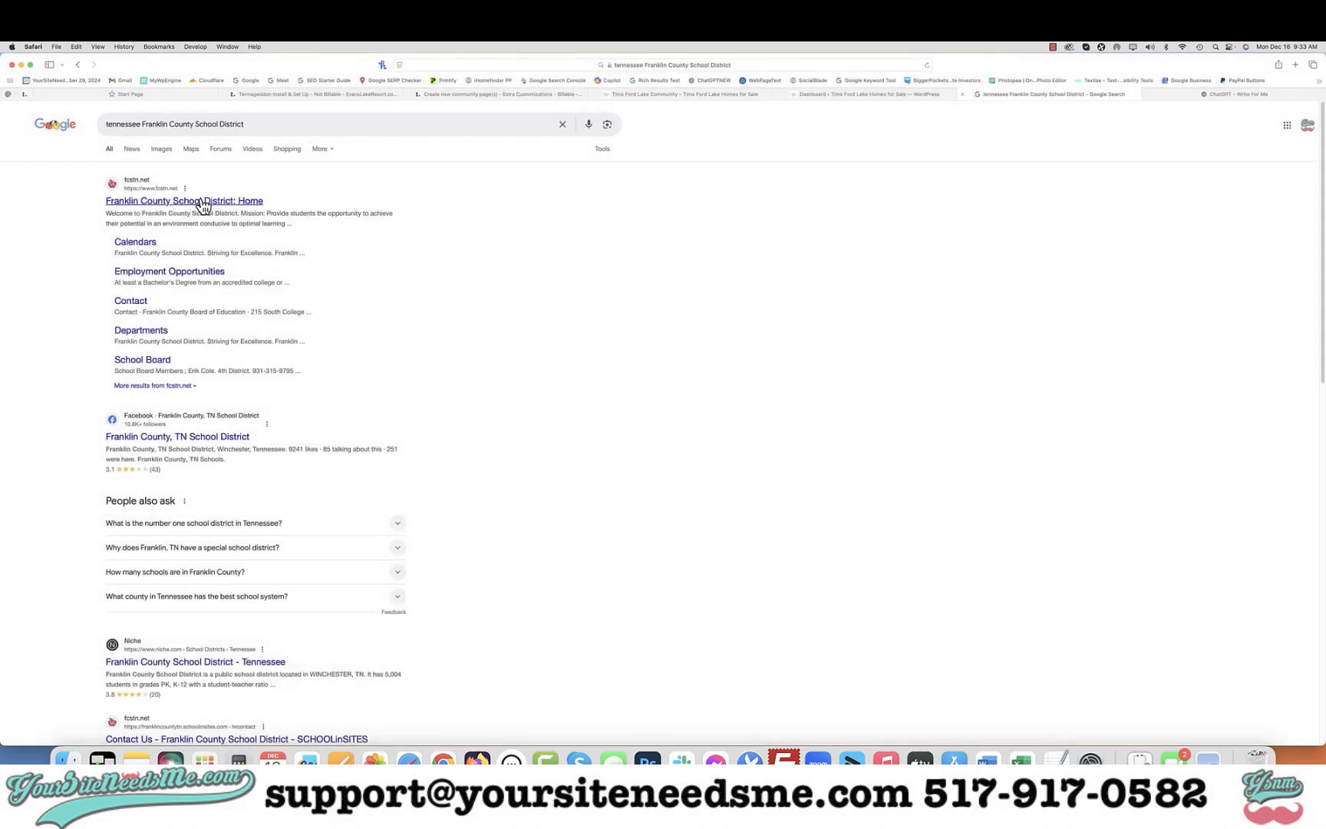
Copy the district name and replace the Quick Facts School District value with Franklin County School District
{"action": "left_click_drag", "start_coordinate": [258, 128], "coordinate": [143, 124]}
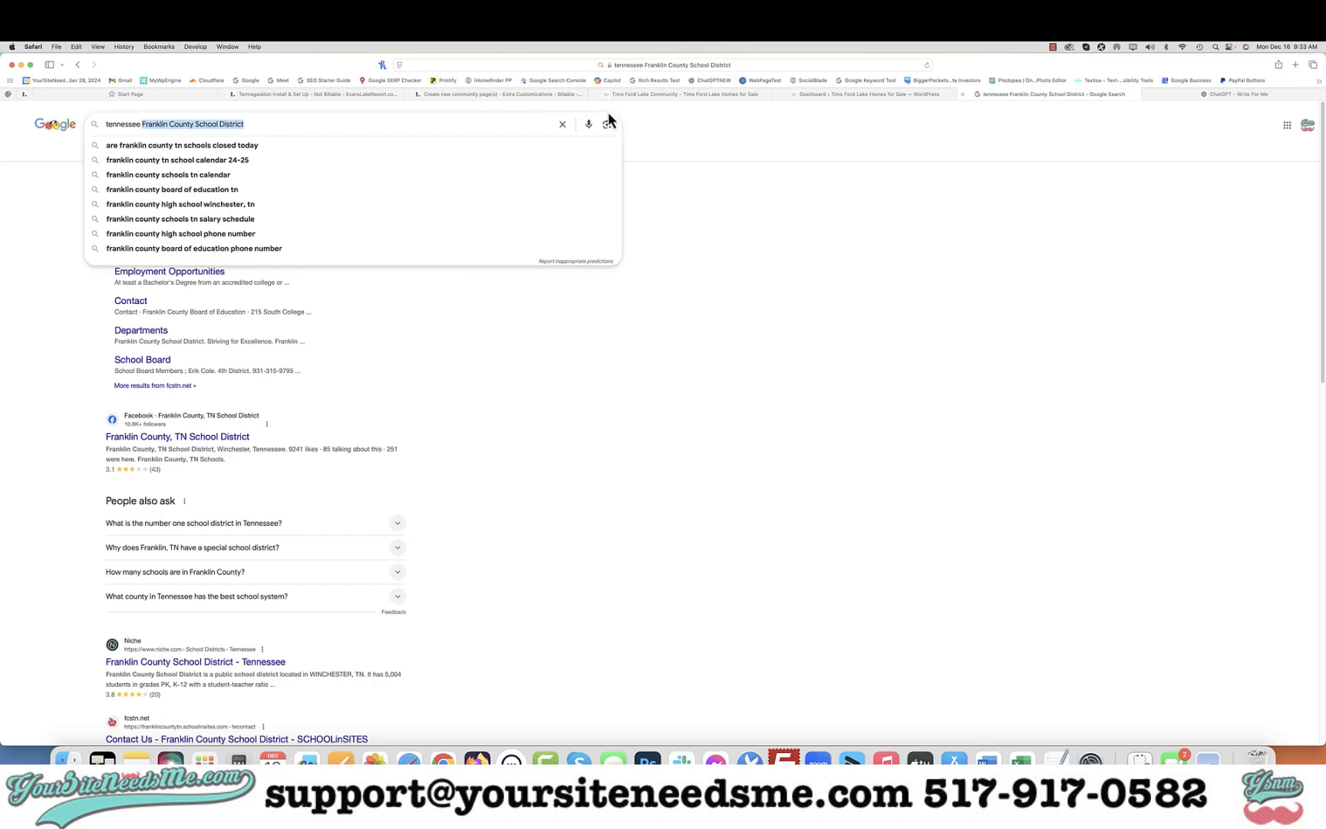
{"action": "left_click", "coordinate": [625, 95]}
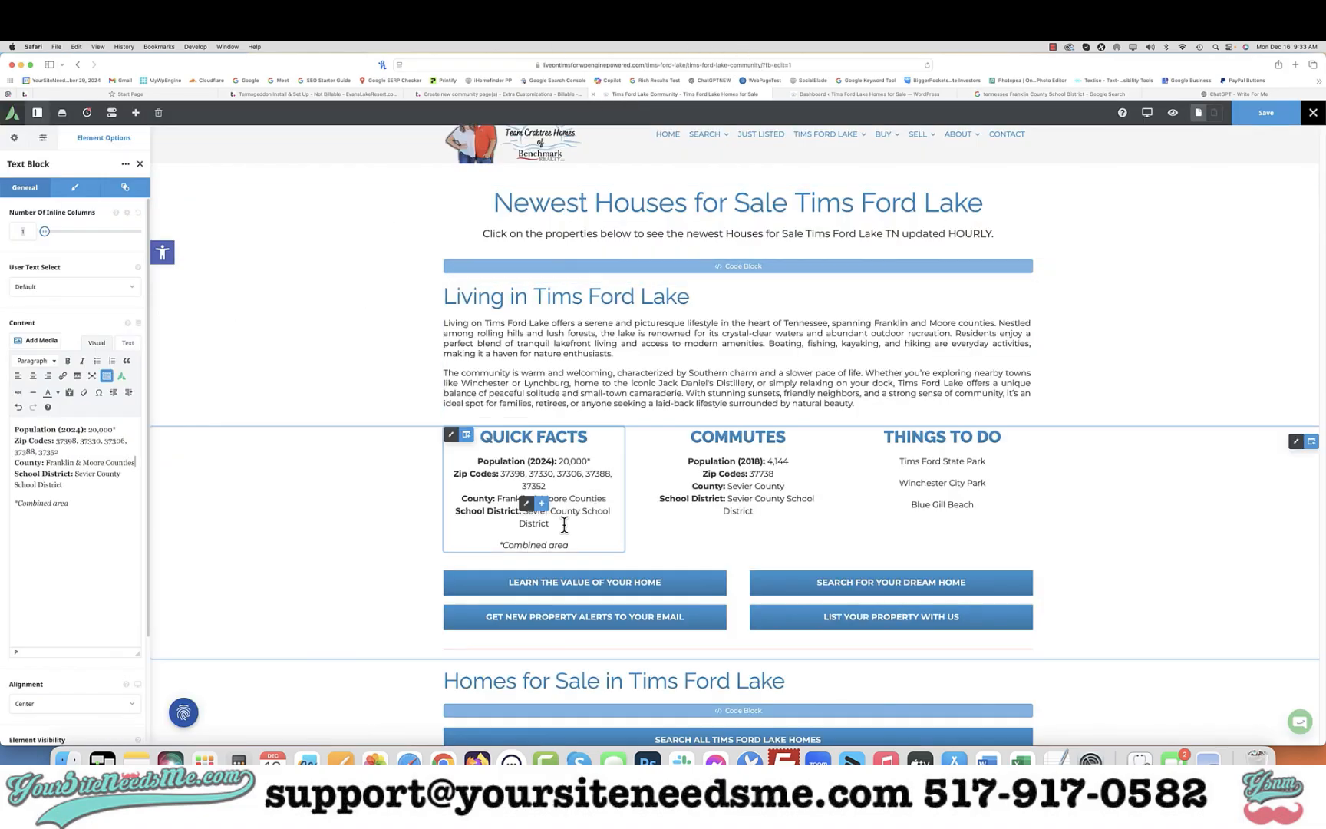
{"action": "left_click_drag", "start_coordinate": [63, 484], "coordinate": [75, 475]}
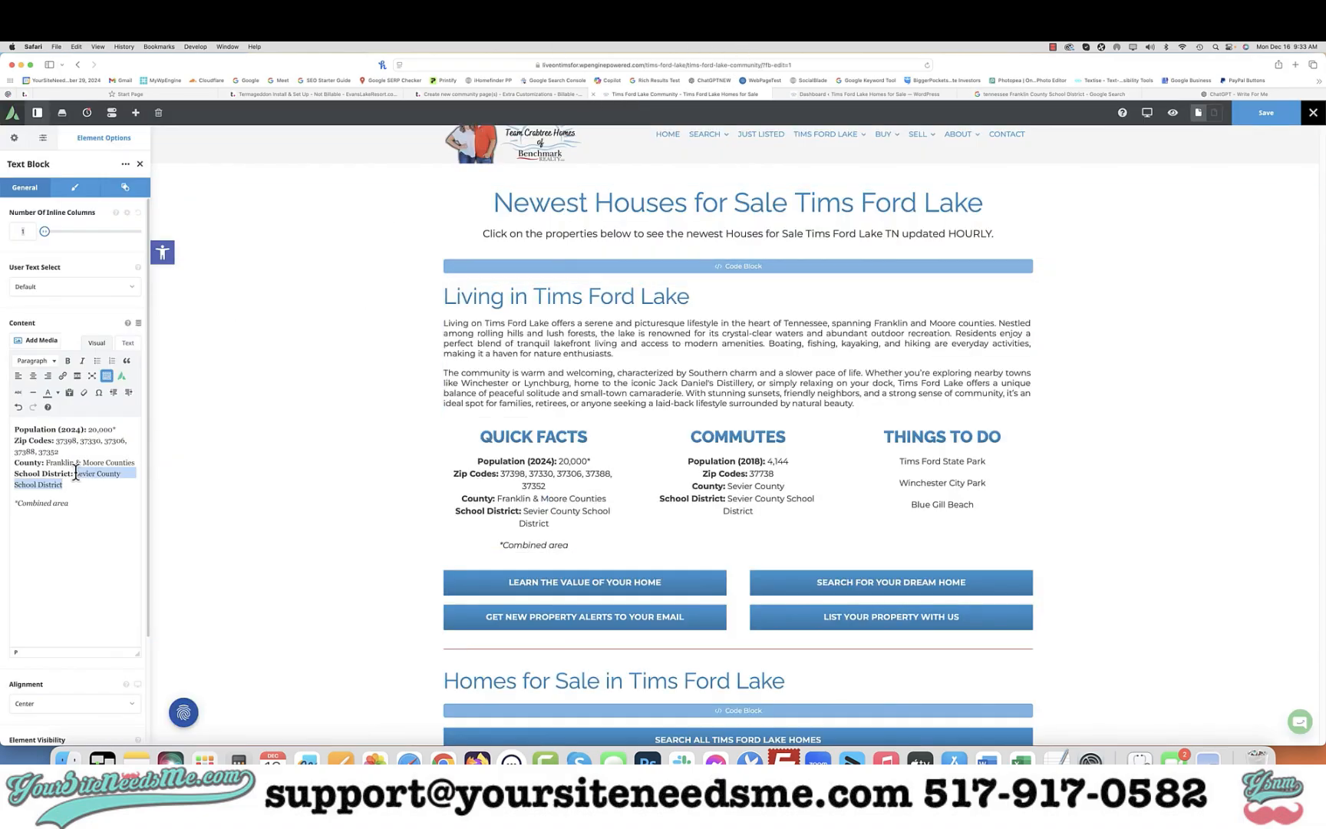
{"action": "type", "text": "Franklin County School District,"}
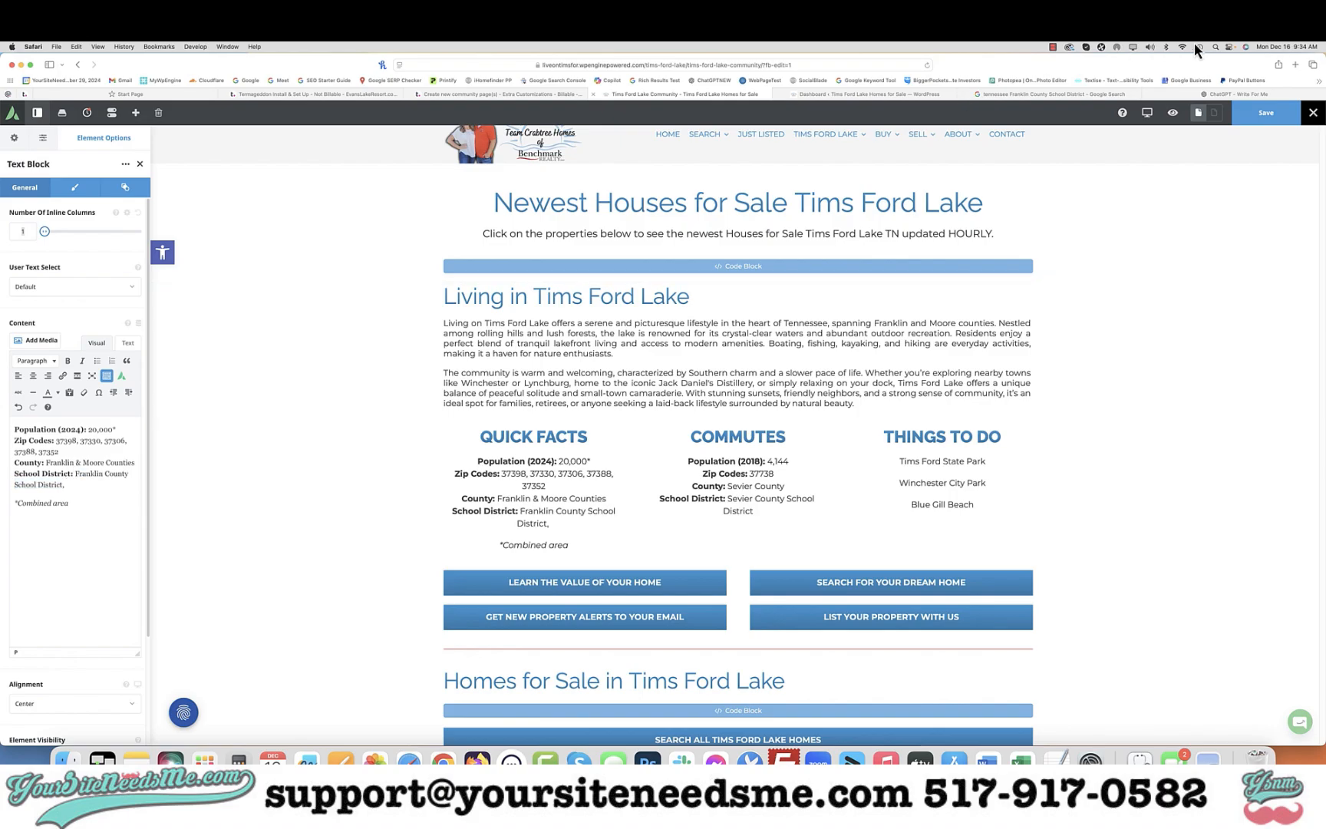
Copy "Moore County School District" from the ChatGPT answer and return to the page editor
{"action": "left_click", "coordinate": [1228, 94]}
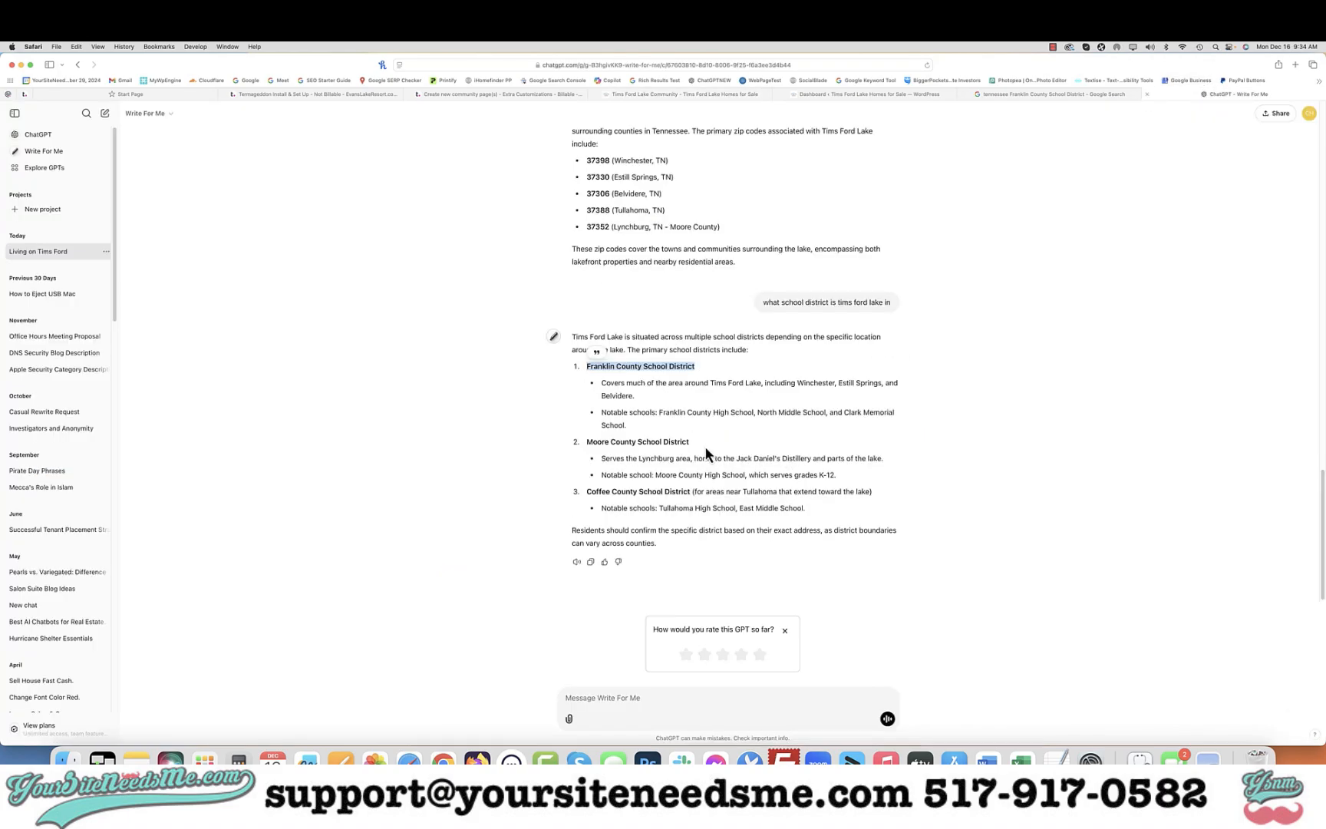
{"action": "left_click_drag", "start_coordinate": [704, 440], "coordinate": [586, 440]}
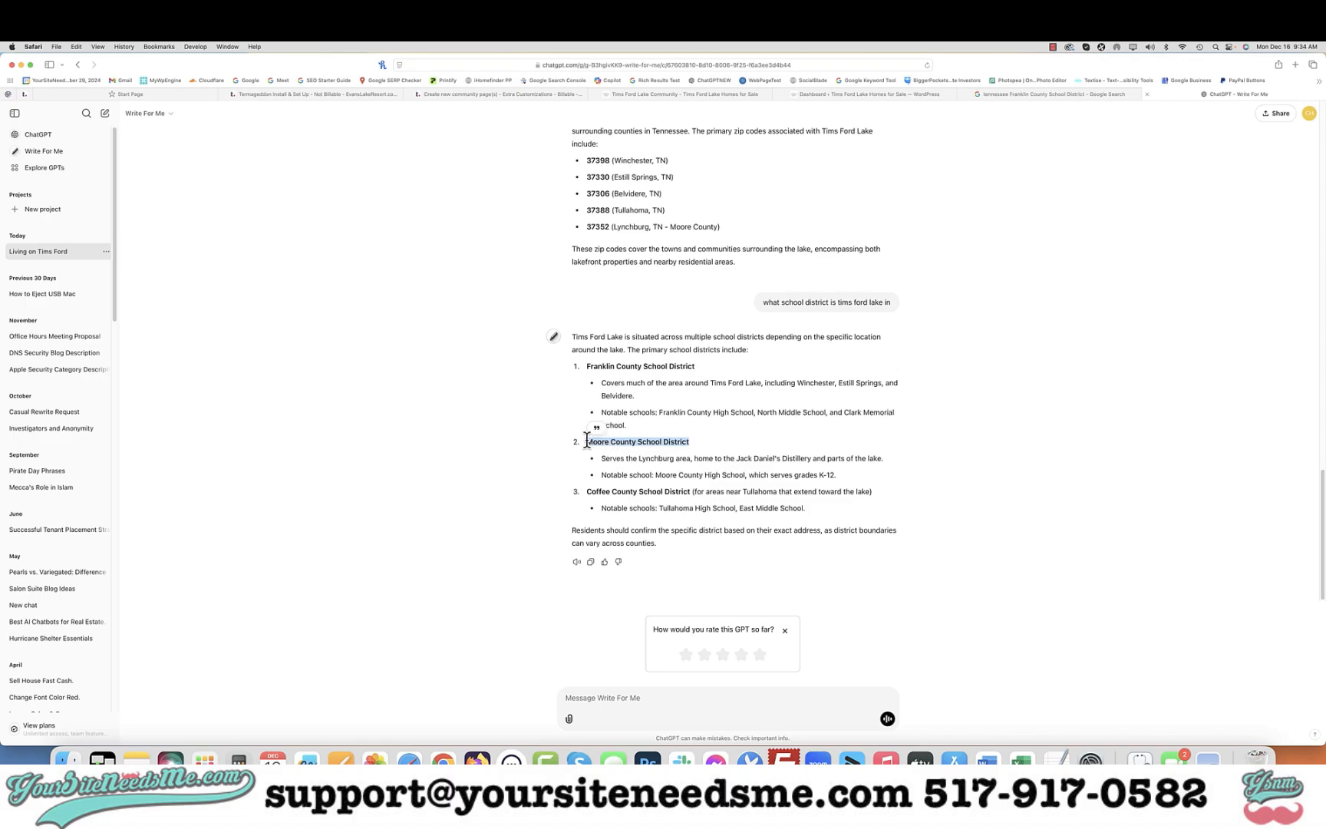
{"action": "left_click", "coordinate": [660, 92]}
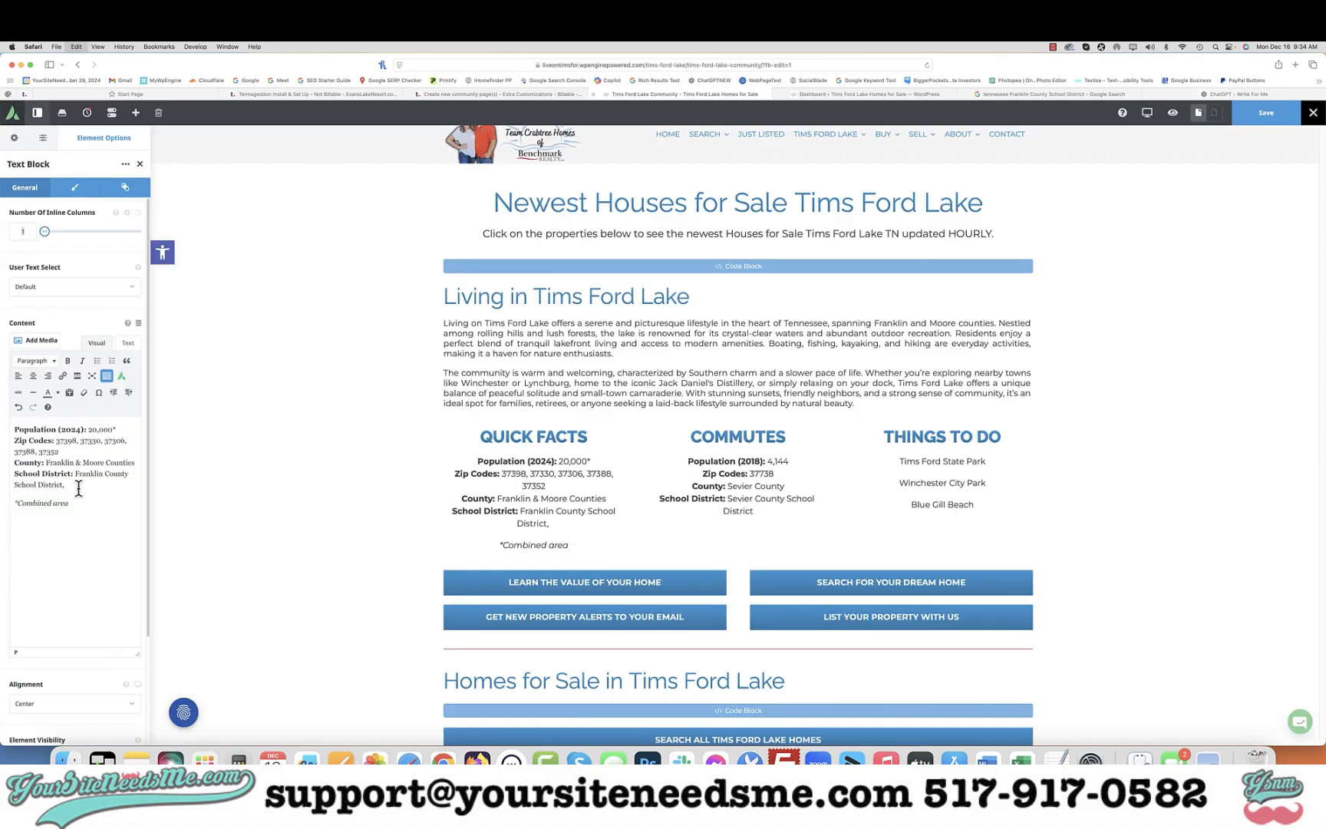
Copy "Coffee County School District" from the ChatGPT answer, append it to the School District list, and remove its bold
{"action": "left_click", "coordinate": [1174, 94]}
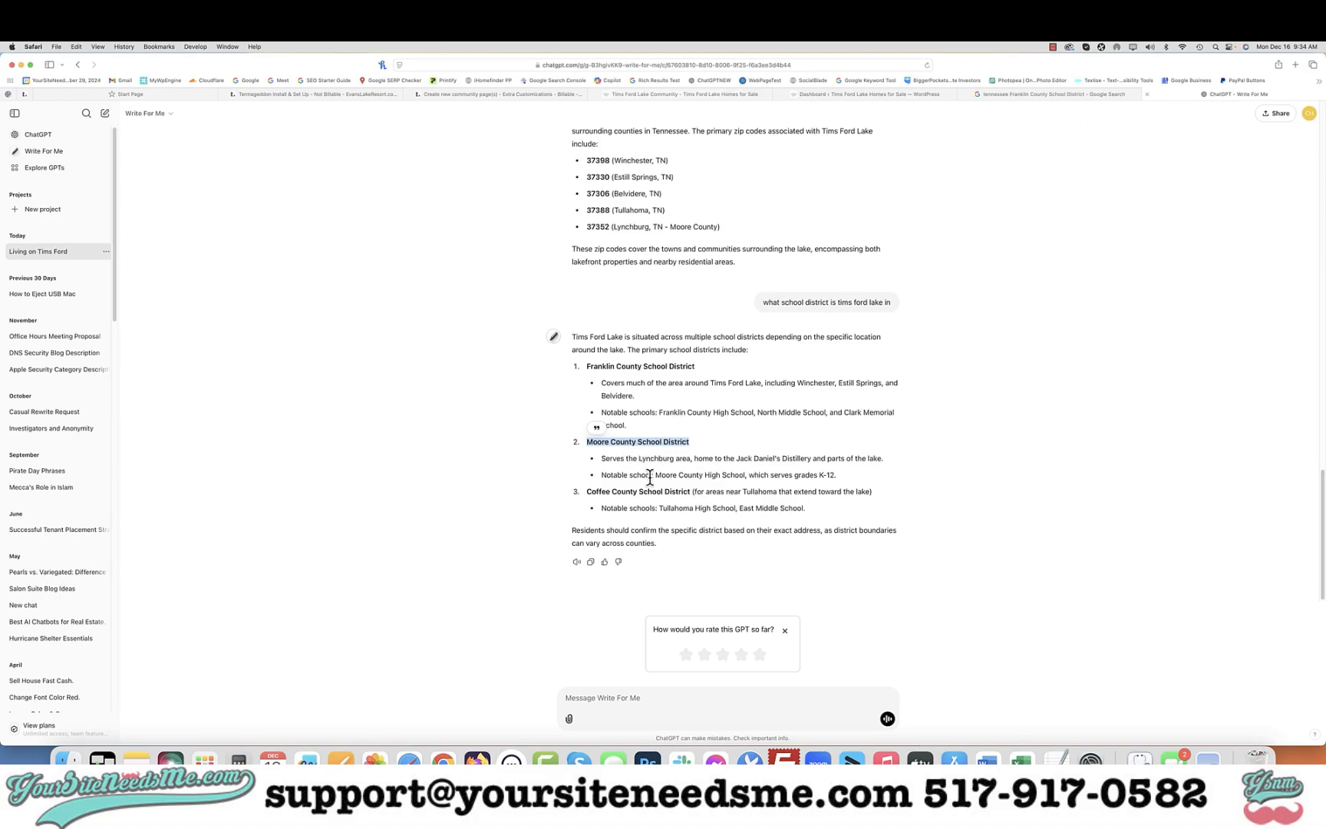
{"action": "left_click_drag", "start_coordinate": [693, 492], "coordinate": [585, 492]}
{"action": "key", "text": "super+c"}
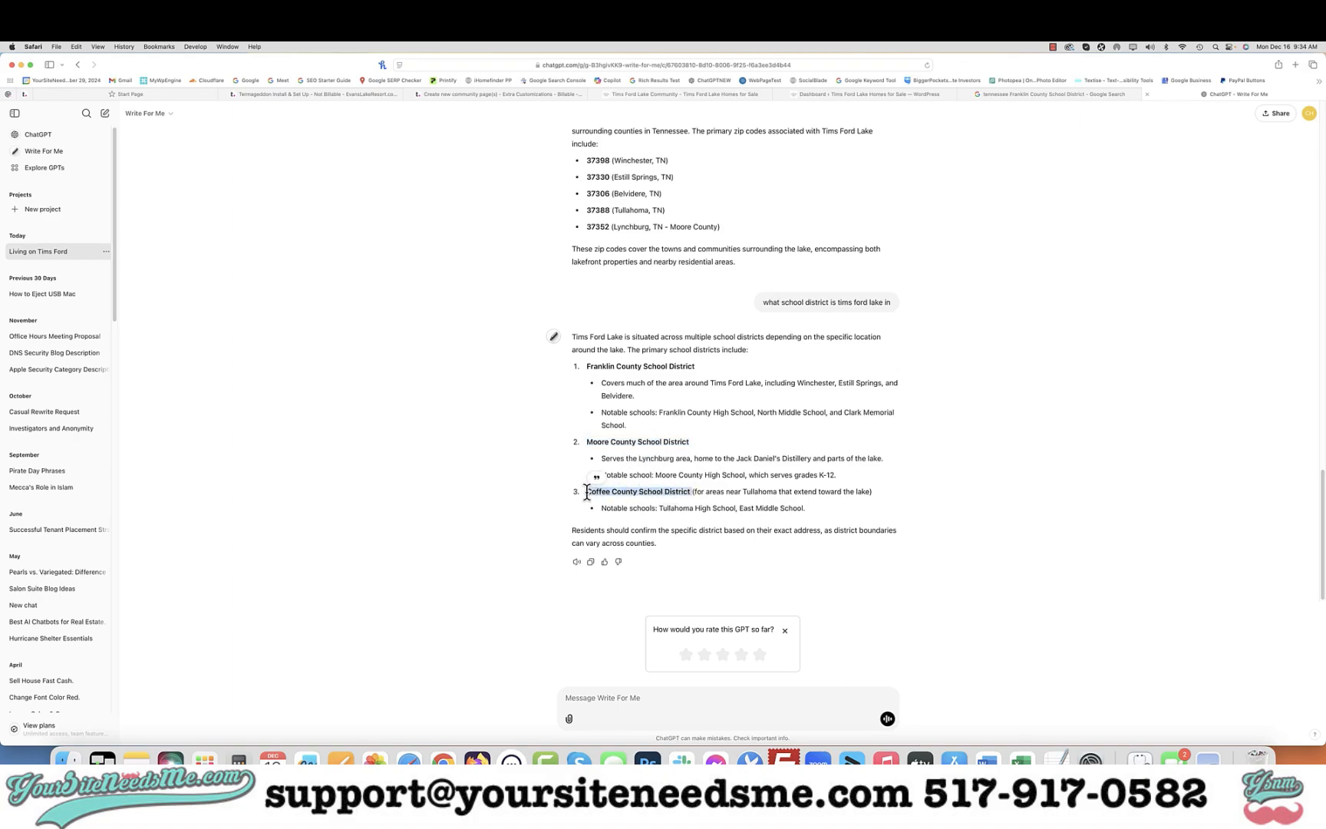
{"action": "left_click", "coordinate": [674, 97]}
{"action": "type", "text": ", Moore County School District,"}
{"action": "key", "text": "super+v"}
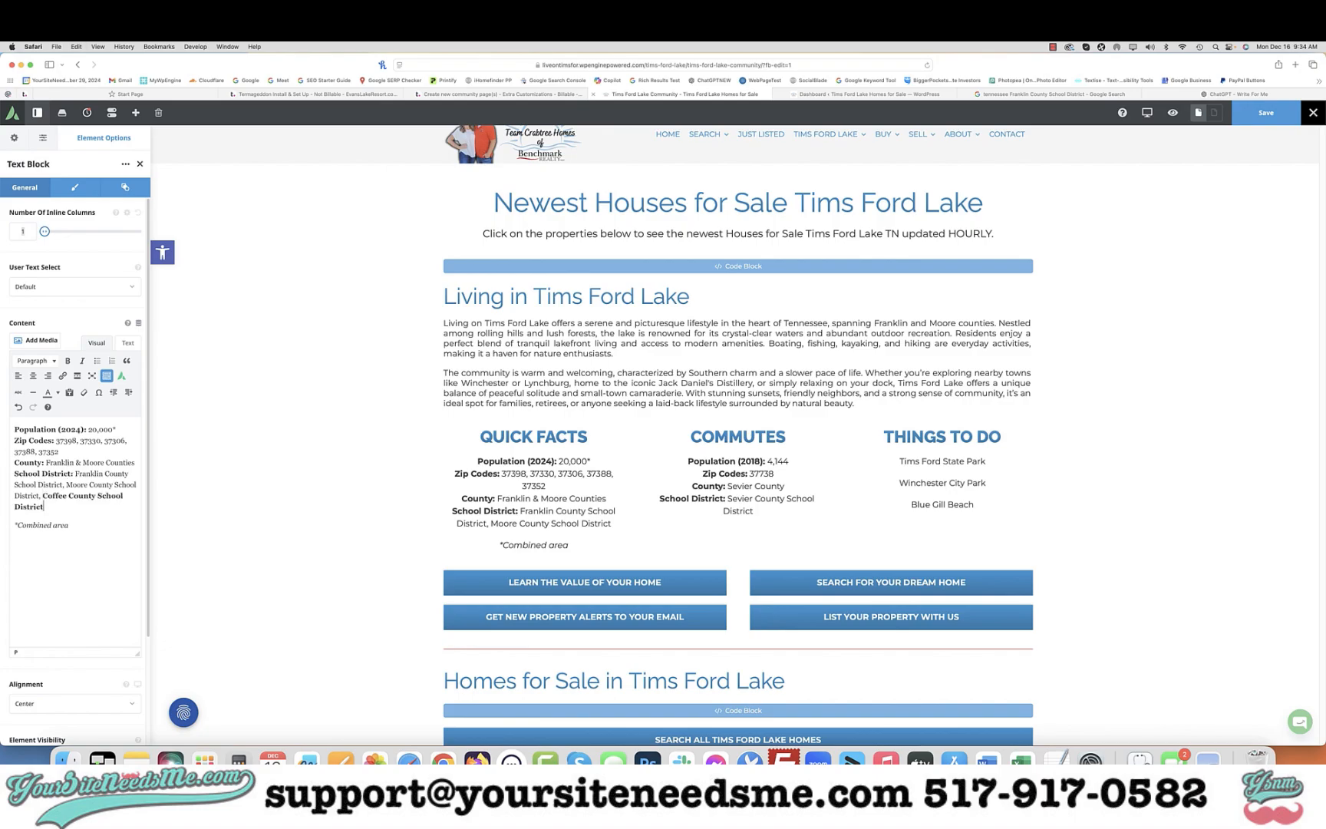
{"action": "key", "text": "shift+Up"}
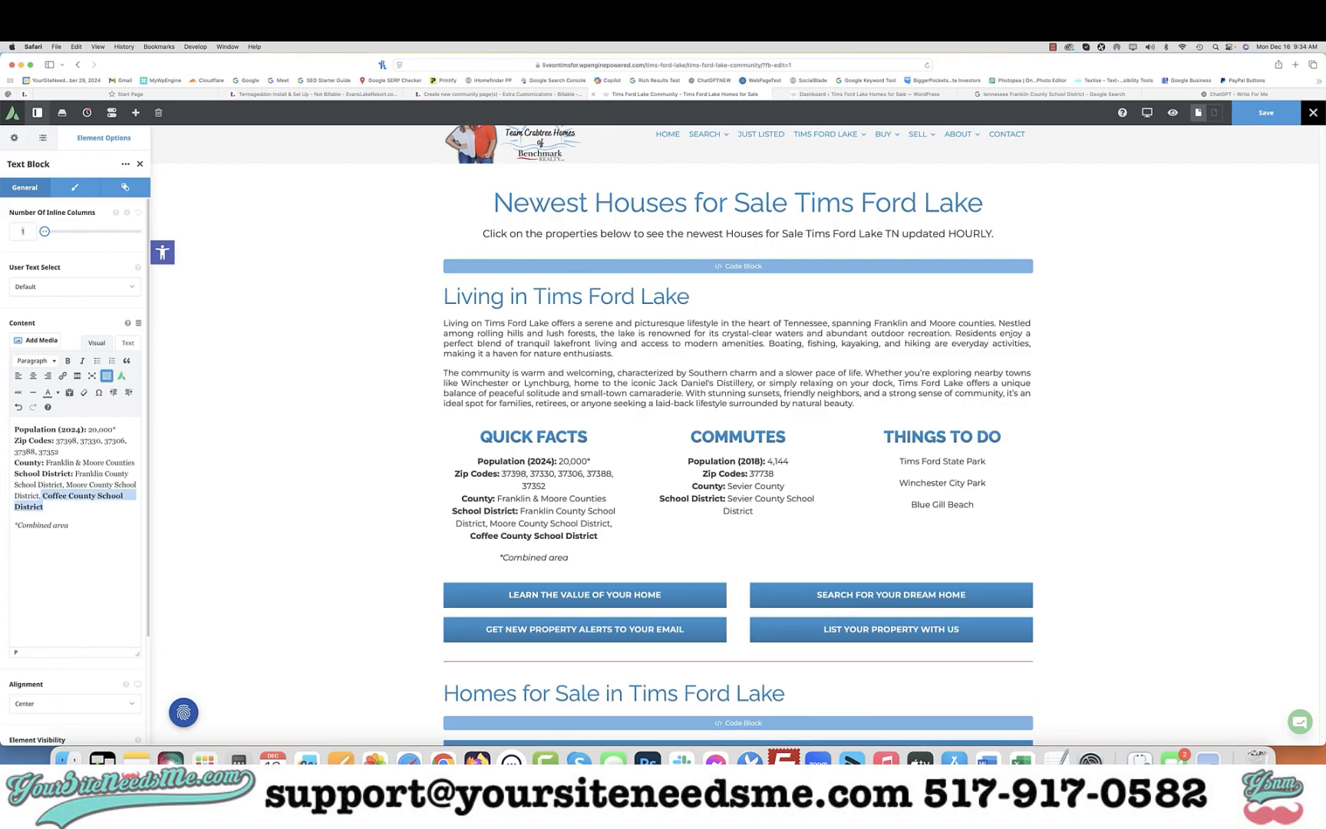
{"action": "key", "text": "super+b"}
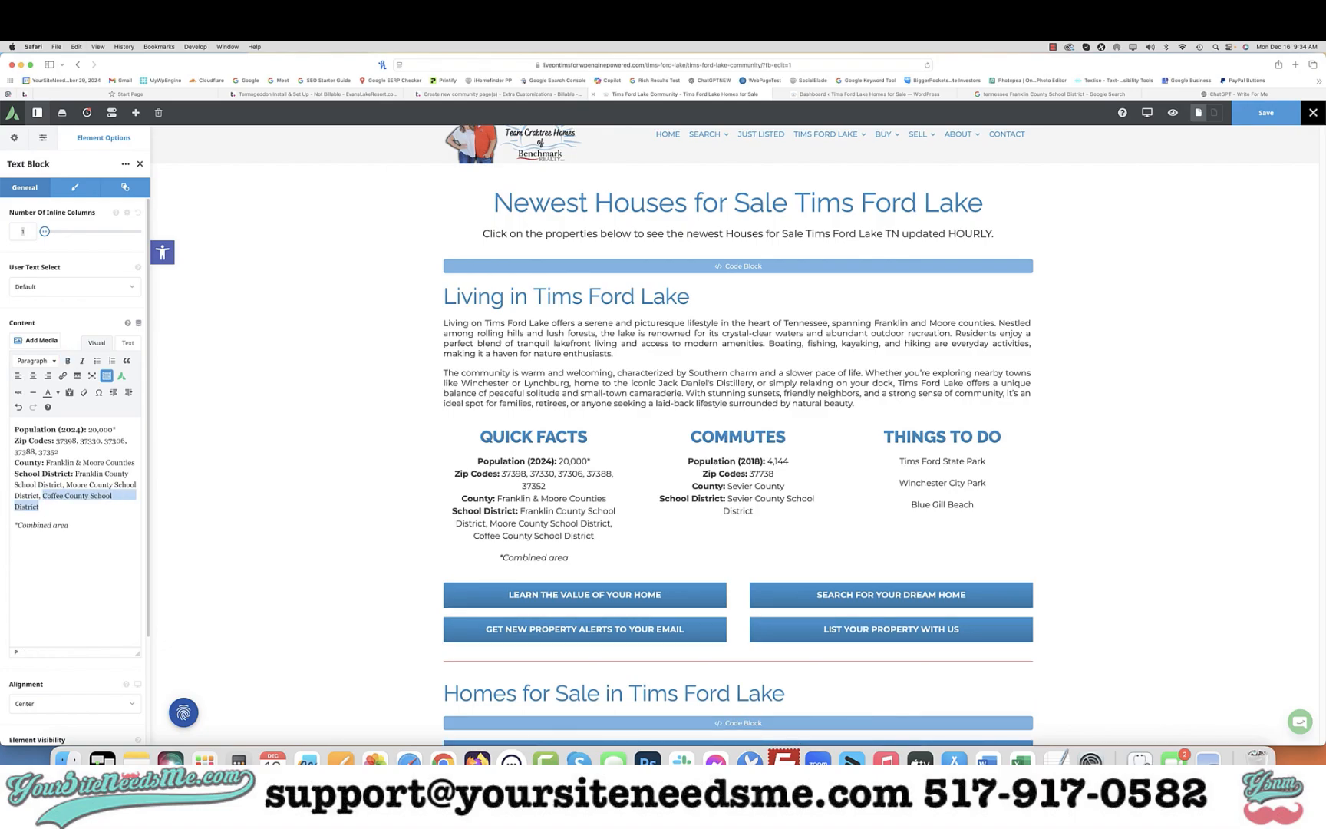
{"action": "key", "text": "Down"}
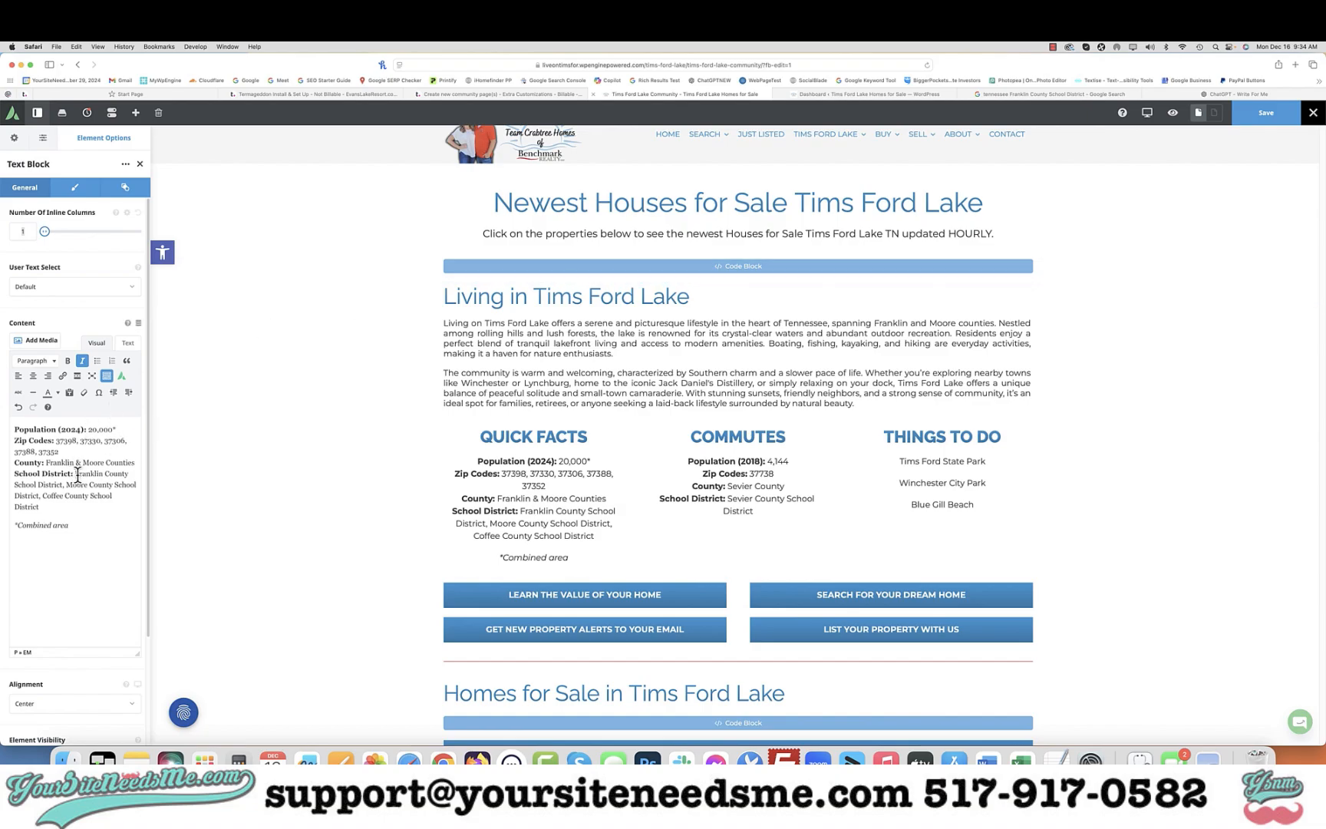
Select the Franklin County School District text for linking and open that district's homepage from the Google results in a new tab
{"action": "left_click", "coordinate": [77, 475]}
{"action": "left_click_drag", "start_coordinate": [75, 474], "coordinate": [69, 485]}
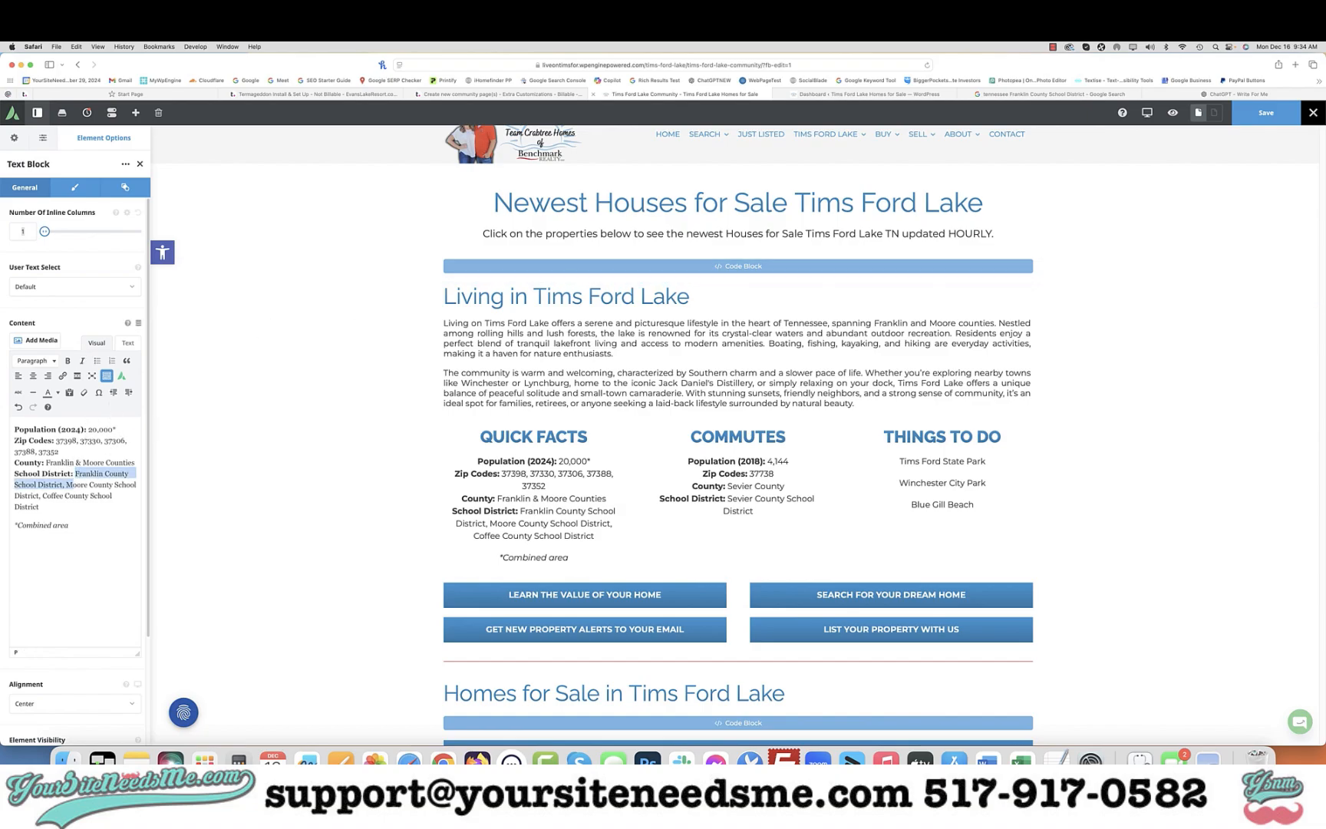
{"action": "left_click", "coordinate": [62, 375]}
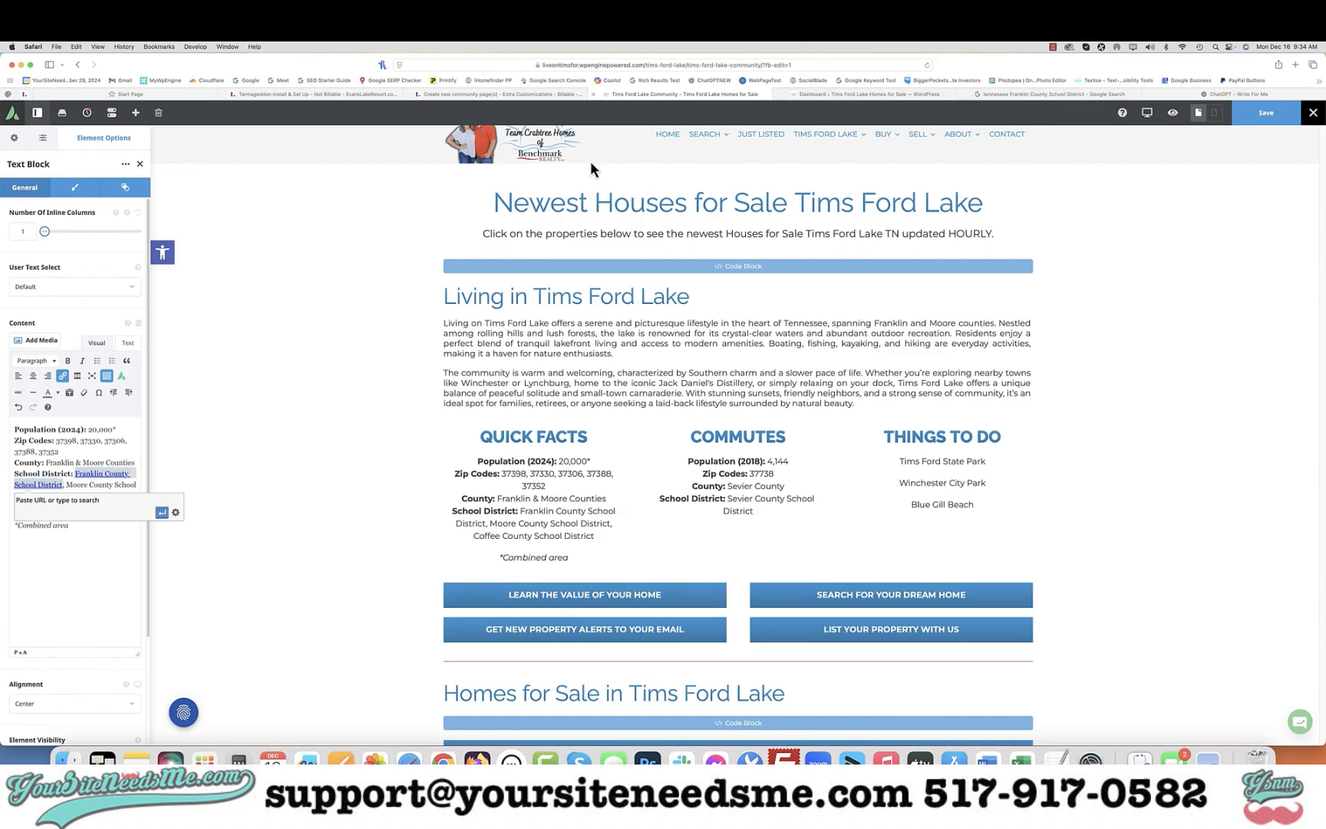
{"action": "left_click", "coordinate": [1103, 94]}
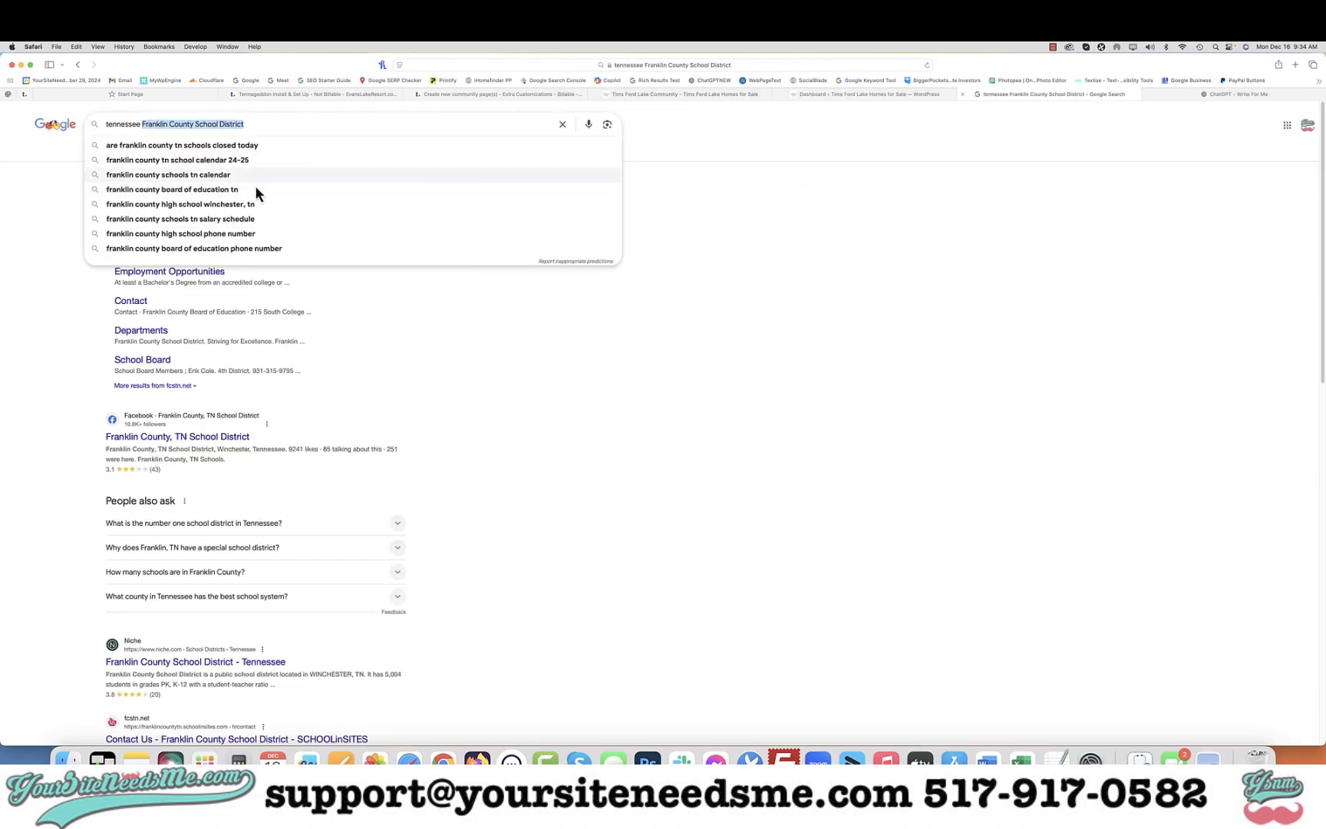
{"action": "left_click", "coordinate": [415, 319]}
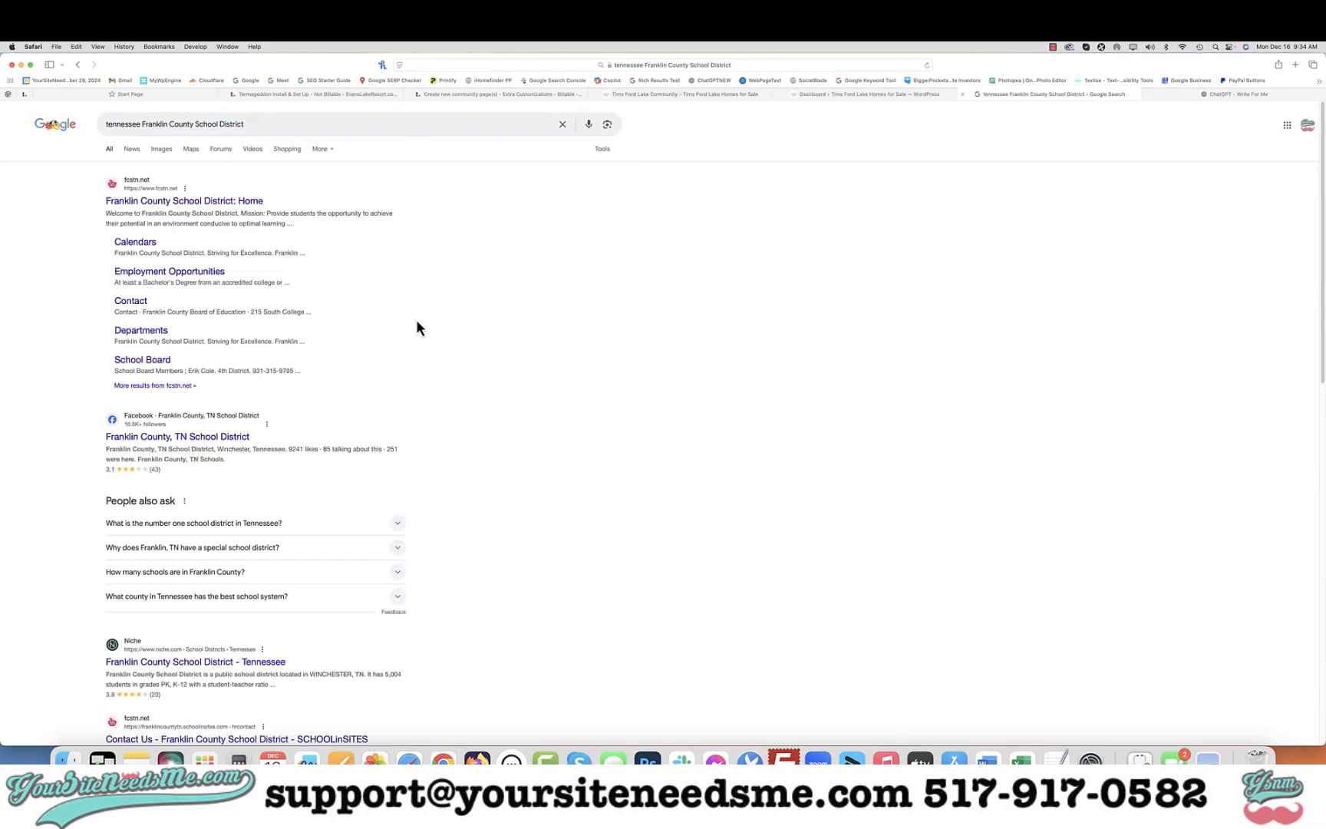
{"action": "right_click", "coordinate": [203, 200]}
{"action": "left_click", "coordinate": [248, 204]}
{"action": "left_click", "coordinate": [1117, 95]}
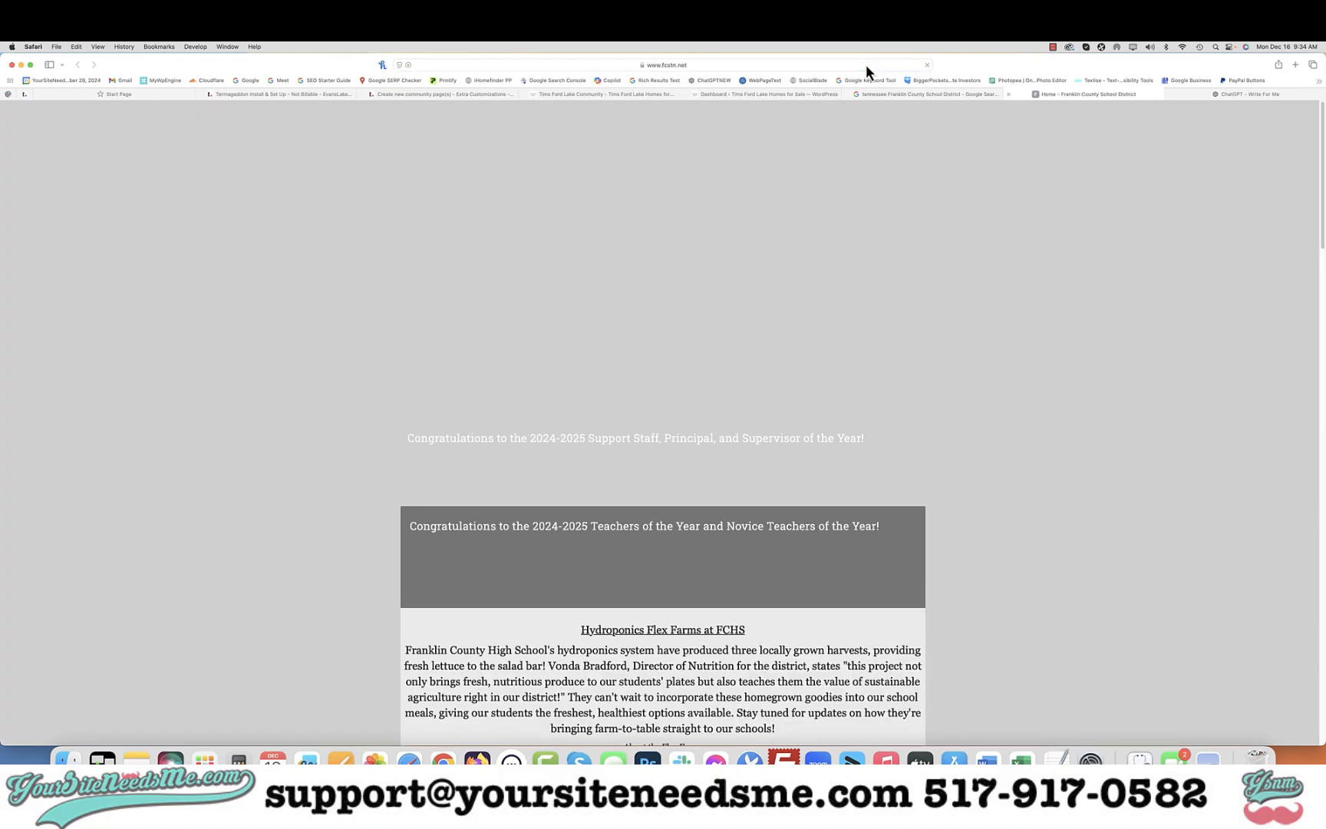
{"action": "left_click", "coordinate": [866, 66]}
{"action": "key", "text": "super+c"}
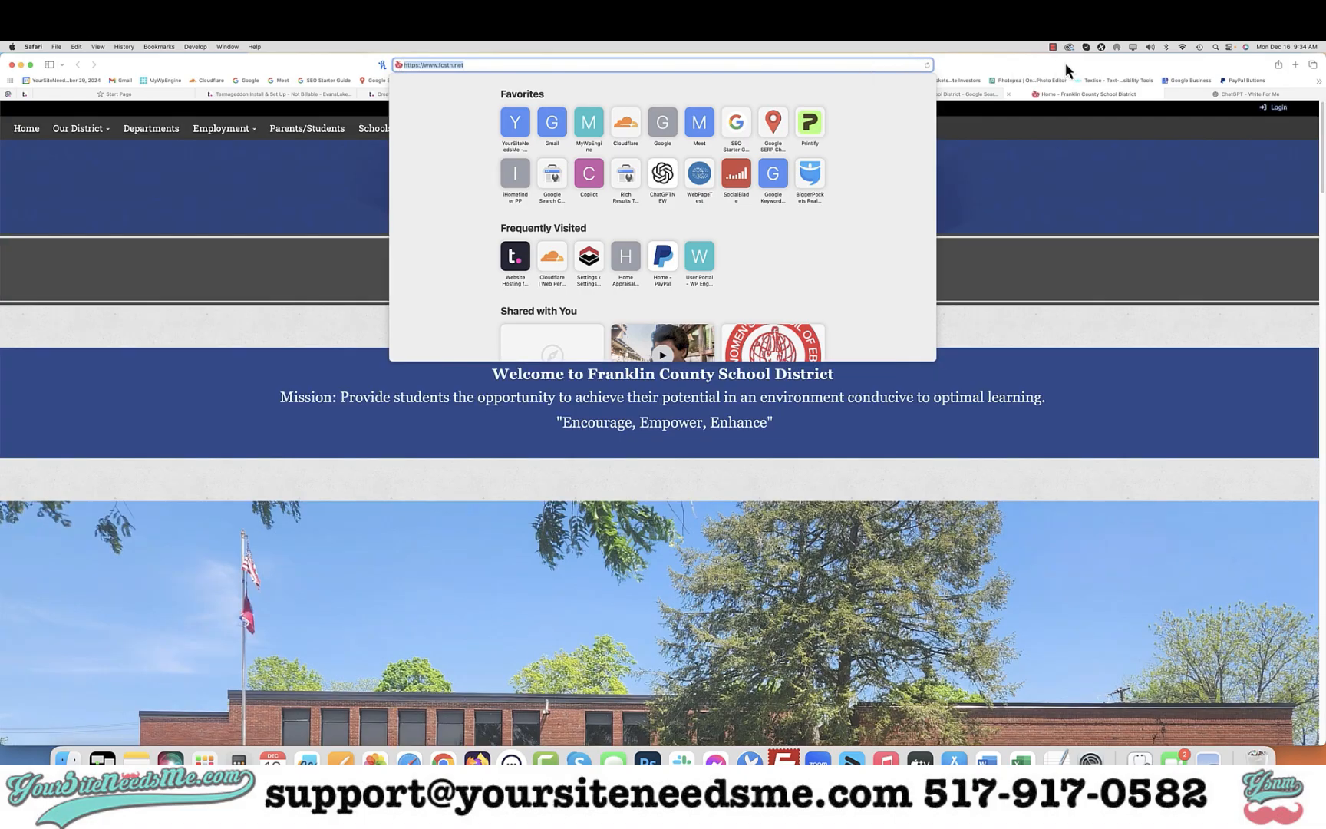
{"action": "left_click", "coordinate": [1062, 64]}
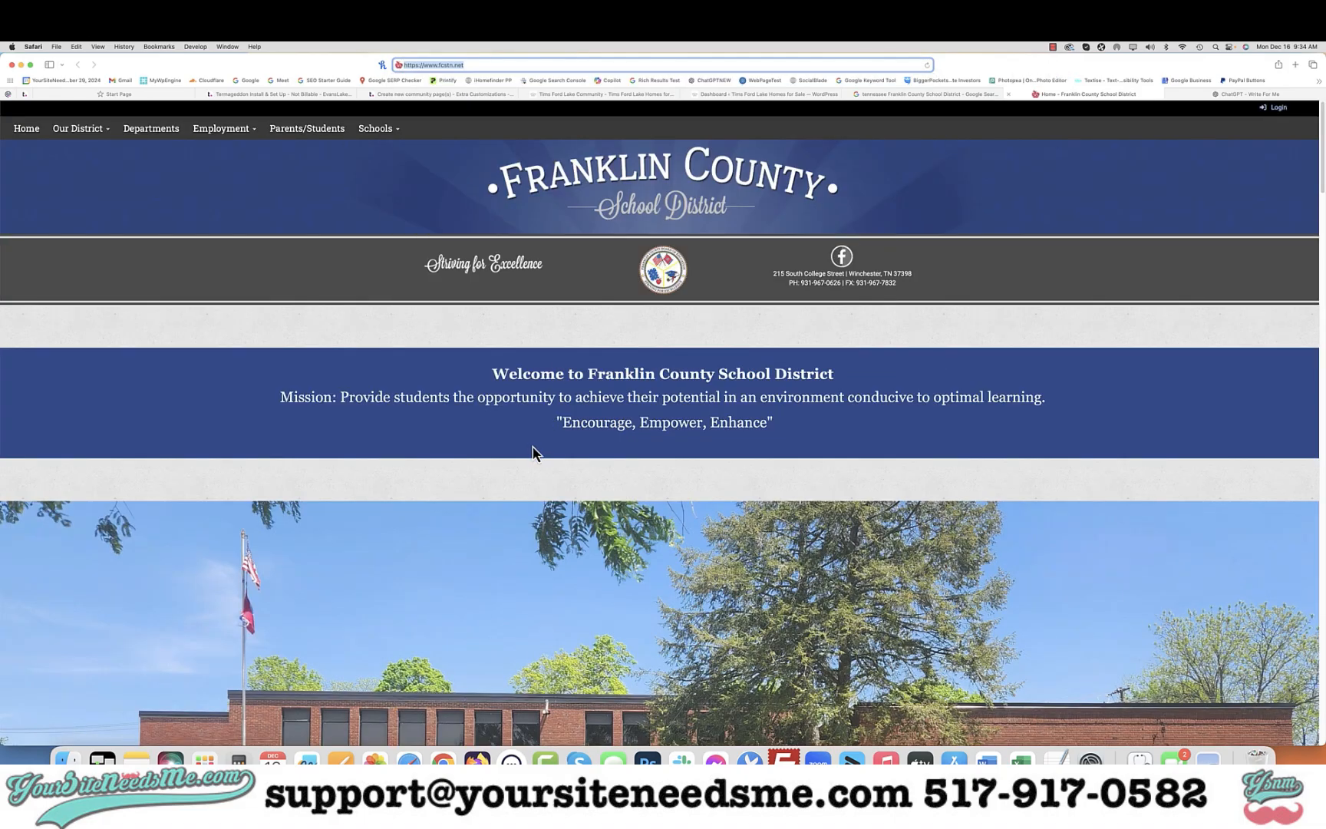
{"action": "left_click", "coordinate": [649, 95]}
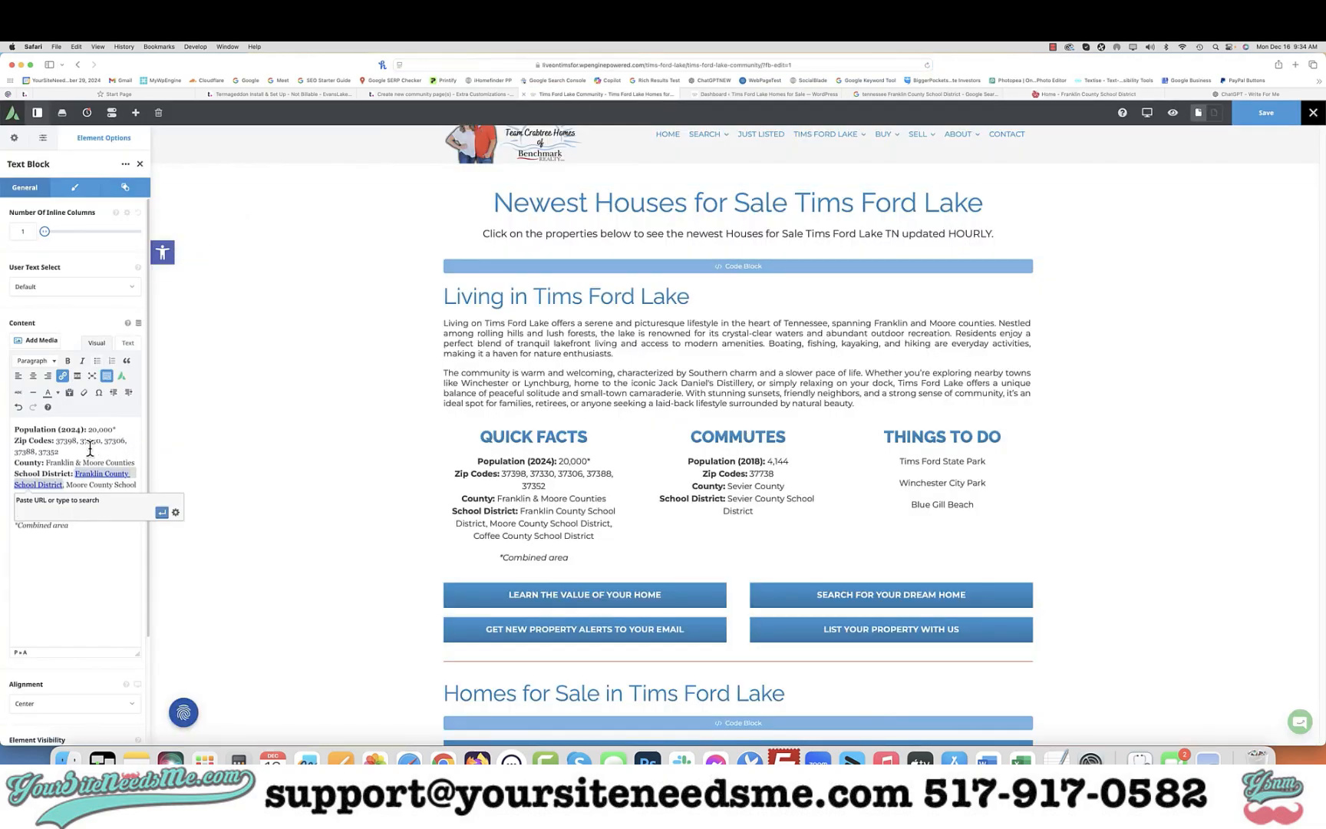
{"action": "key", "text": "super+v"}
{"action": "left_click", "coordinate": [178, 515]}
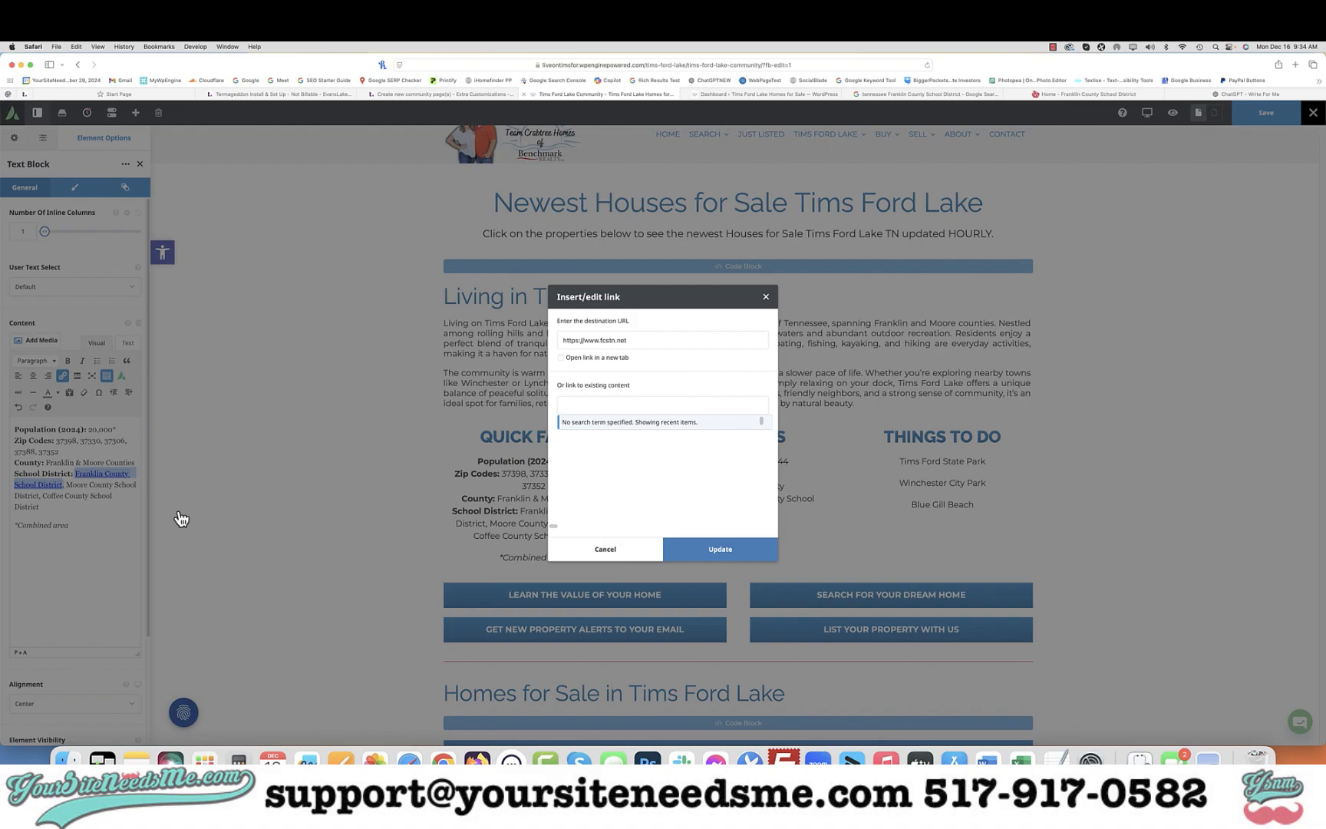
{"action": "left_click", "coordinate": [589, 359]}
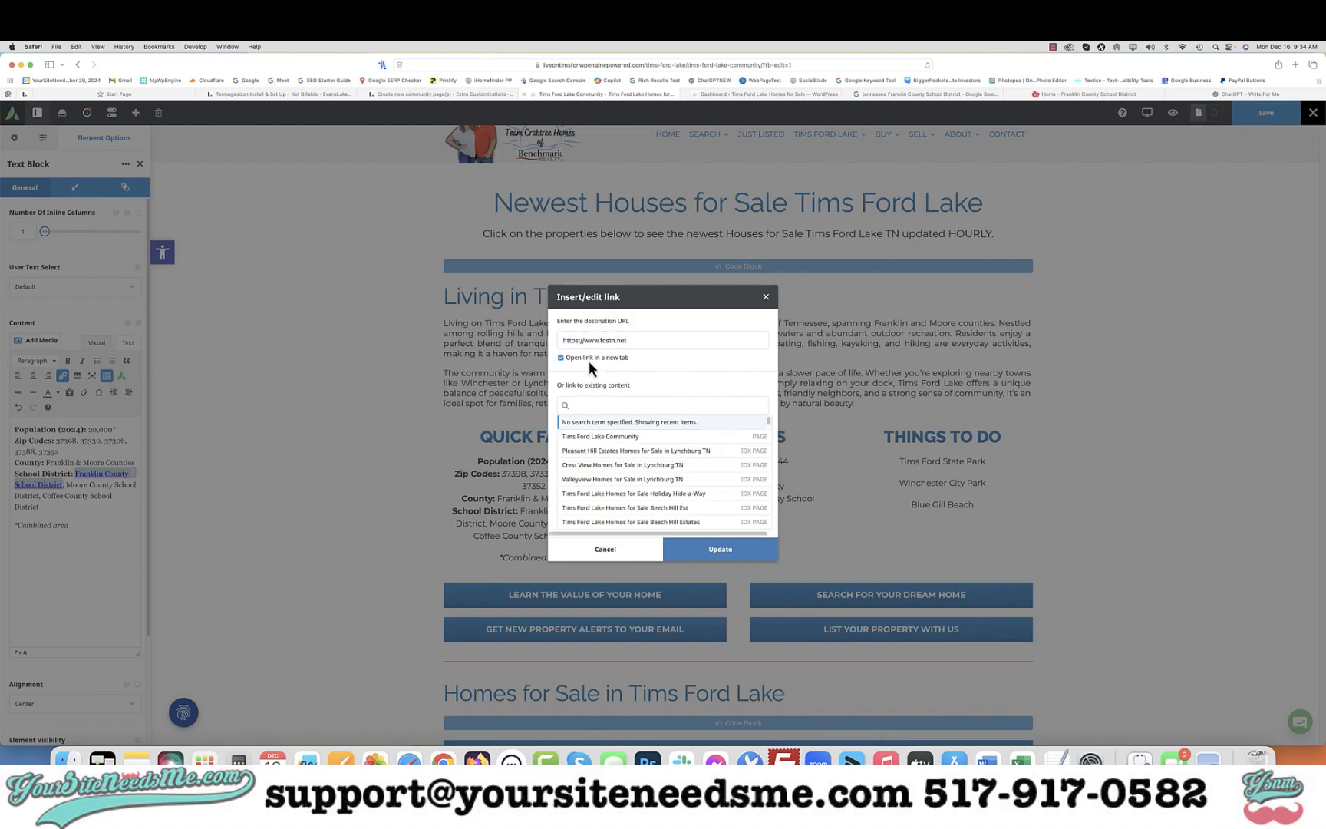
{"action": "left_click", "coordinate": [721, 550]}
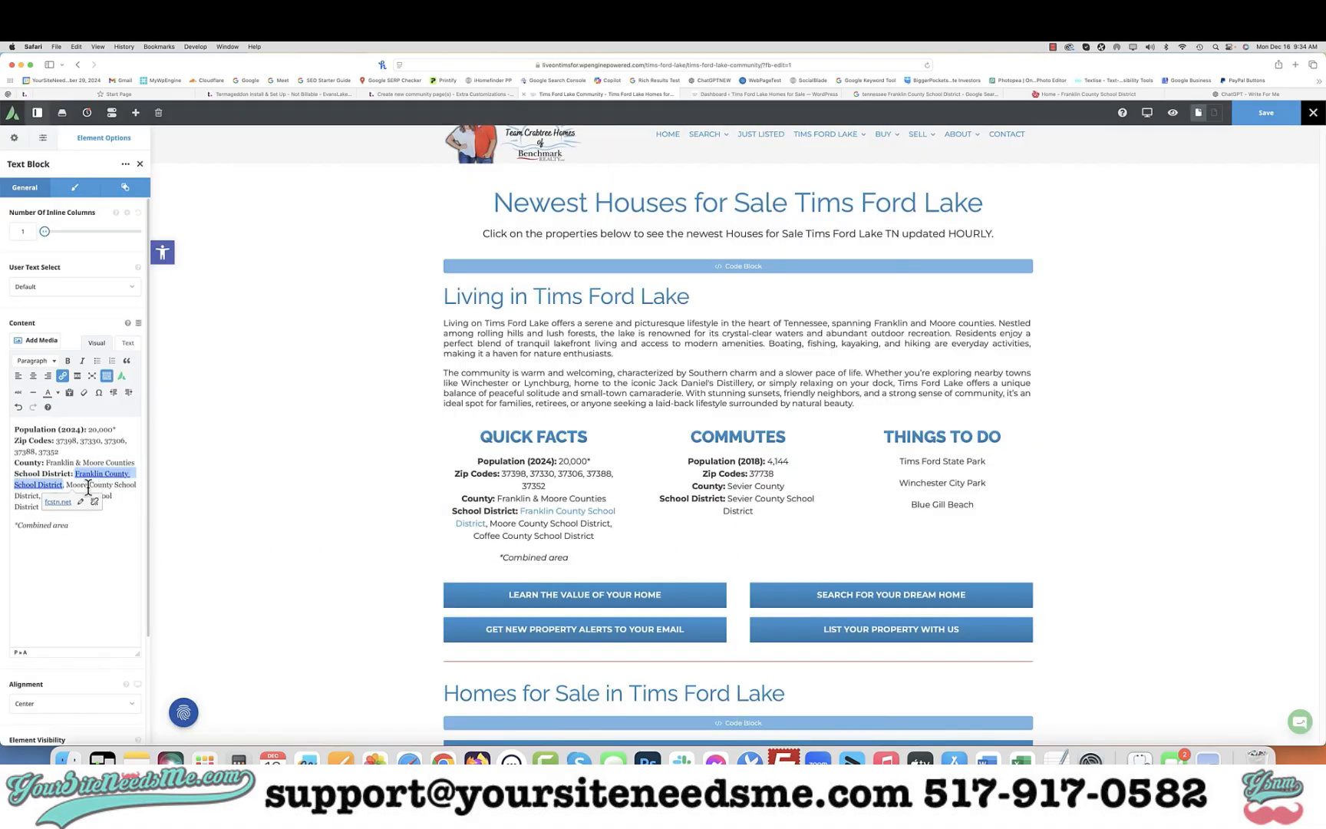
Select the Moore County School District text, search Google for tennessee Moore County School District, and open its homepage in a new tab
{"action": "left_click_drag", "start_coordinate": [67, 485], "coordinate": [63, 496]}
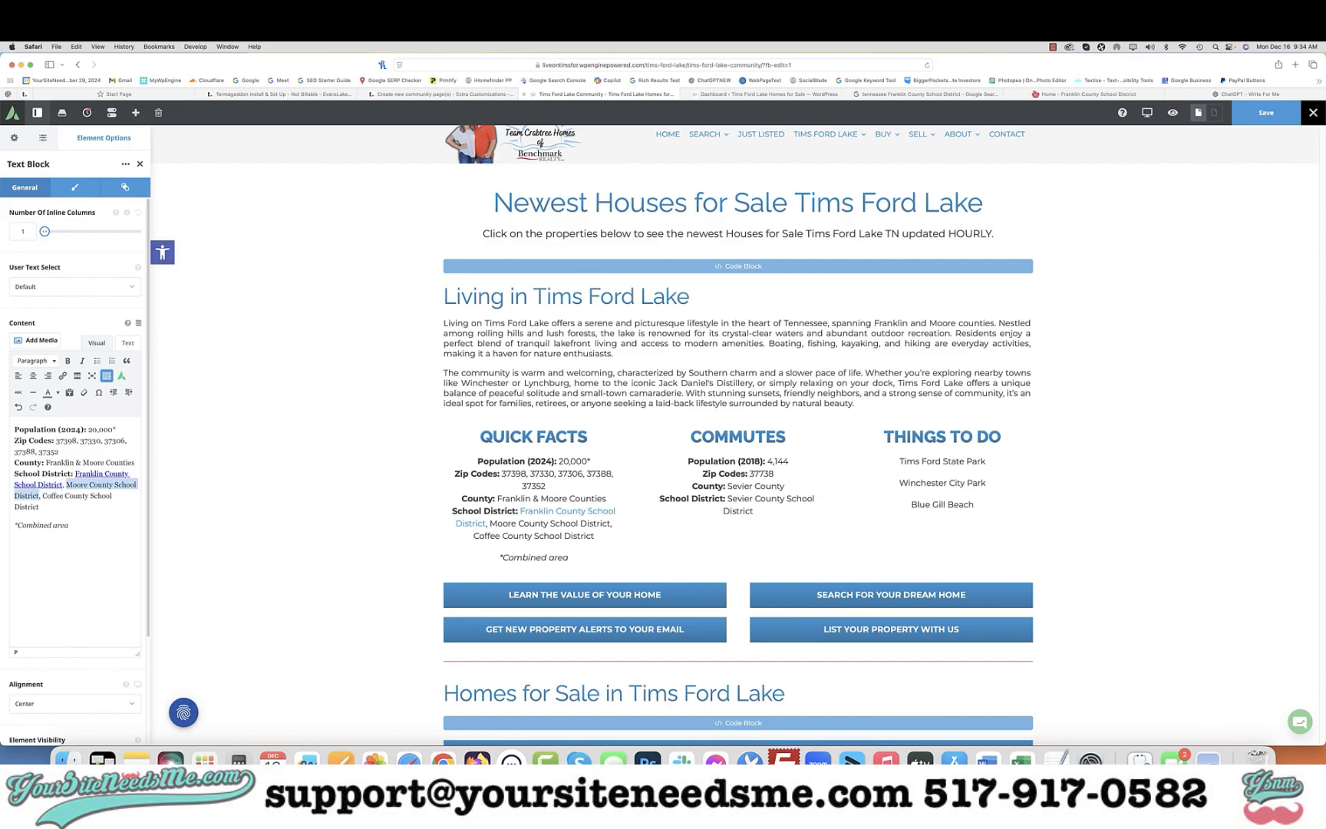
{"action": "left_click", "coordinate": [890, 95]}
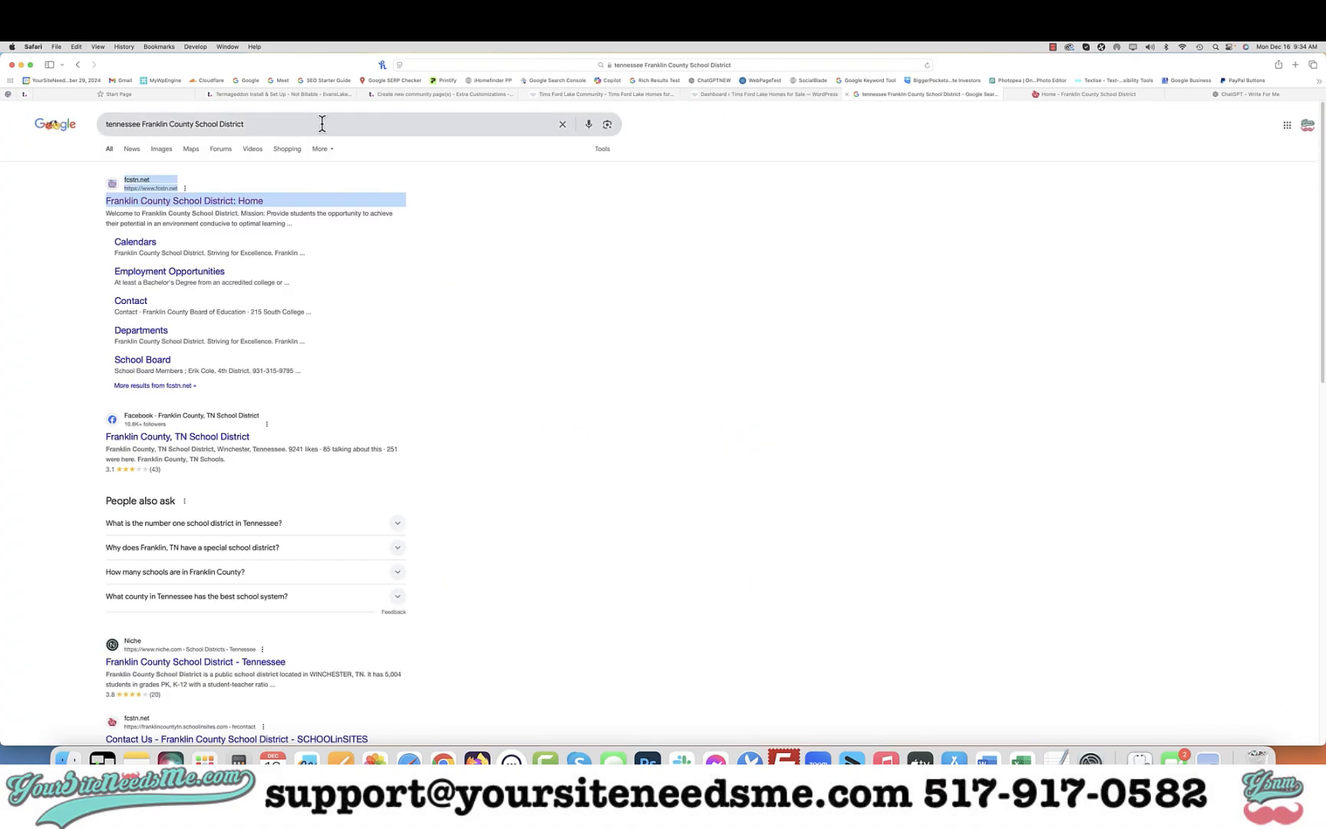
{"action": "left_click", "coordinate": [322, 124]}
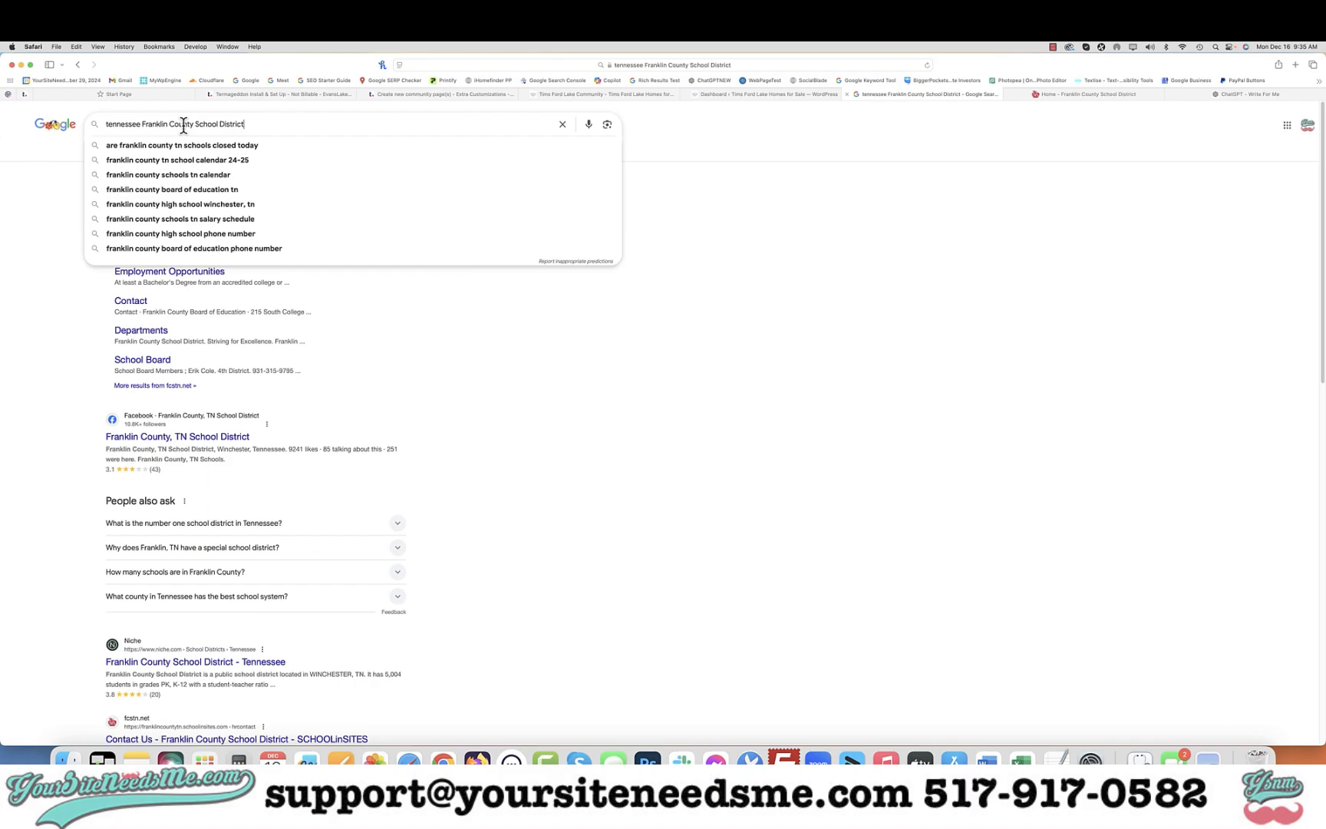
{"action": "double_click", "coordinate": [143, 125]}
{"action": "type", "text": "Moore"}
{"action": "key", "text": "Return"}
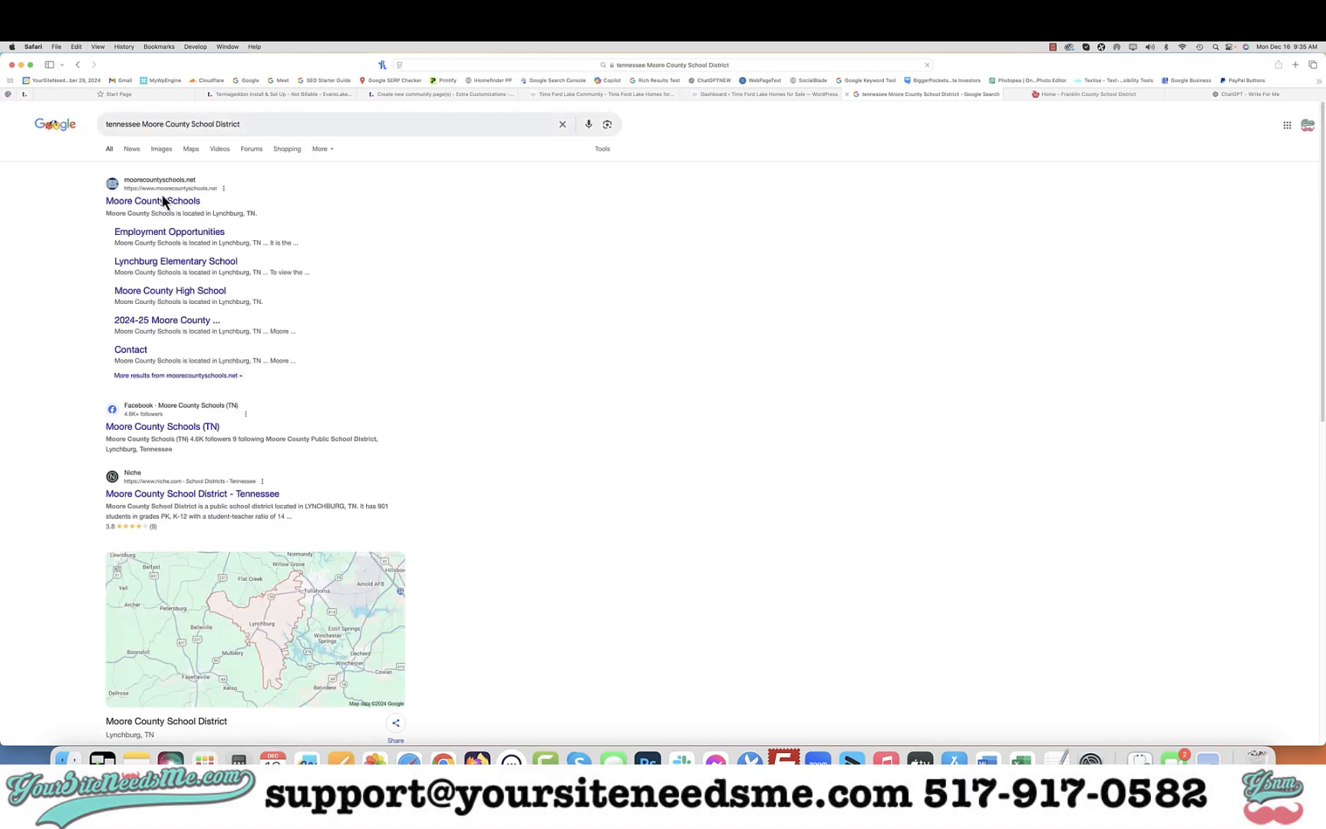
{"action": "right_click", "coordinate": [165, 208]}
{"action": "left_click", "coordinate": [184, 206]}
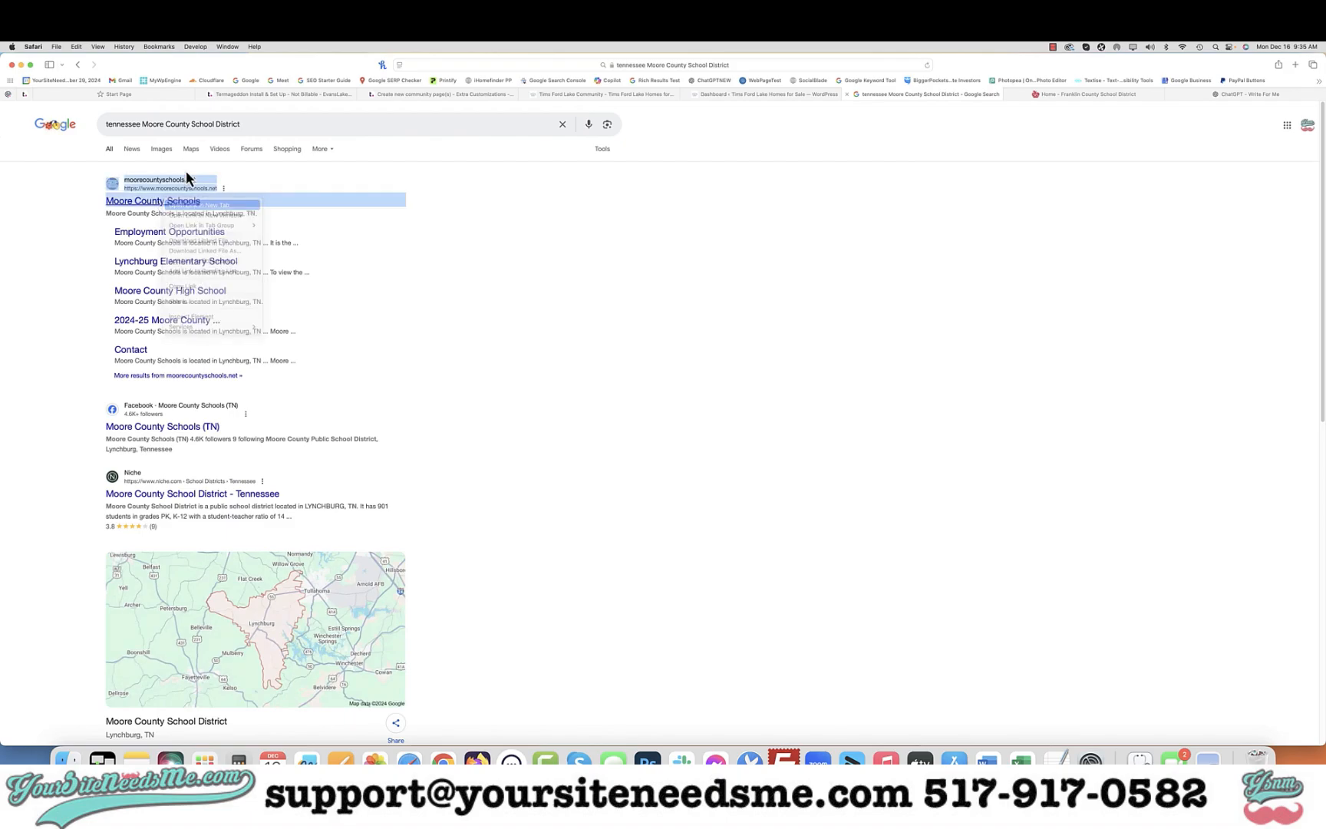
Search Google for tennessee Coffee County School District and open its homepage in a new tab
{"action": "double_click", "coordinate": [161, 127]}
{"action": "type", "text": "Coff"}
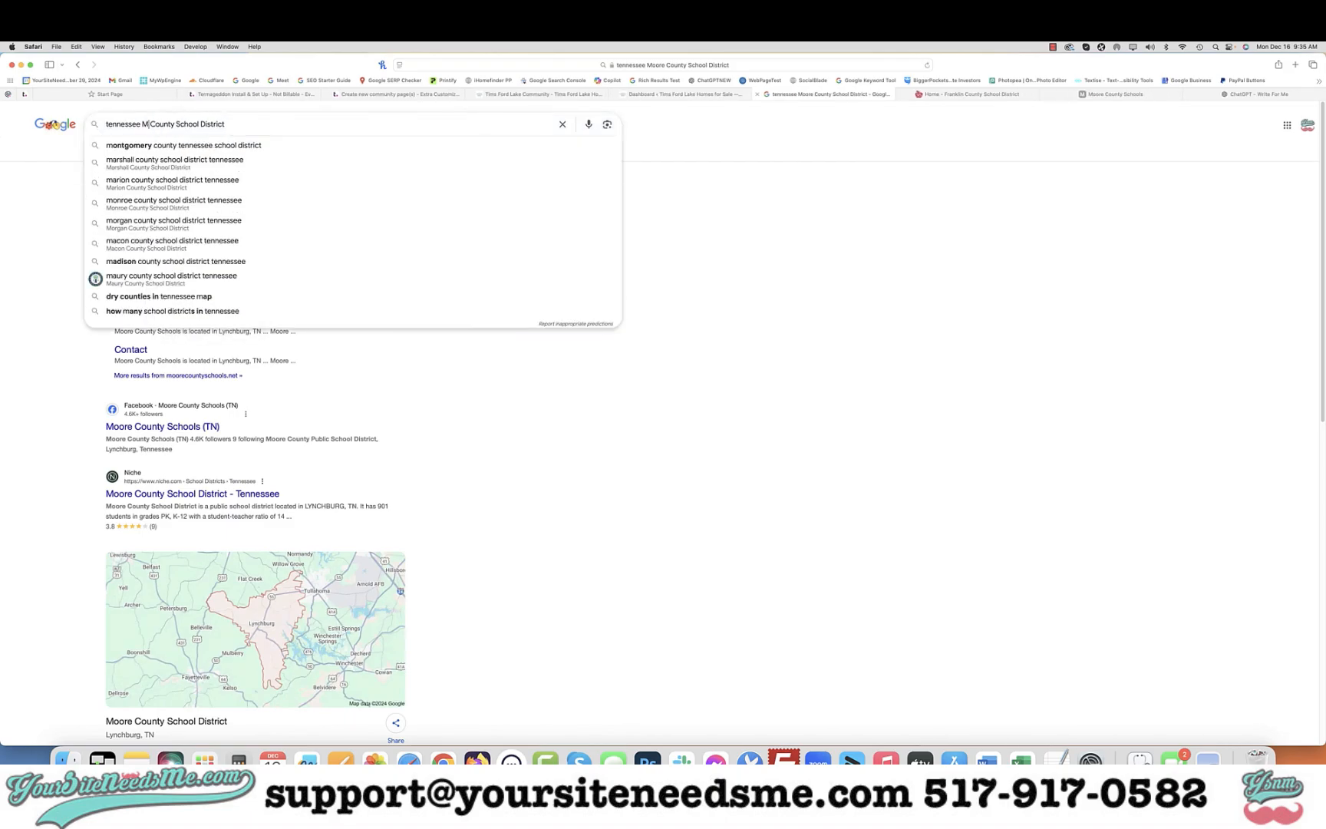
{"action": "type", "text": "ee"}
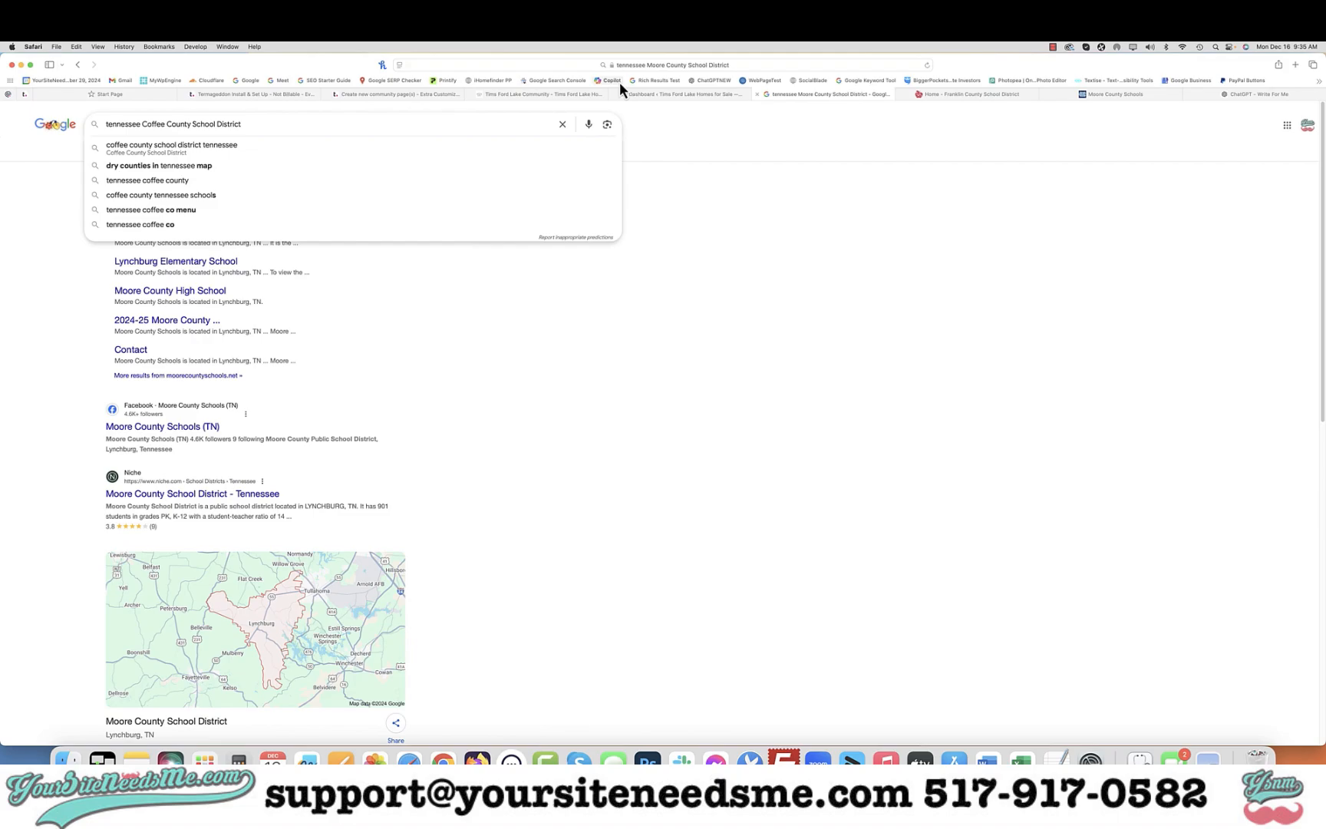
{"action": "left_click", "coordinate": [520, 94]}
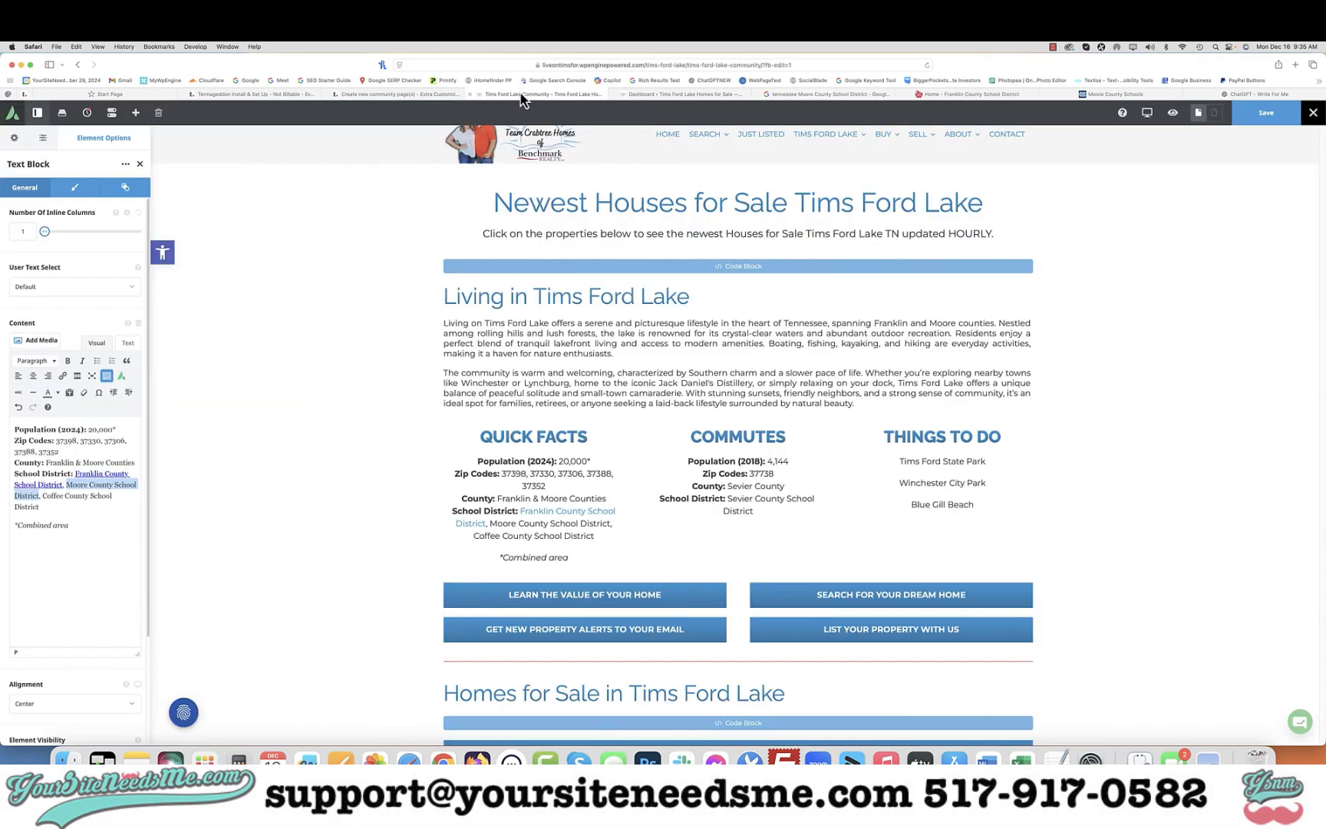
{"action": "left_click", "coordinate": [823, 94]}
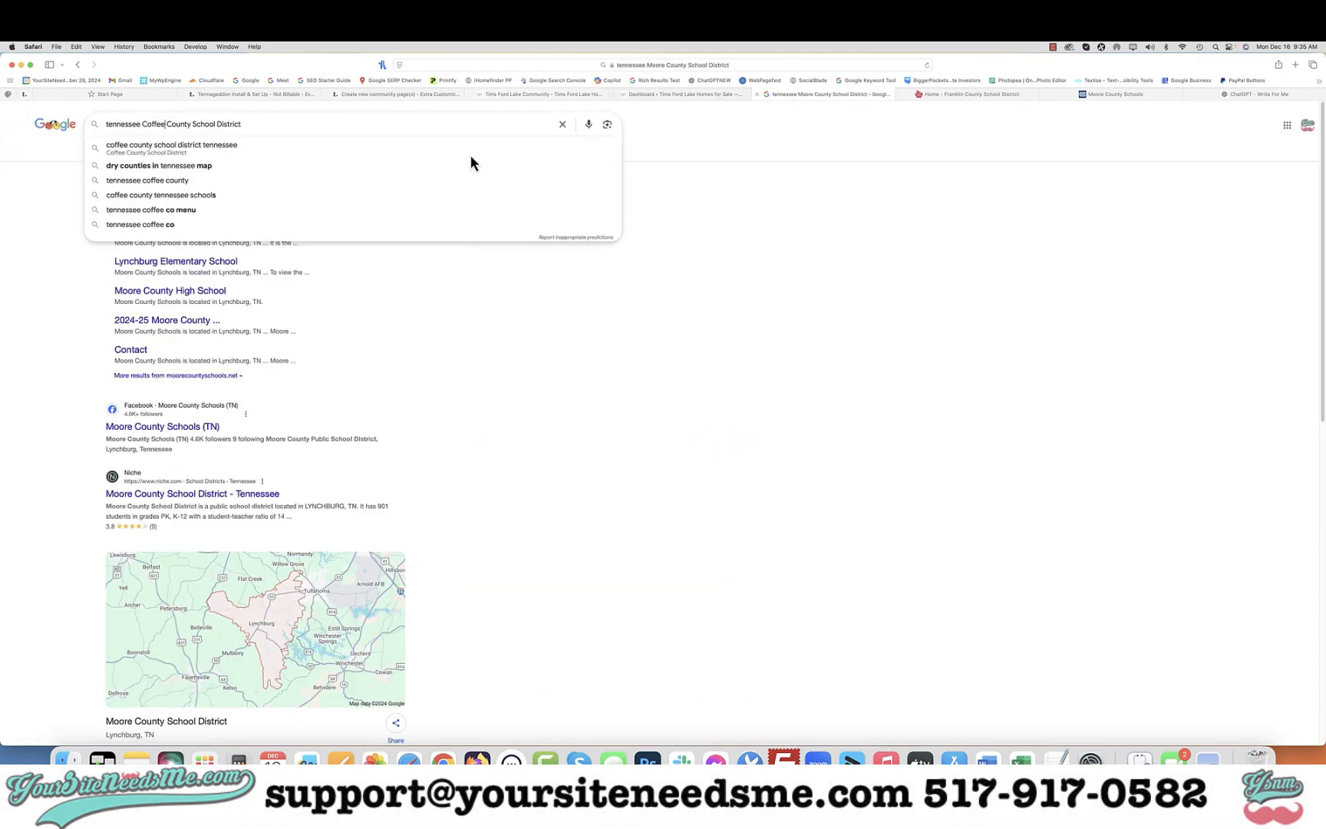
{"action": "key", "text": "Return"}
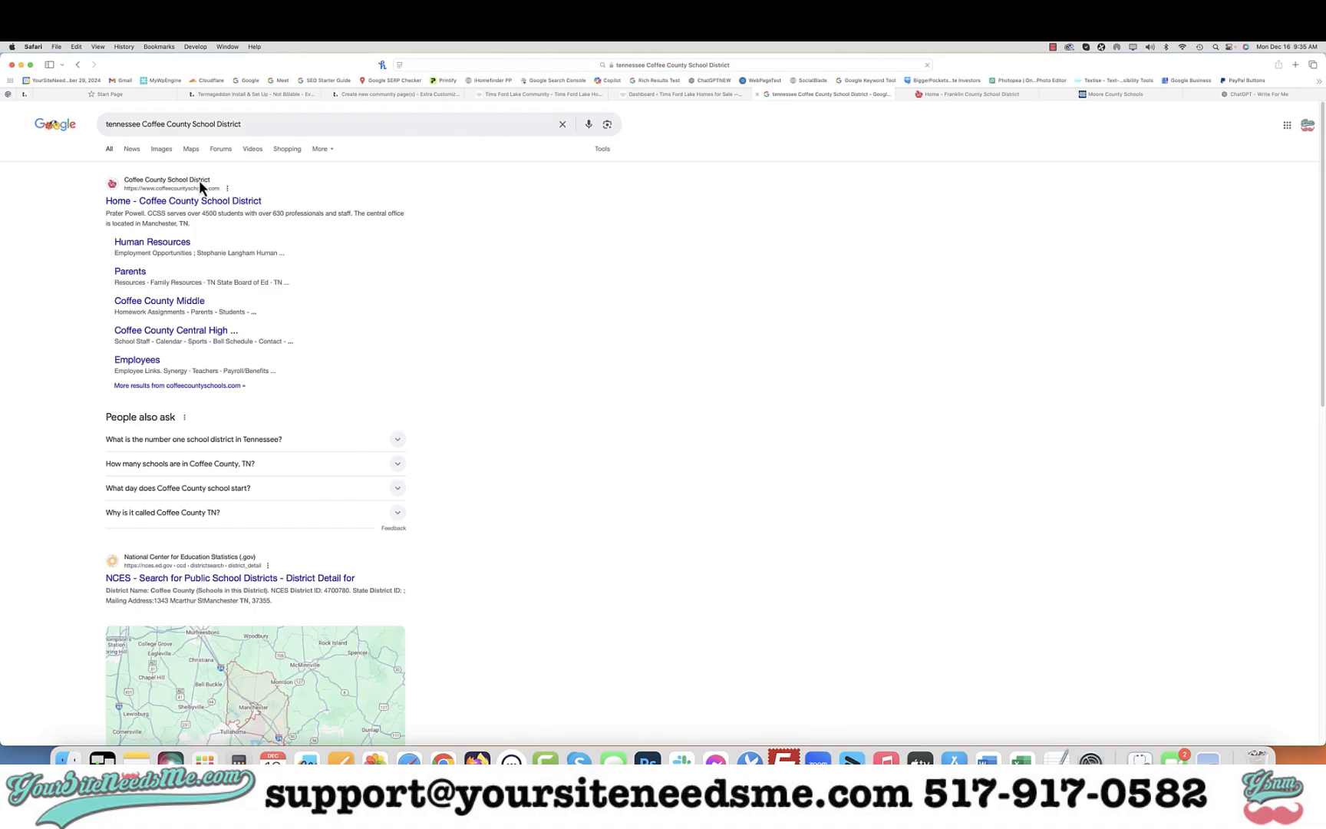
{"action": "right_click", "coordinate": [187, 201]}
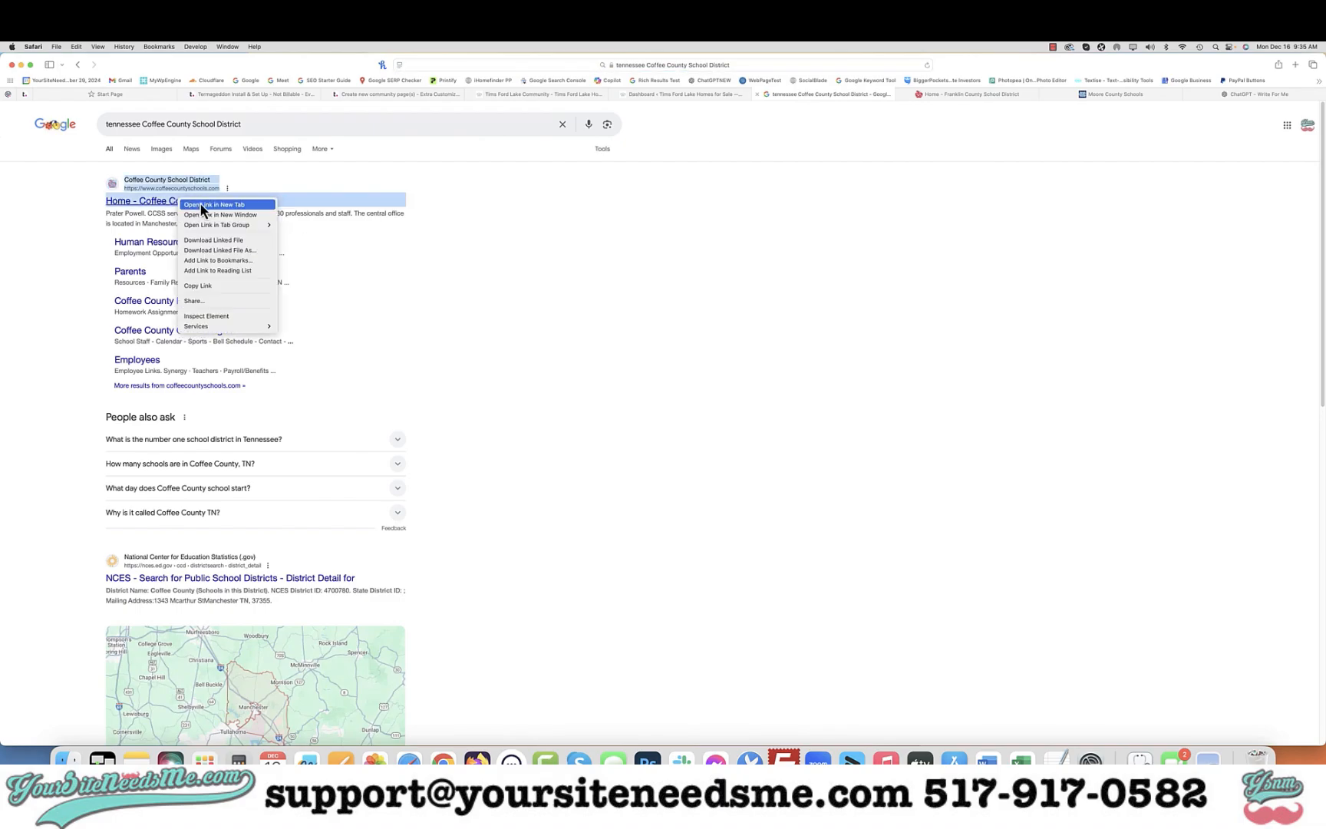
{"action": "key", "text": "Return"}
Copy the Moore County Schools URL and link the Moore County School District text to it, opening in a new tab
{"action": "left_click", "coordinate": [920, 93]}
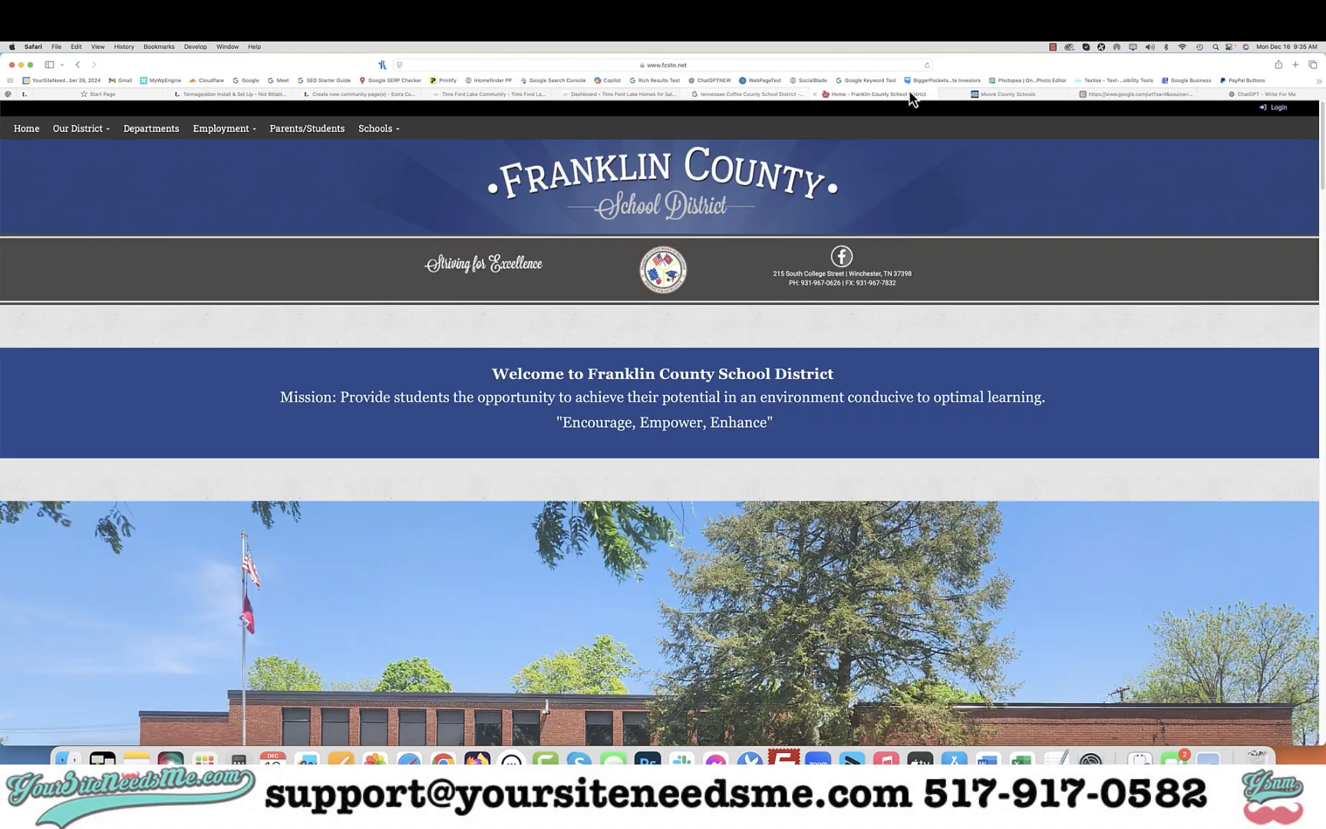
{"action": "left_click", "coordinate": [1025, 95]}
{"action": "left_click", "coordinate": [871, 66]}
{"action": "key", "text": "super+c"}
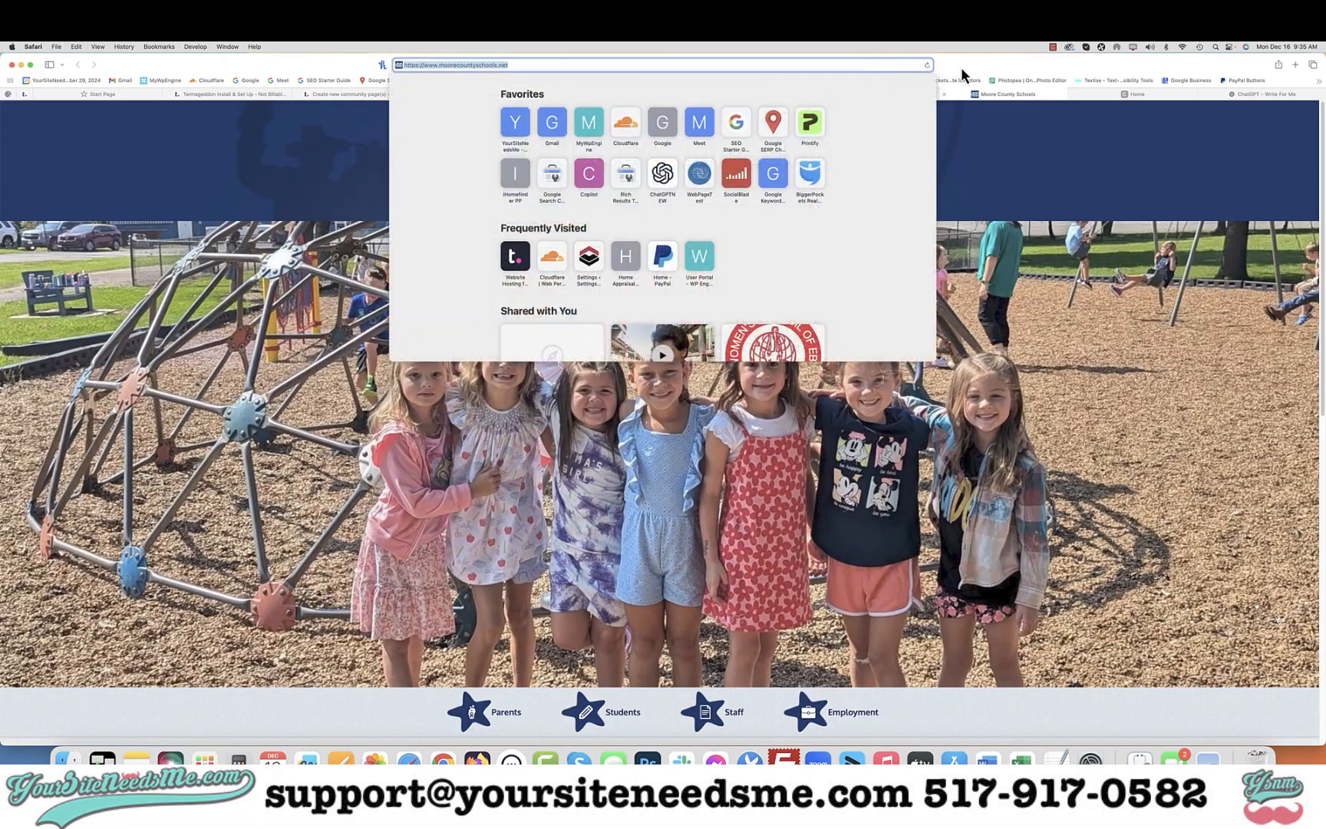
{"action": "left_click", "coordinate": [495, 94]}
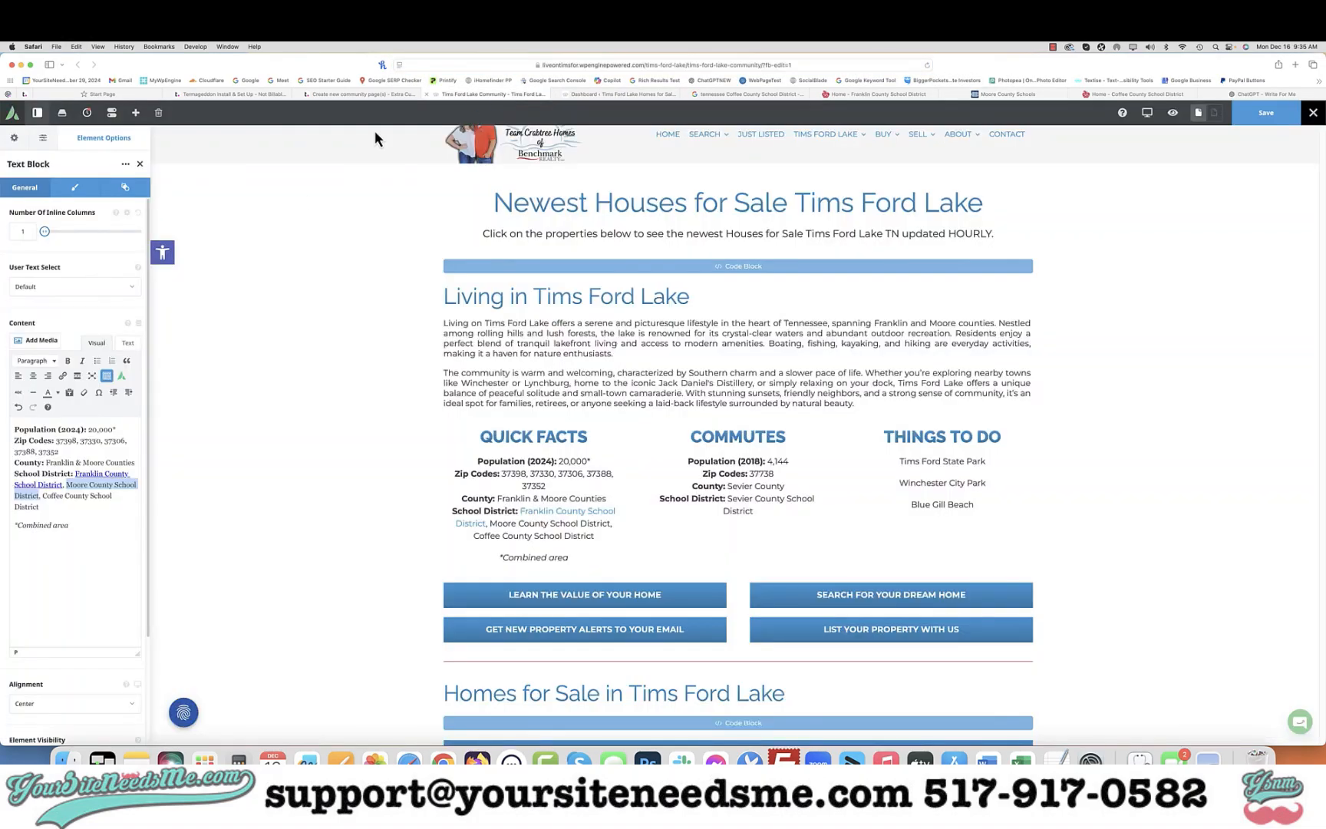
{"action": "left_click", "coordinate": [63, 376]}
{"action": "key", "text": "super+v"}
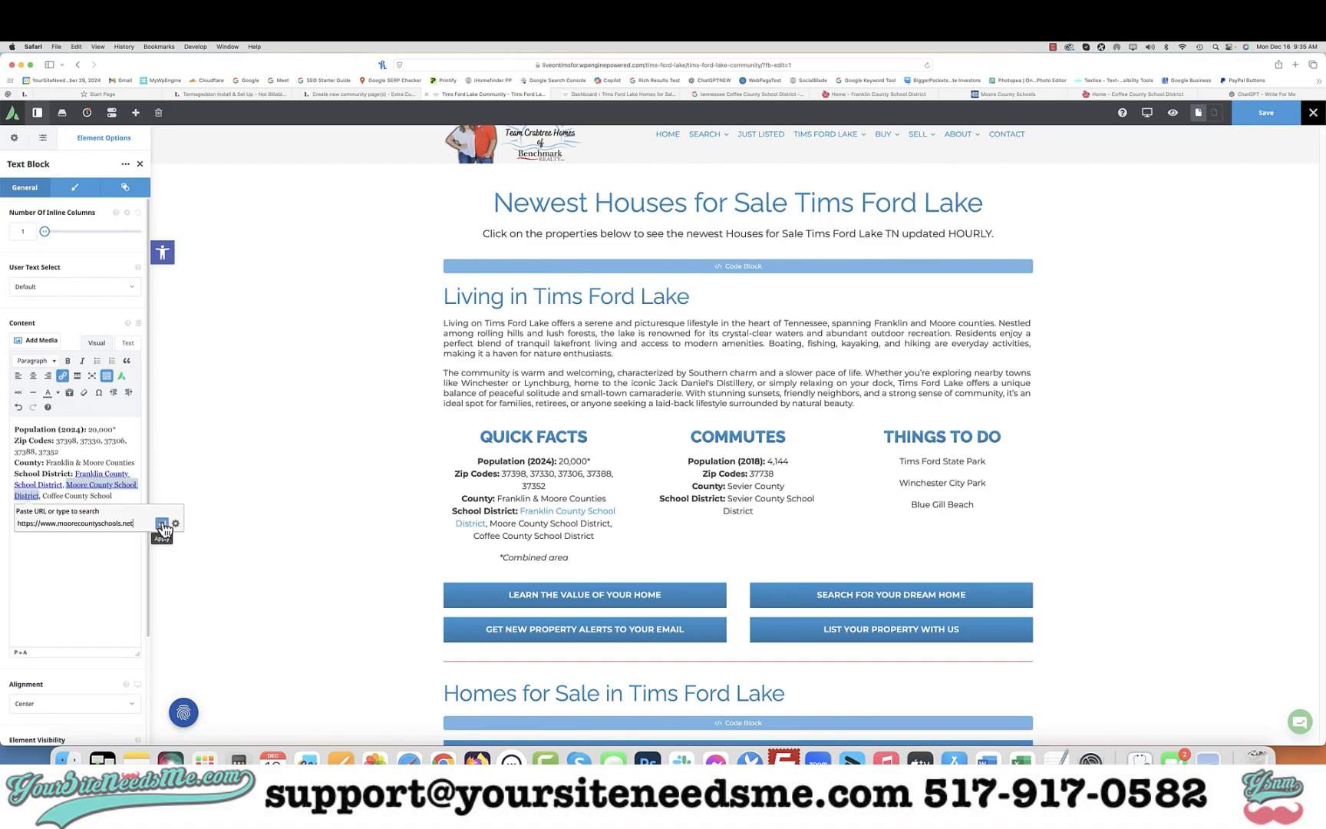
{"action": "left_click", "coordinate": [175, 523]}
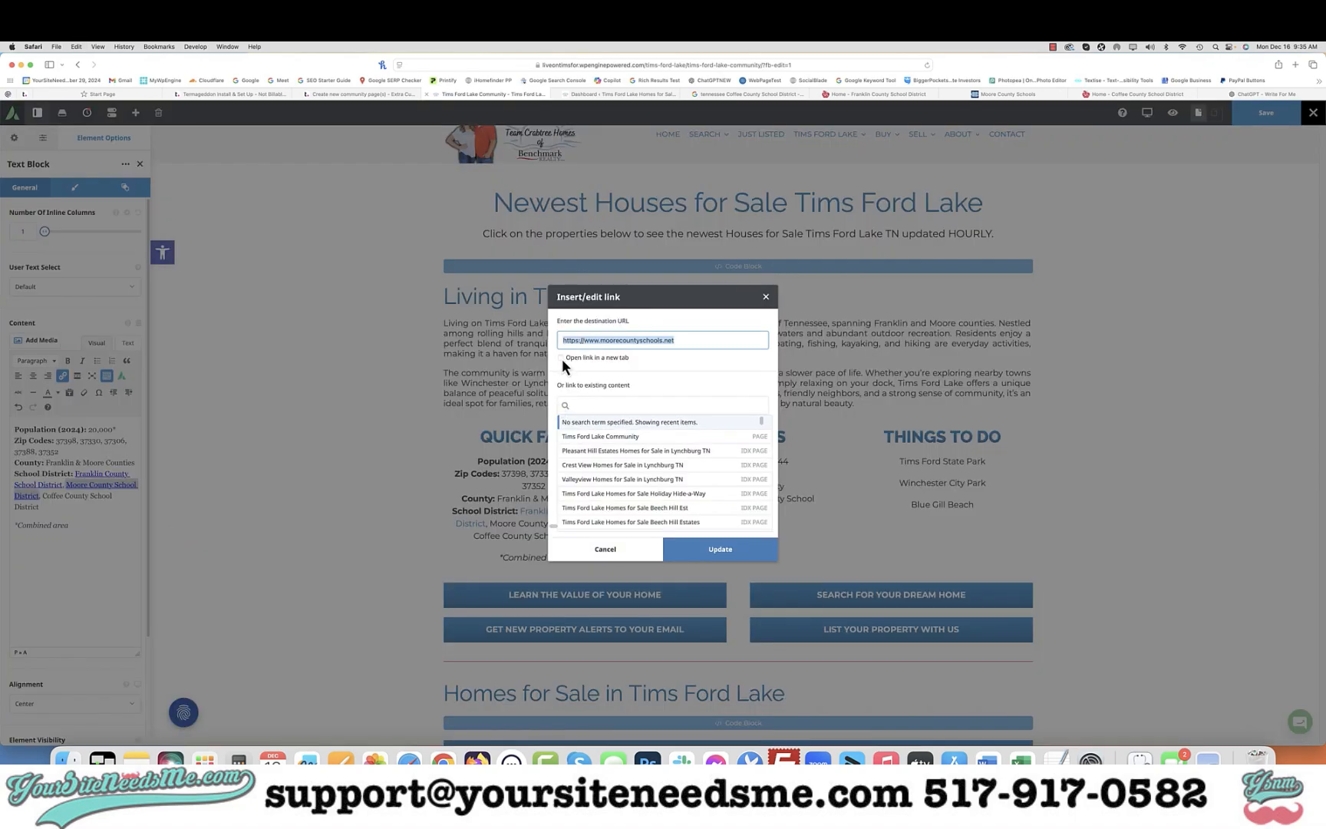
{"action": "left_click", "coordinate": [562, 358]}
{"action": "left_click", "coordinate": [718, 548]}
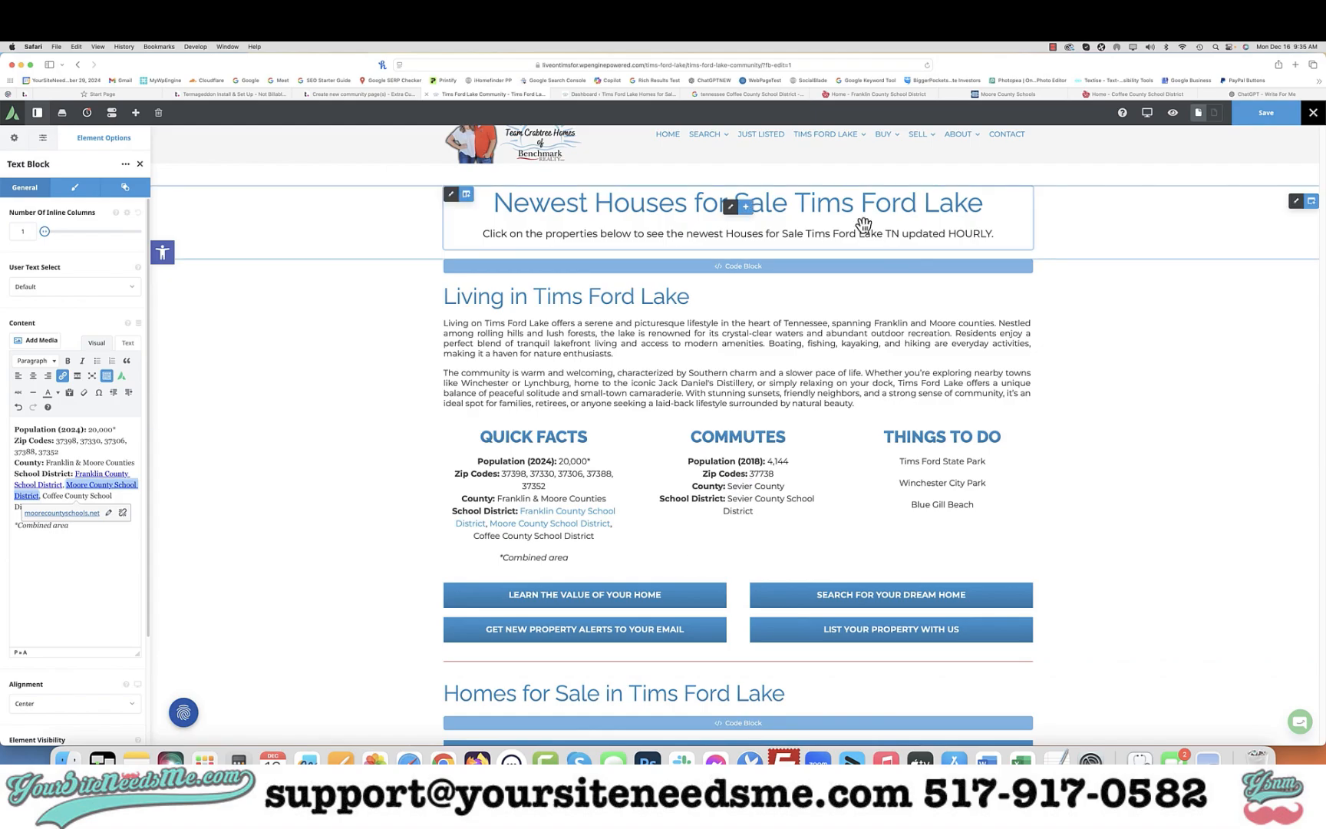
{"action": "left_click", "coordinate": [1092, 94]}
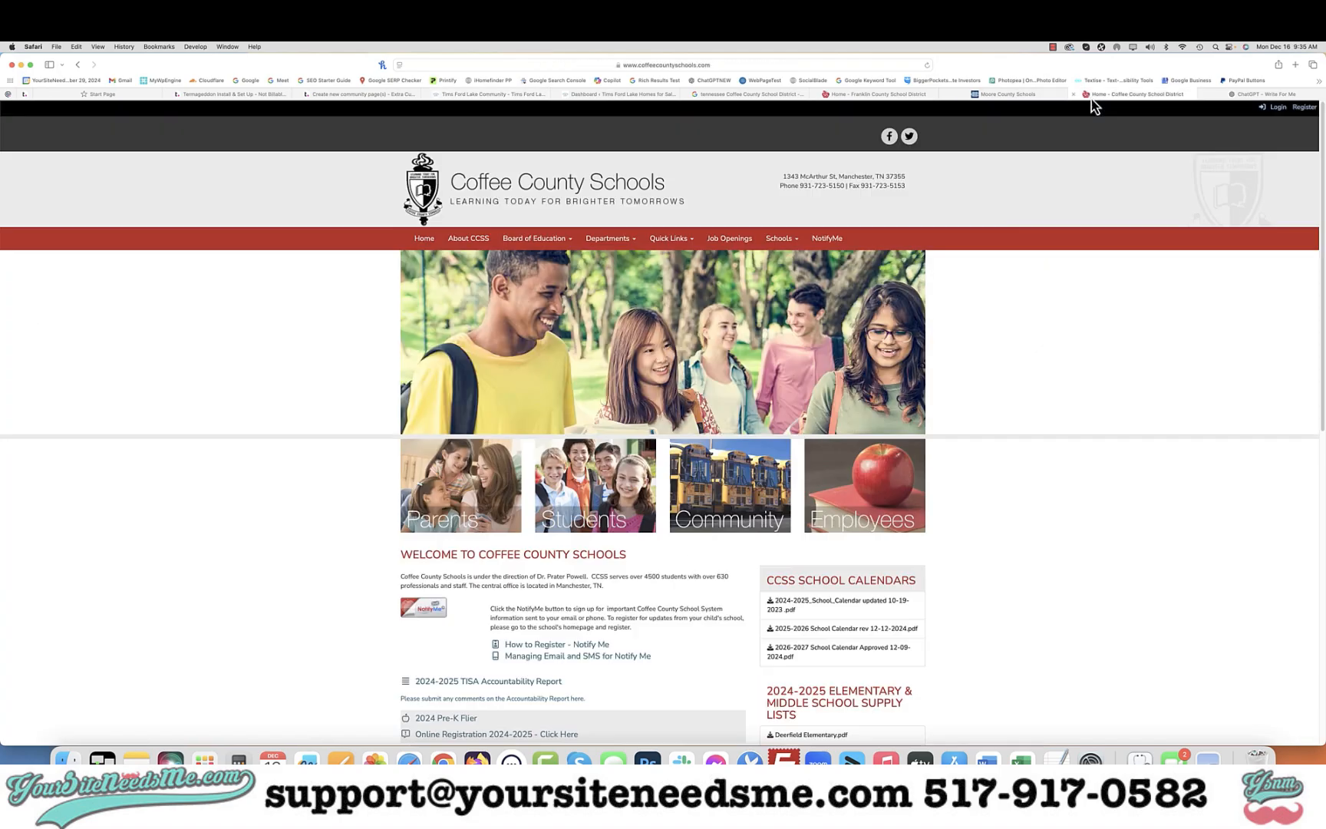
{"action": "left_click", "coordinate": [867, 64]}
{"action": "key", "text": "super+c"}
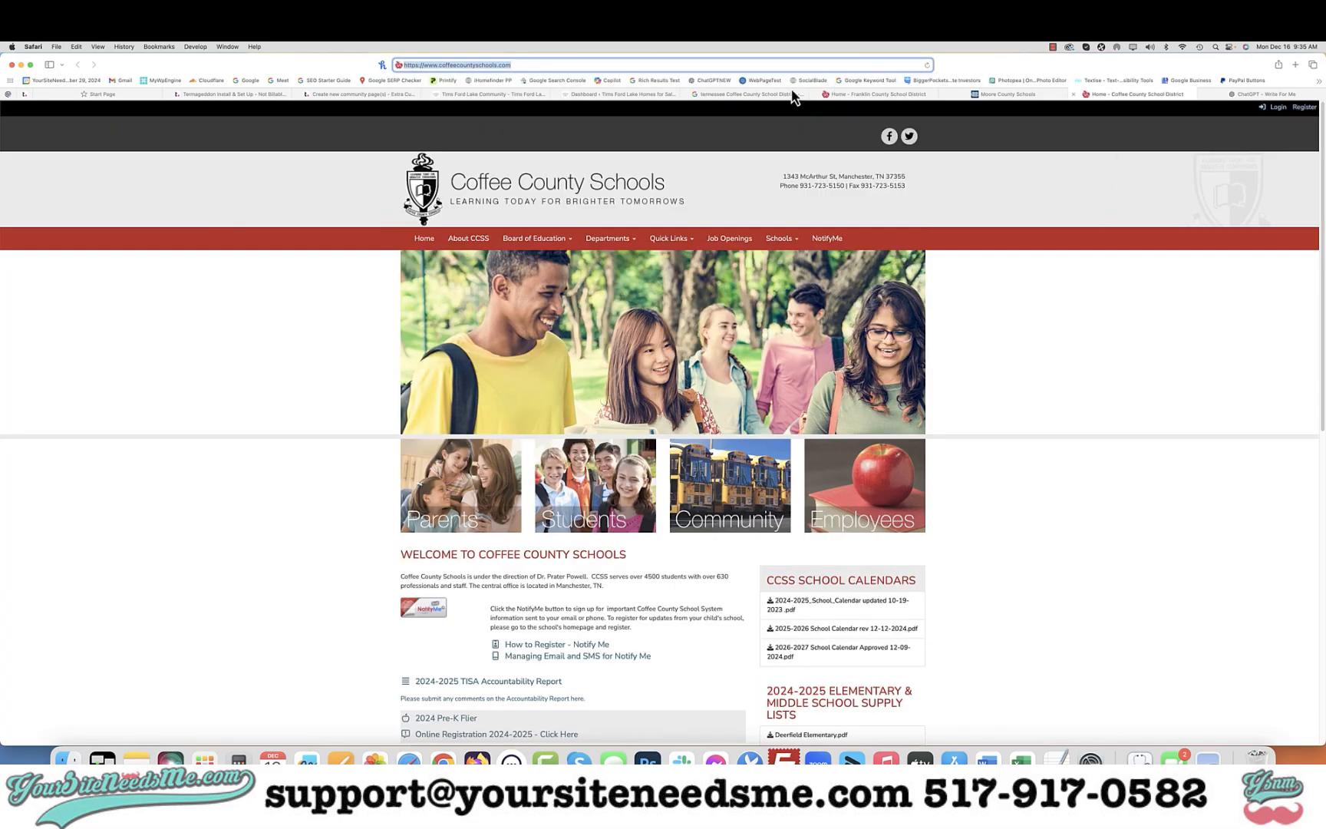
{"action": "left_click", "coordinate": [498, 94]}
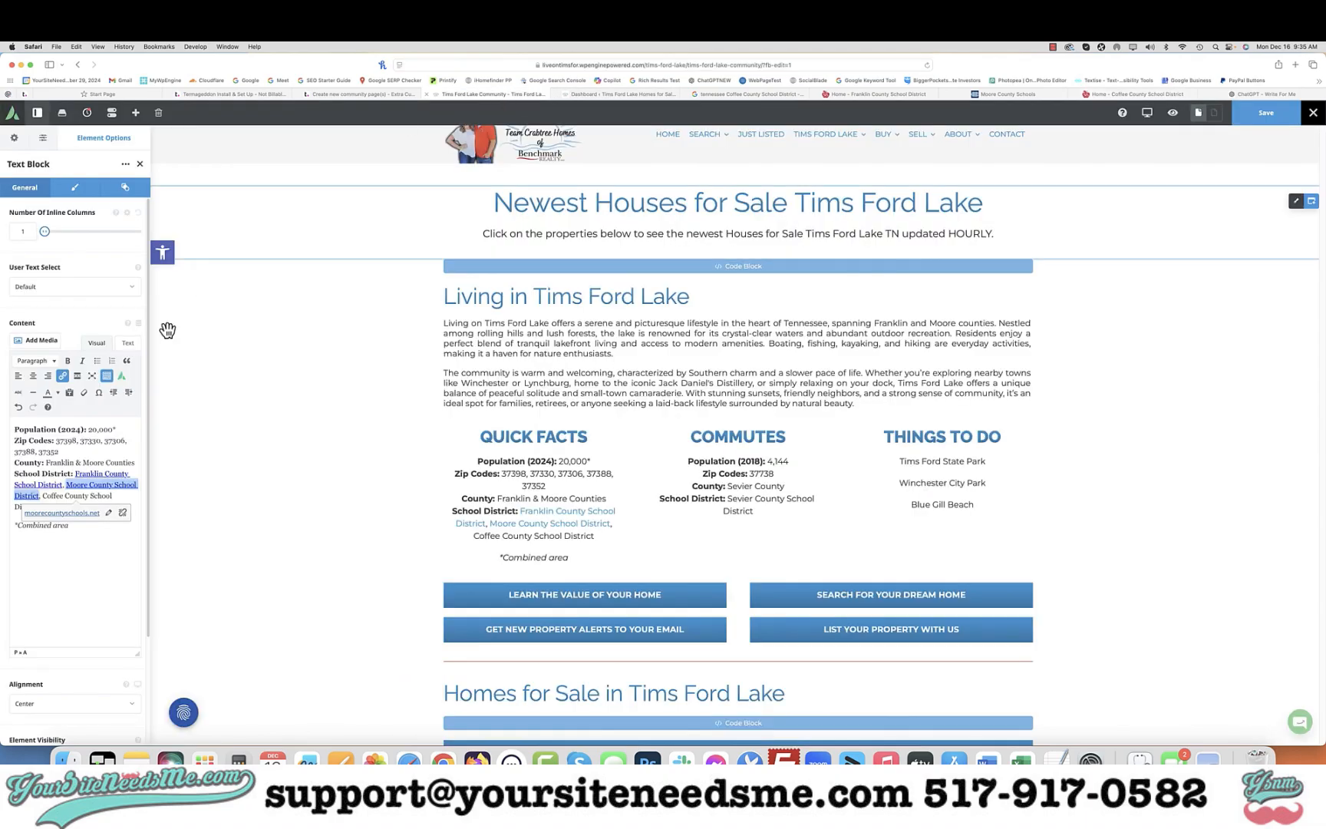
{"action": "left_click", "coordinate": [113, 496]}
{"action": "left_click", "coordinate": [80, 505]}
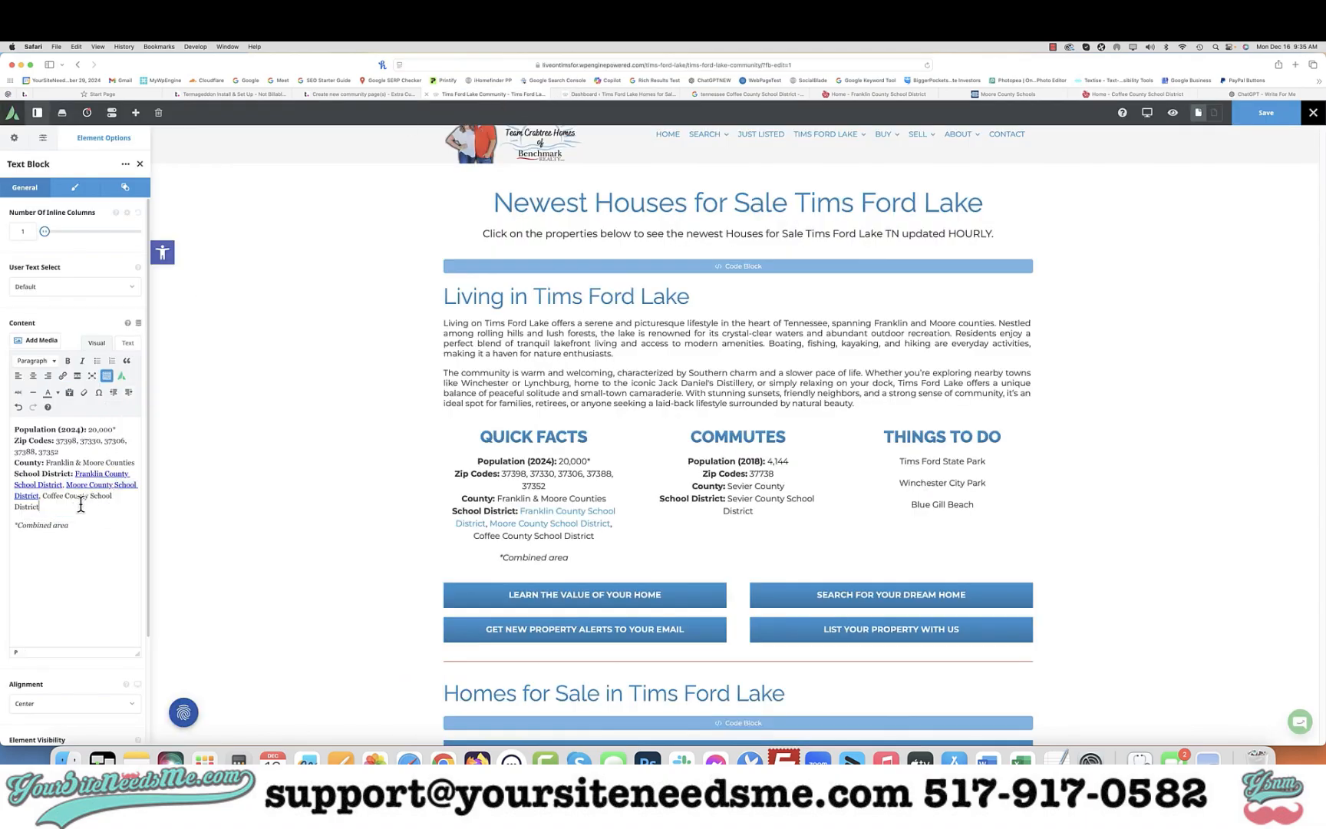
{"action": "key", "text": "shift+Up"}
{"action": "key", "text": "shift+Right"}
{"action": "key", "text": "shift+Right"}
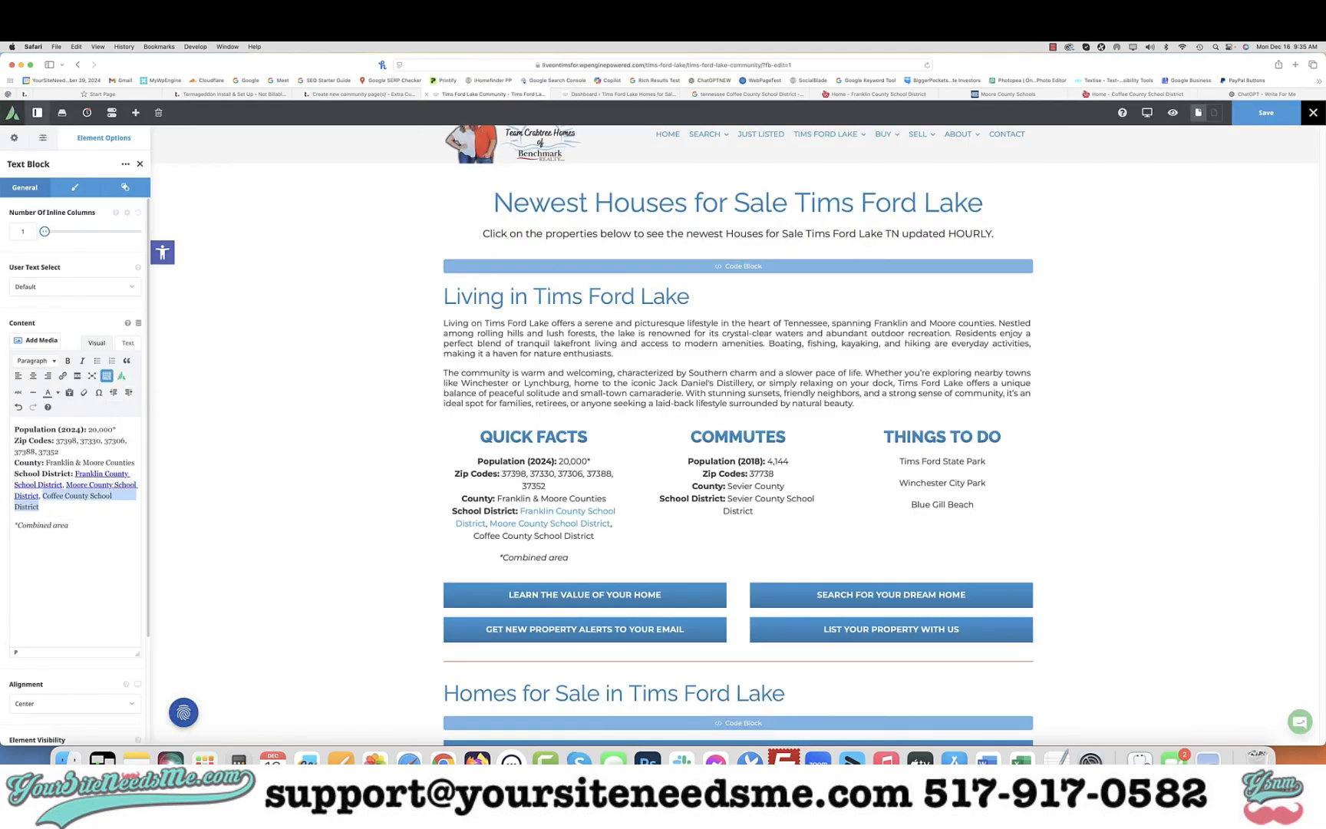
{"action": "left_click", "coordinate": [63, 375]}
{"action": "key", "text": "super+v"}
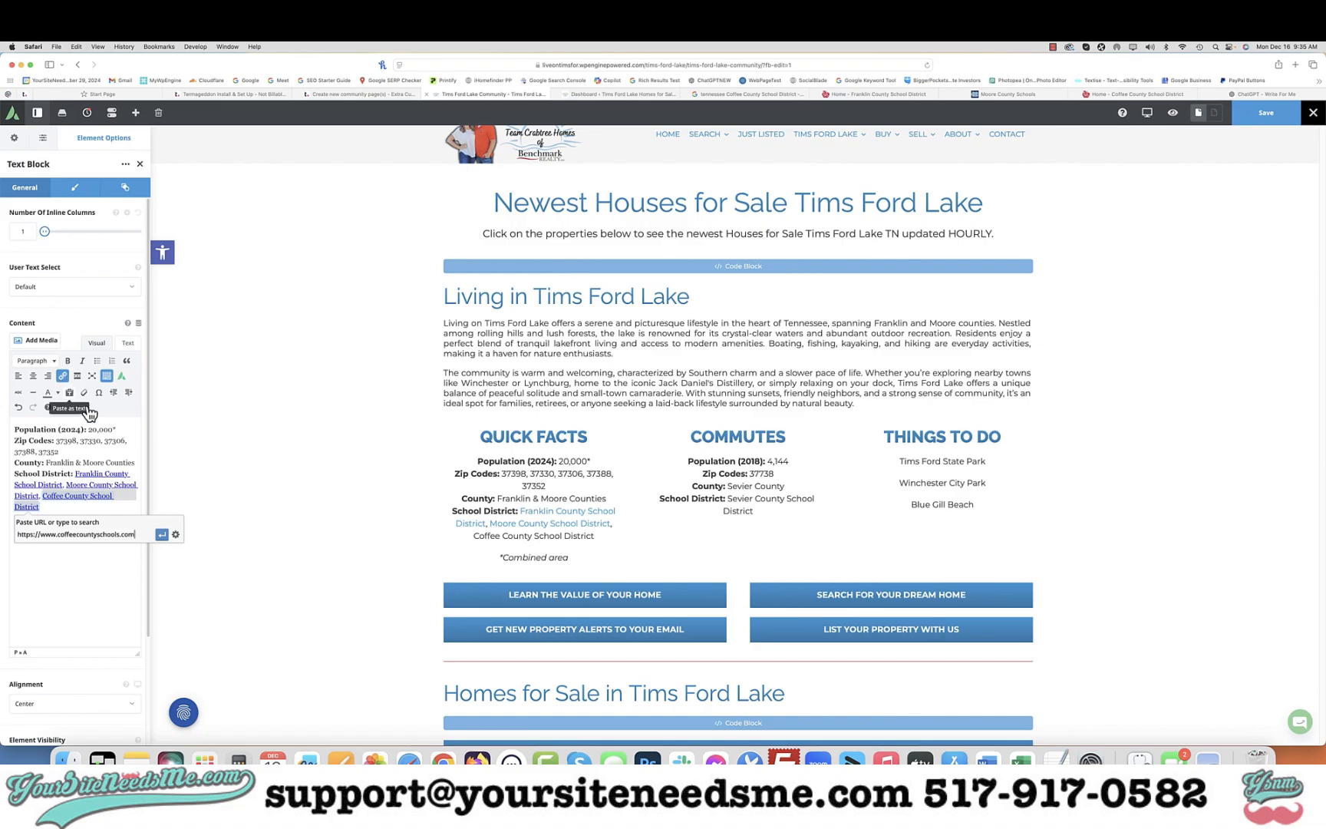
{"action": "left_click", "coordinate": [176, 534]}
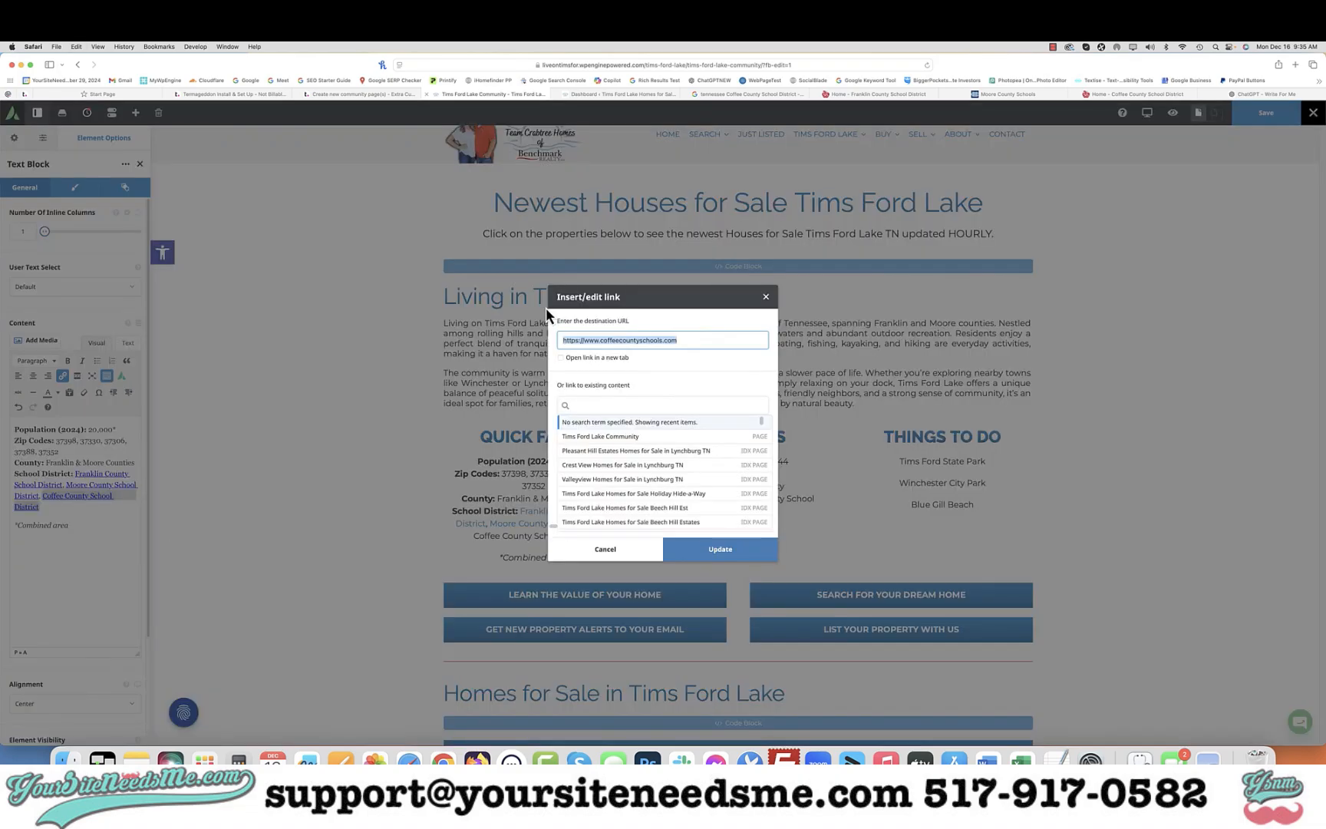
{"action": "left_click", "coordinate": [708, 550]}
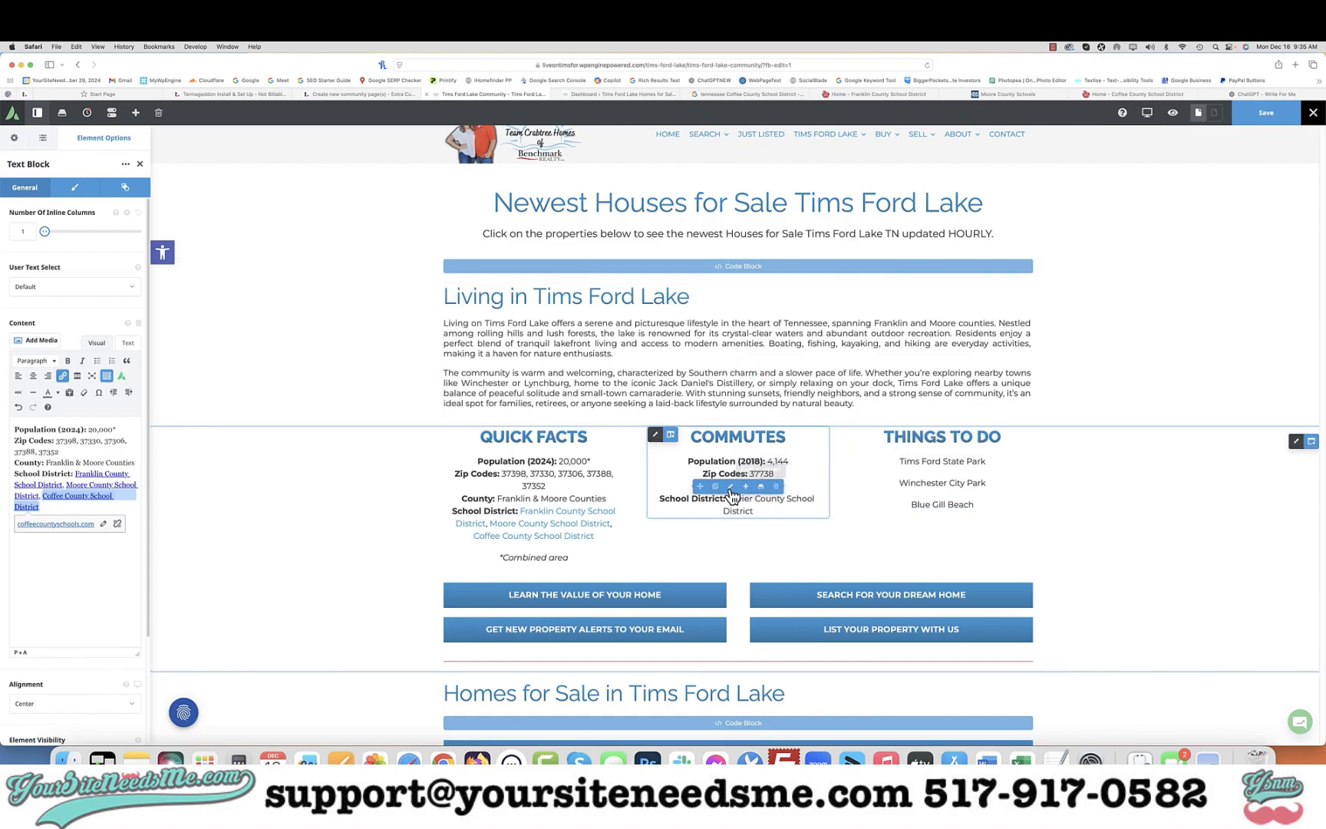
Ask ChatGPT: what are the approximate commute times from Tims Ford Lake to the major cities around it including nashville
{"action": "left_click", "coordinate": [1242, 93]}
{"action": "left_click", "coordinate": [603, 700]}
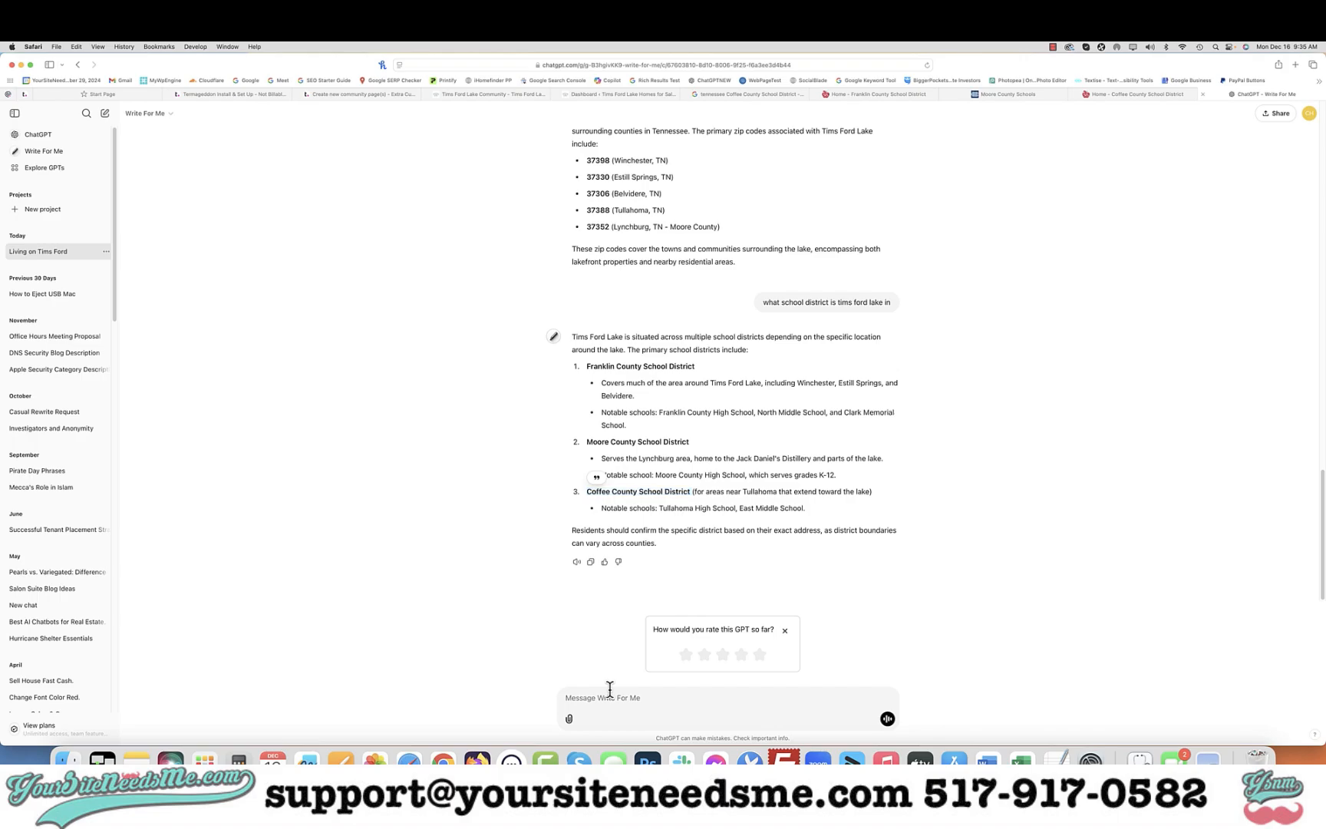
{"action": "type", "text": "what "}
{"action": "type", "text": "are the comm"}
{"action": "type", "text": "imate comm"}
{"action": "type", "text": "ute times from Tims Ford Lake to"}
{"action": "type", "text": " the majo"}
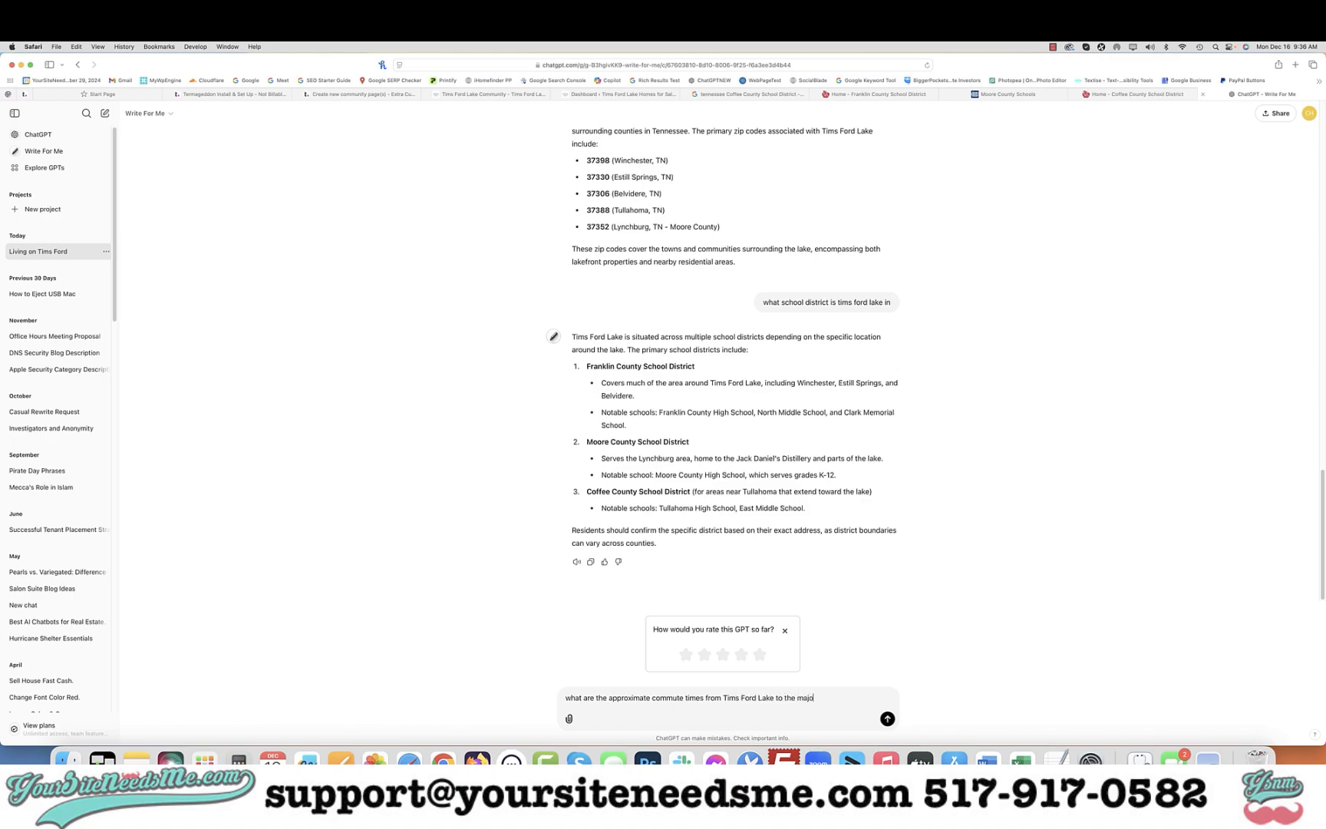
{"action": "type", "text": "round it including nashville"}
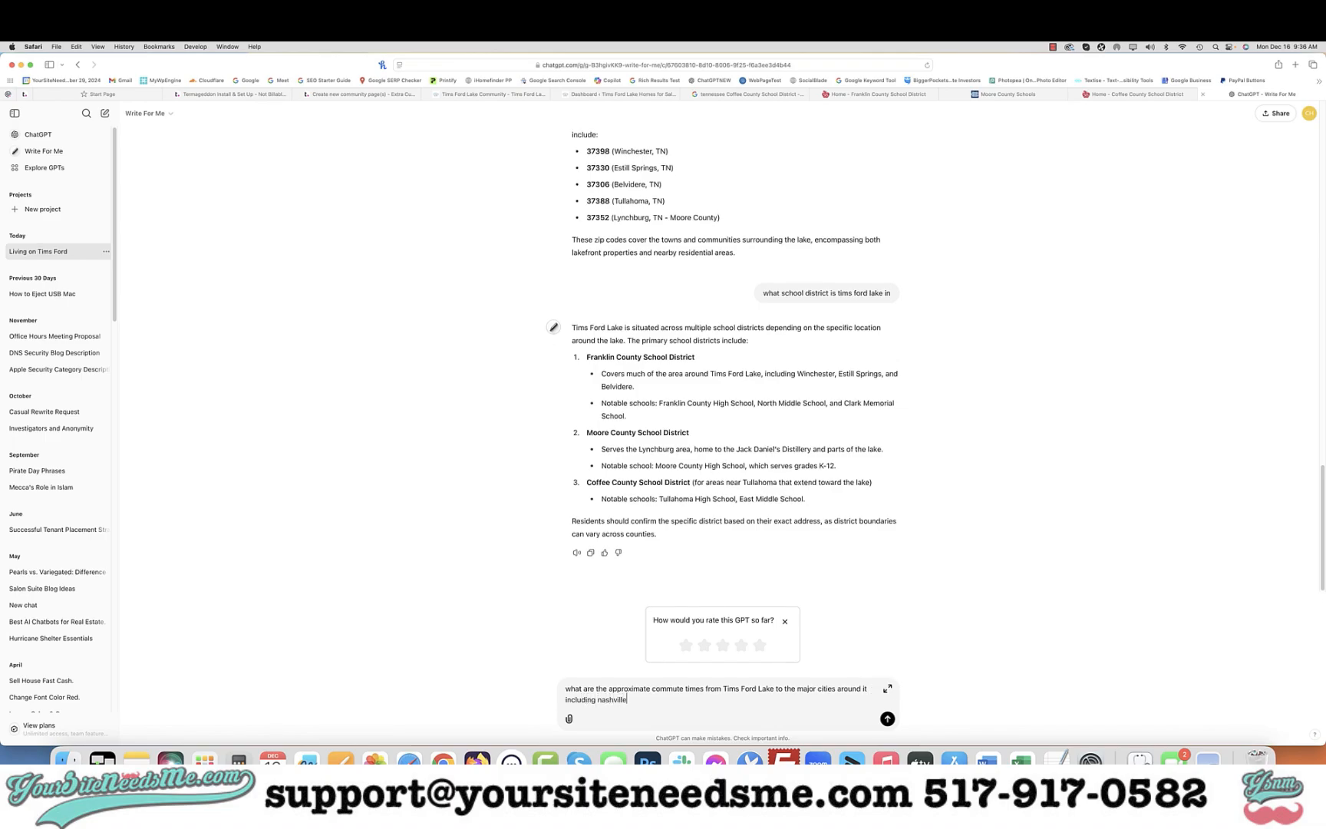
{"action": "key", "text": "Return"}
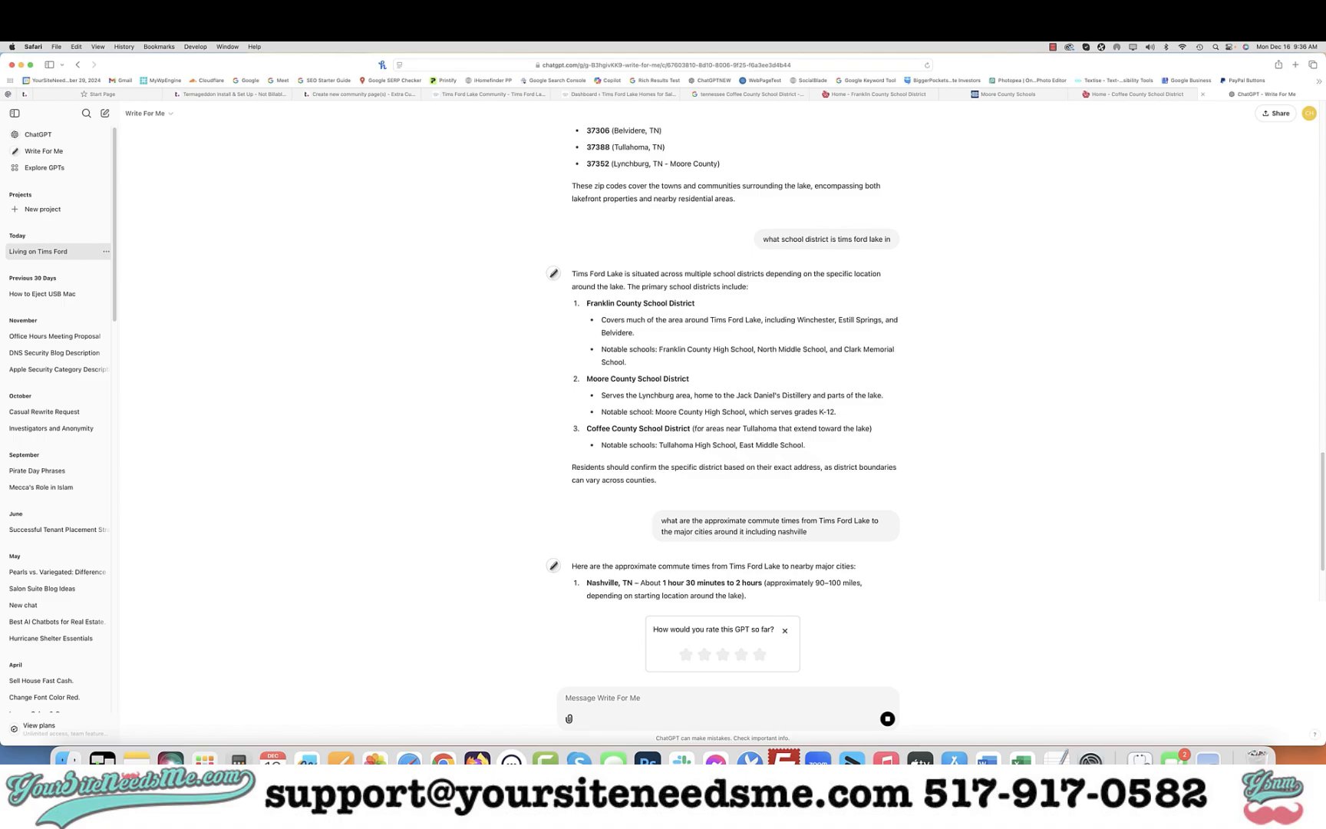
Ask ChatGPT to include a few more cities that are closer and in tennessee
{"action": "scroll", "coordinate": [804, 530], "scroll_direction": "down", "scroll_amount": 4}
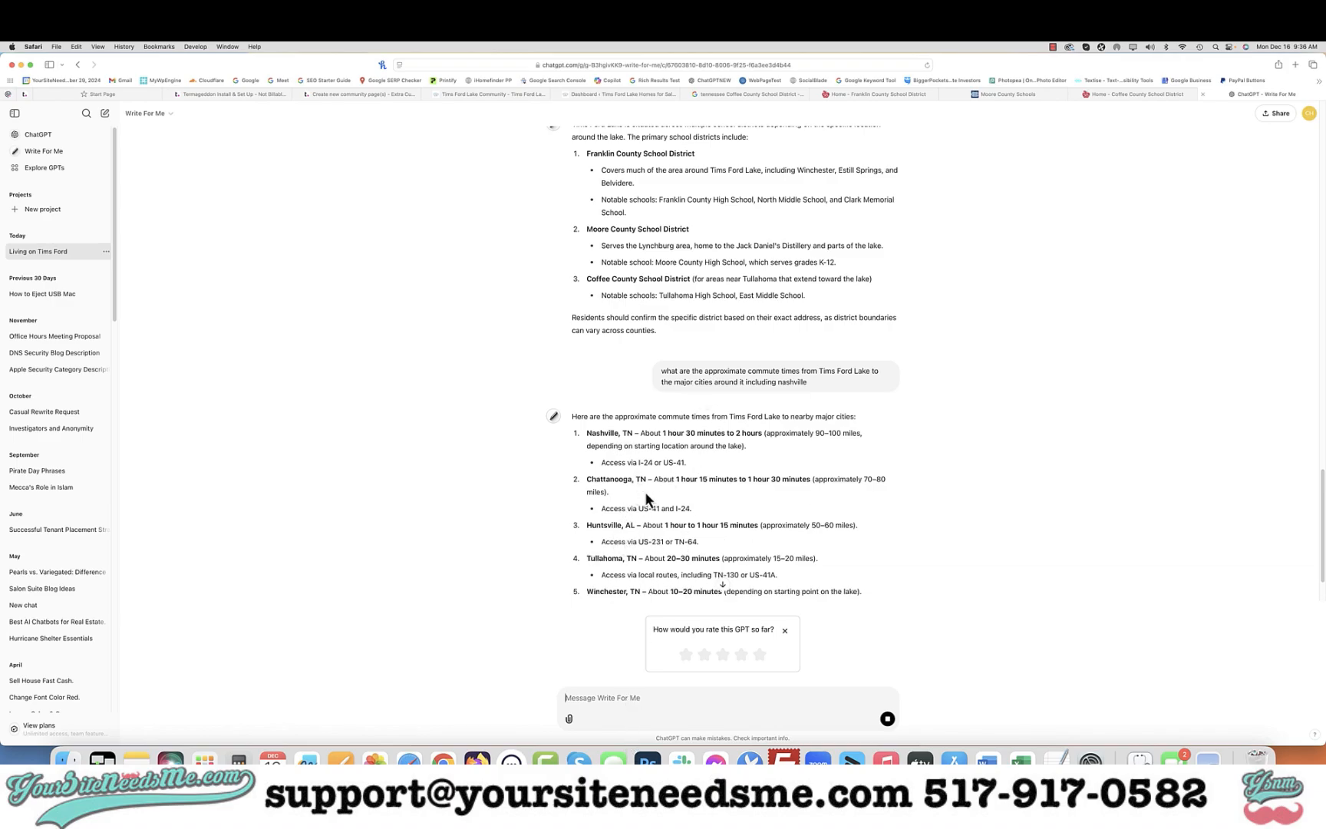
{"action": "scroll", "coordinate": [649, 500], "scroll_direction": "down", "scroll_amount": 3}
{"action": "left_click", "coordinate": [584, 705]}
{"action": "type", "text": "i"}
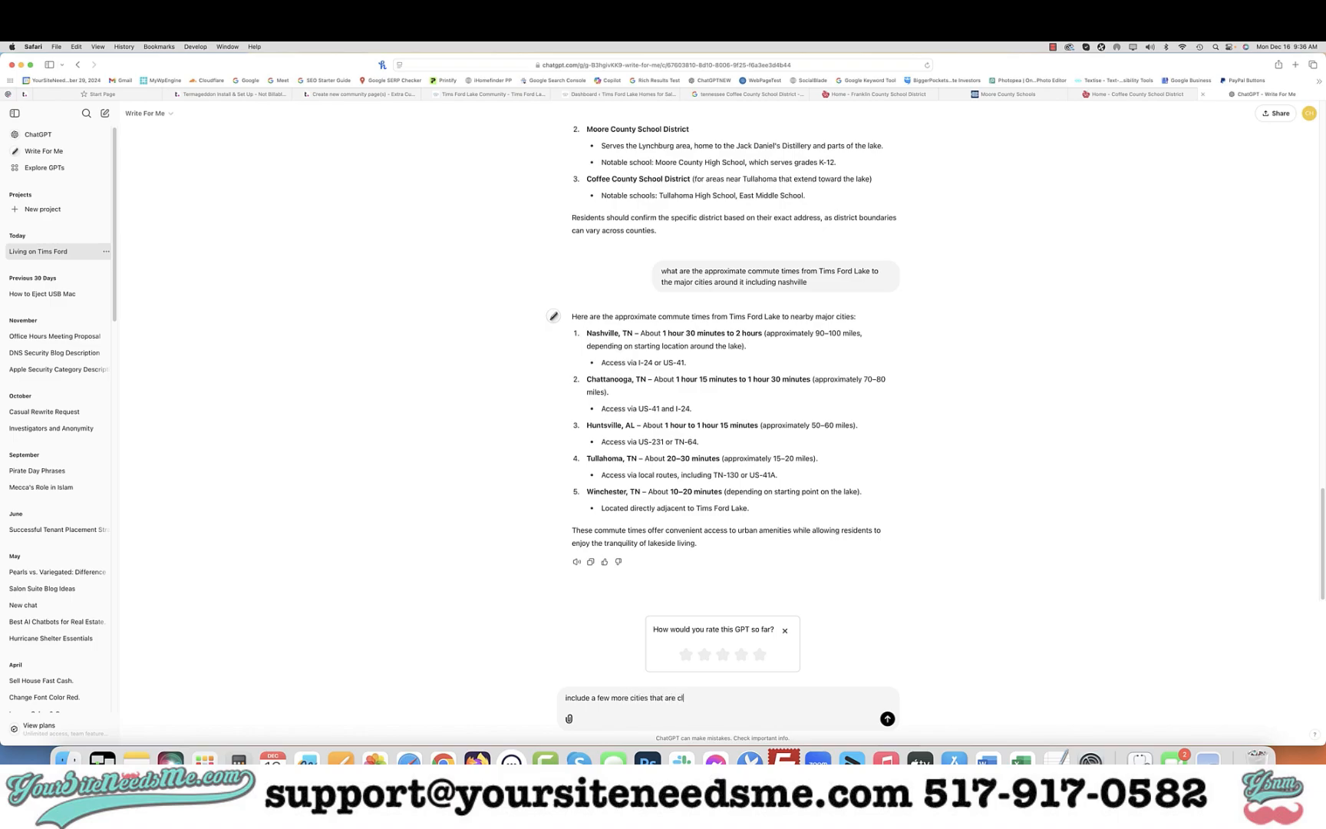
{"action": "type", "text": "nd in tennessee"}
{"action": "key", "text": "Return"}
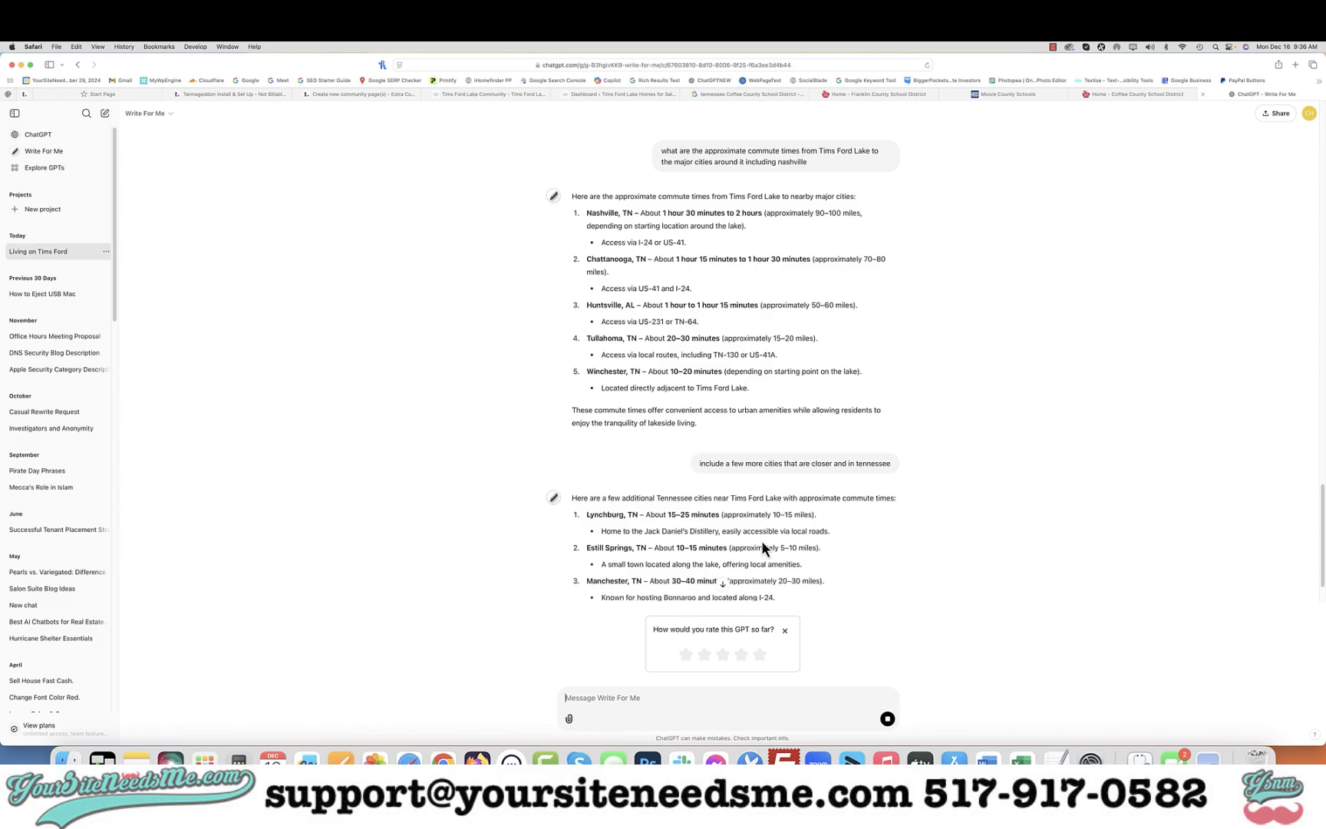
Ask ChatGPT to include cities where there are big employment companies in the region
{"action": "type", "text": "include cities where there are big employment companies in t"}
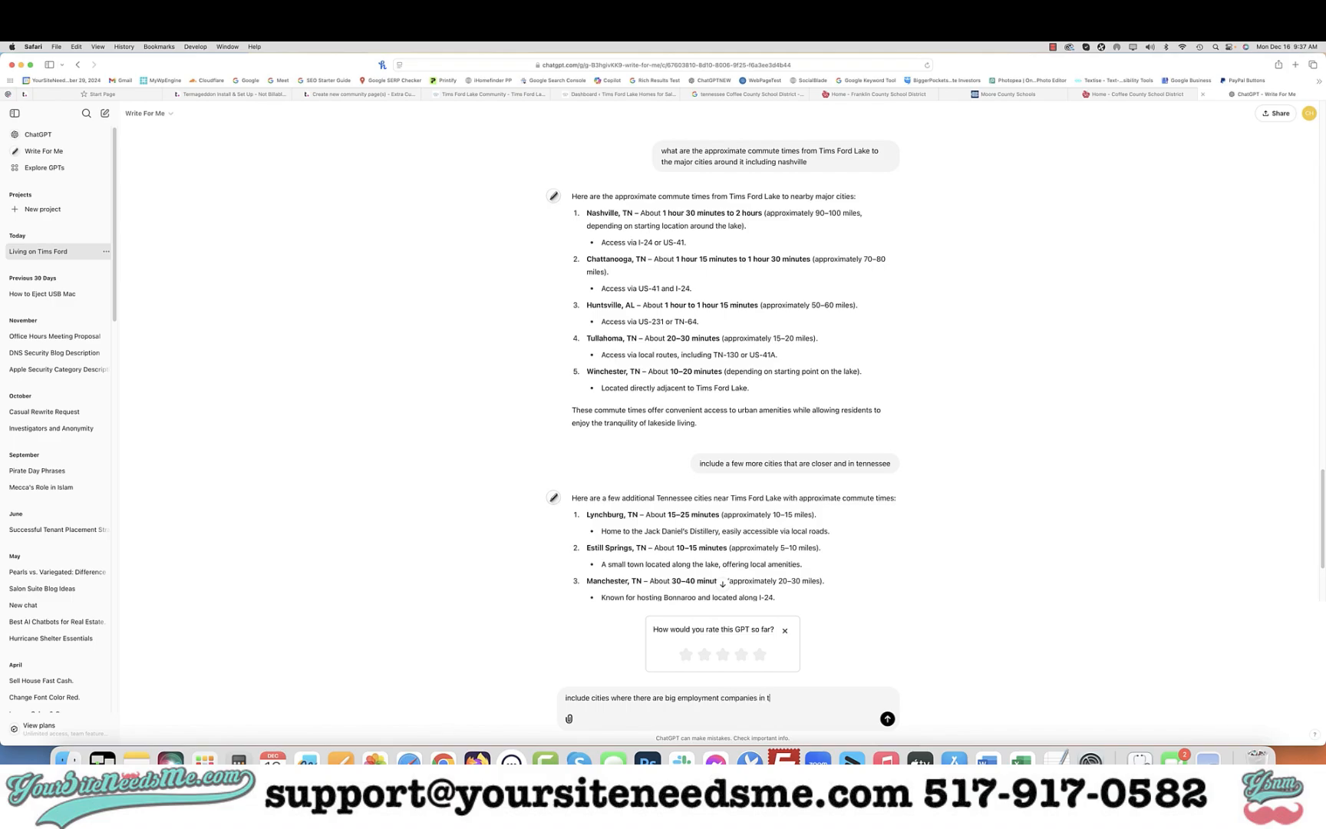
{"action": "type", "text": "he region"}
{"action": "key", "text": "Return"}
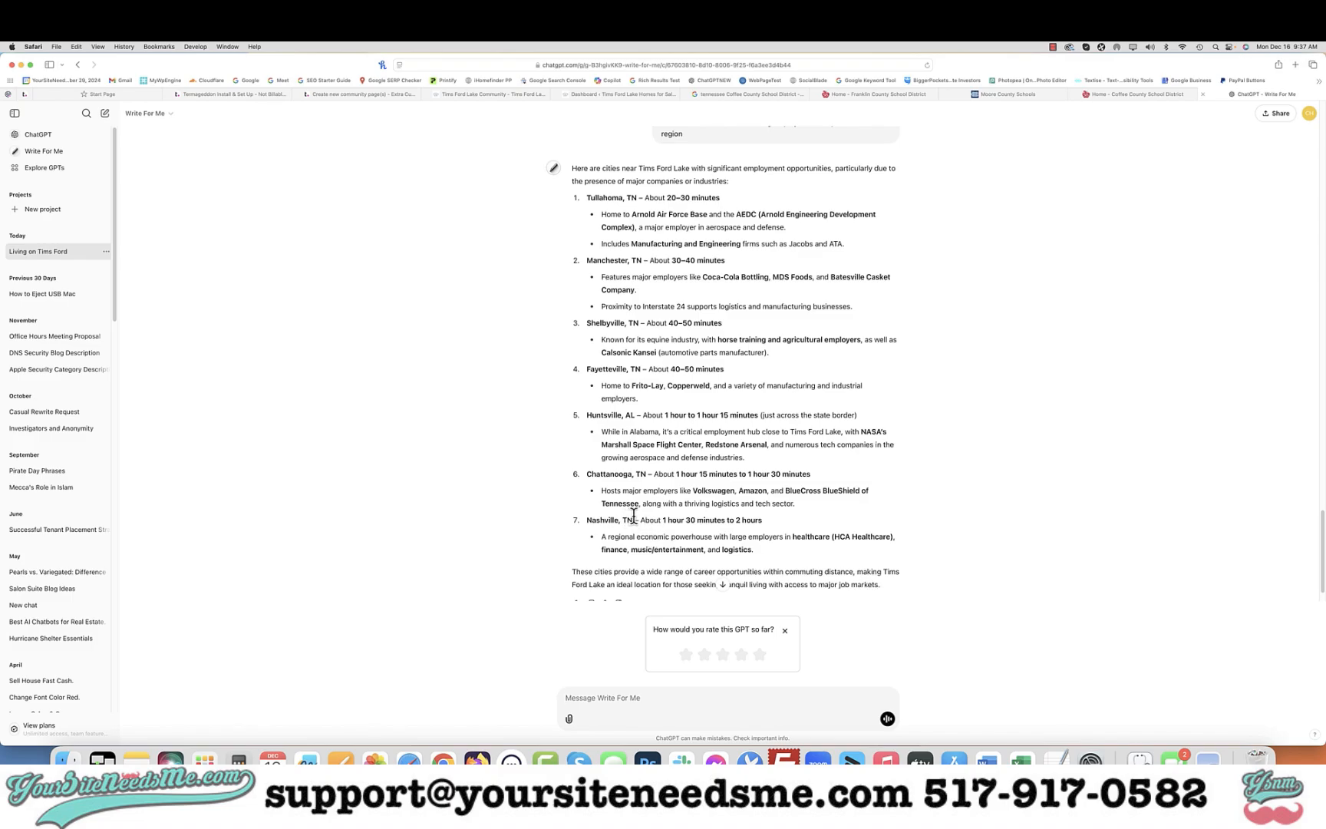
Copy the Nashville, TN commute line and replace the Commutes column's text with it
{"action": "left_click_drag", "start_coordinate": [770, 519], "coordinate": [587, 520]}
{"action": "key", "text": "super+c"}
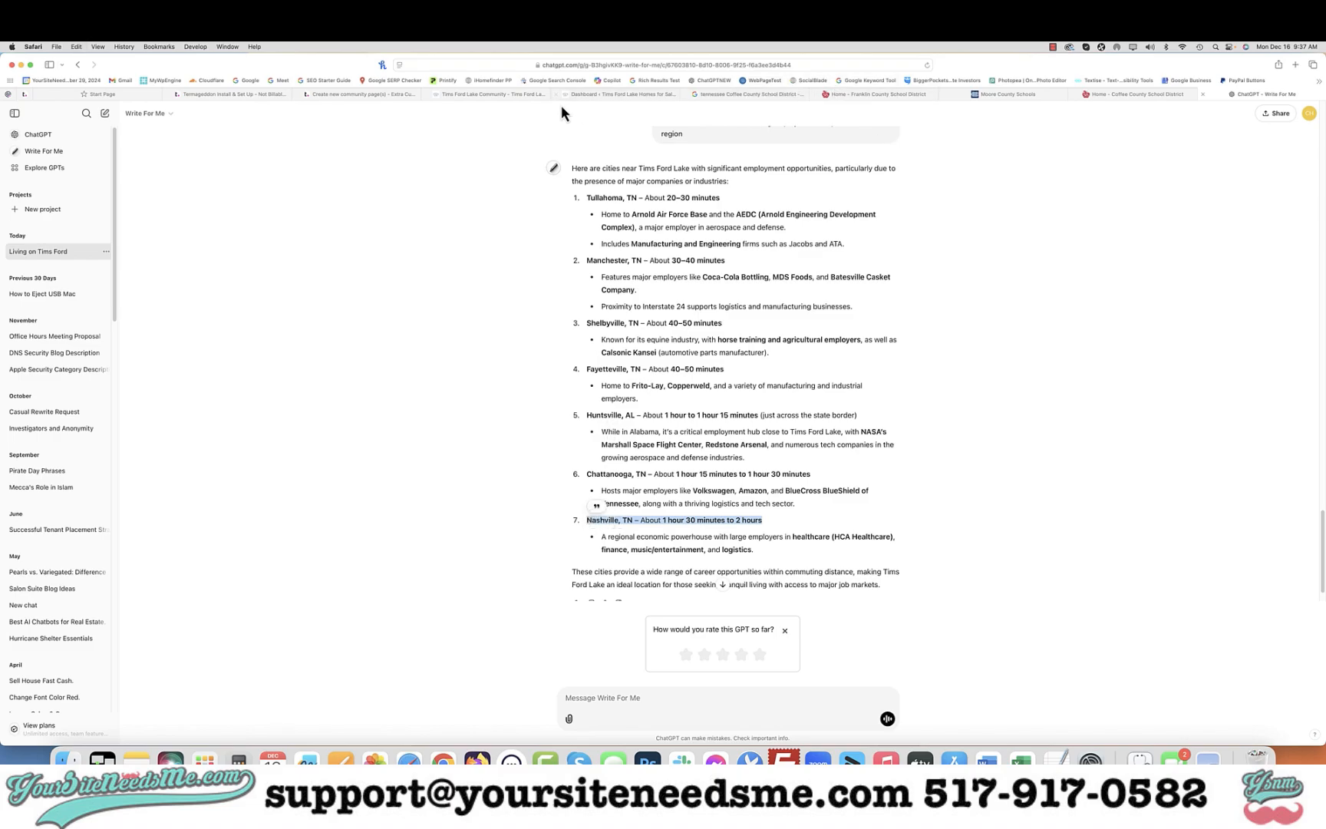
{"action": "left_click", "coordinate": [493, 95]}
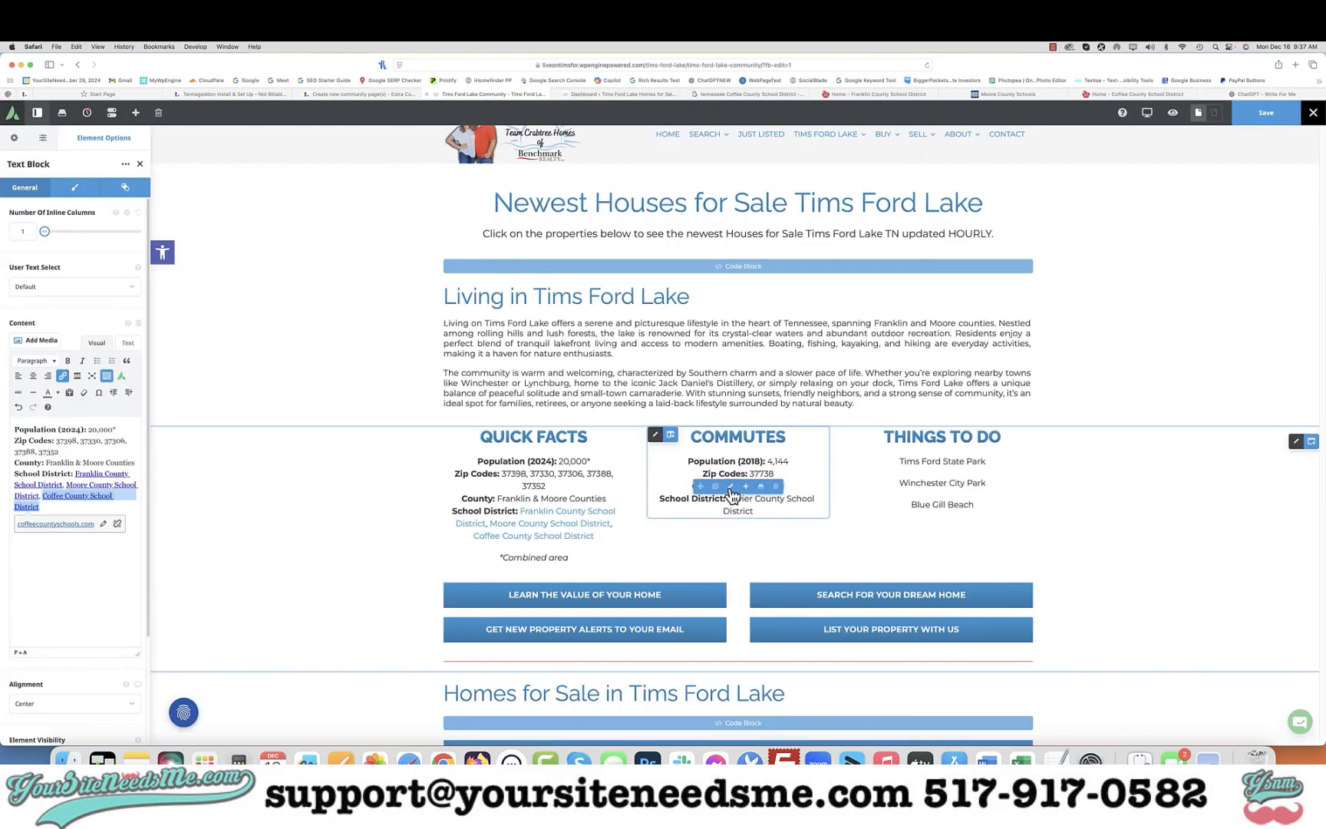
{"action": "left_click", "coordinate": [731, 486]}
{"action": "left_click", "coordinate": [66, 472]}
{"action": "key", "text": "super+a"}
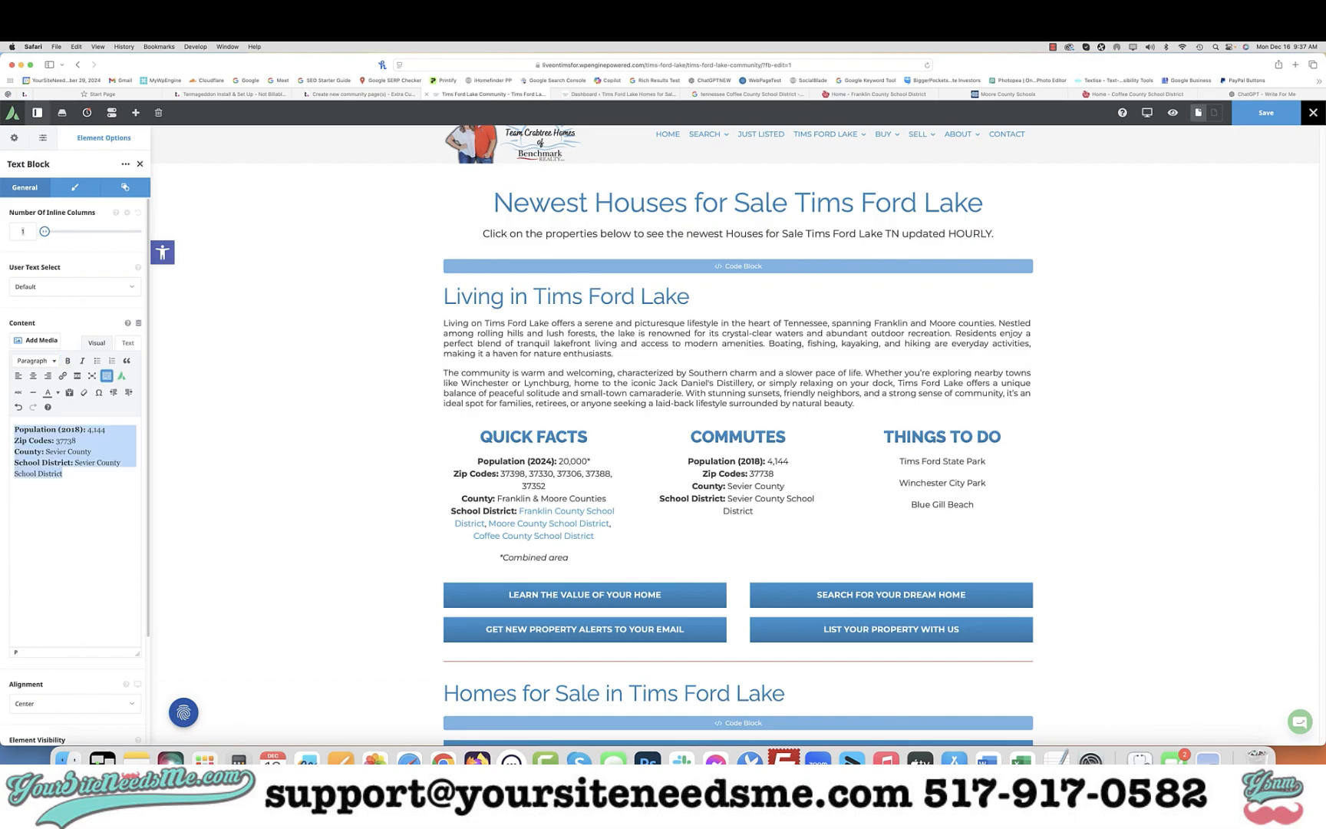
{"action": "key", "text": "super+v"}
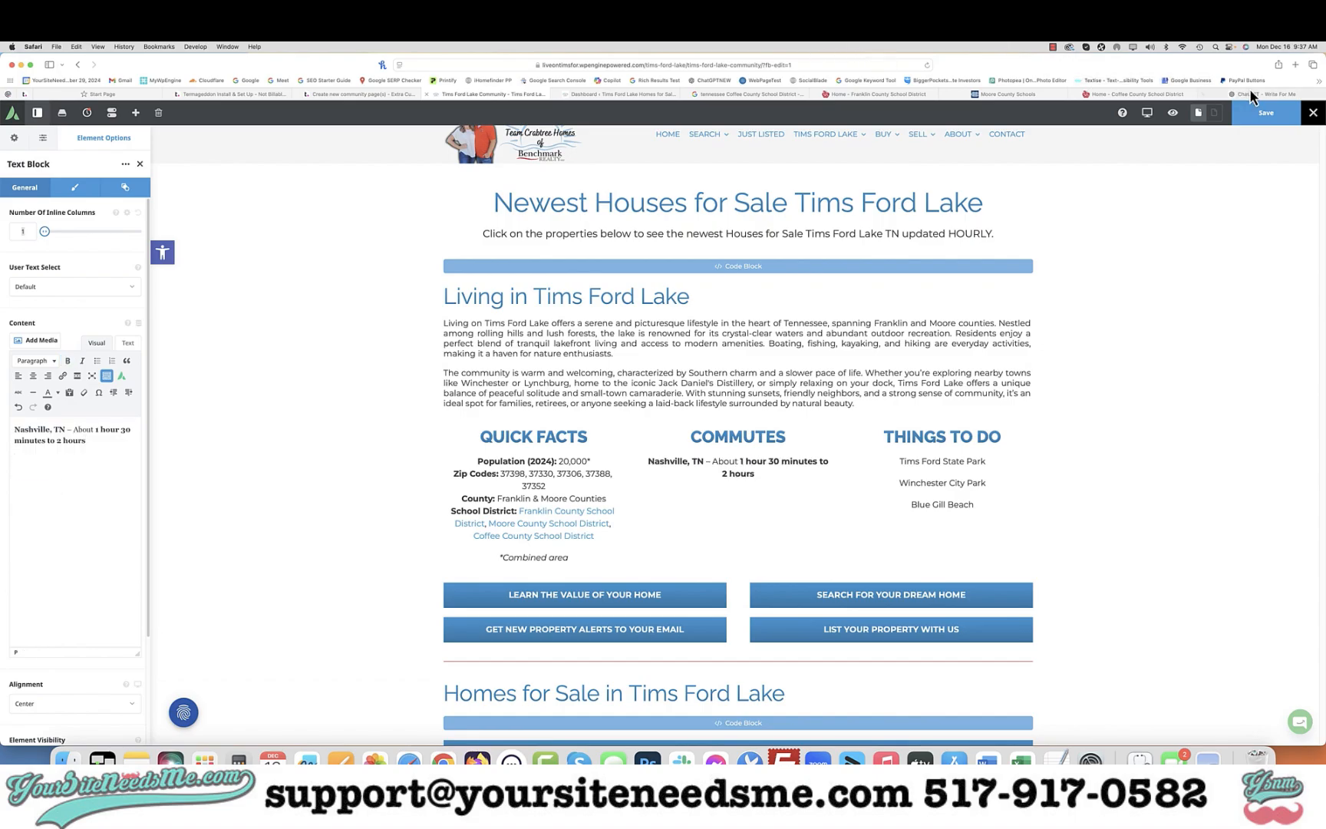
Copy the Chattanooga, TN commute line and add it below Nashville in the Commutes column
{"action": "left_click", "coordinate": [1251, 95]}
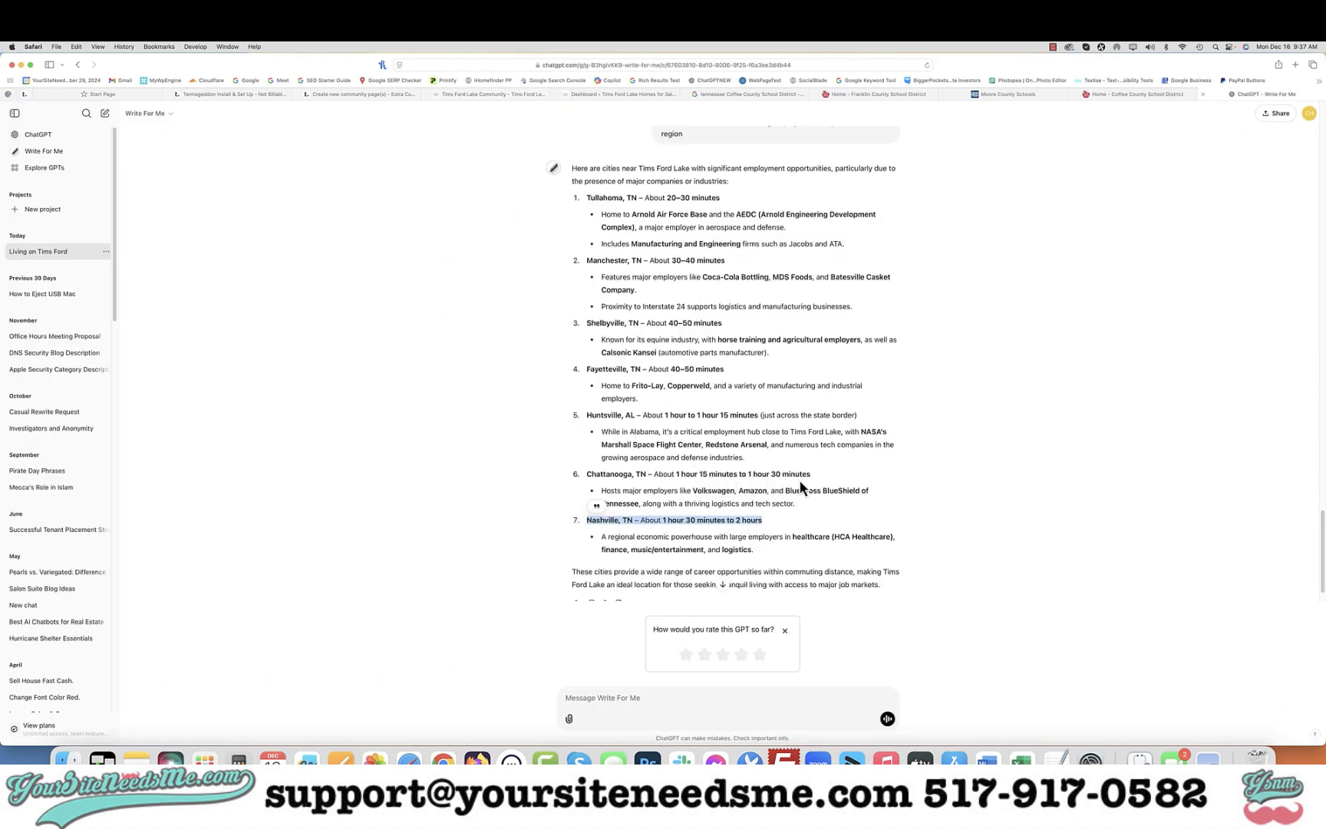
{"action": "left_click_drag", "start_coordinate": [815, 476], "coordinate": [587, 475]}
{"action": "key", "text": "super+c"}
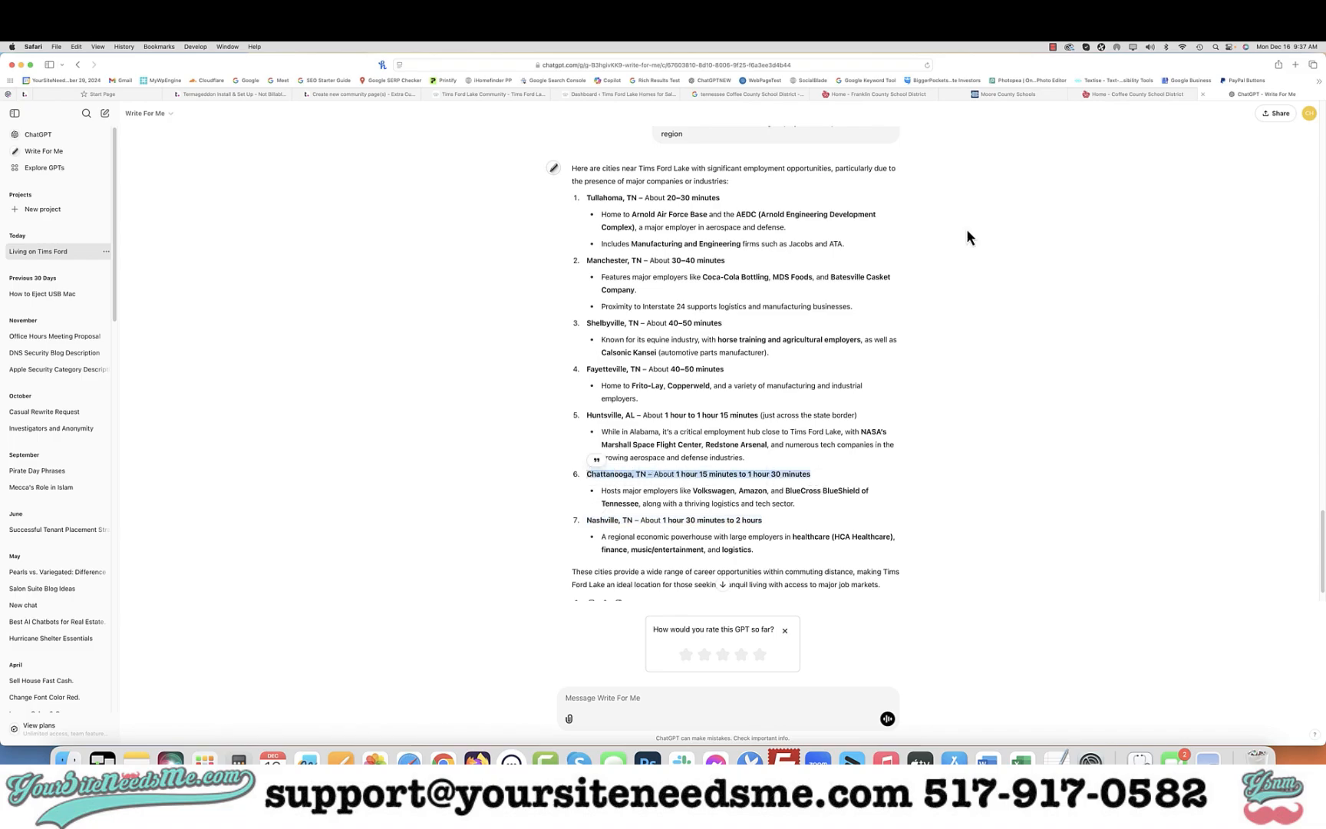
{"action": "left_click", "coordinate": [476, 97]}
{"action": "key", "text": "super+v"}
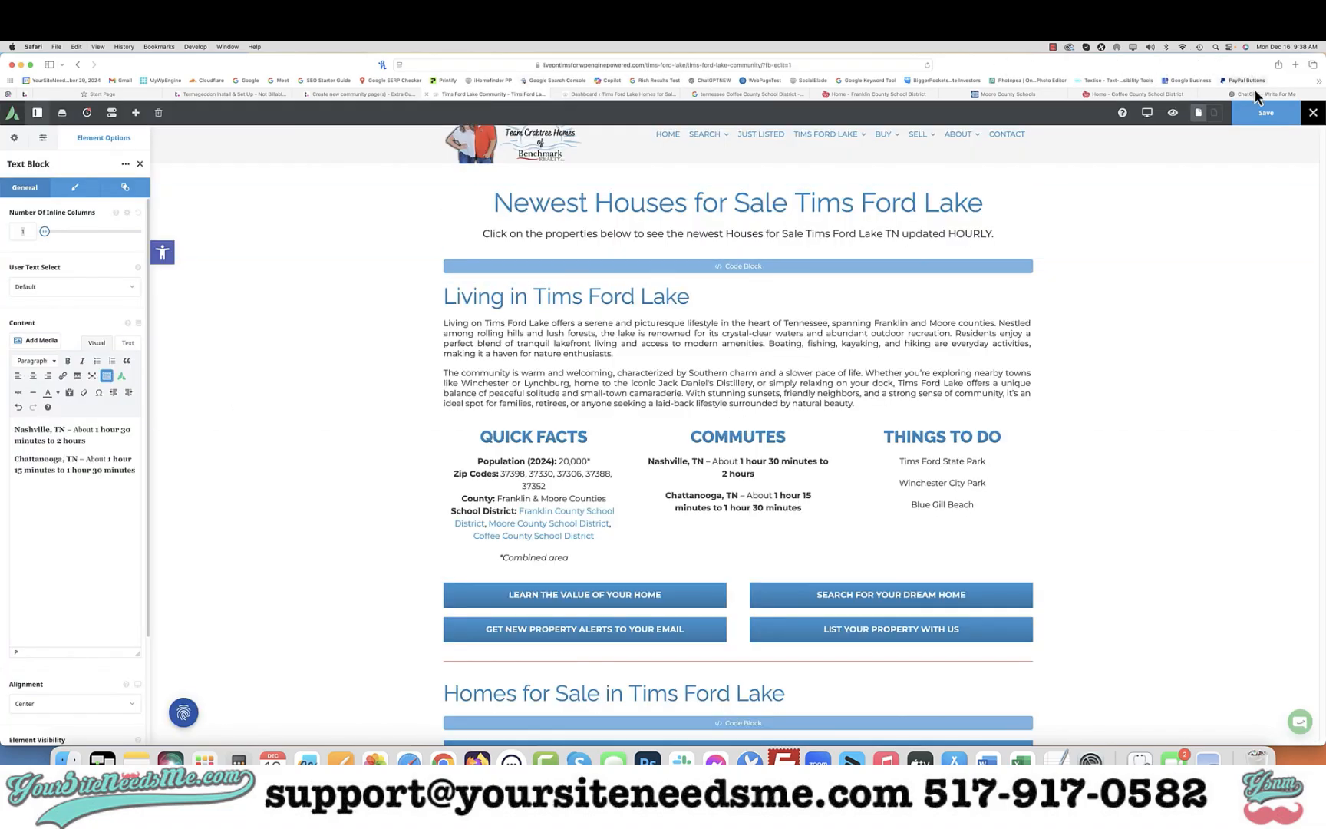
Copy the Huntsville, AL commute line and add it as a new line in the Commutes column
{"action": "left_click", "coordinate": [1255, 92]}
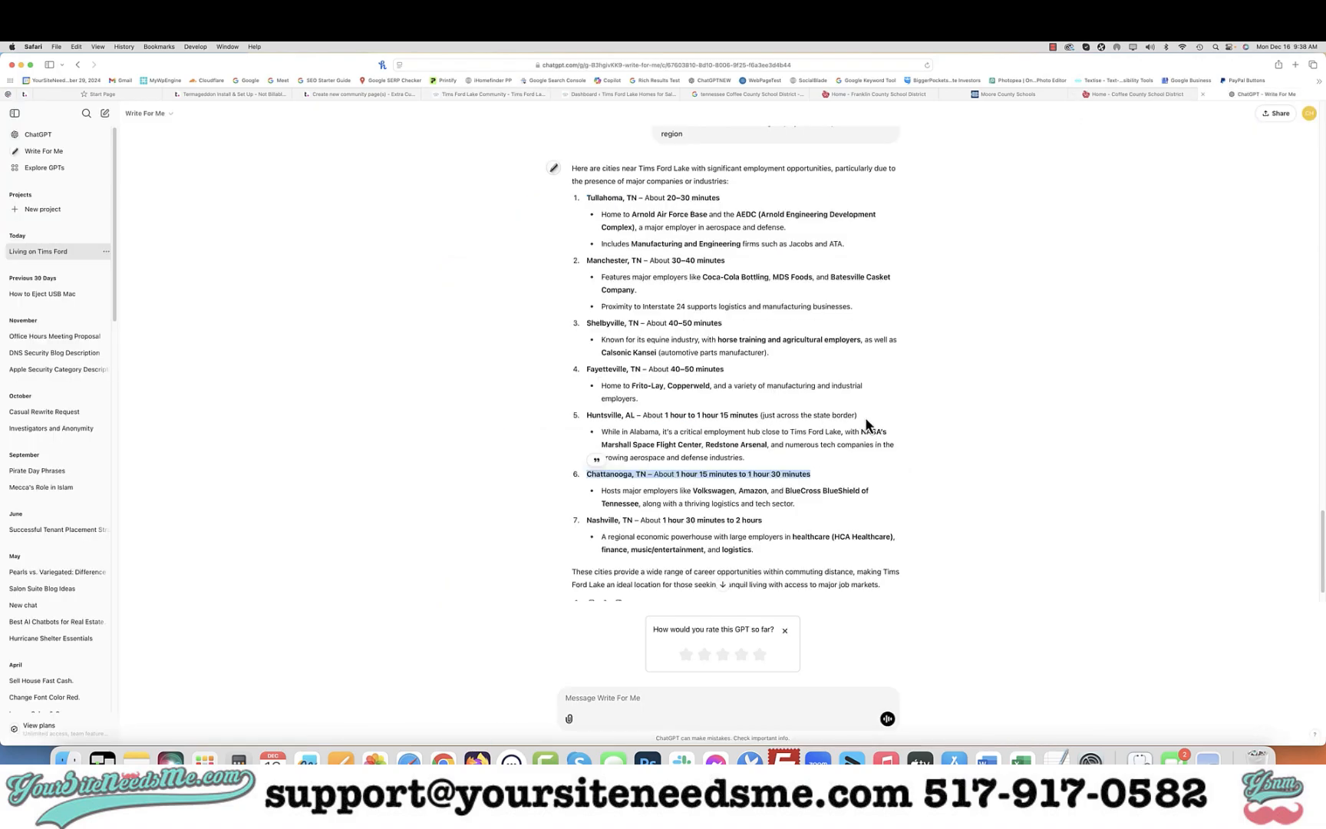
{"action": "left_click_drag", "start_coordinate": [864, 416], "coordinate": [582, 416]}
{"action": "key", "text": "super+c"}
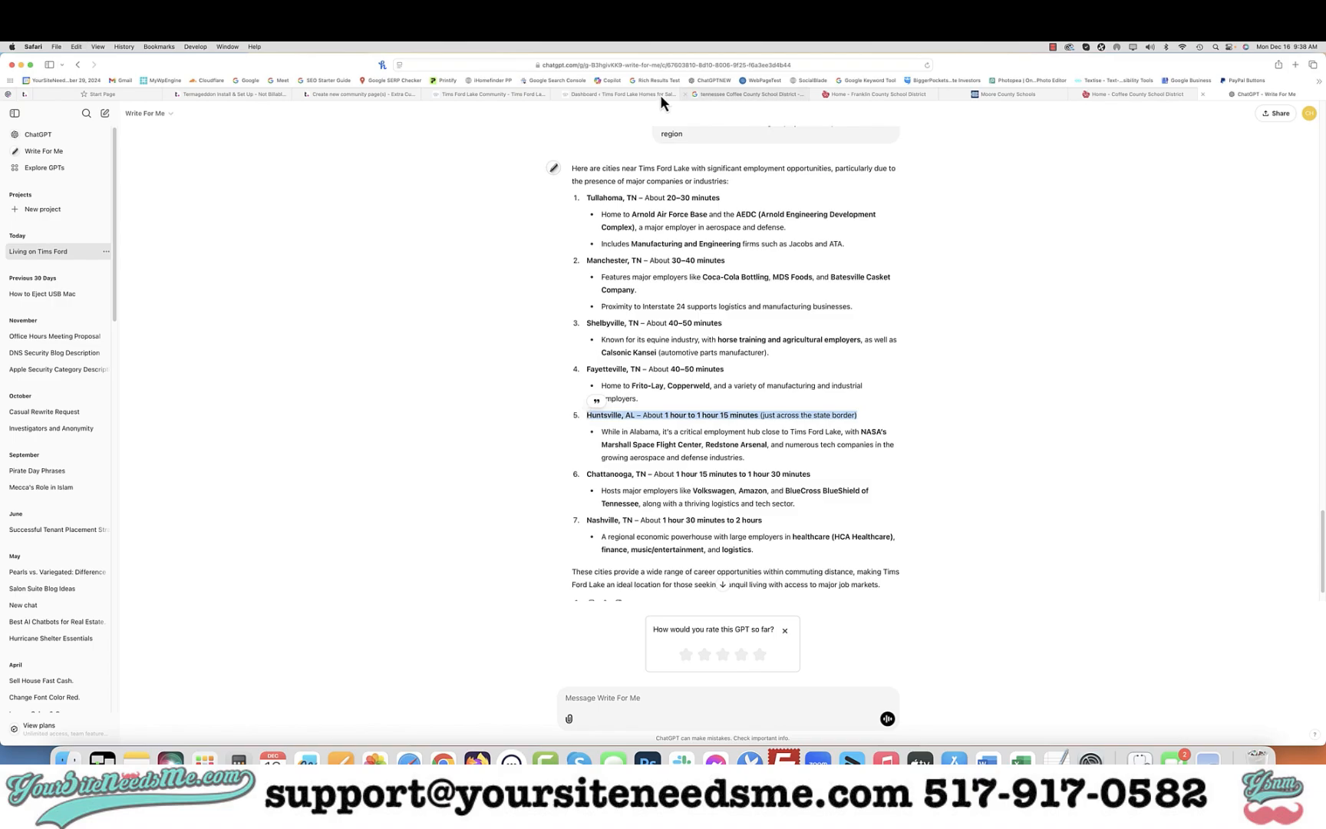
{"action": "left_click", "coordinate": [511, 94]}
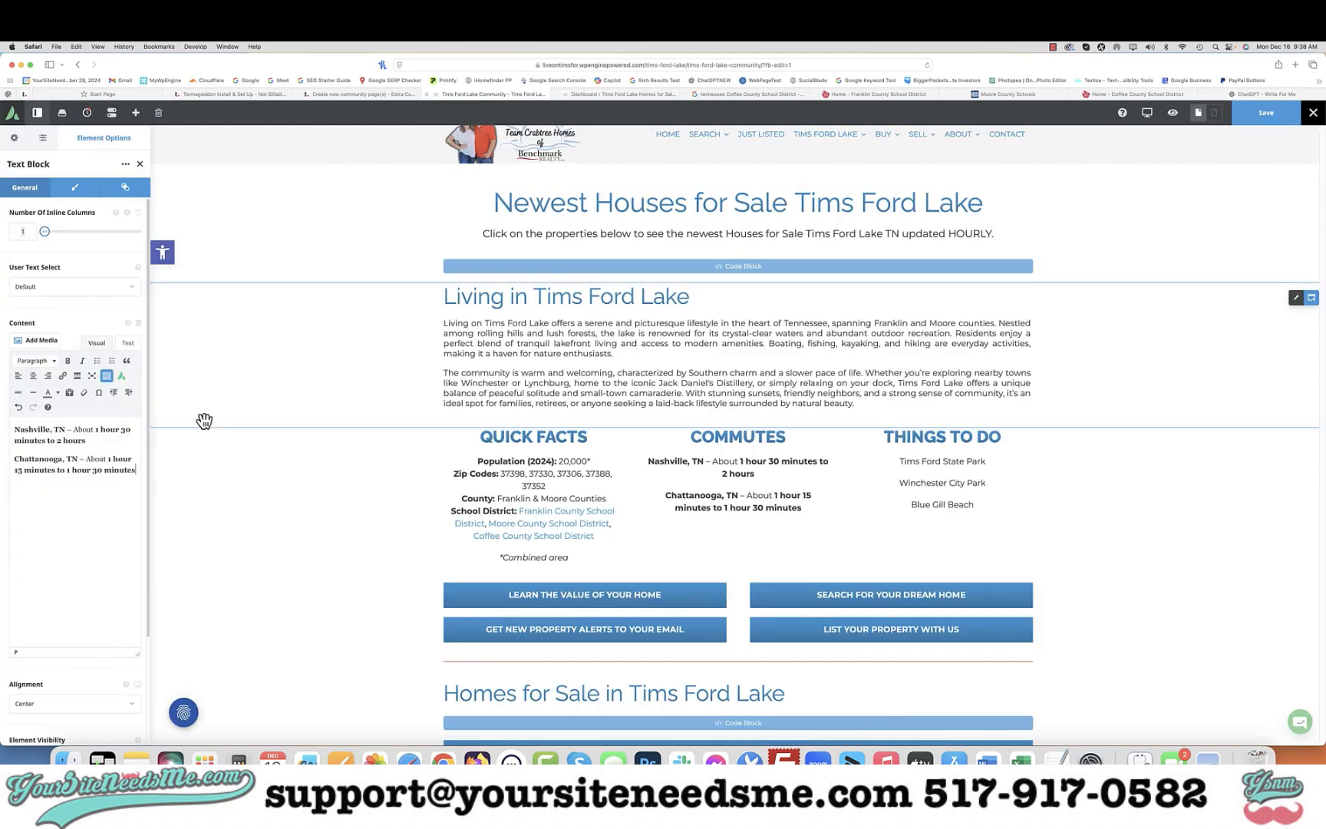
{"action": "key", "text": "Return"}
{"action": "key", "text": "super+v"}
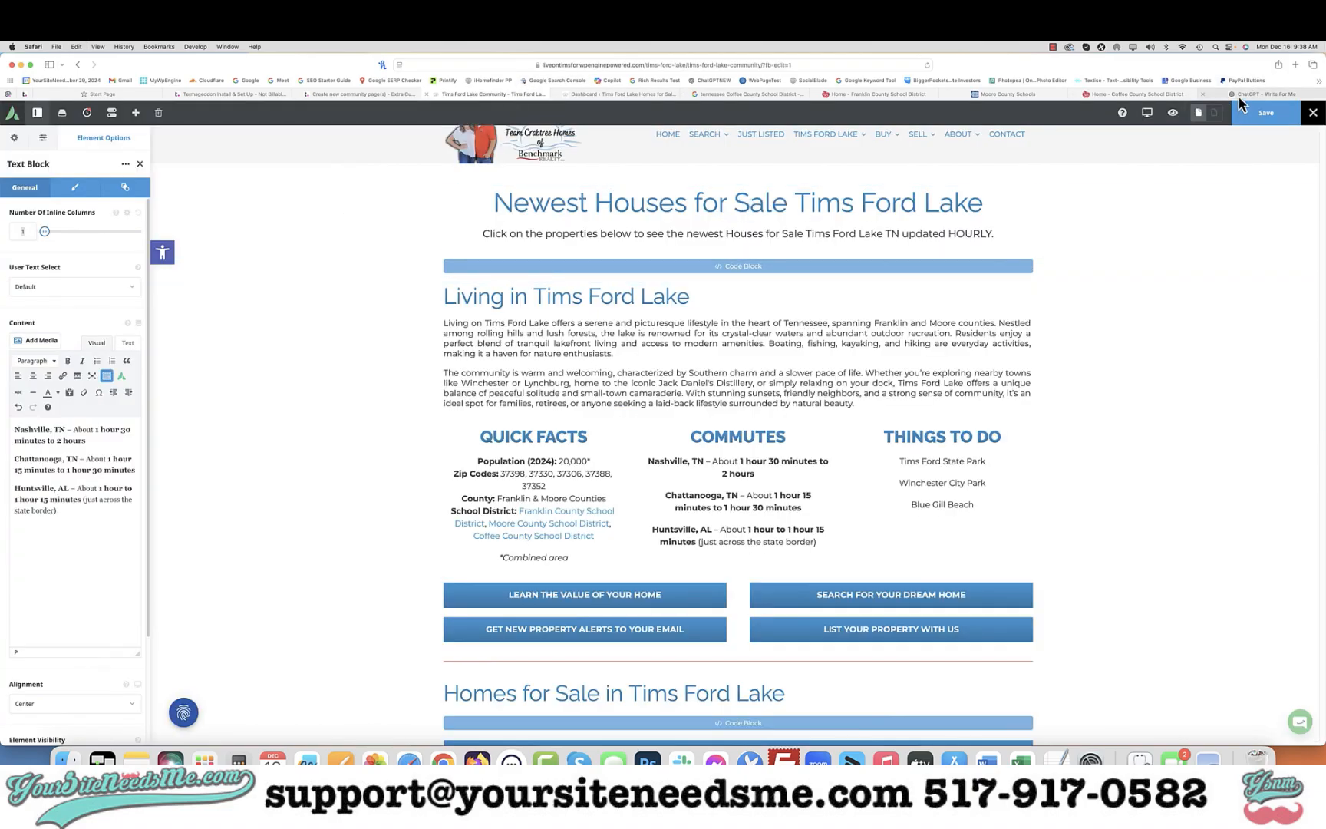
Copy the Fayetteville, TN commute line and add it below Huntsville in the Commutes column
{"action": "left_click", "coordinate": [1238, 95]}
{"action": "left_click_drag", "start_coordinate": [741, 372], "coordinate": [586, 370]}
{"action": "key", "text": "super+c"}
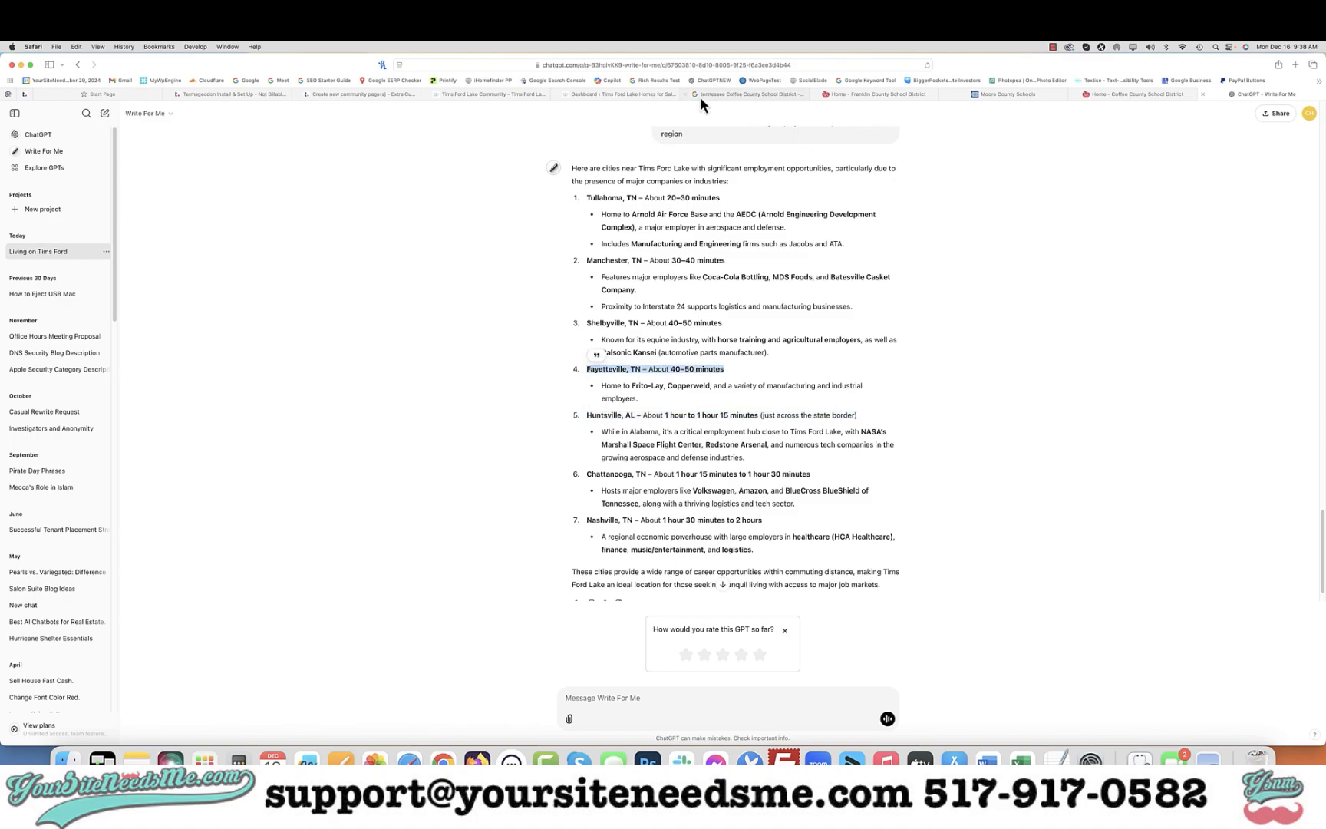
{"action": "left_click", "coordinate": [490, 94]}
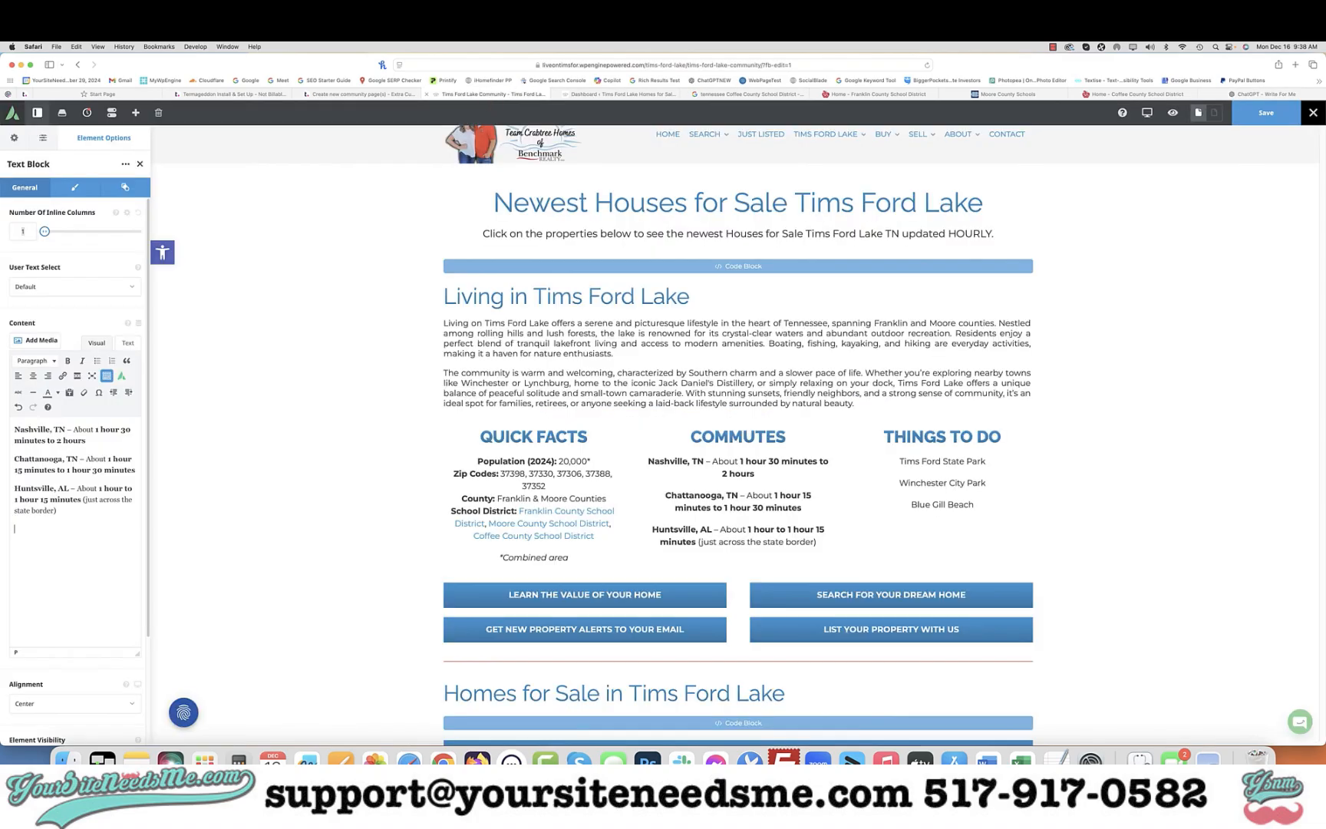
{"action": "key", "text": "super+v"}
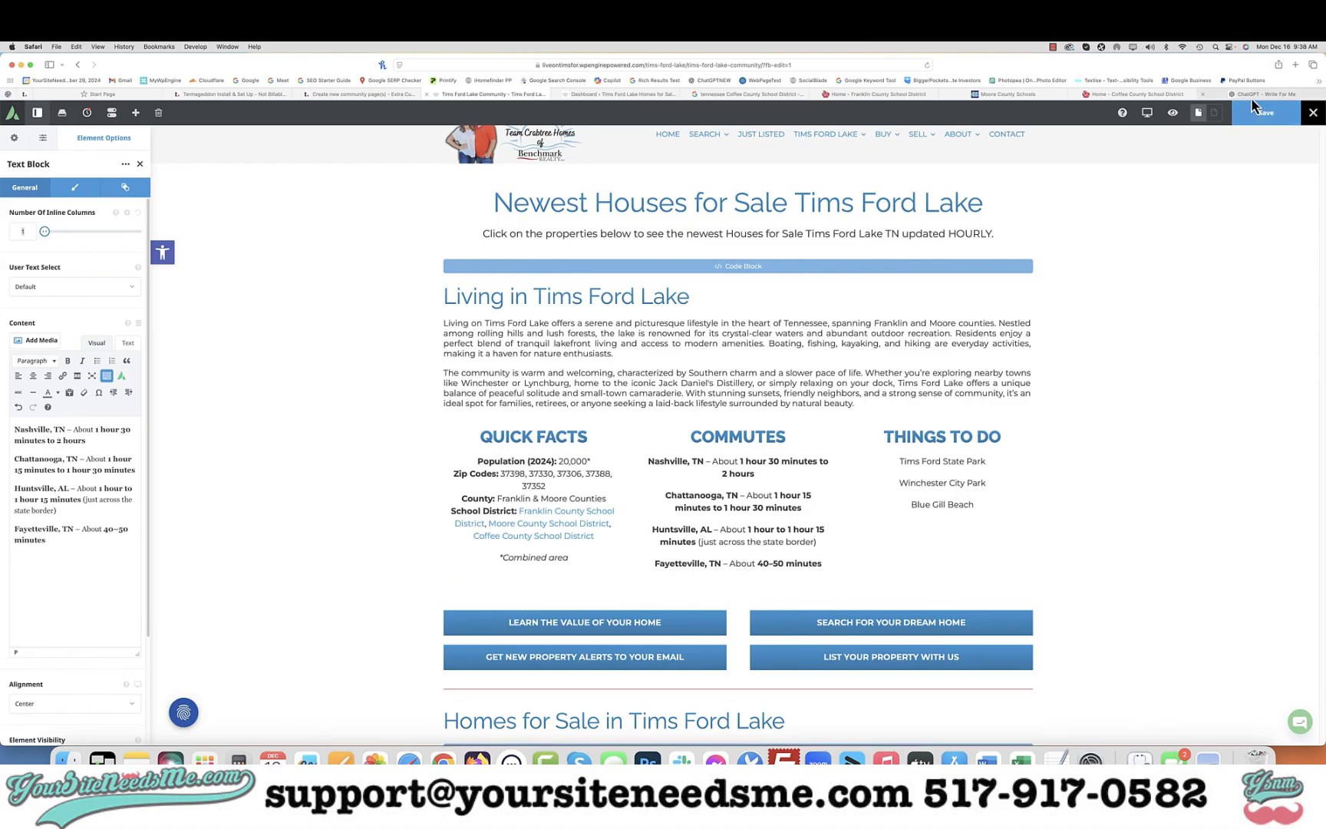
Copy the Manchester, TN commute line and add it below Fayetteville in the Commutes column
{"action": "left_click", "coordinate": [1250, 95]}
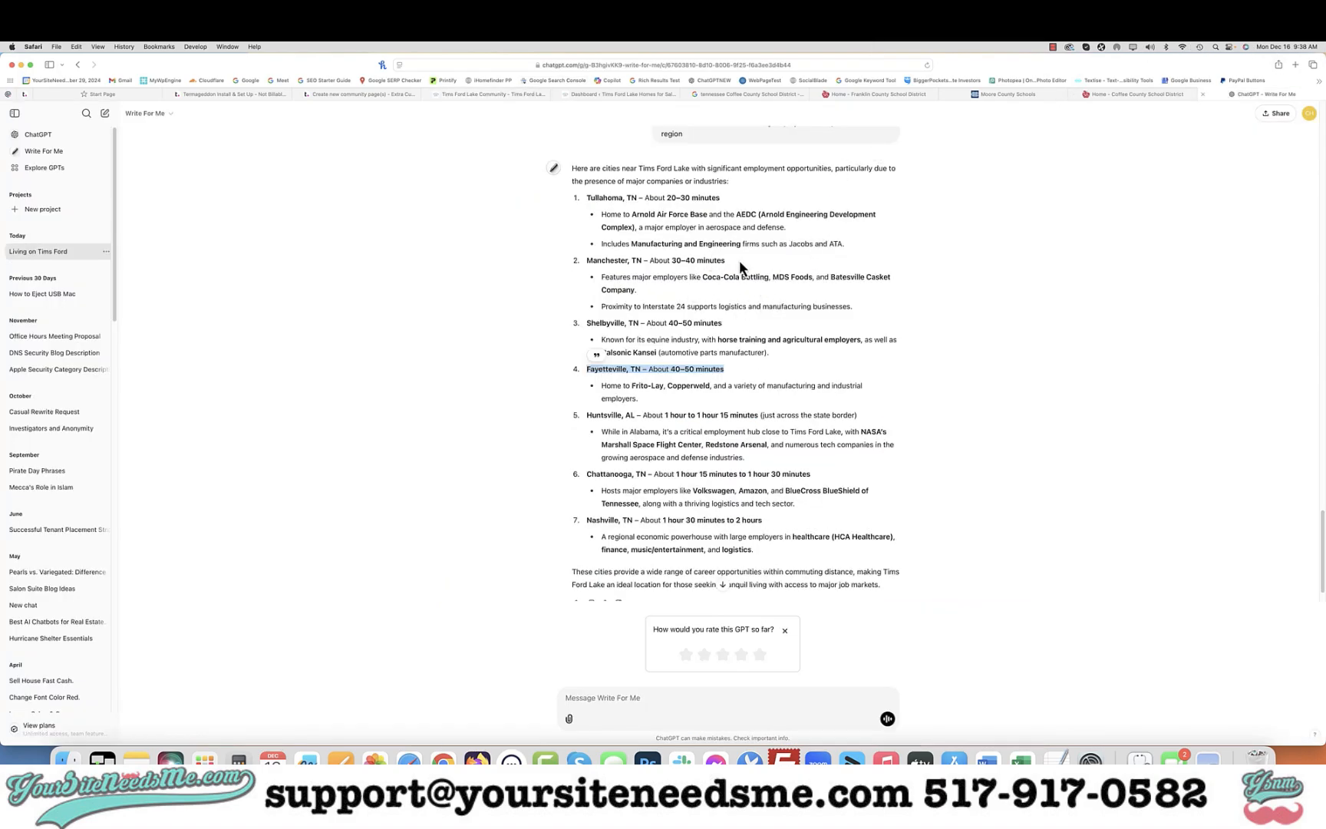
{"action": "left_click_drag", "start_coordinate": [739, 260], "coordinate": [576, 260]}
{"action": "key", "text": "super+c"}
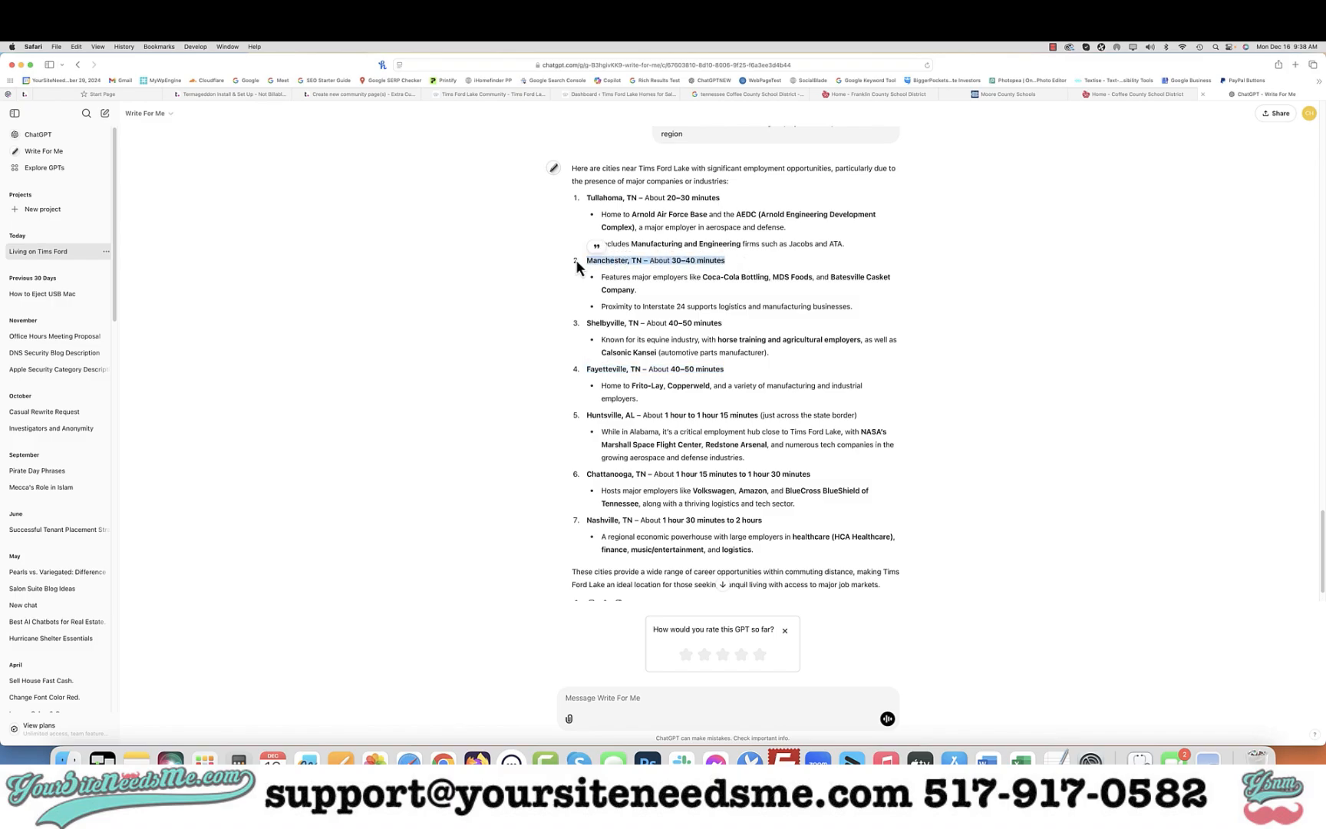
{"action": "left_click", "coordinate": [478, 95]}
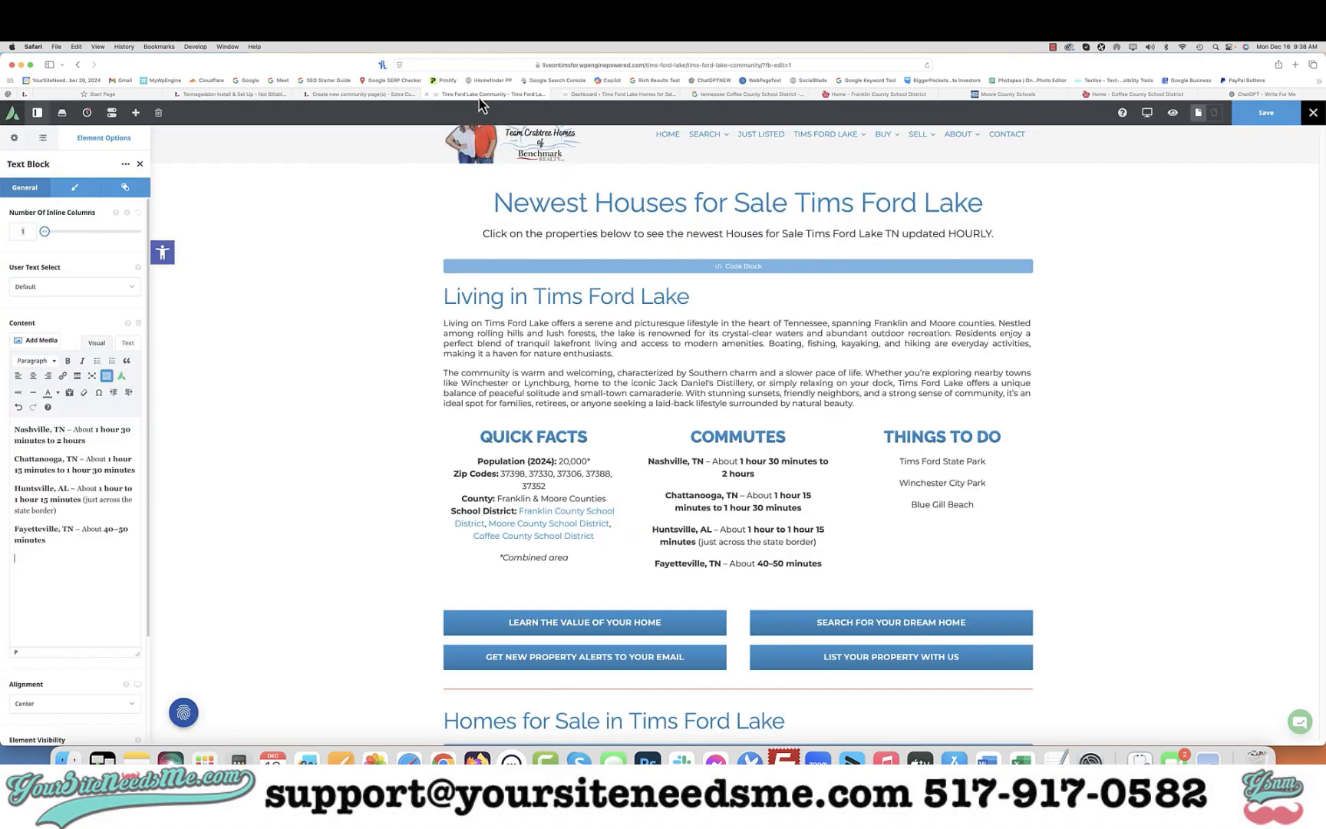
{"action": "key", "text": "super+v"}
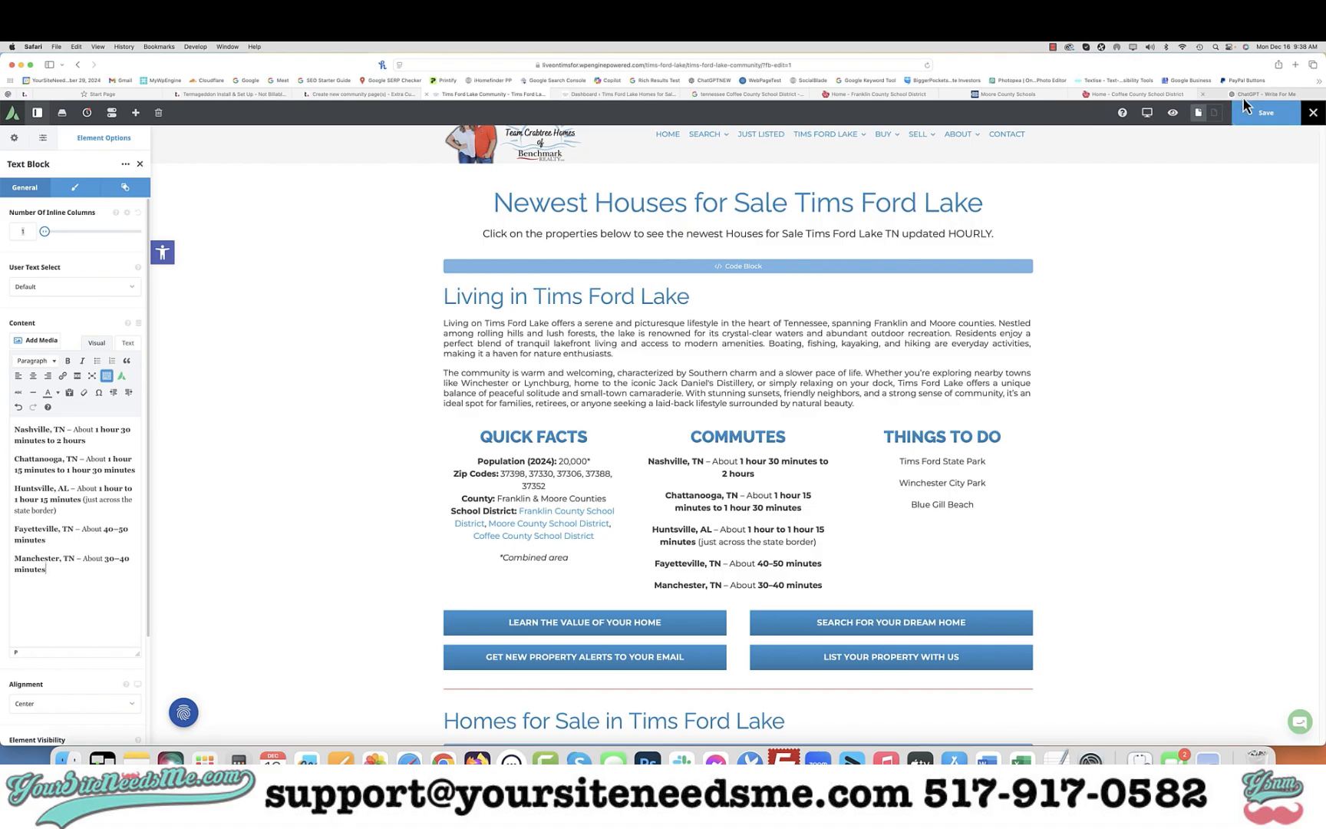
Copy the Tullahoma, TN commute line and add it below Manchester in the Commutes column
{"action": "left_click", "coordinate": [1242, 95]}
{"action": "left_click_drag", "start_coordinate": [733, 200], "coordinate": [584, 201]}
{"action": "key", "text": "super+c"}
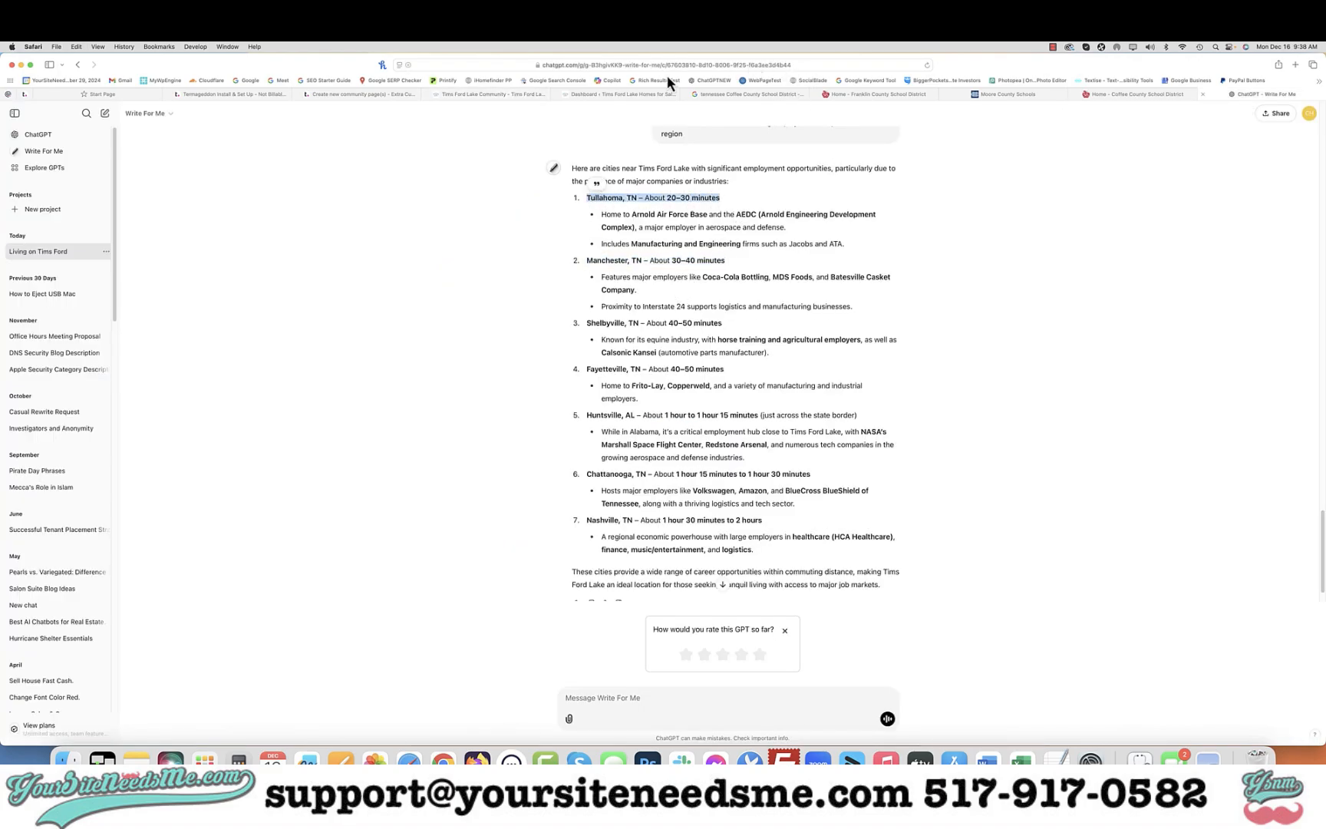
{"action": "left_click", "coordinate": [512, 97]}
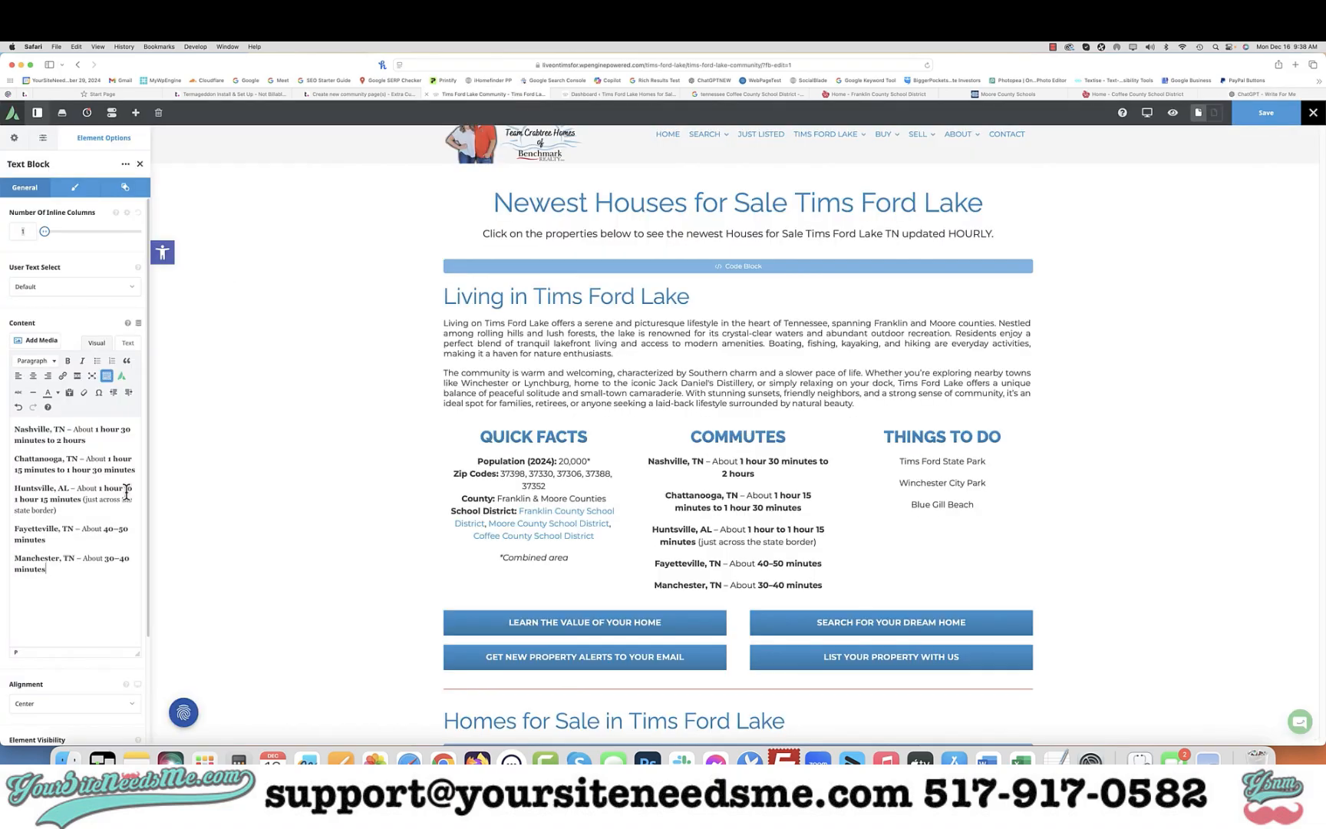
{"action": "key", "text": "super+v"}
Remove the bold formatting from all the commute lines in the Commutes text
{"action": "scroll", "coordinate": [774, 553], "scroll_direction": "down", "scroll_amount": 15}
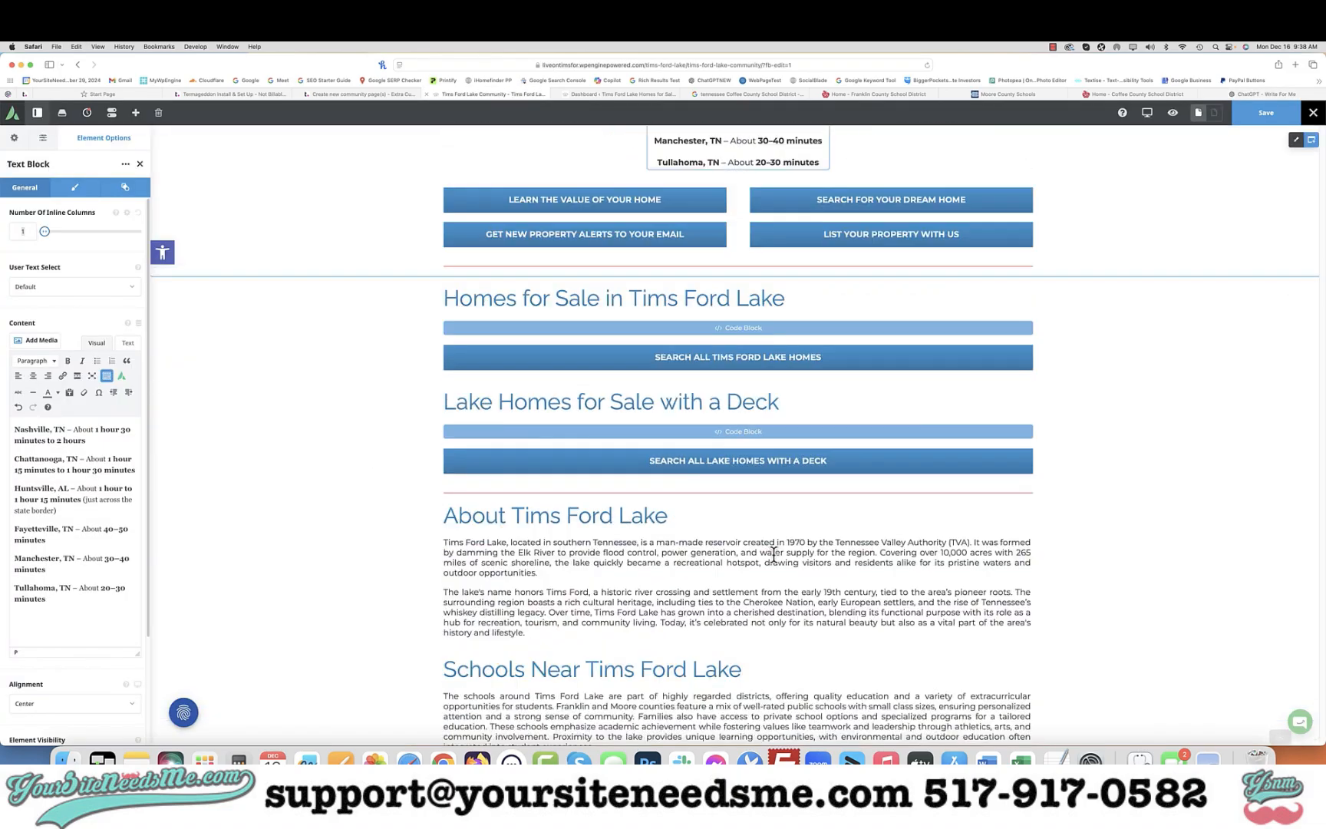
{"action": "scroll", "coordinate": [774, 553], "scroll_direction": "down", "scroll_amount": 10}
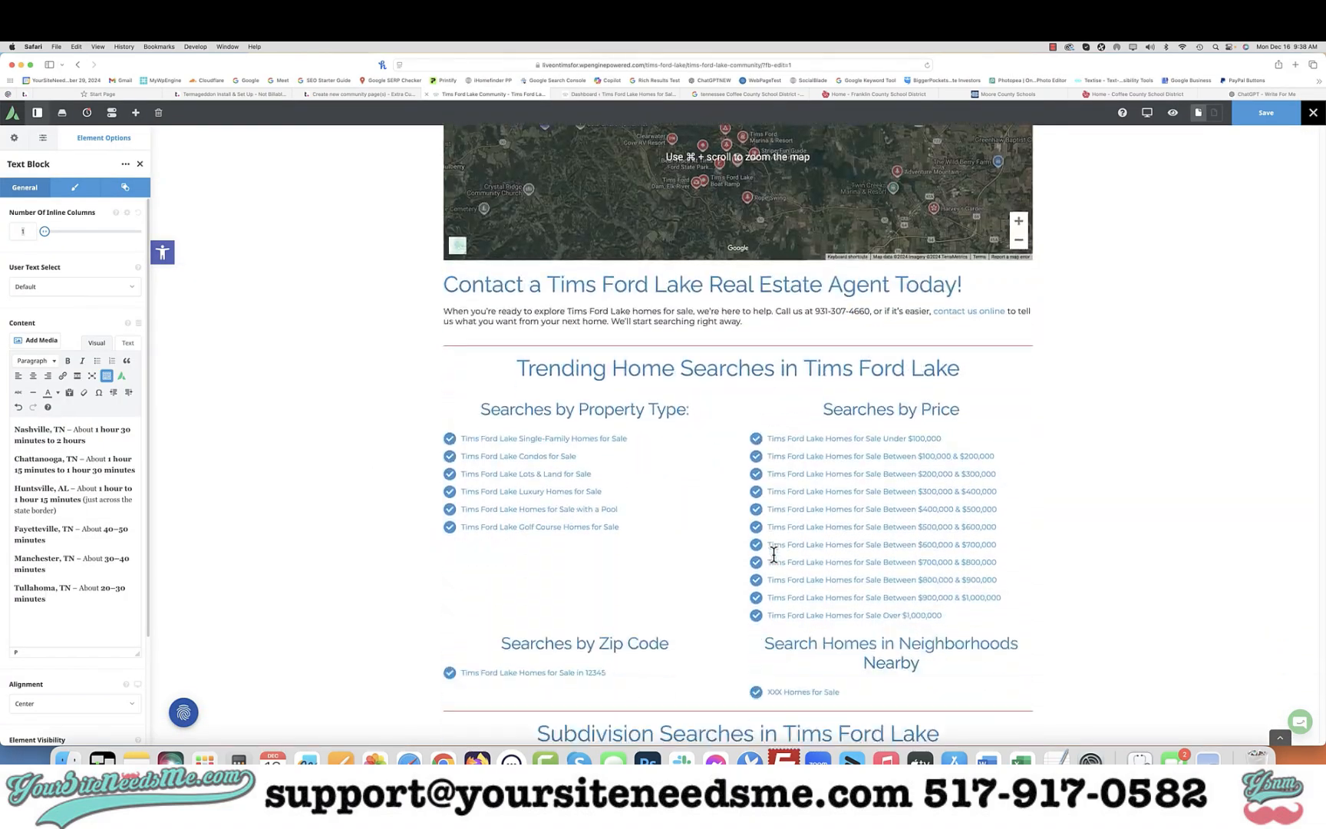
{"action": "scroll", "coordinate": [773, 553], "scroll_direction": "down", "scroll_amount": 4}
{"action": "scroll", "coordinate": [774, 553], "scroll_direction": "up", "scroll_amount": 20}
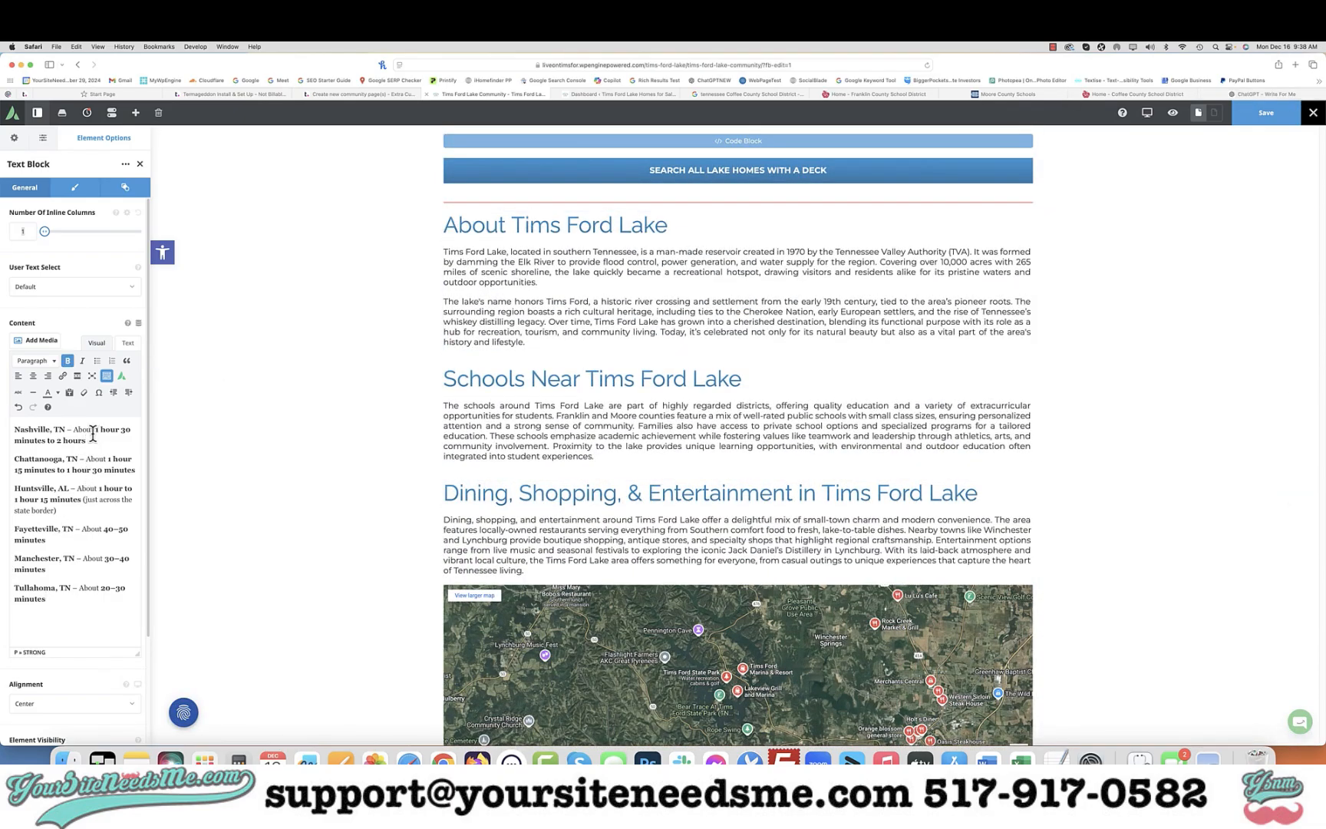
{"action": "left_click_drag", "start_coordinate": [86, 440], "coordinate": [92, 434]}
{"action": "left_click_drag", "start_coordinate": [78, 607], "coordinate": [14, 416]}
{"action": "key", "text": "super+b"}
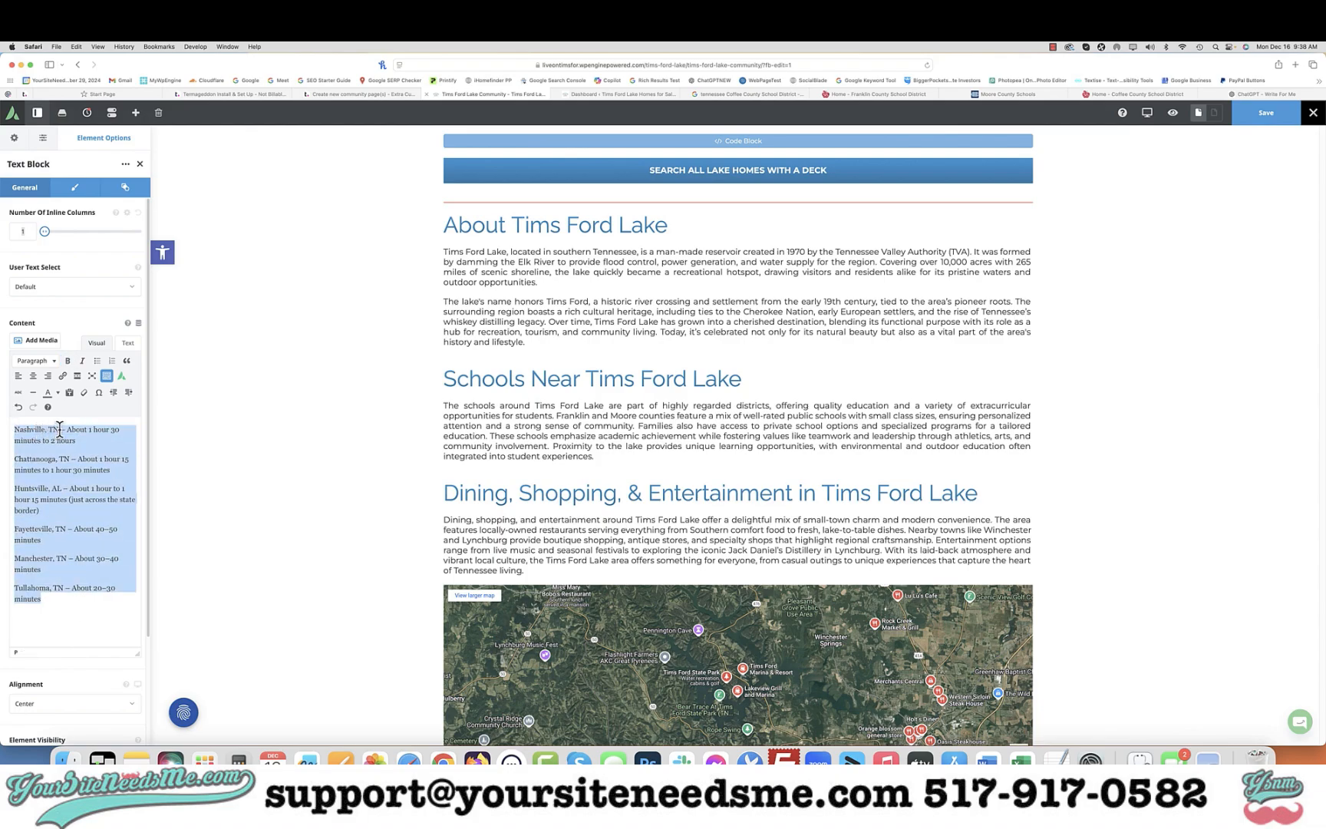
Bold each city name in the commute lines: Nashville, Chattanooga, Huntsville, Fayetteville, Manchester and Tullahoma
{"action": "left_click", "coordinate": [60, 430]}
{"action": "key", "text": "shift+super+Left"}
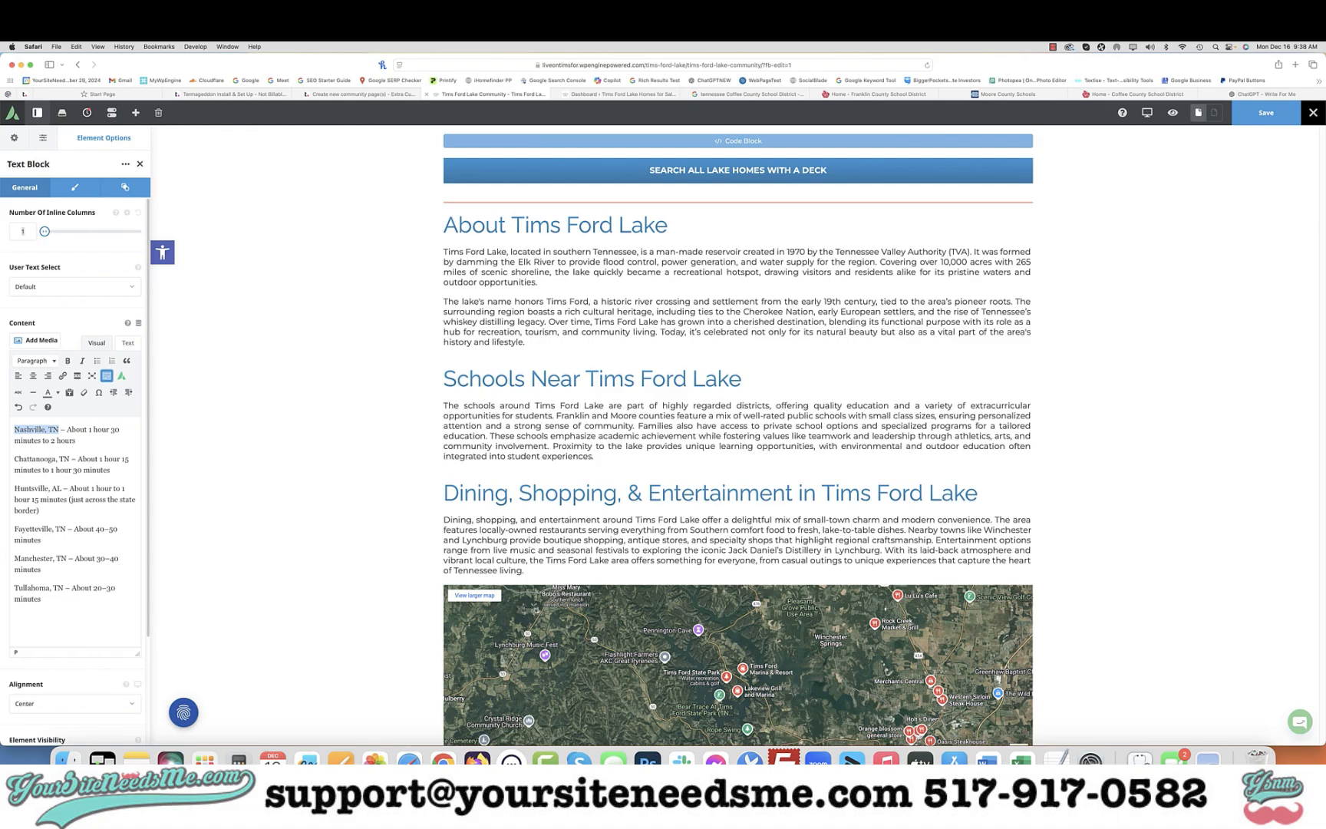
{"action": "key", "text": "super+b"}
{"action": "key", "text": "Down"}
{"action": "key", "text": "Down"}
{"action": "left_click", "coordinate": [70, 454], "text": "shift"}
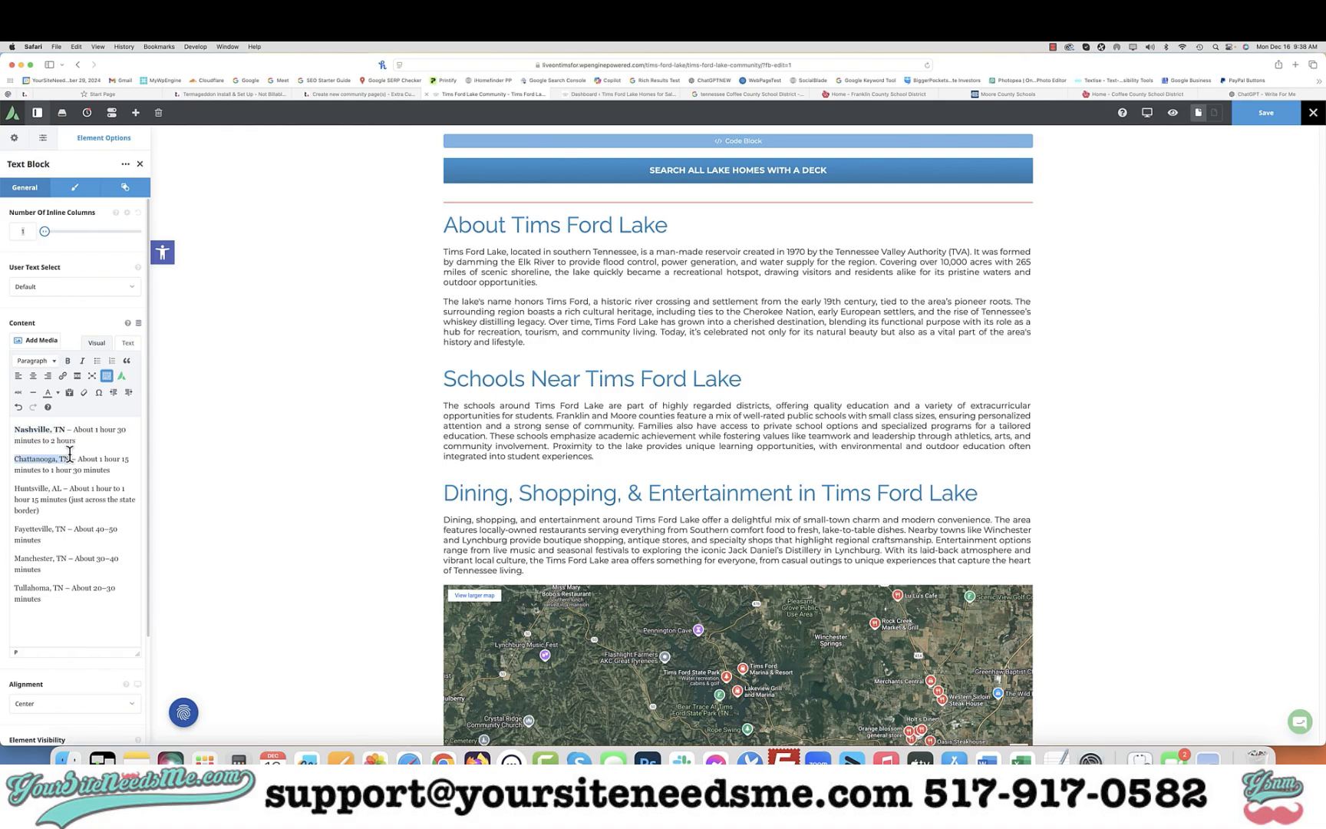
{"action": "key", "text": "super+b"}
{"action": "key", "text": "Down"}
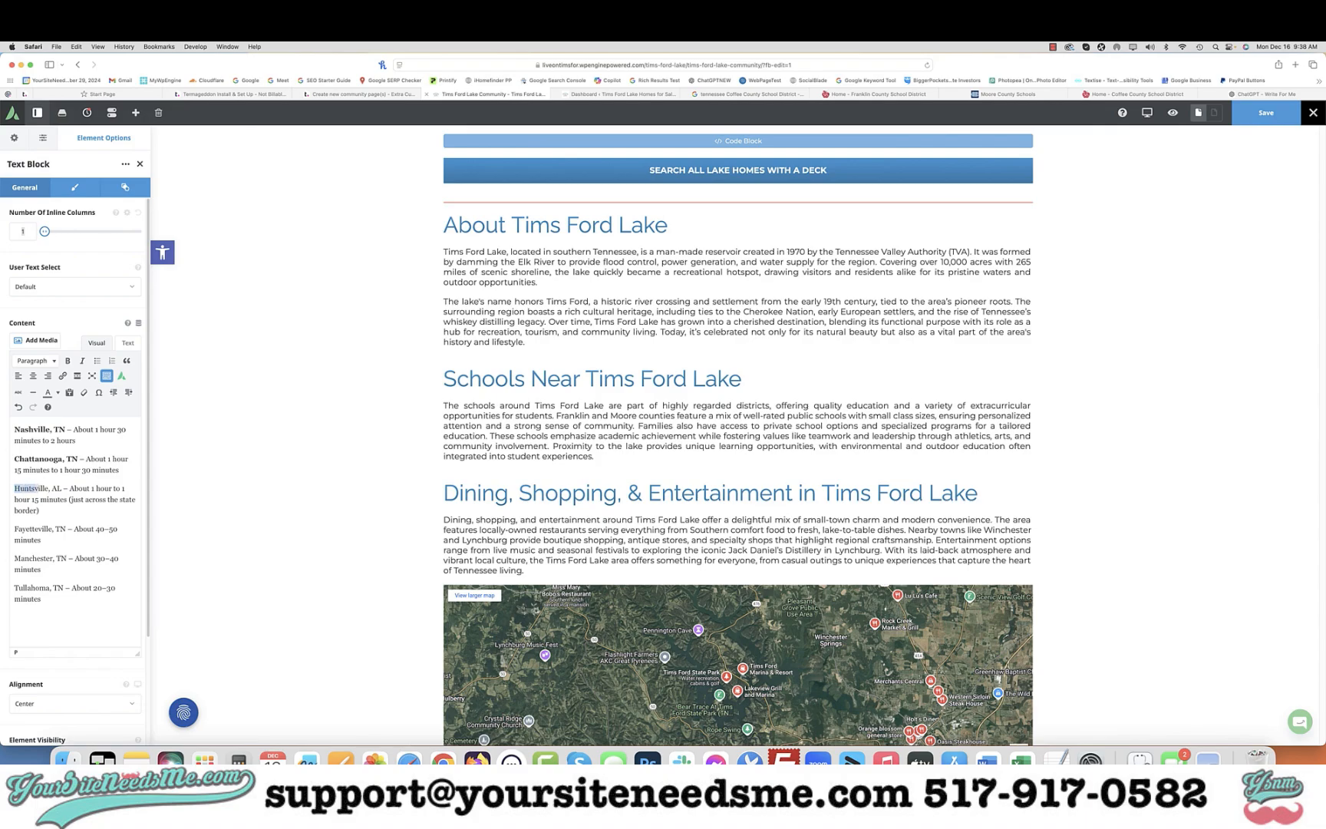
{"action": "key", "text": "shift+alt+Right"}
{"action": "key", "text": "super+b"}
{"action": "key", "text": "Down"}
{"action": "left_click", "coordinate": [65, 526], "text": "shift"}
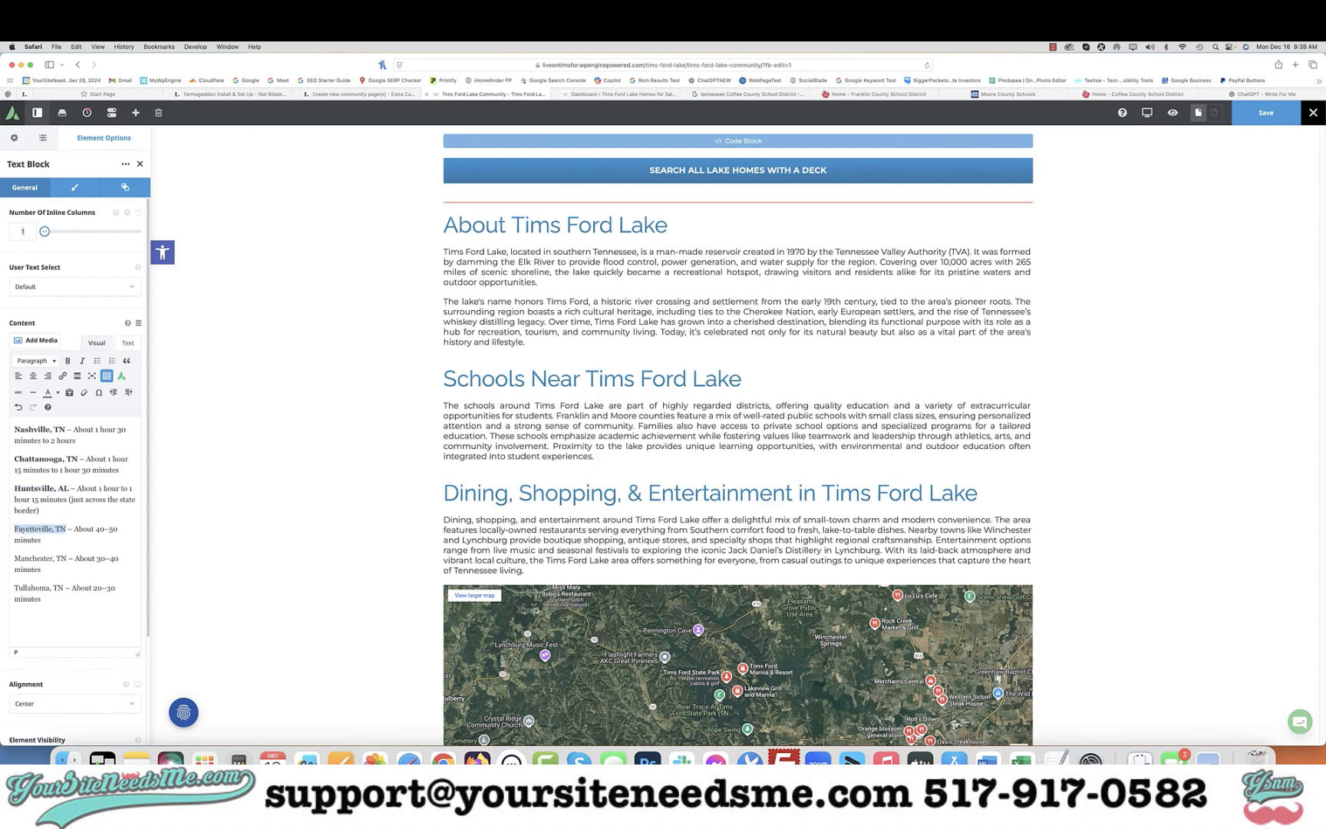
{"action": "key", "text": "super+b"}
{"action": "key", "text": "Down"}
{"action": "left_click", "coordinate": [66, 560], "text": "shift"}
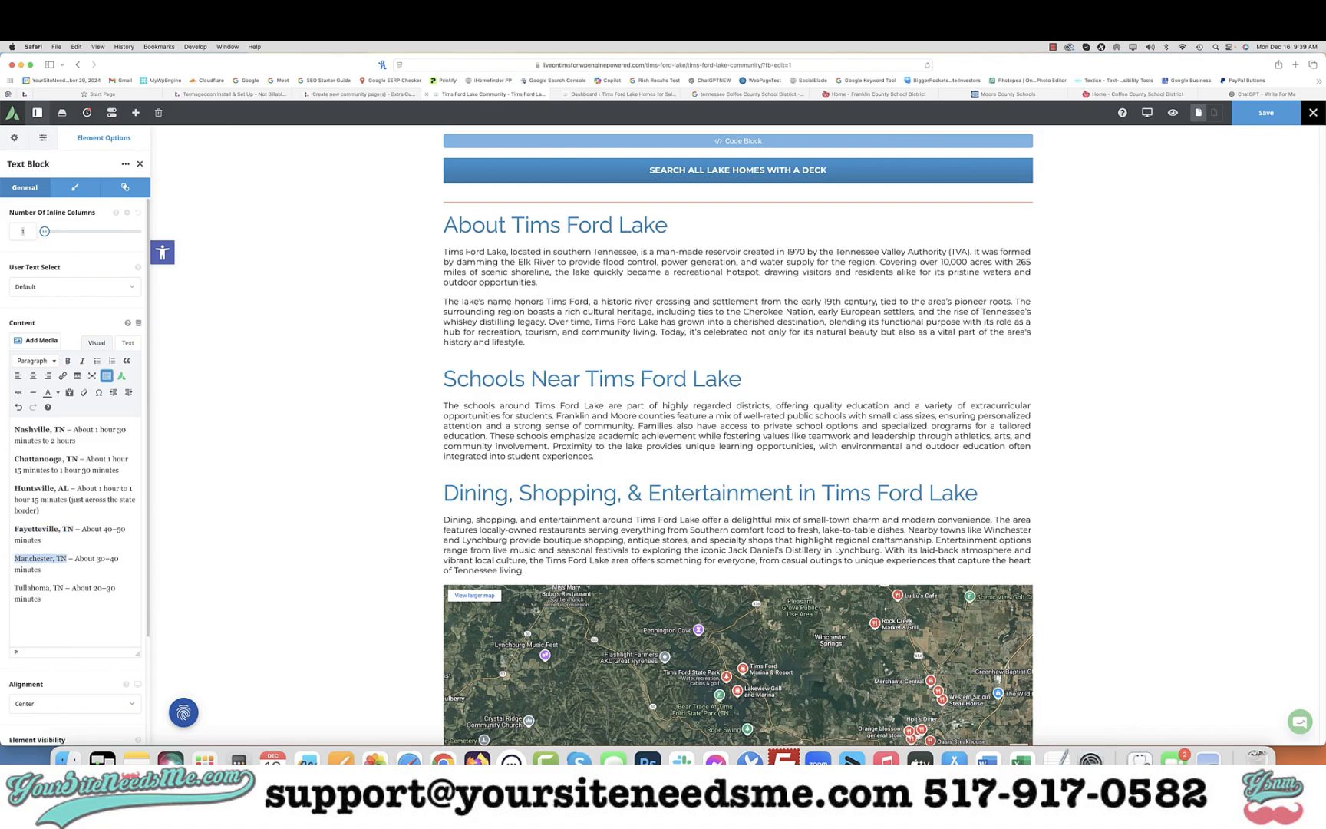
{"action": "key", "text": "super+b"}
{"action": "key", "text": "Down"}
{"action": "left_click", "coordinate": [64, 590], "text": "shift"}
{"action": "key", "text": "super+b"}
Format all the commute lines as a left-aligned bulleted list
{"action": "key", "text": "super+a"}
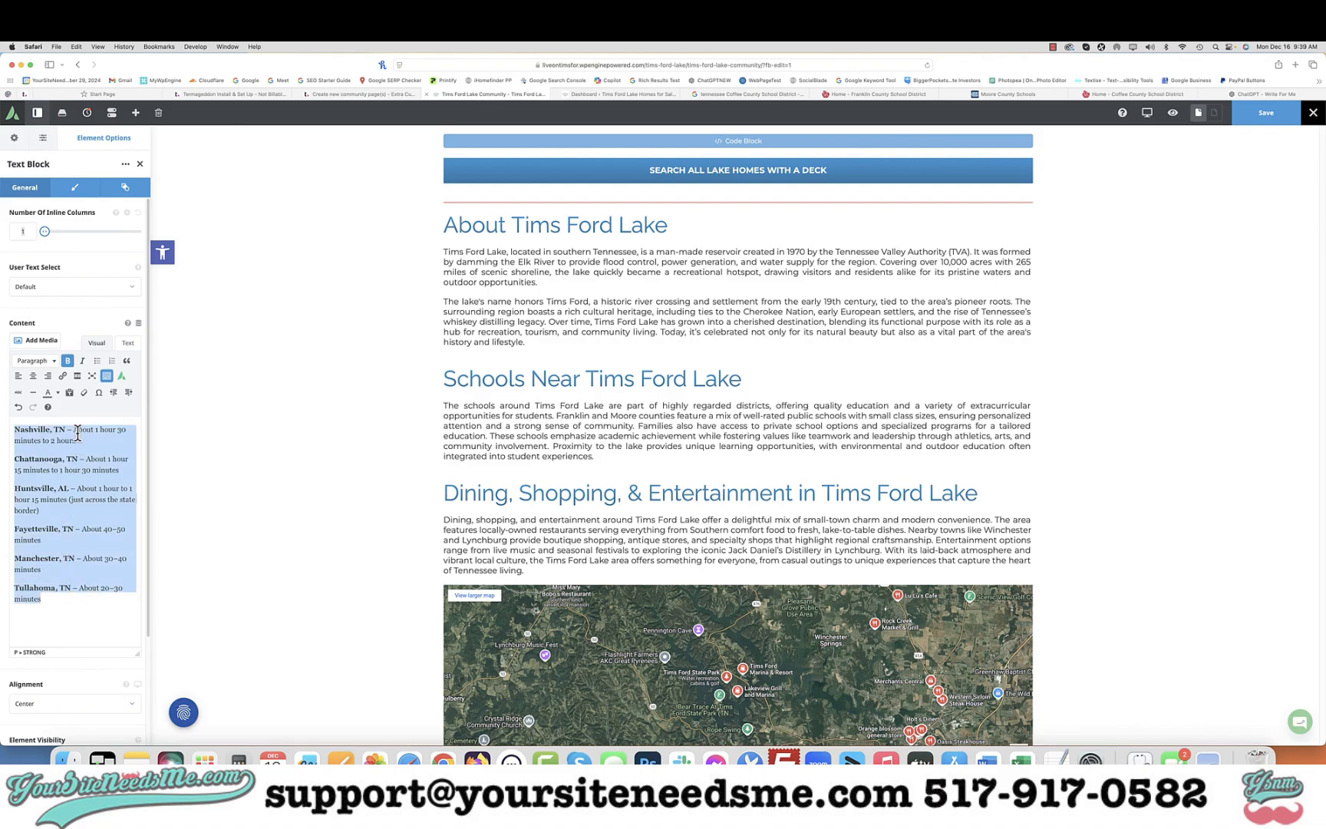
{"action": "left_click", "coordinate": [96, 360]}
{"action": "scroll", "coordinate": [689, 344], "scroll_direction": "up", "scroll_amount": 5}
{"action": "scroll", "coordinate": [689, 344], "scroll_direction": "up", "scroll_amount": 10}
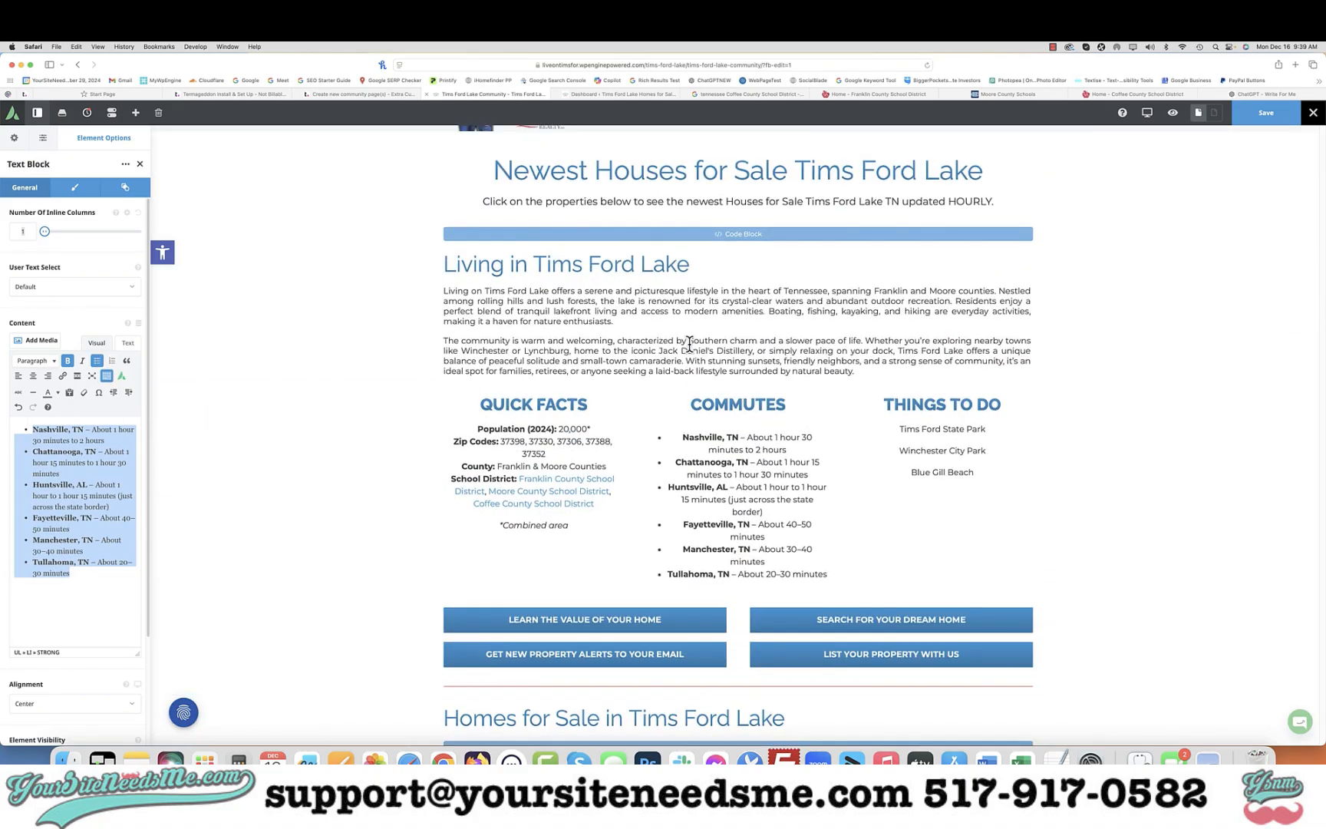
{"action": "left_click", "coordinate": [17, 375]}
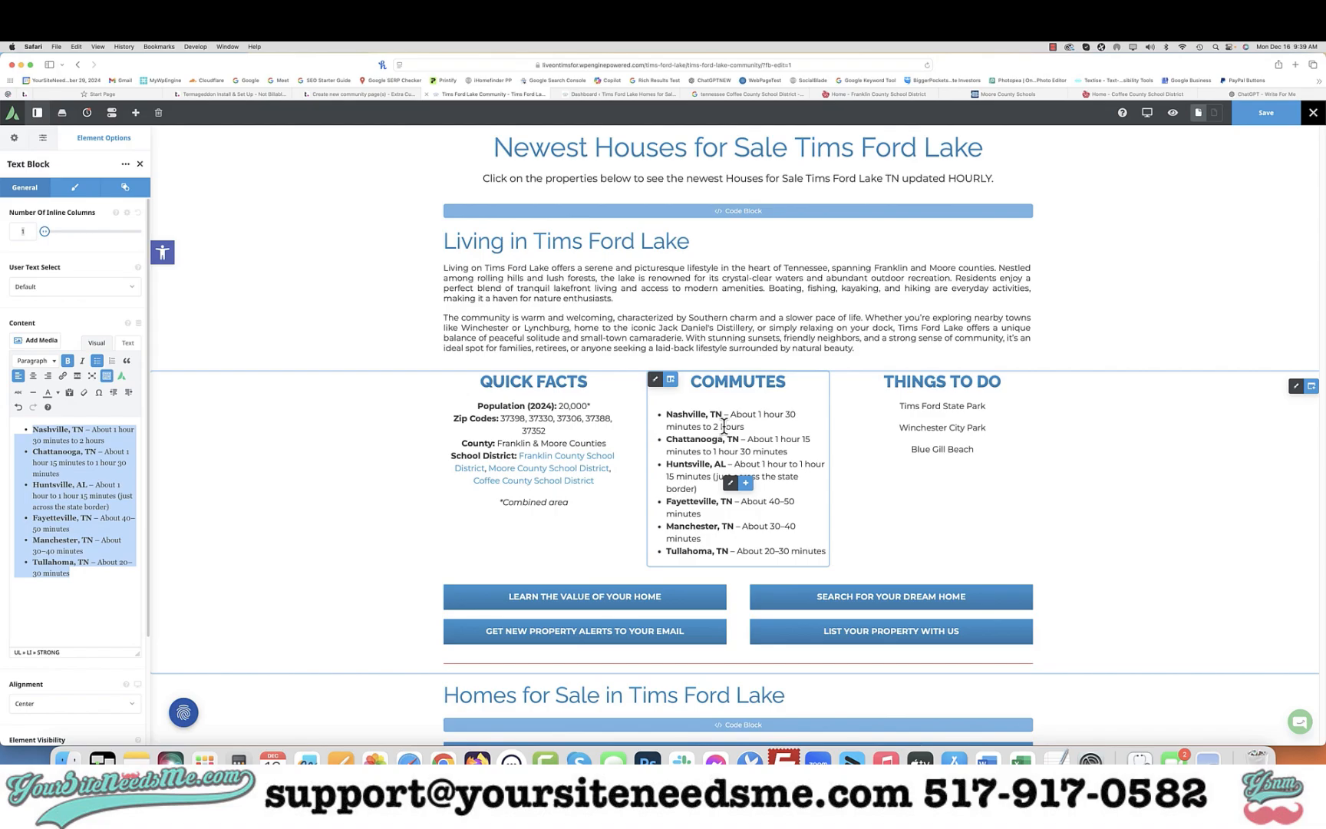
Convert the Things To Do items into a left-aligned bulleted list
{"action": "left_click", "coordinate": [937, 429]}
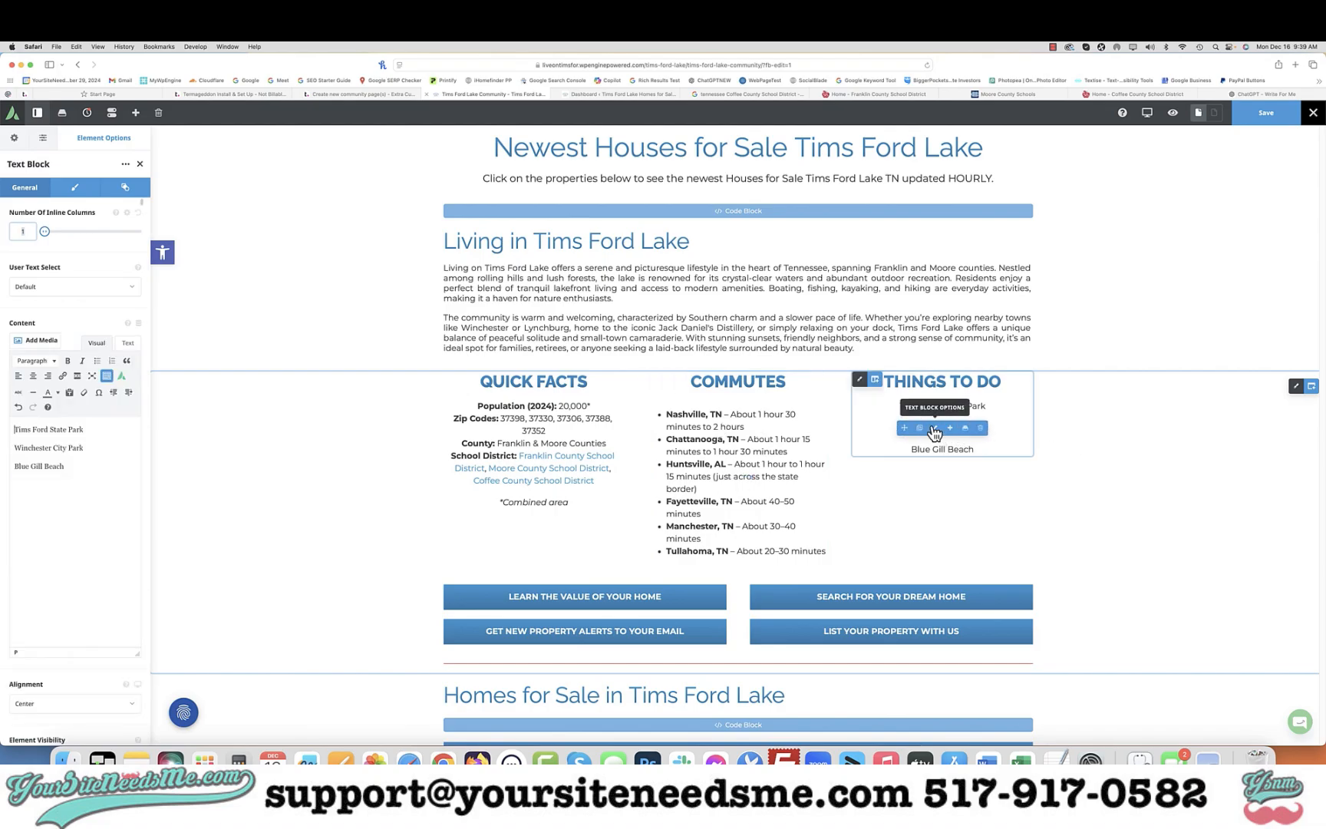
{"action": "left_click_drag", "start_coordinate": [65, 483], "coordinate": [89, 420]}
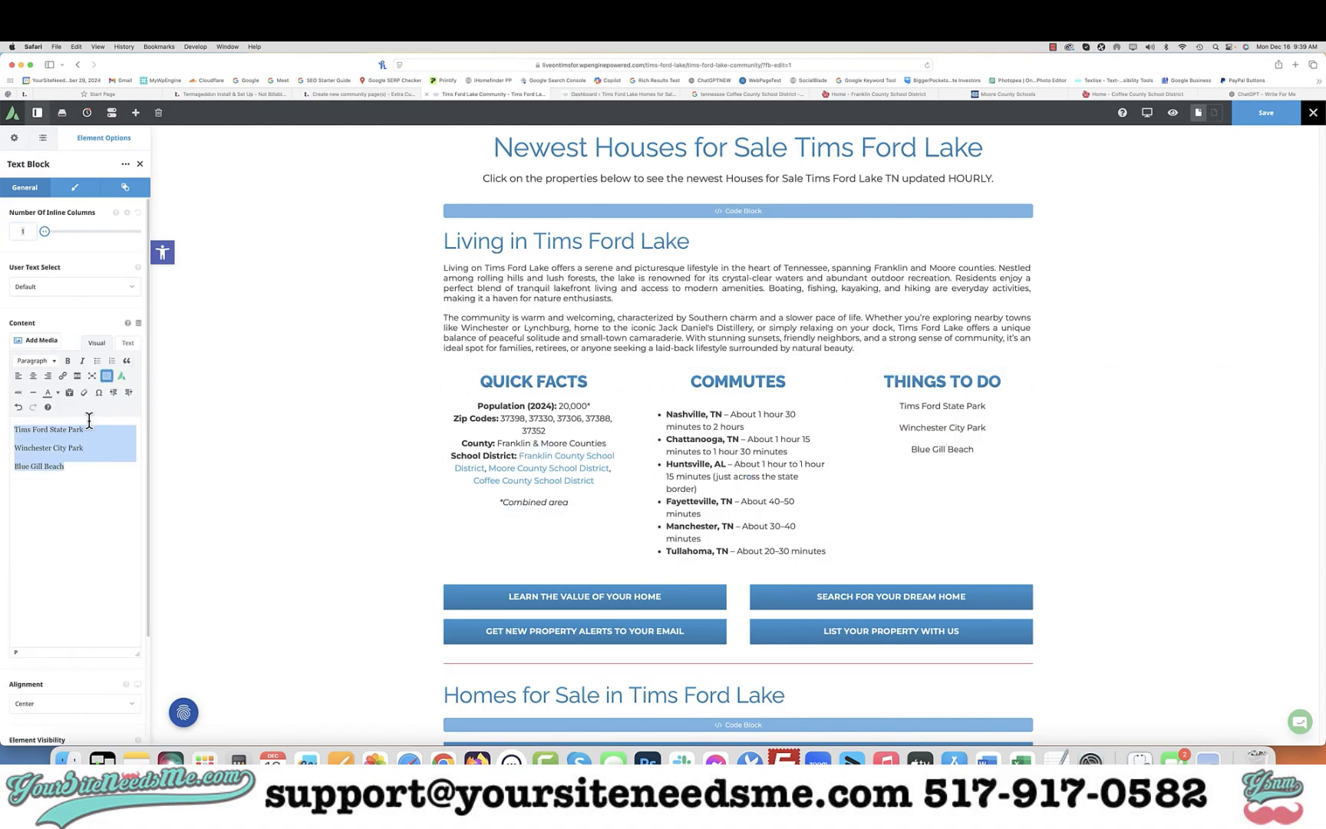
{"action": "left_click", "coordinate": [97, 360]}
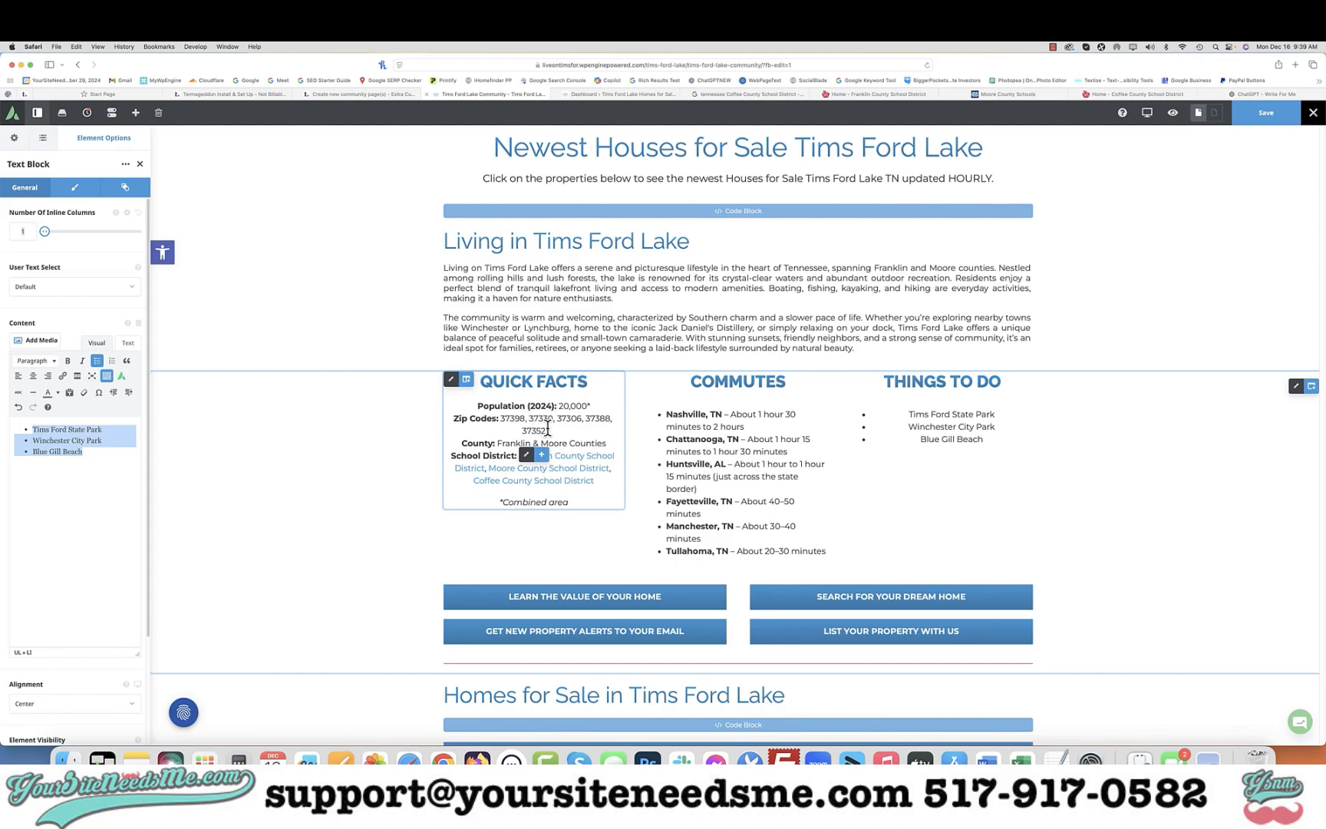
{"action": "left_click", "coordinate": [19, 377]}
Format the Quick Facts content as a left-aligned bulleted list and add line breaks after the County line
{"action": "left_click", "coordinate": [527, 455]}
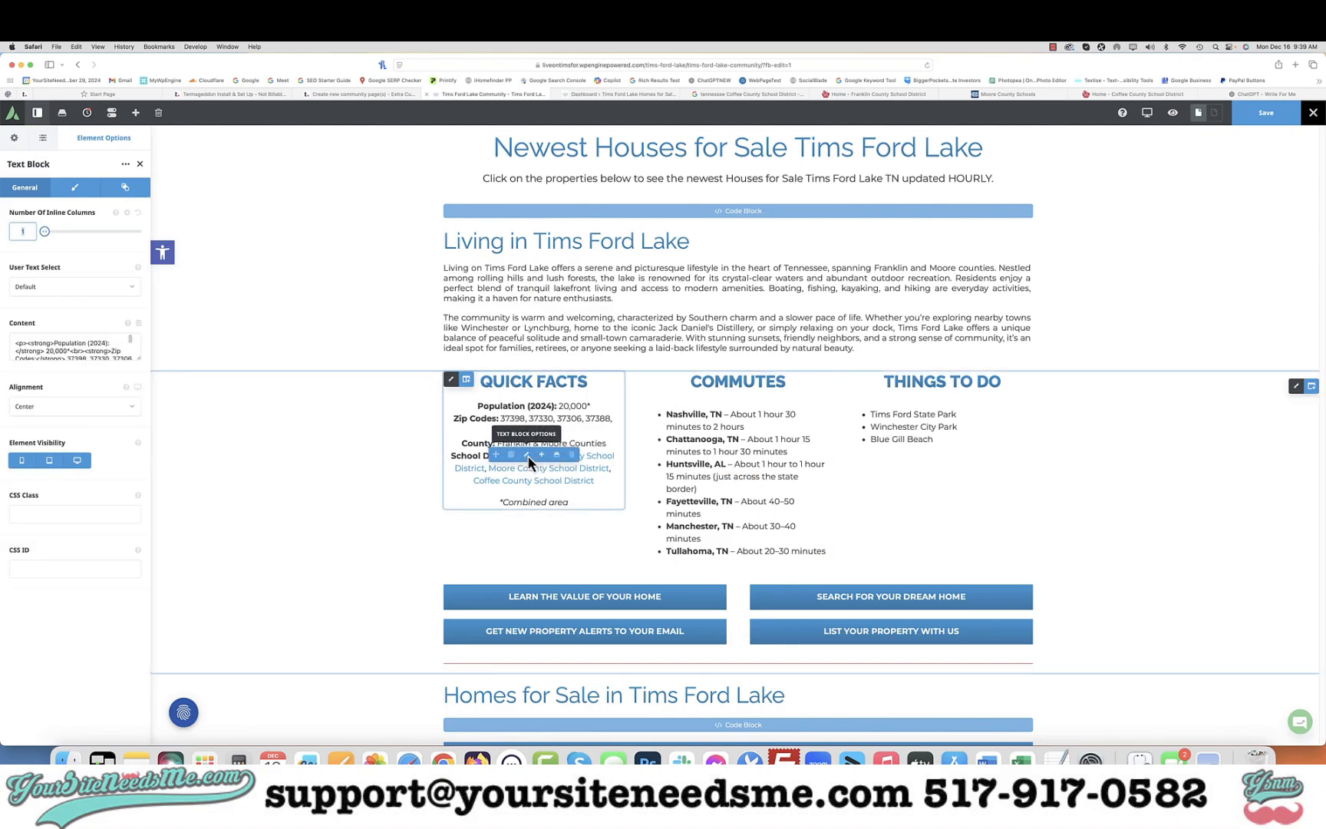
{"action": "left_click", "coordinate": [67, 525]}
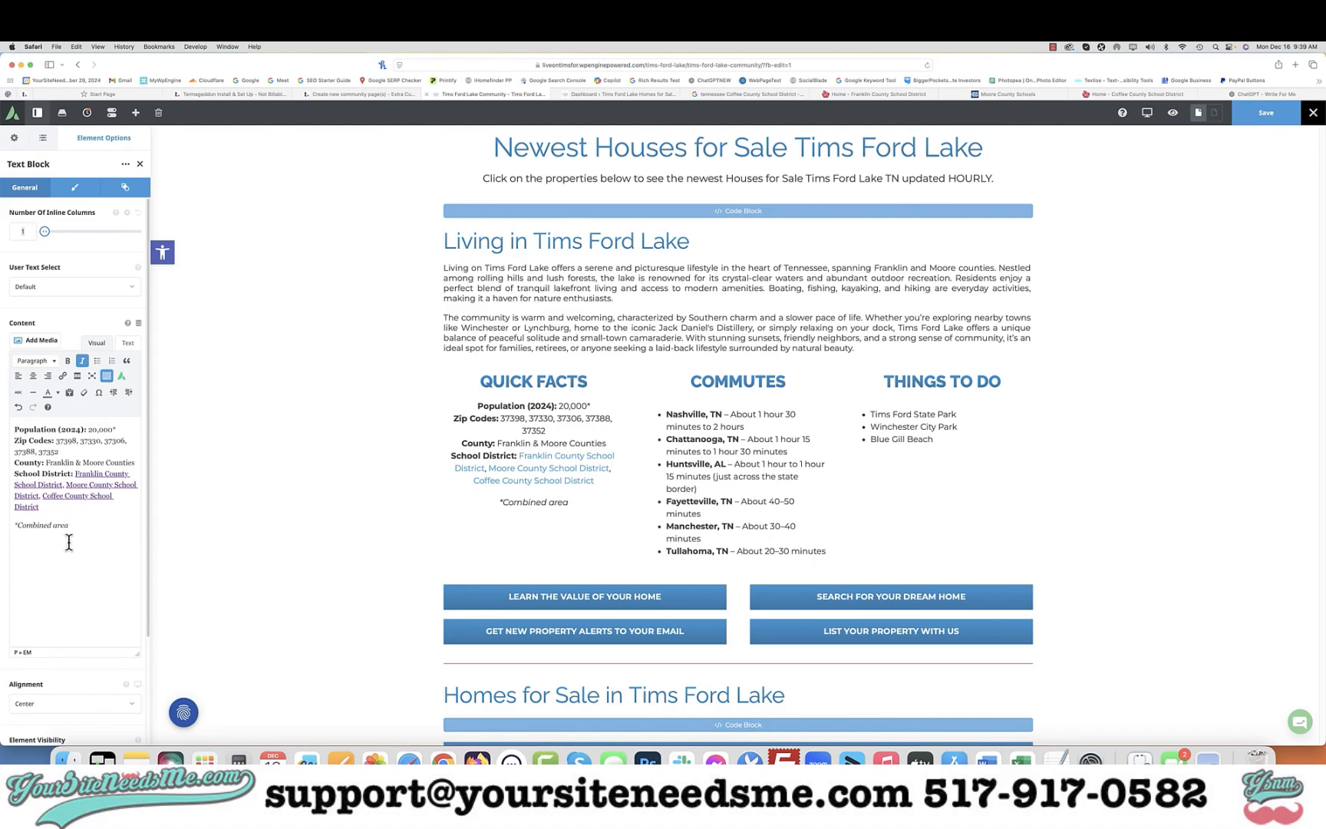
{"action": "key", "text": "super+a"}
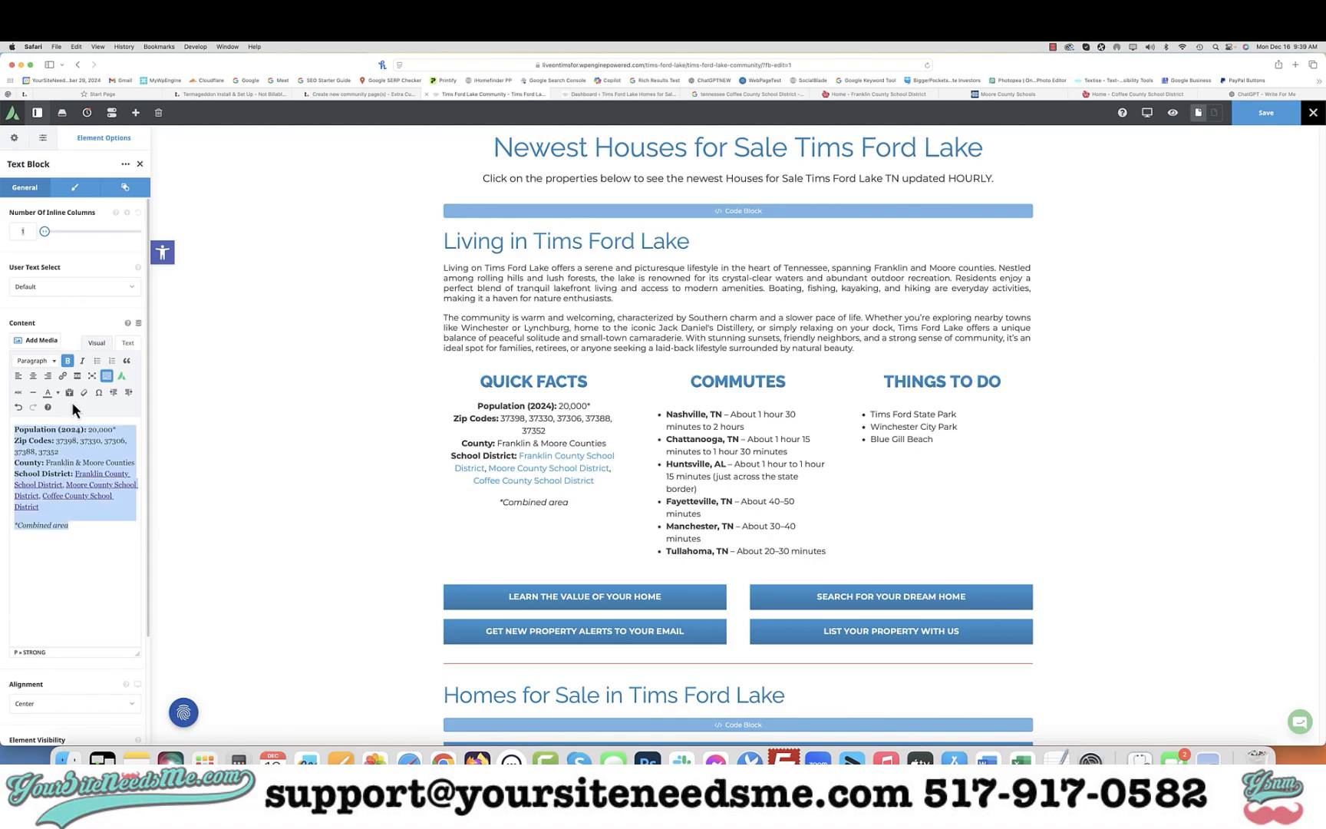
{"action": "left_click", "coordinate": [97, 360]}
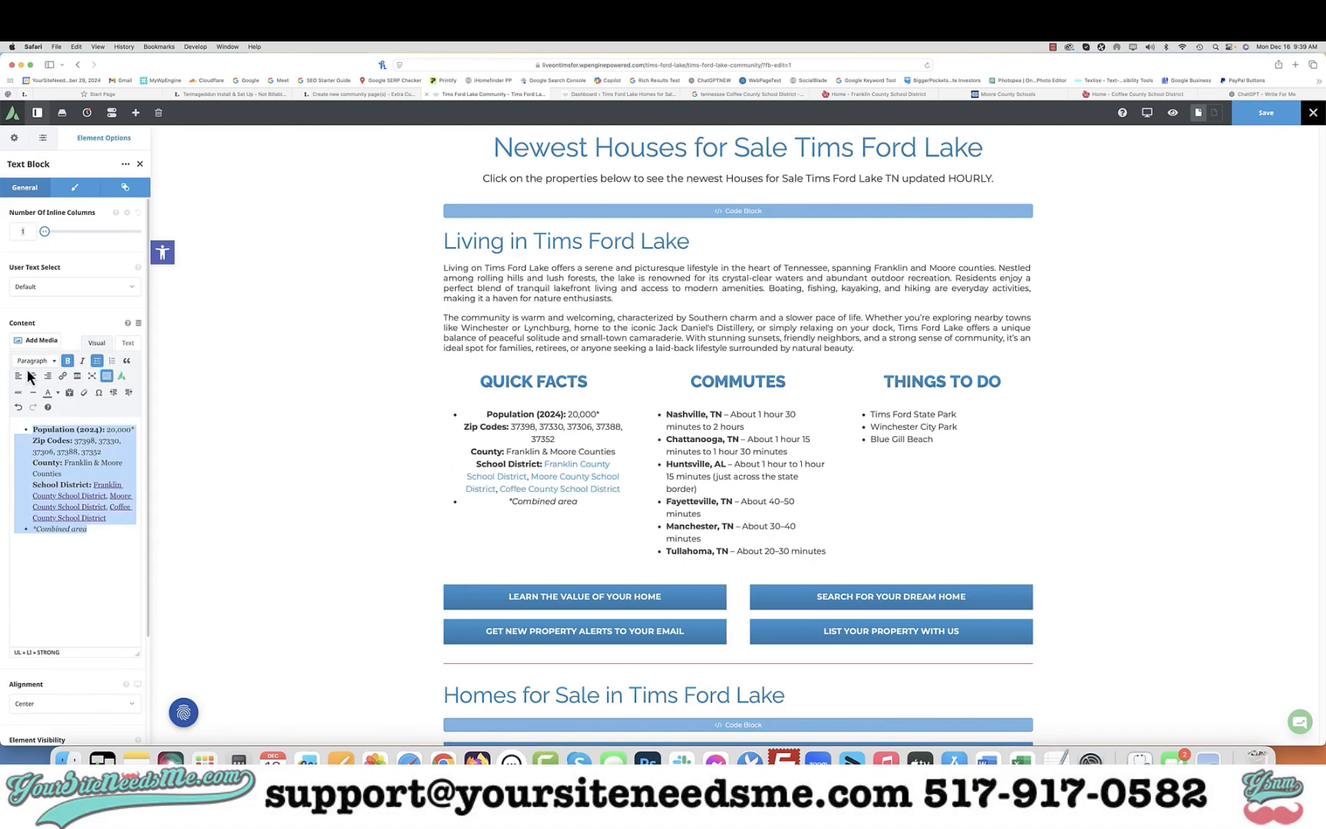
{"action": "left_click", "coordinate": [19, 376]}
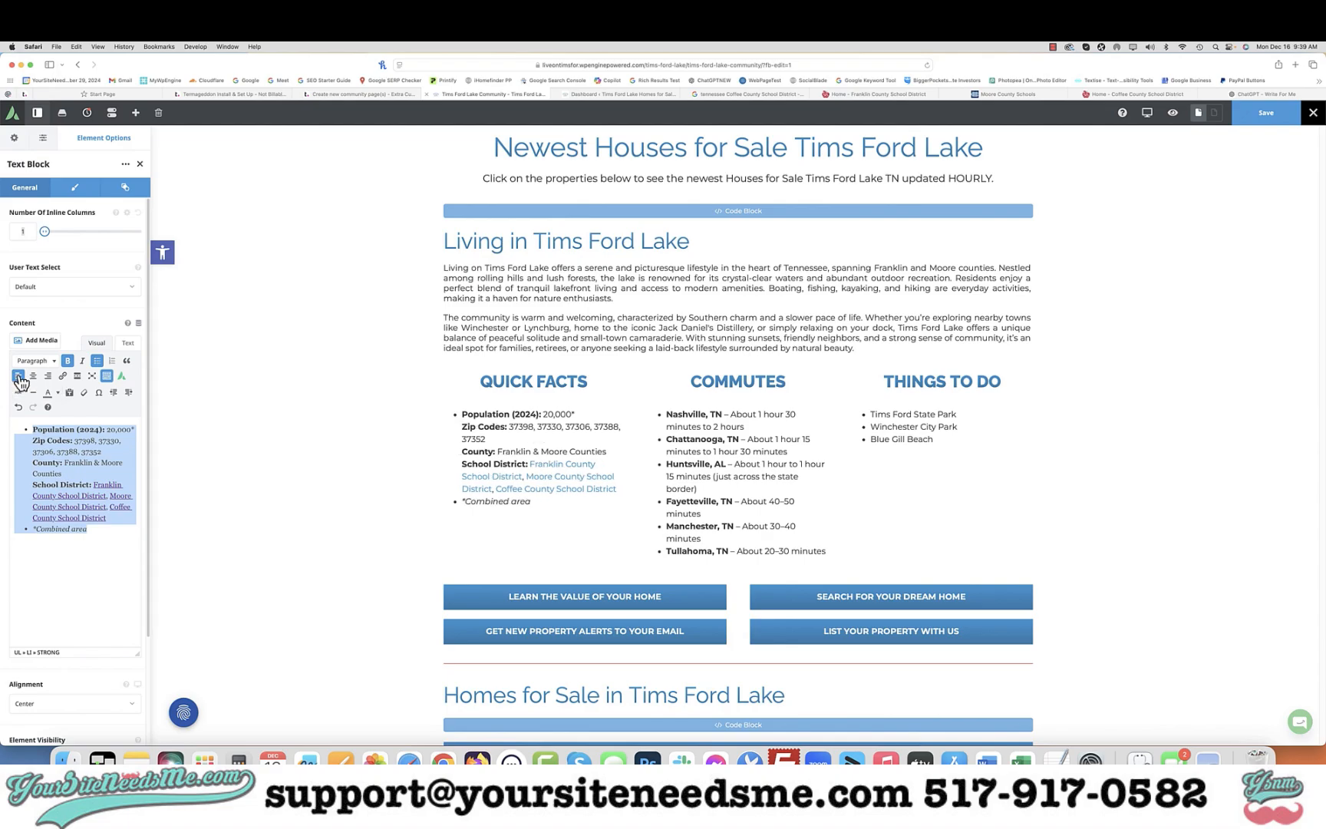
{"action": "left_click", "coordinate": [30, 461]}
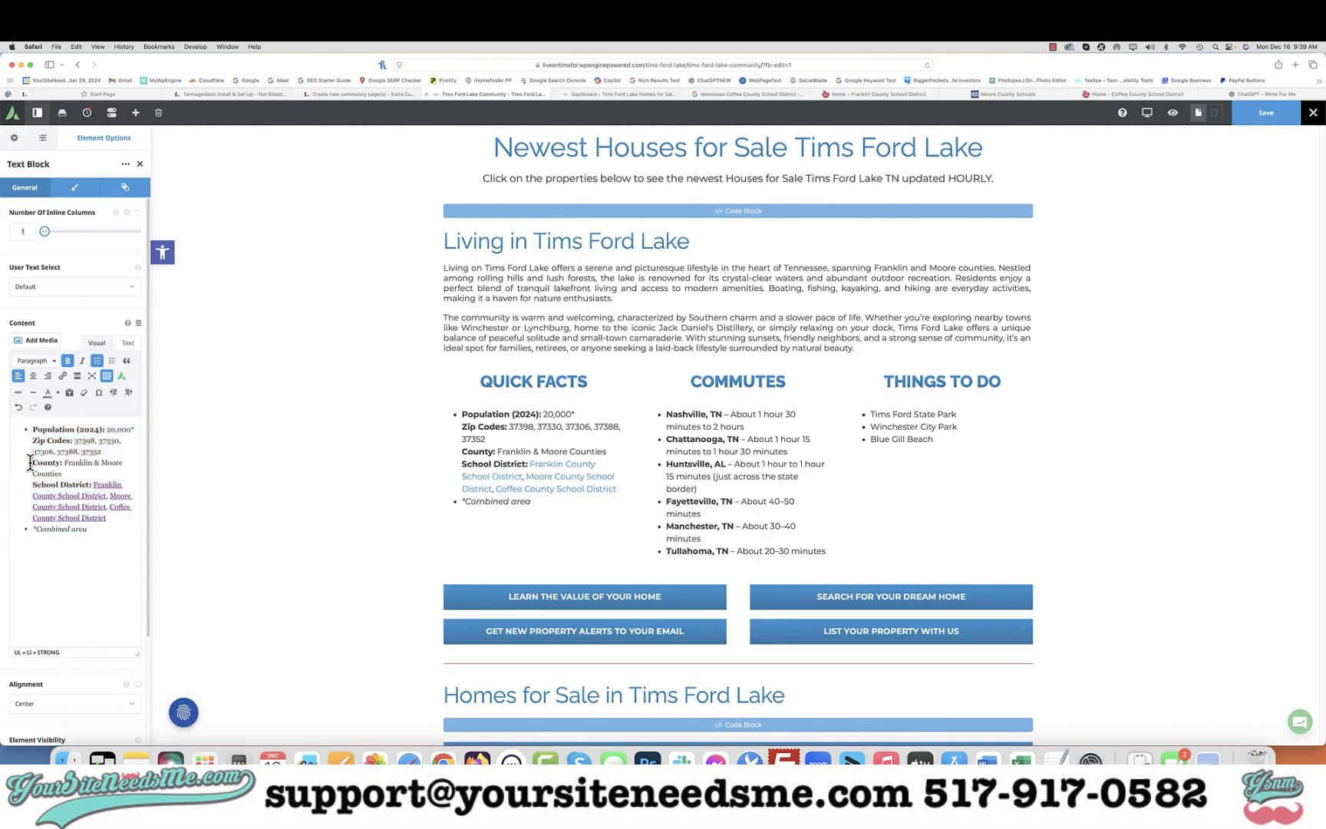
{"action": "key", "text": "Return"}
{"action": "key", "text": "Return"}
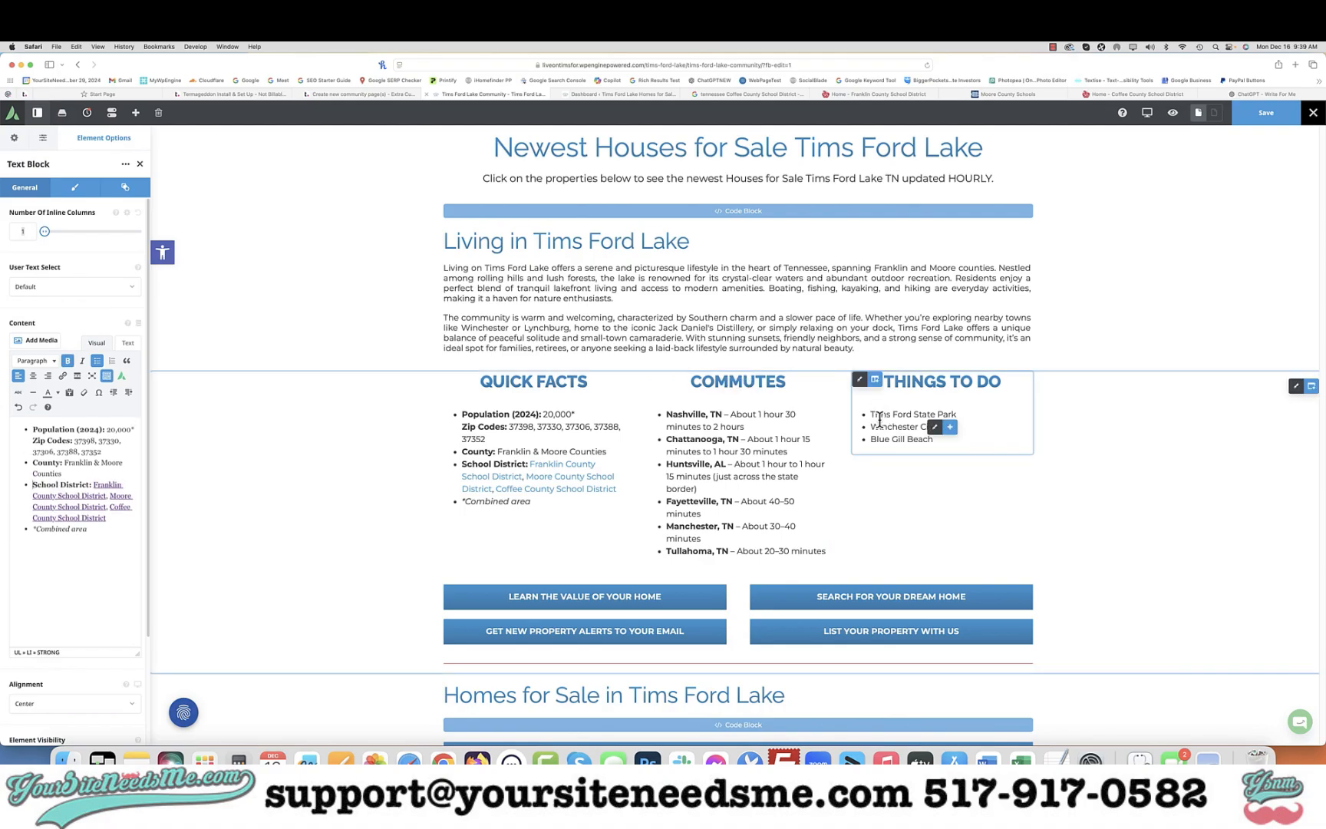
Scroll through the page to review the formatted sections below the columns
{"action": "scroll", "coordinate": [794, 438], "scroll_direction": "down", "scroll_amount": 10}
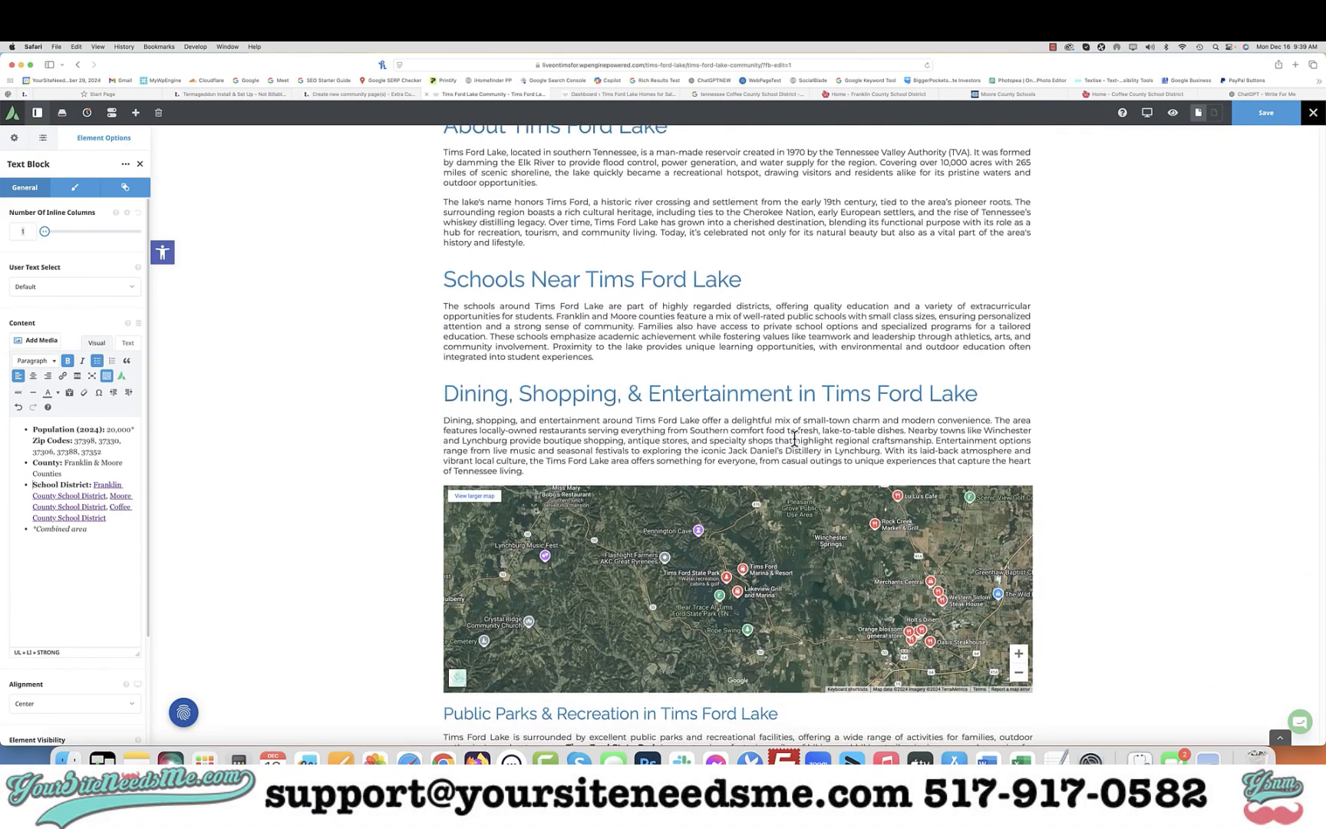
{"action": "scroll", "coordinate": [794, 439], "scroll_direction": "down", "scroll_amount": 1}
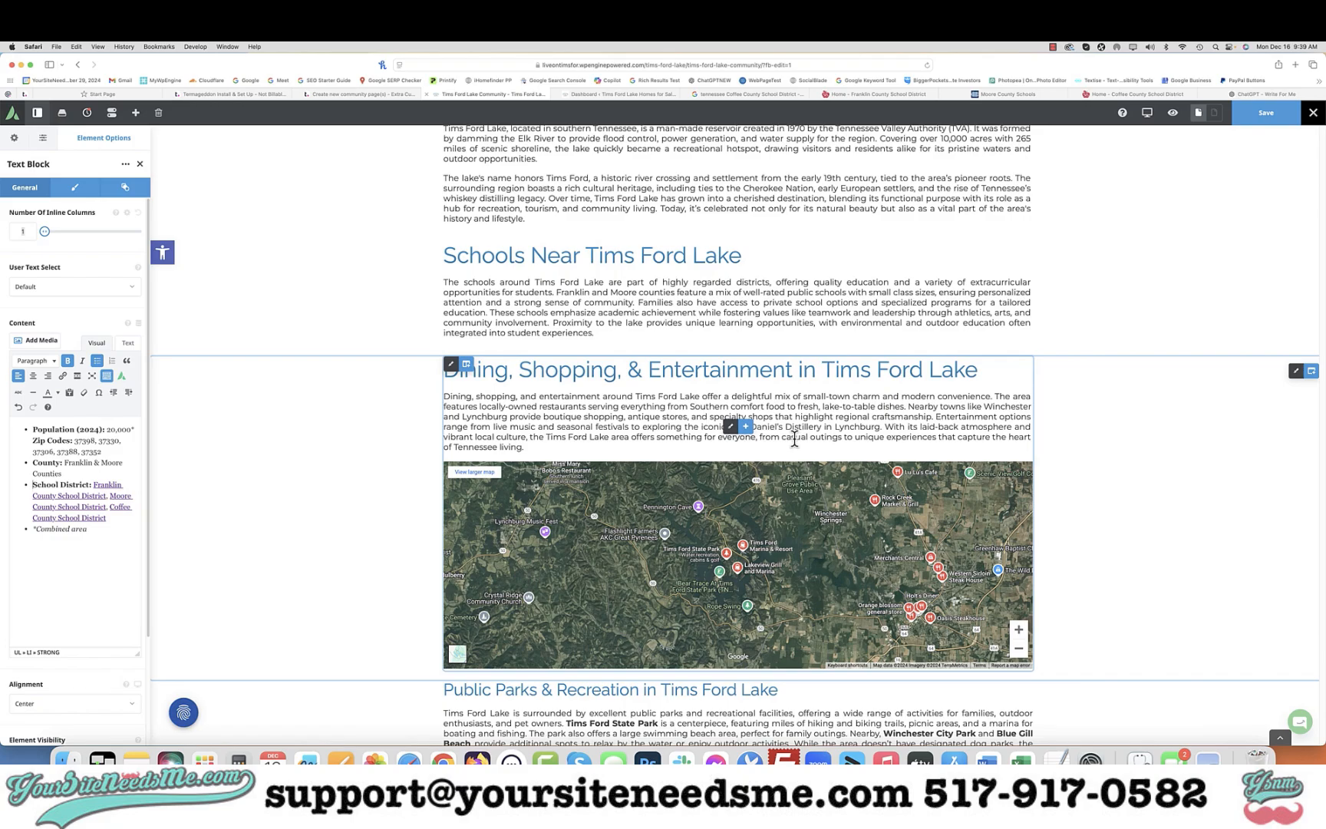
{"action": "scroll", "coordinate": [794, 438], "scroll_direction": "down", "scroll_amount": 8}
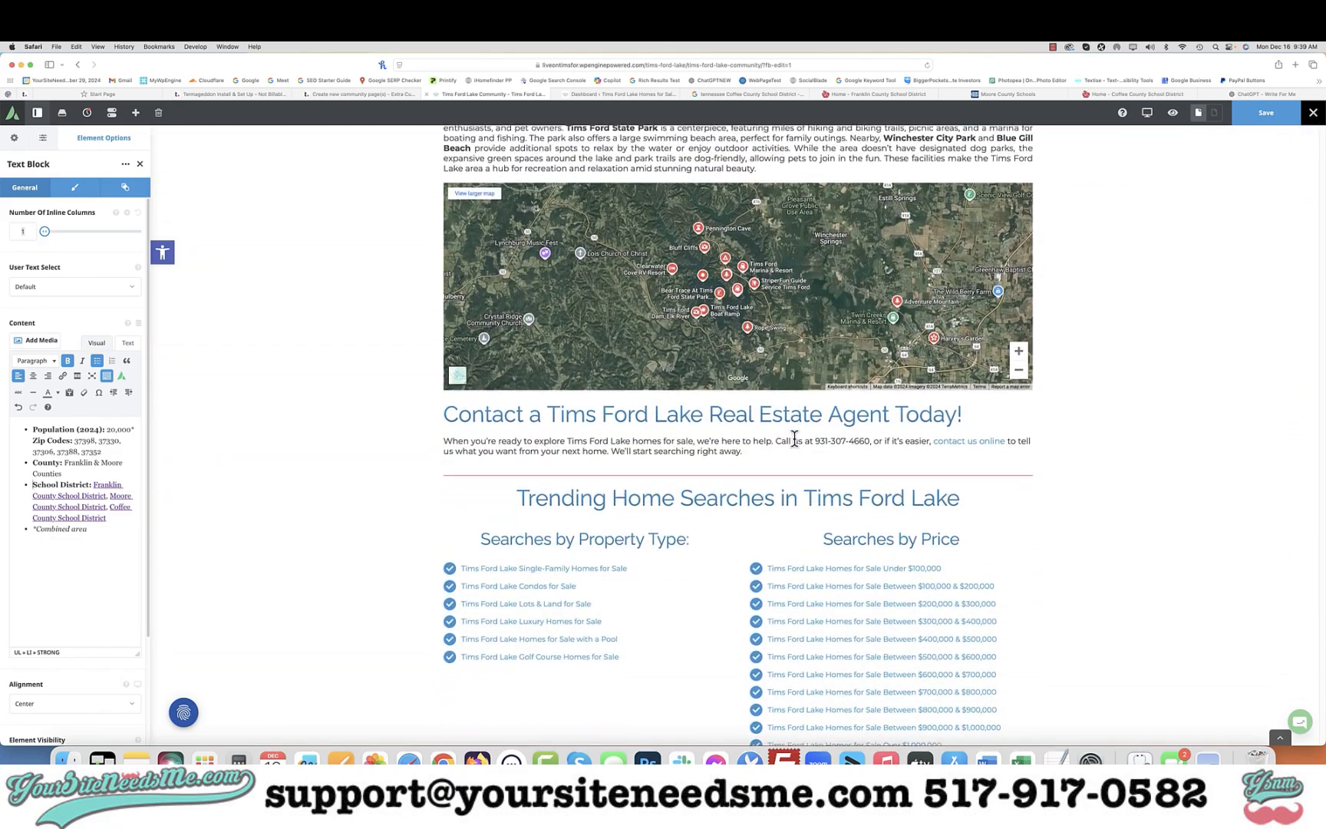
{"action": "scroll", "coordinate": [794, 439], "scroll_direction": "up", "scroll_amount": 5}
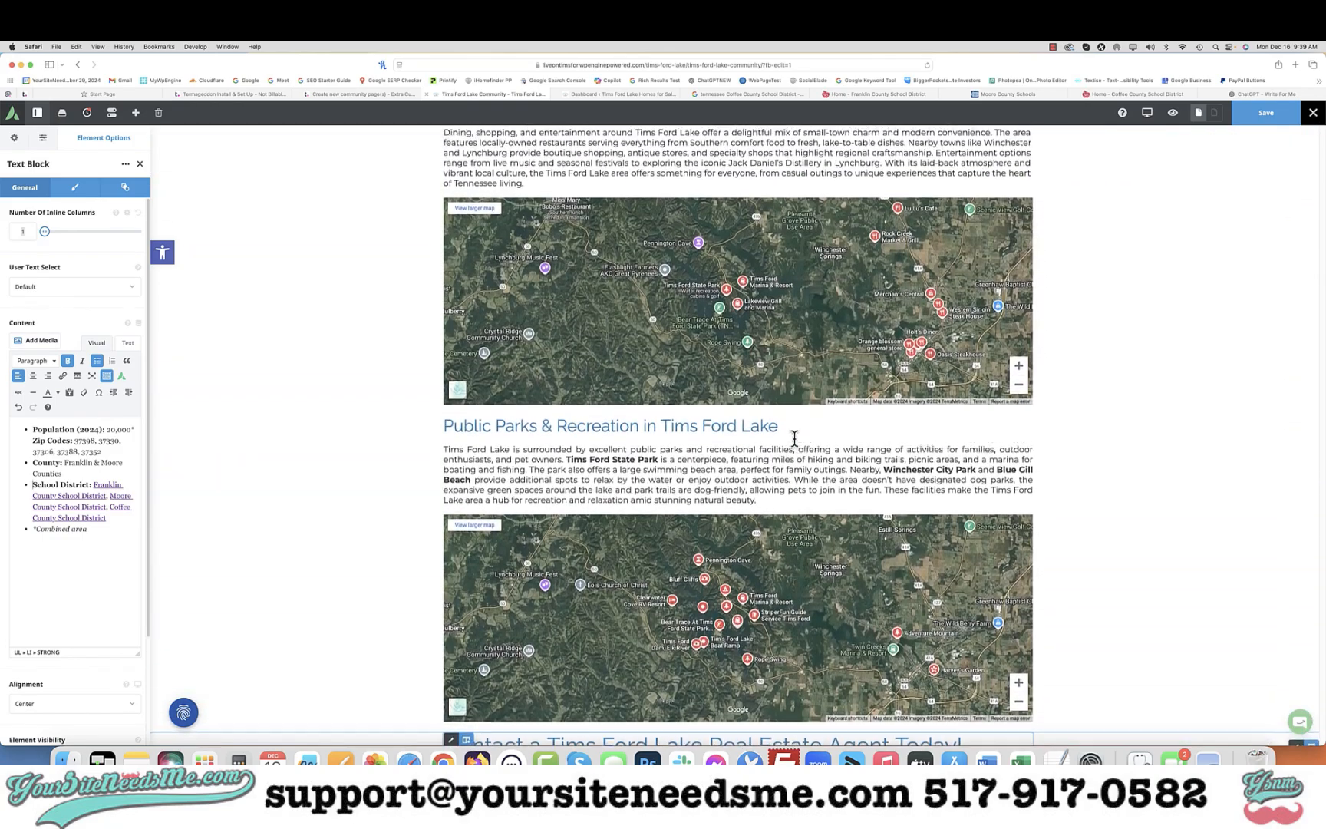
{"action": "scroll", "coordinate": [799, 445], "scroll_direction": "up", "scroll_amount": 4}
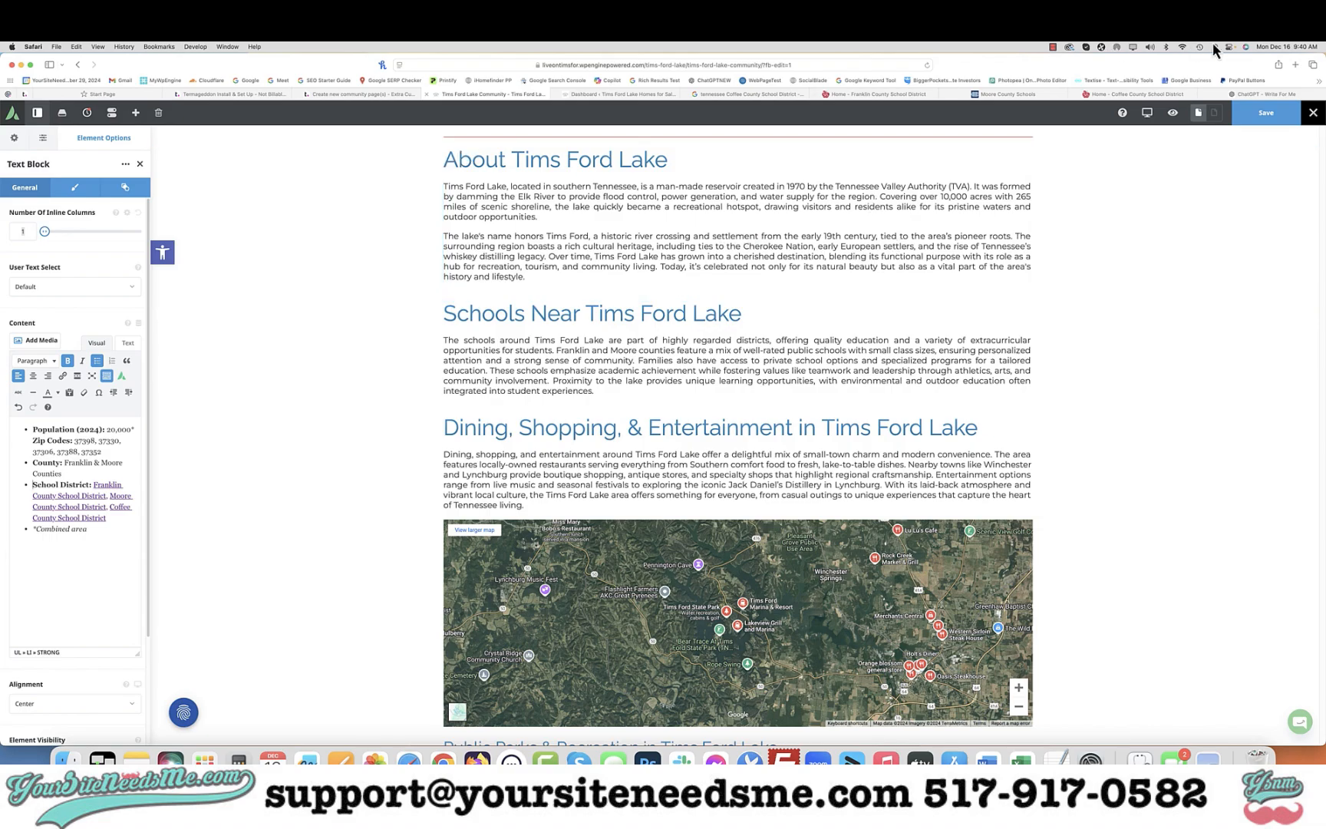
{"action": "left_click", "coordinate": [1056, 51]}
{"action": "left_click", "coordinate": [1056, 59]}
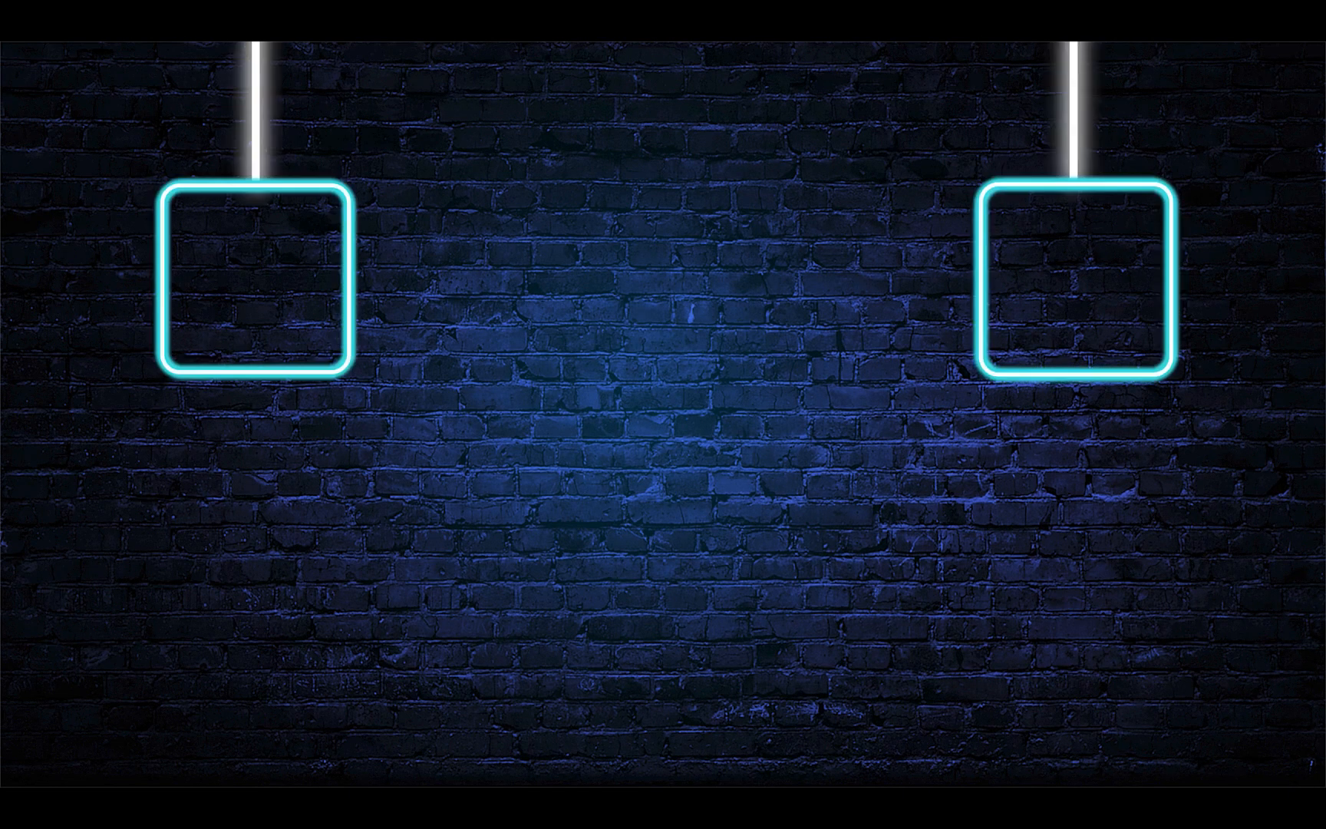